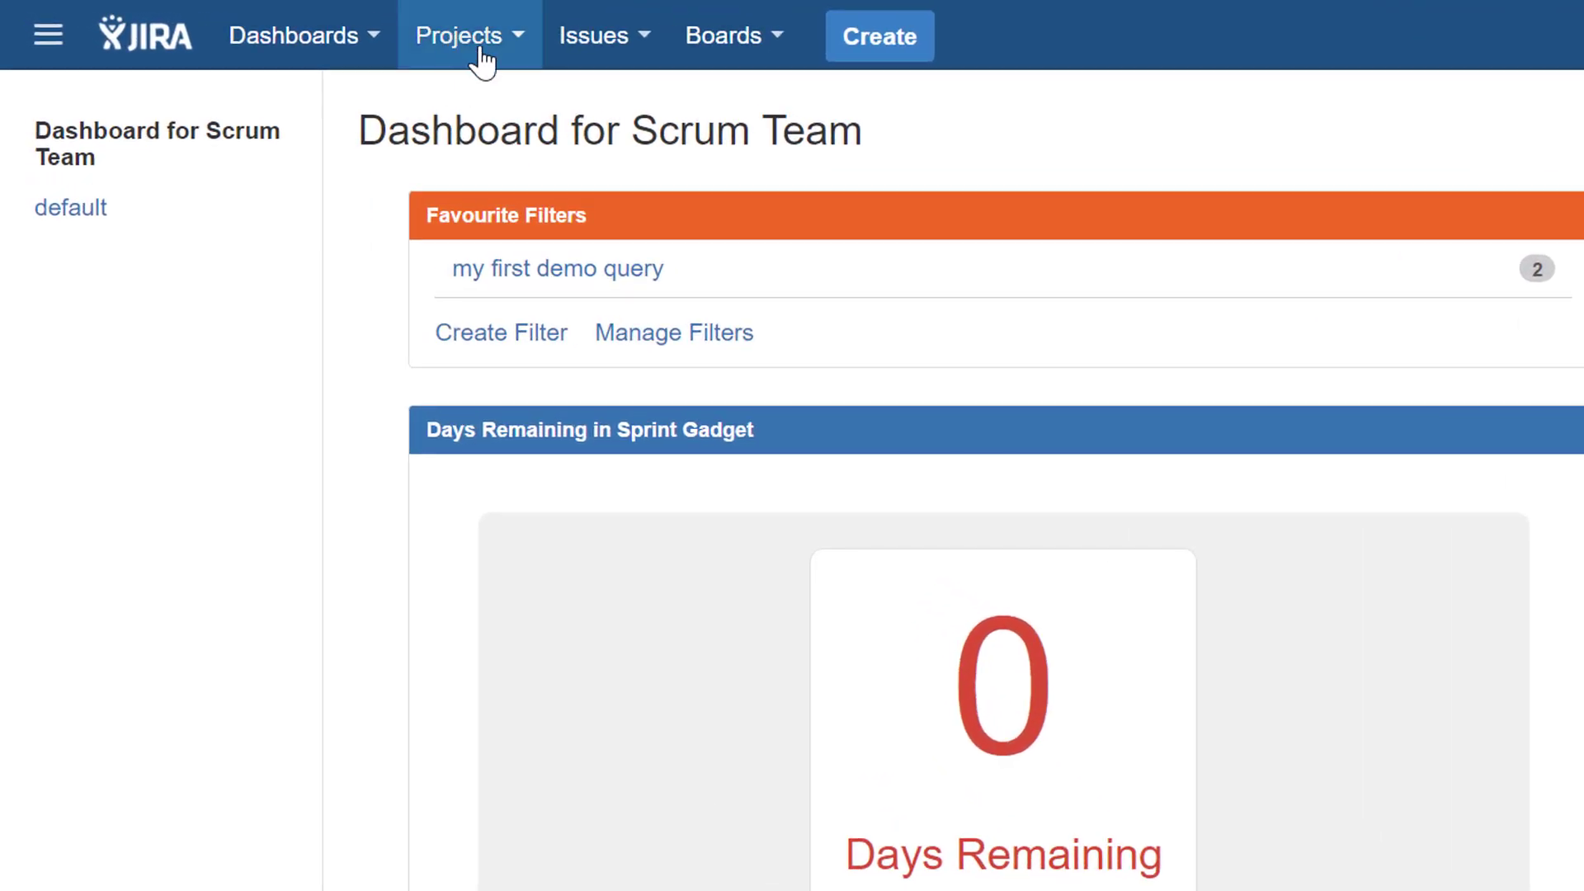
click(480, 52)
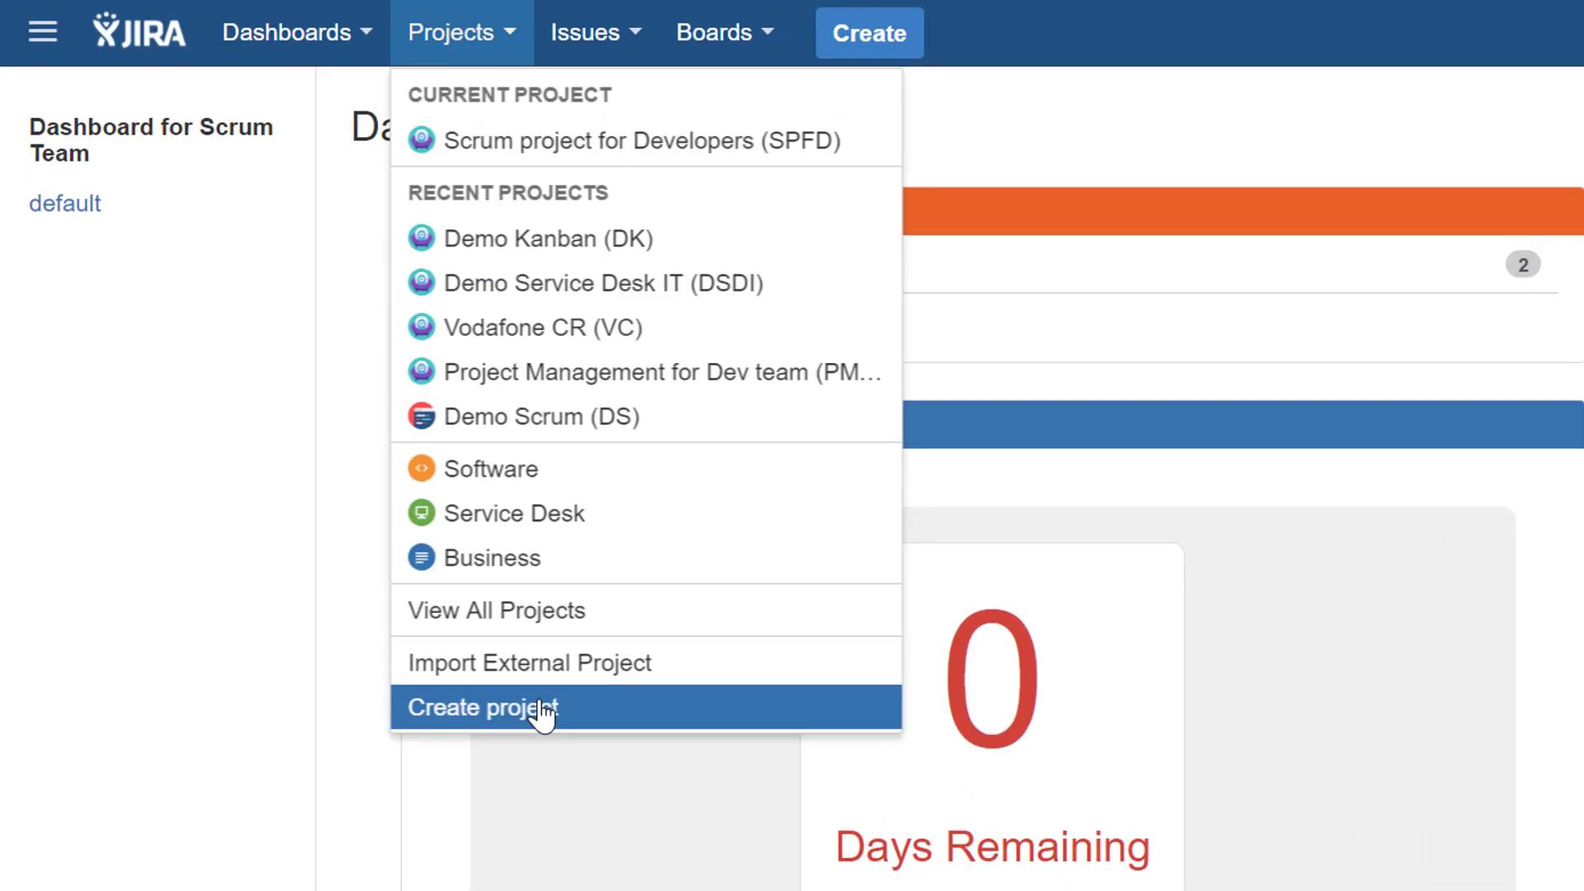
click(541, 711)
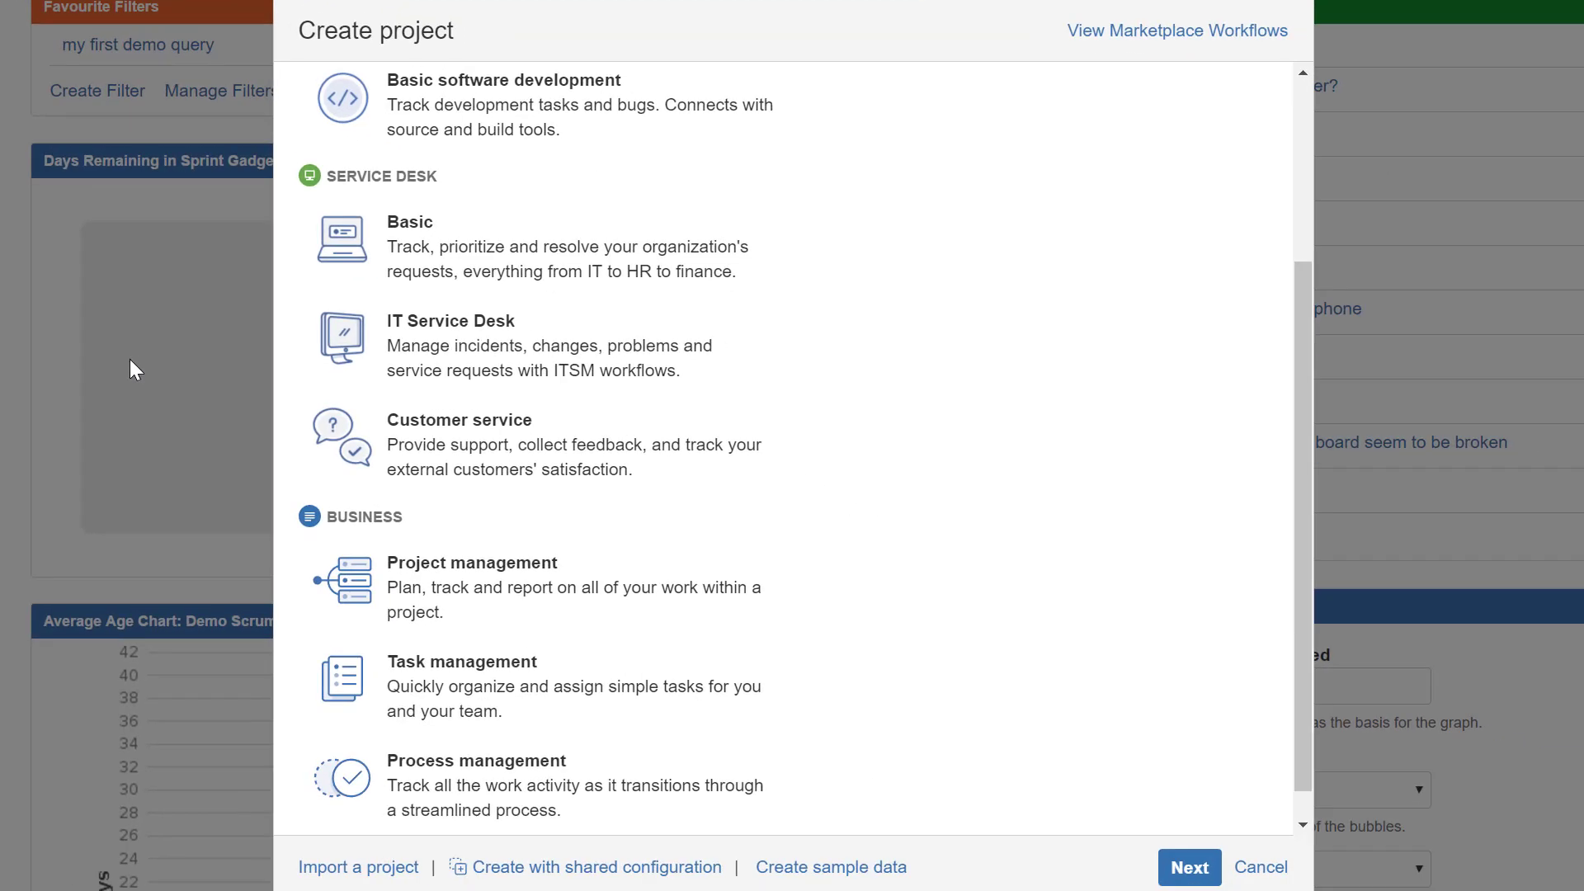
scroll(726, 505, up, 5)
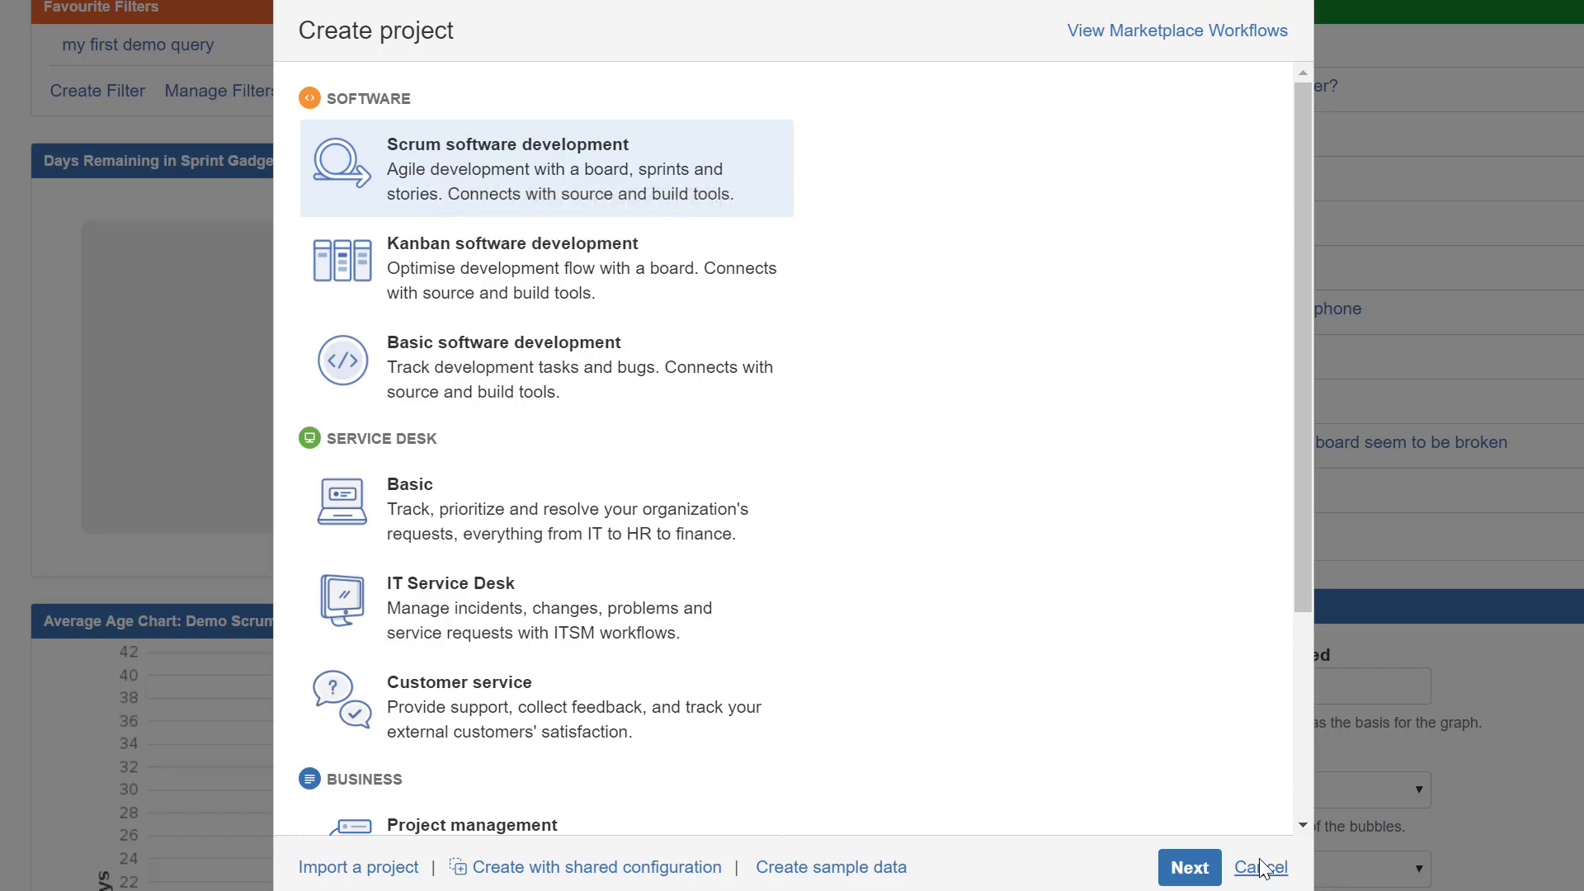
click(1287, 878)
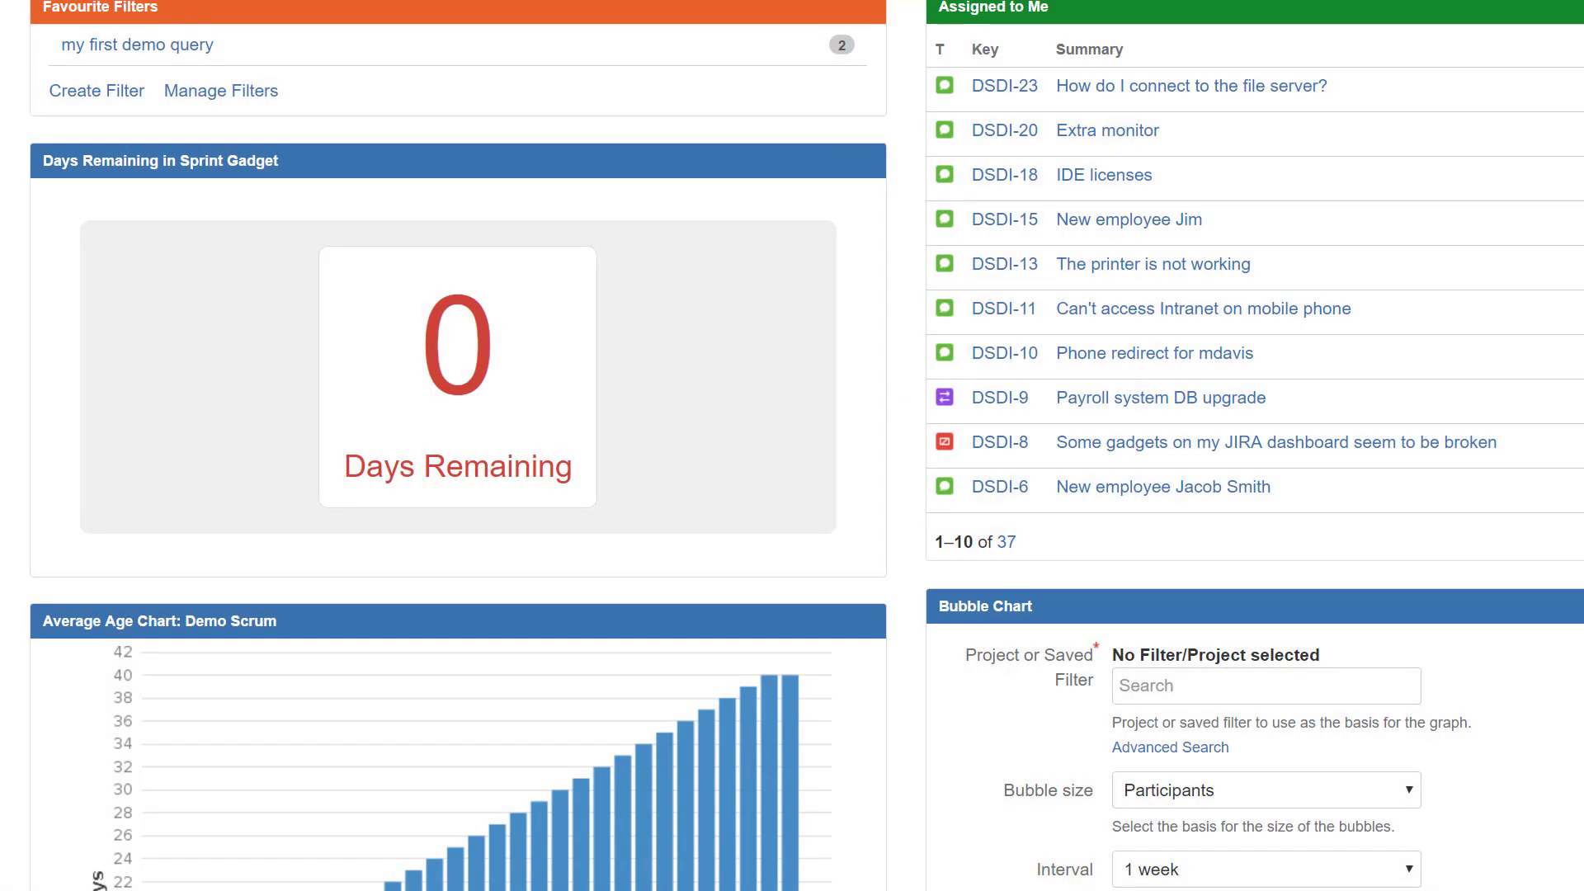
Start a new project, review the available project types, and select the Scrum software development template.
click(70, 0)
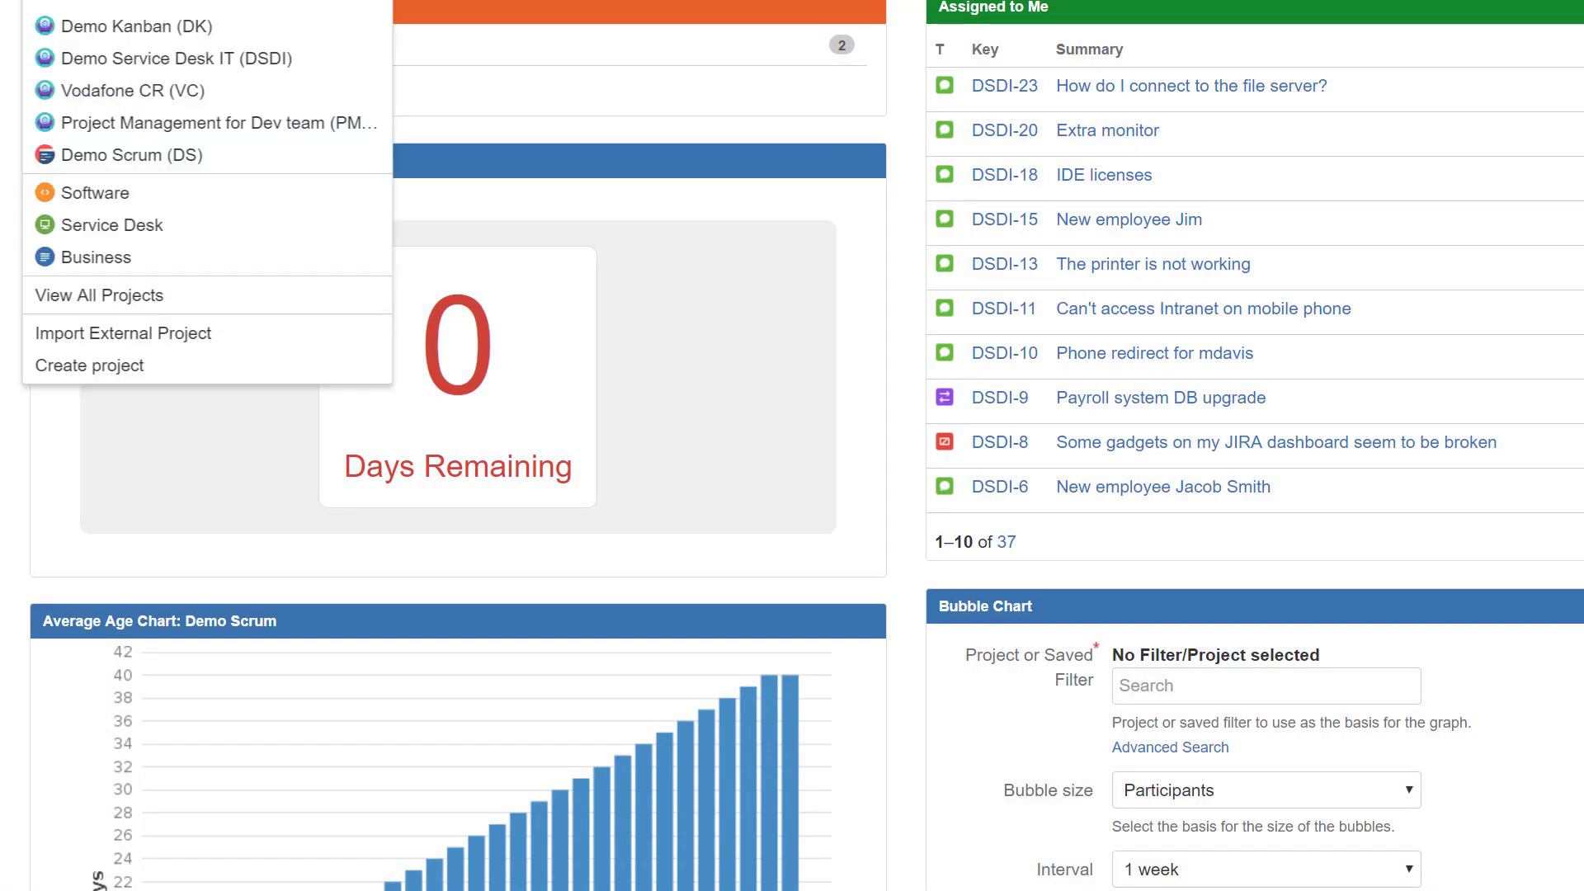
click(117, 368)
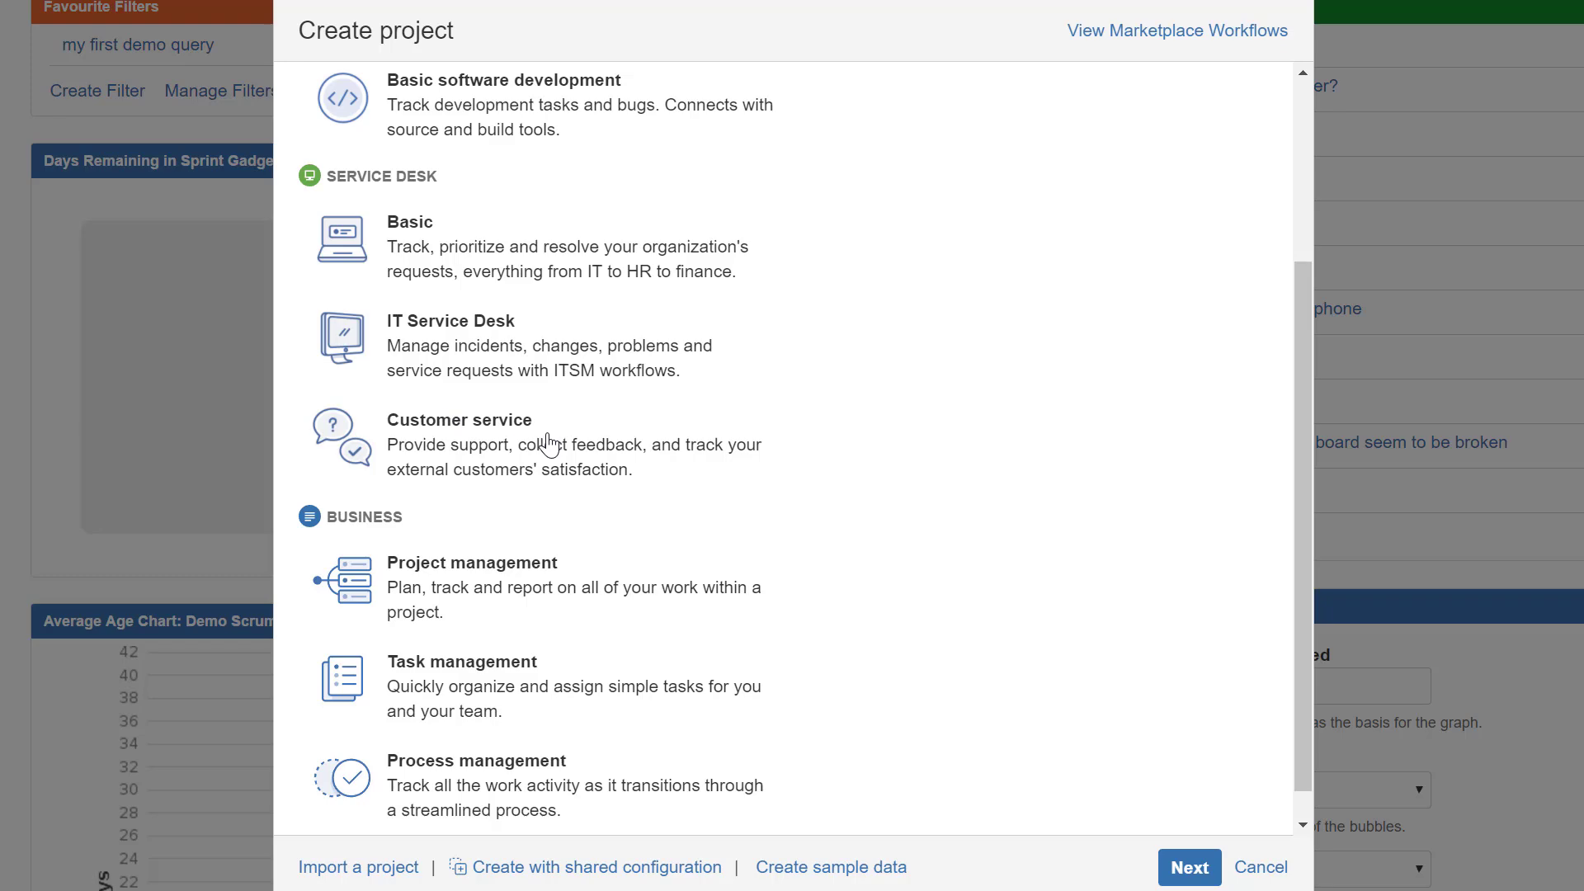
scroll(561, 387, up, 3)
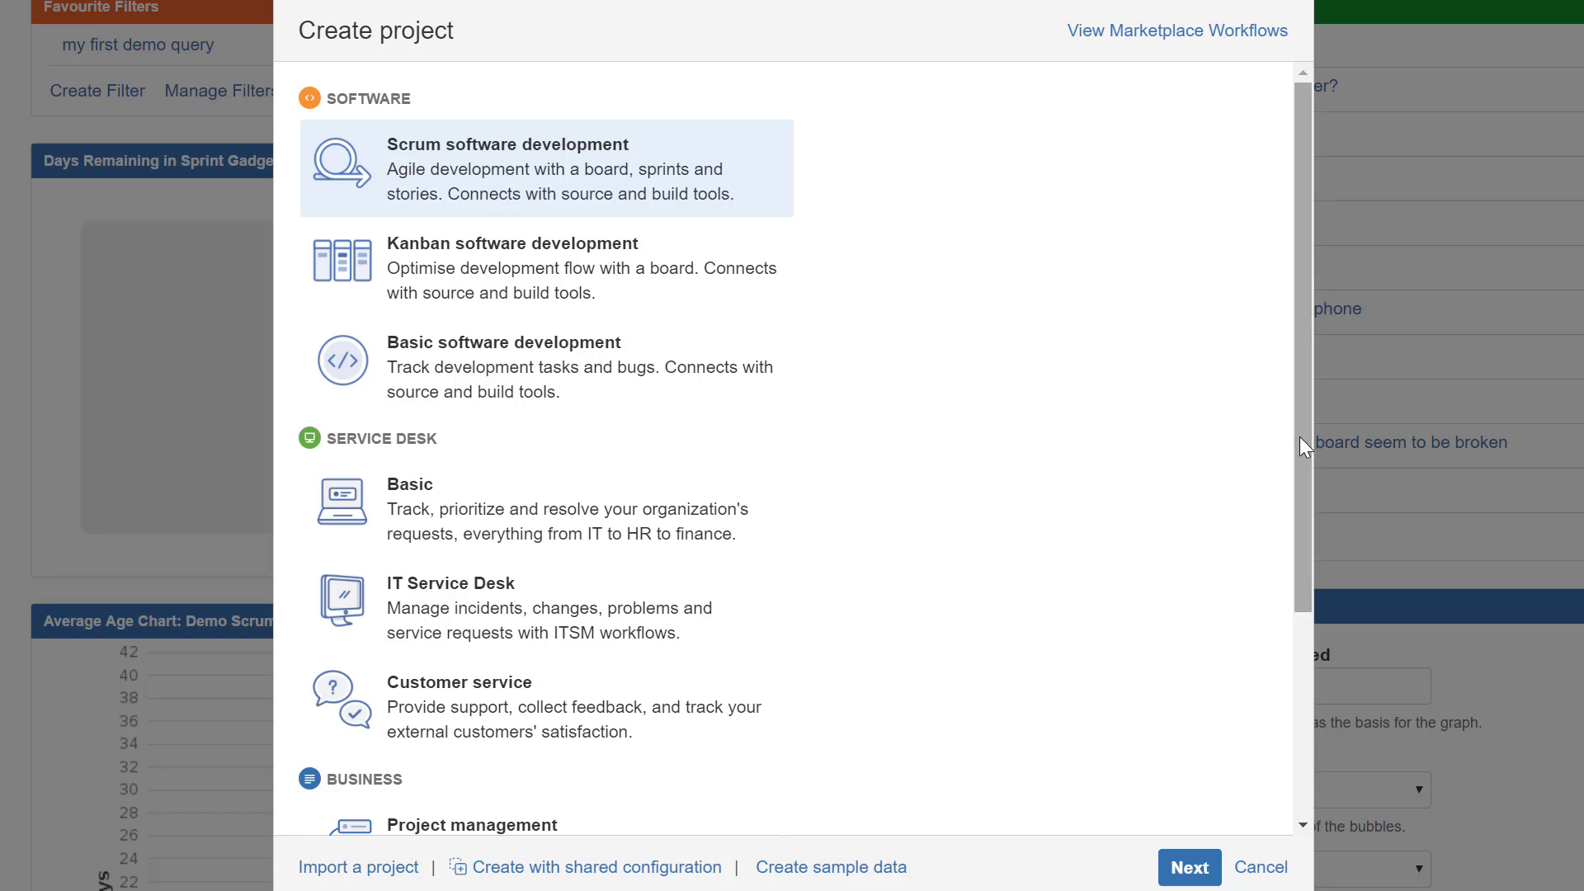
drag(1301, 441, 1296, 536)
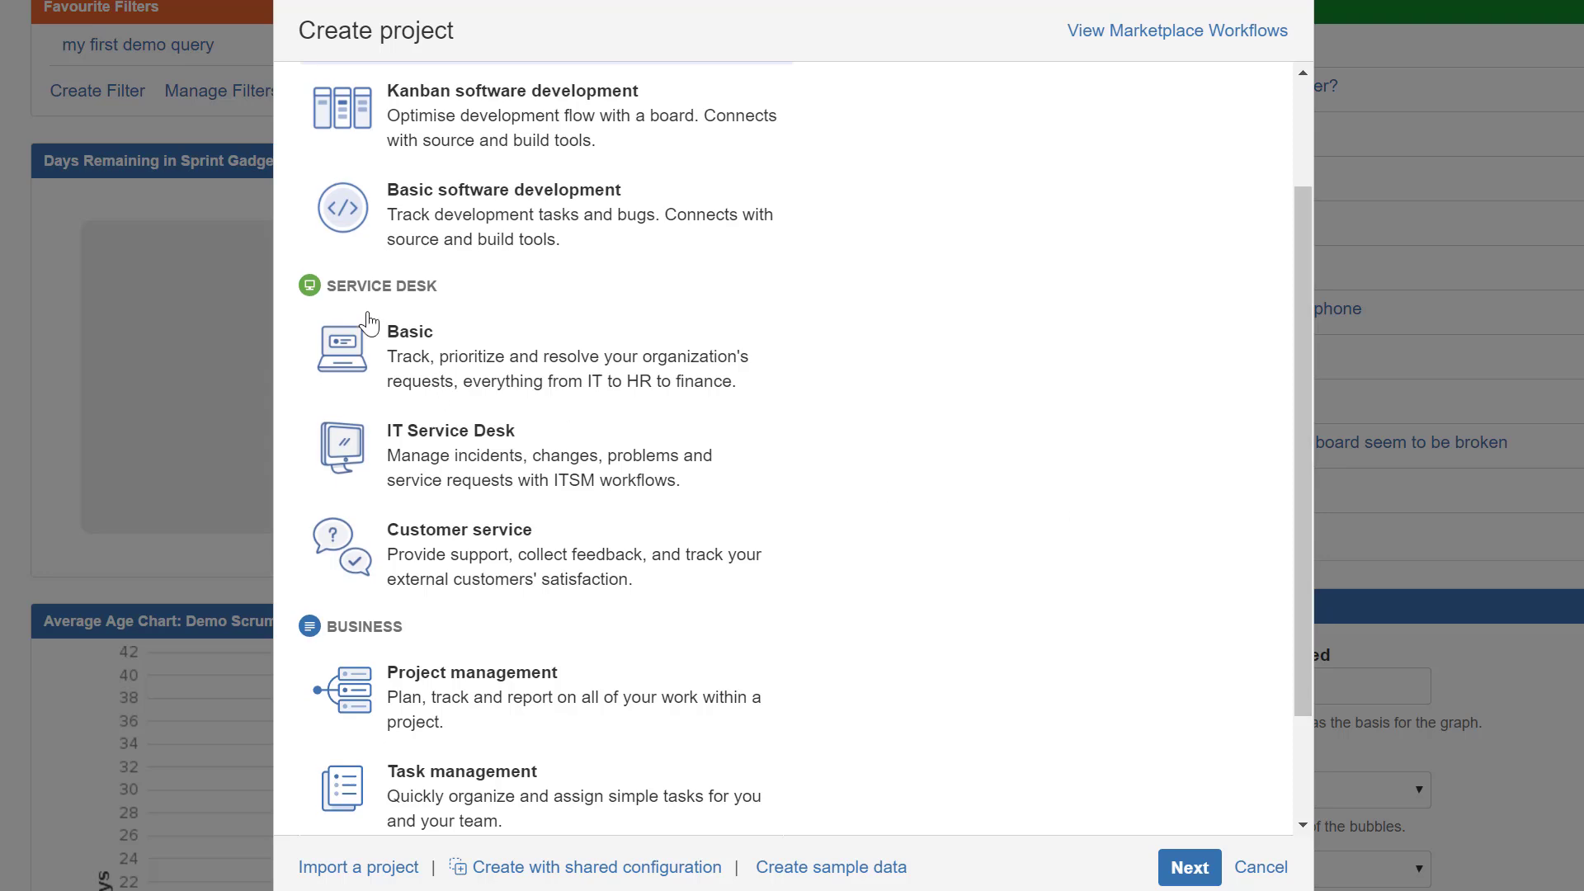
drag(1309, 637, 1303, 756)
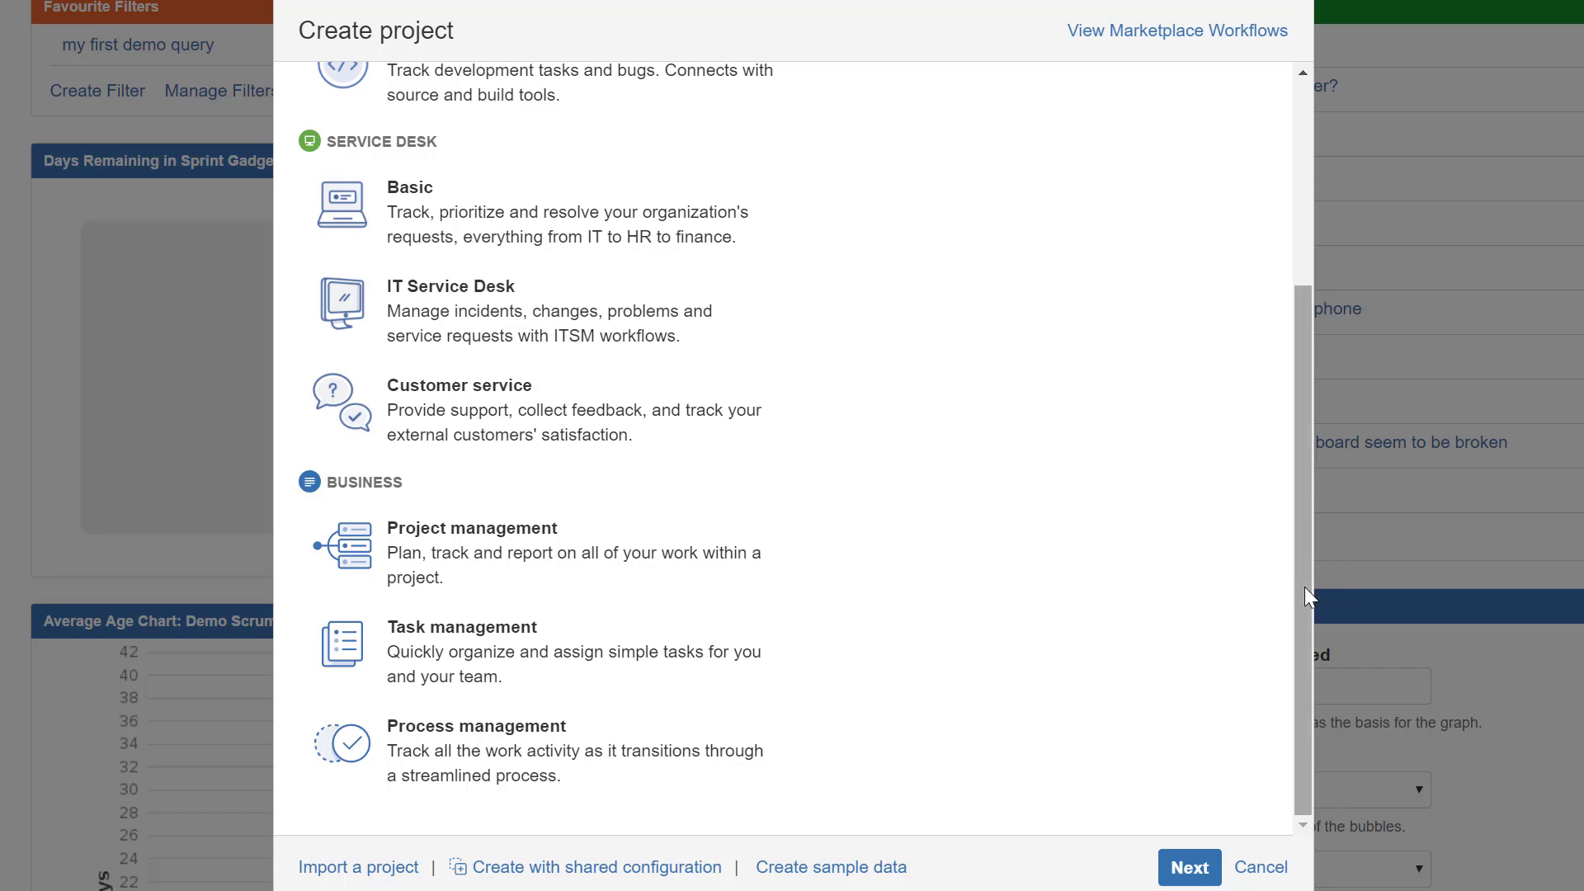
drag(1304, 587, 1295, 313)
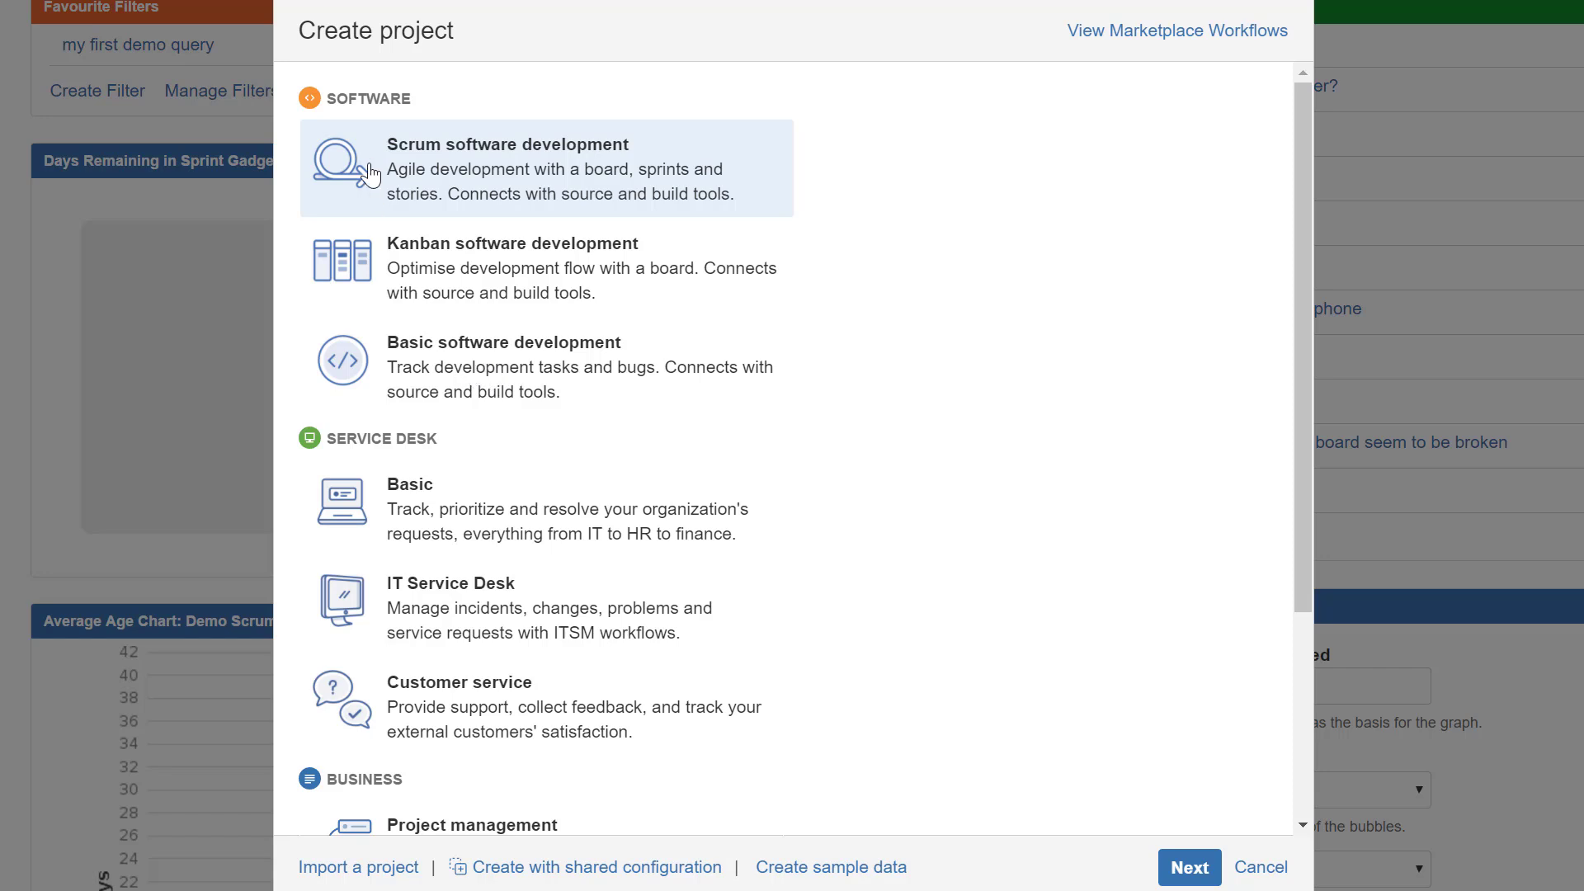
click(1190, 868)
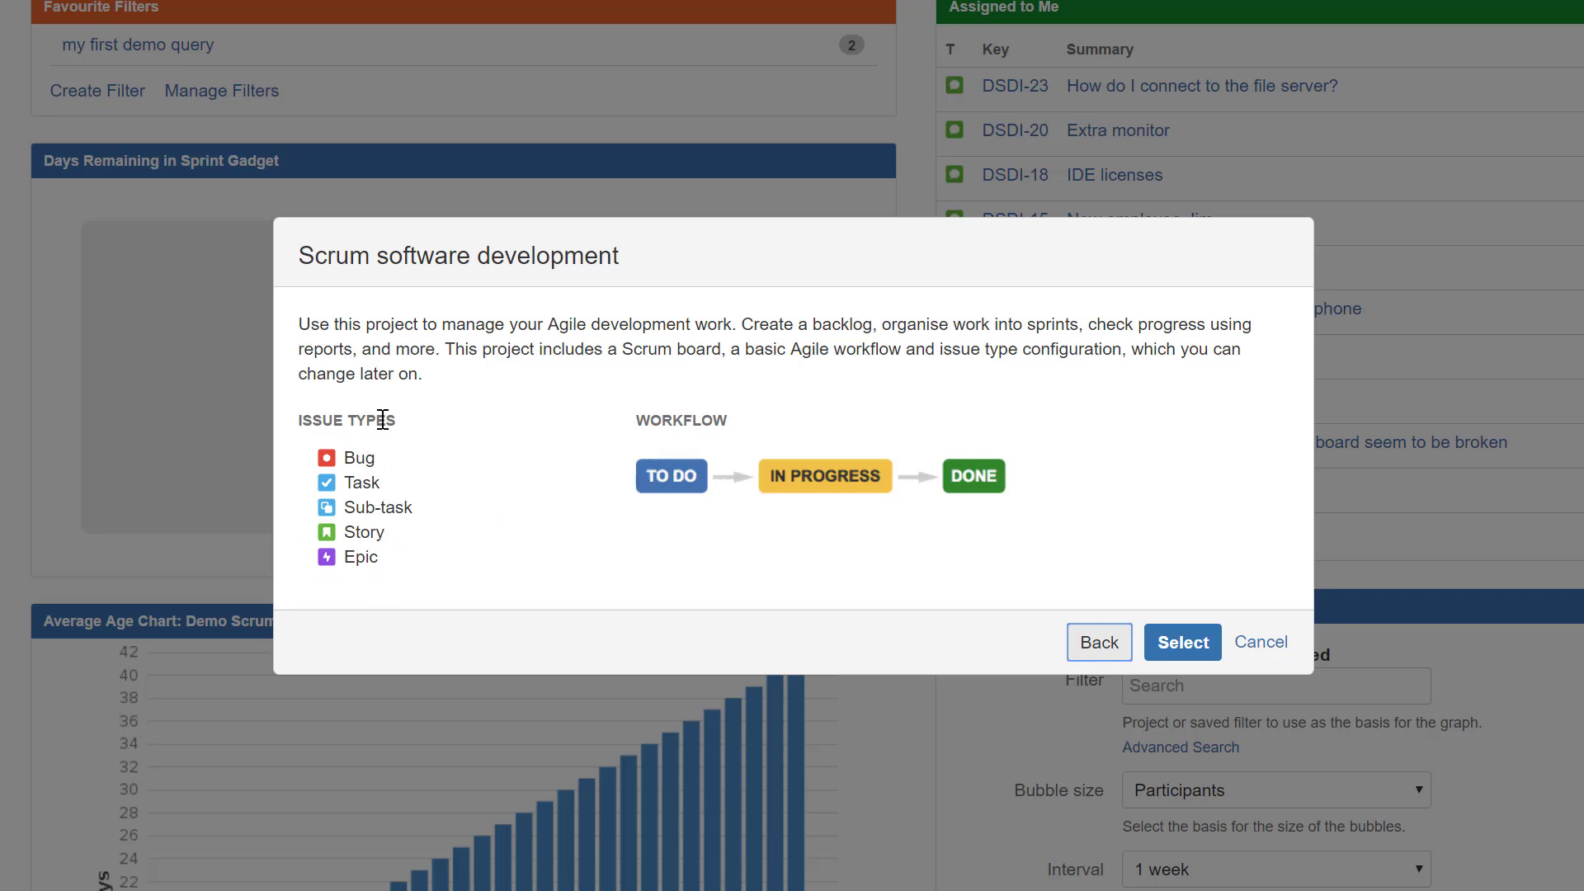
click(1179, 642)
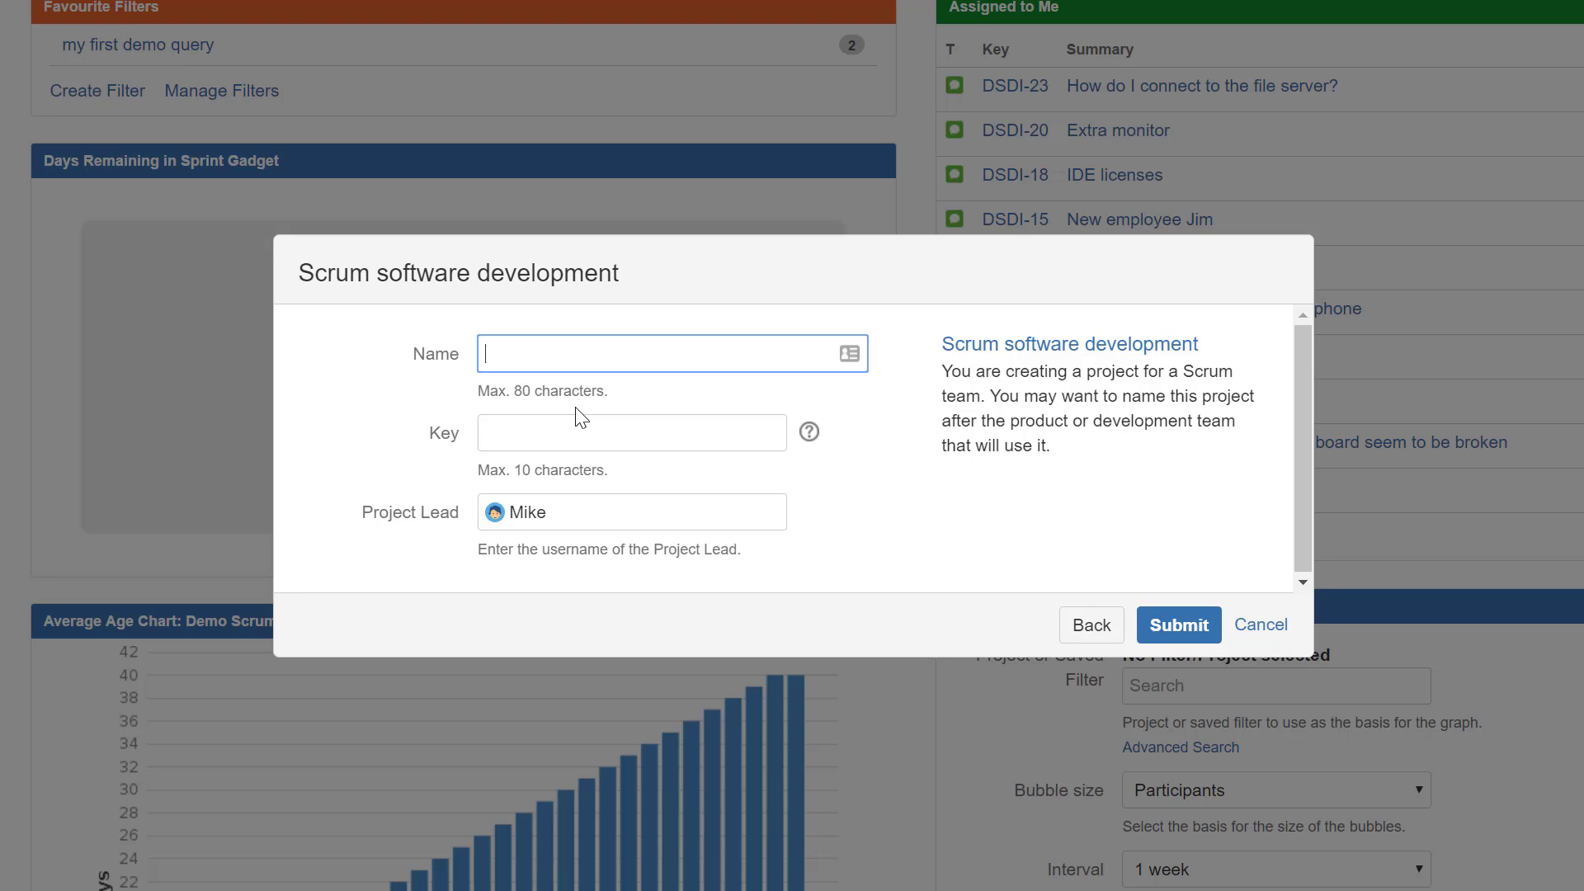
Name the Scrum project "Demo project for Devs", correcting the misspelled word, and submit it.
text(Demo projece)
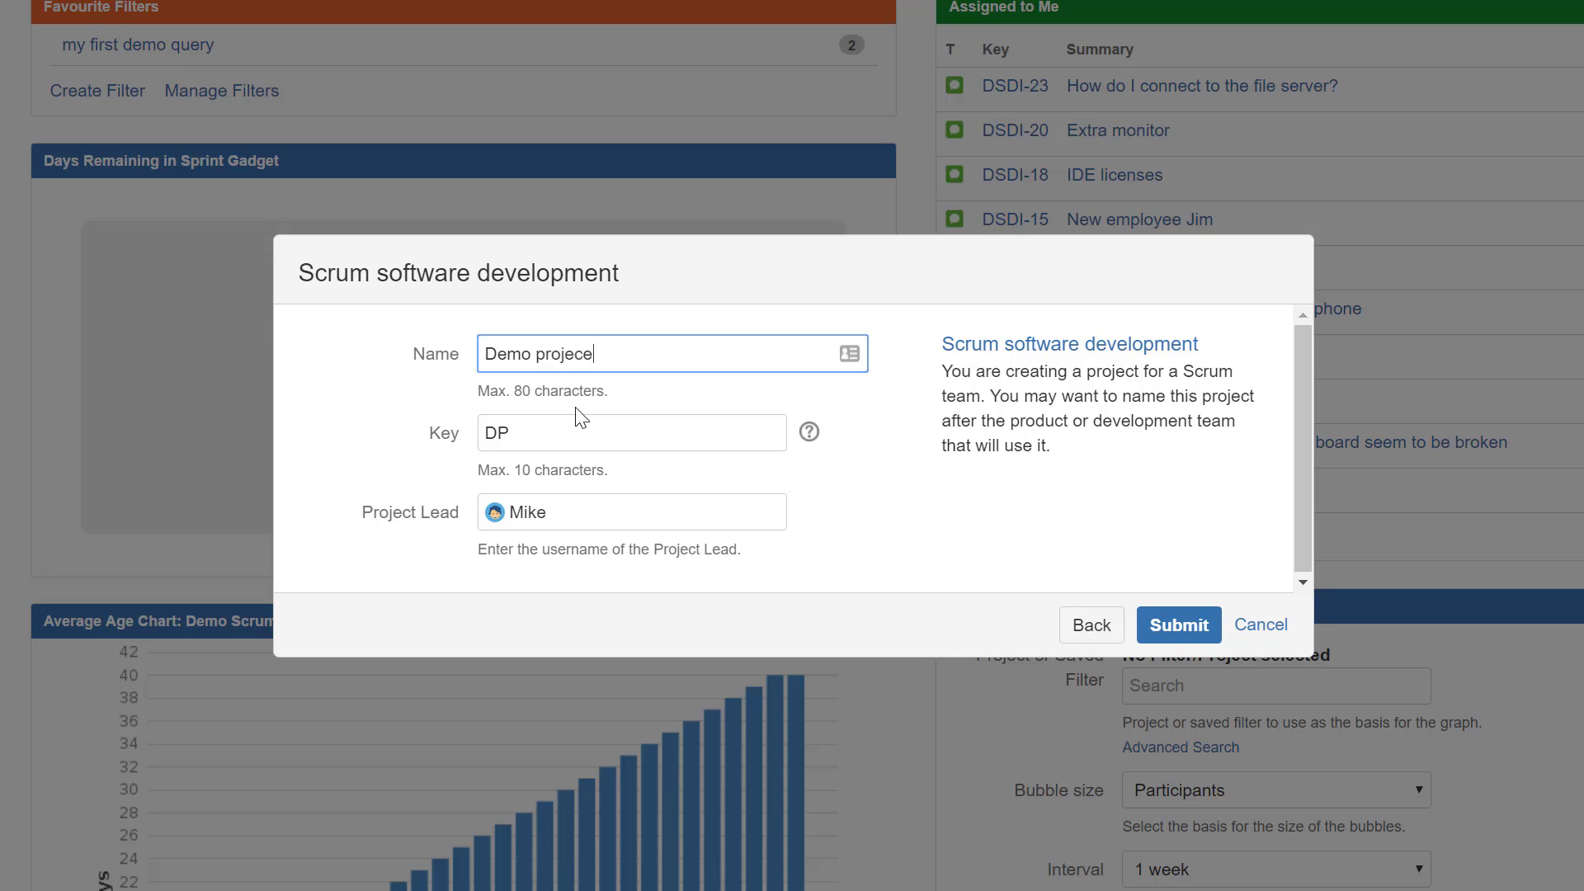
text(t for Devs)
right_click(572, 353)
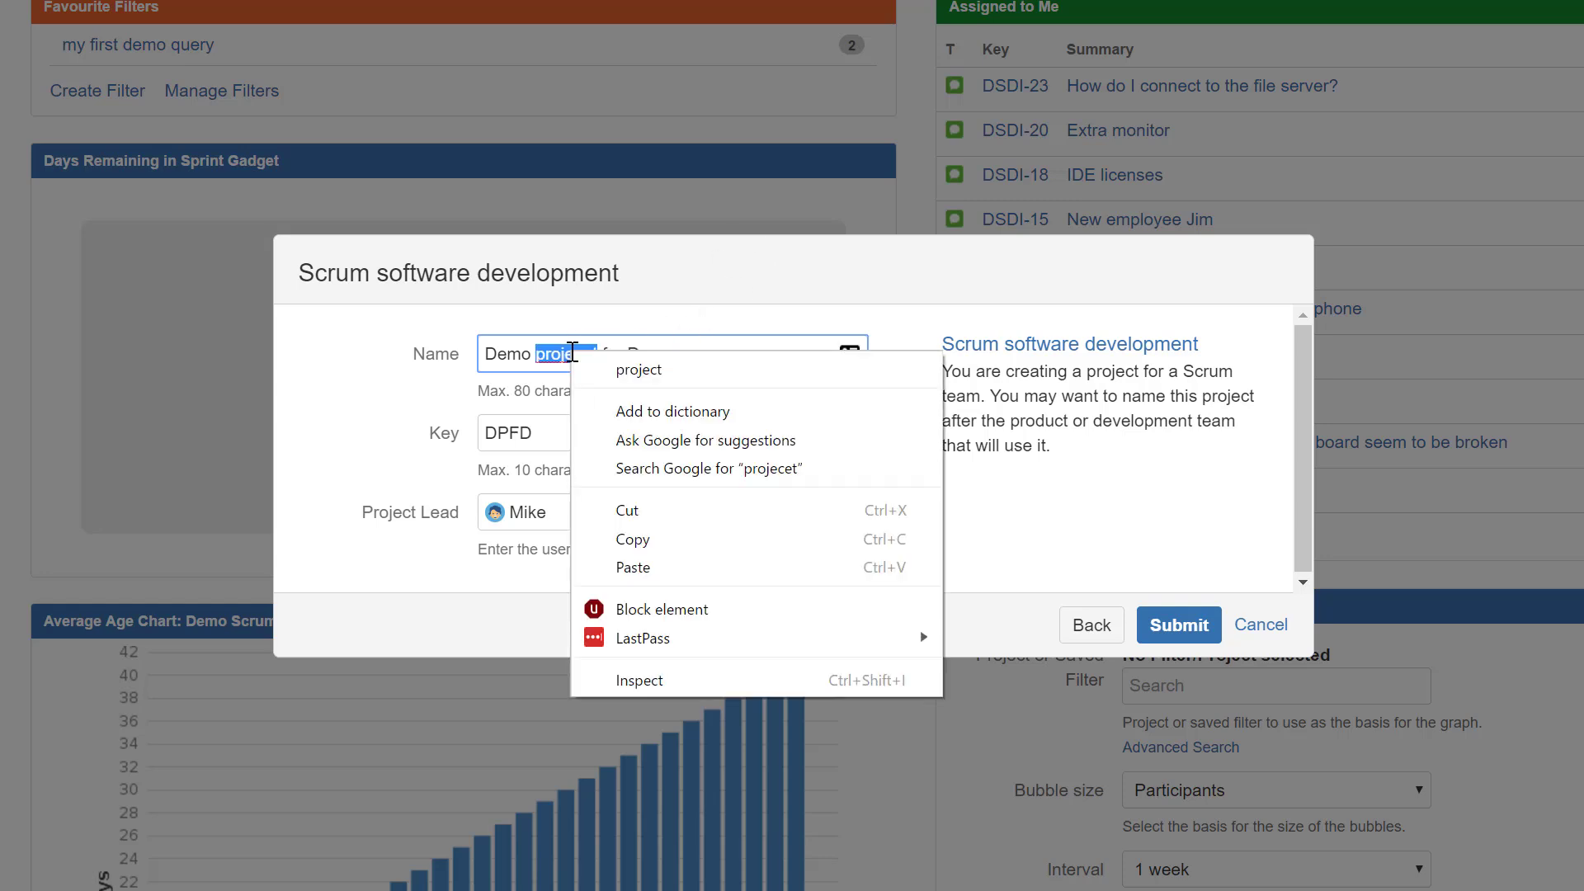
click(629, 371)
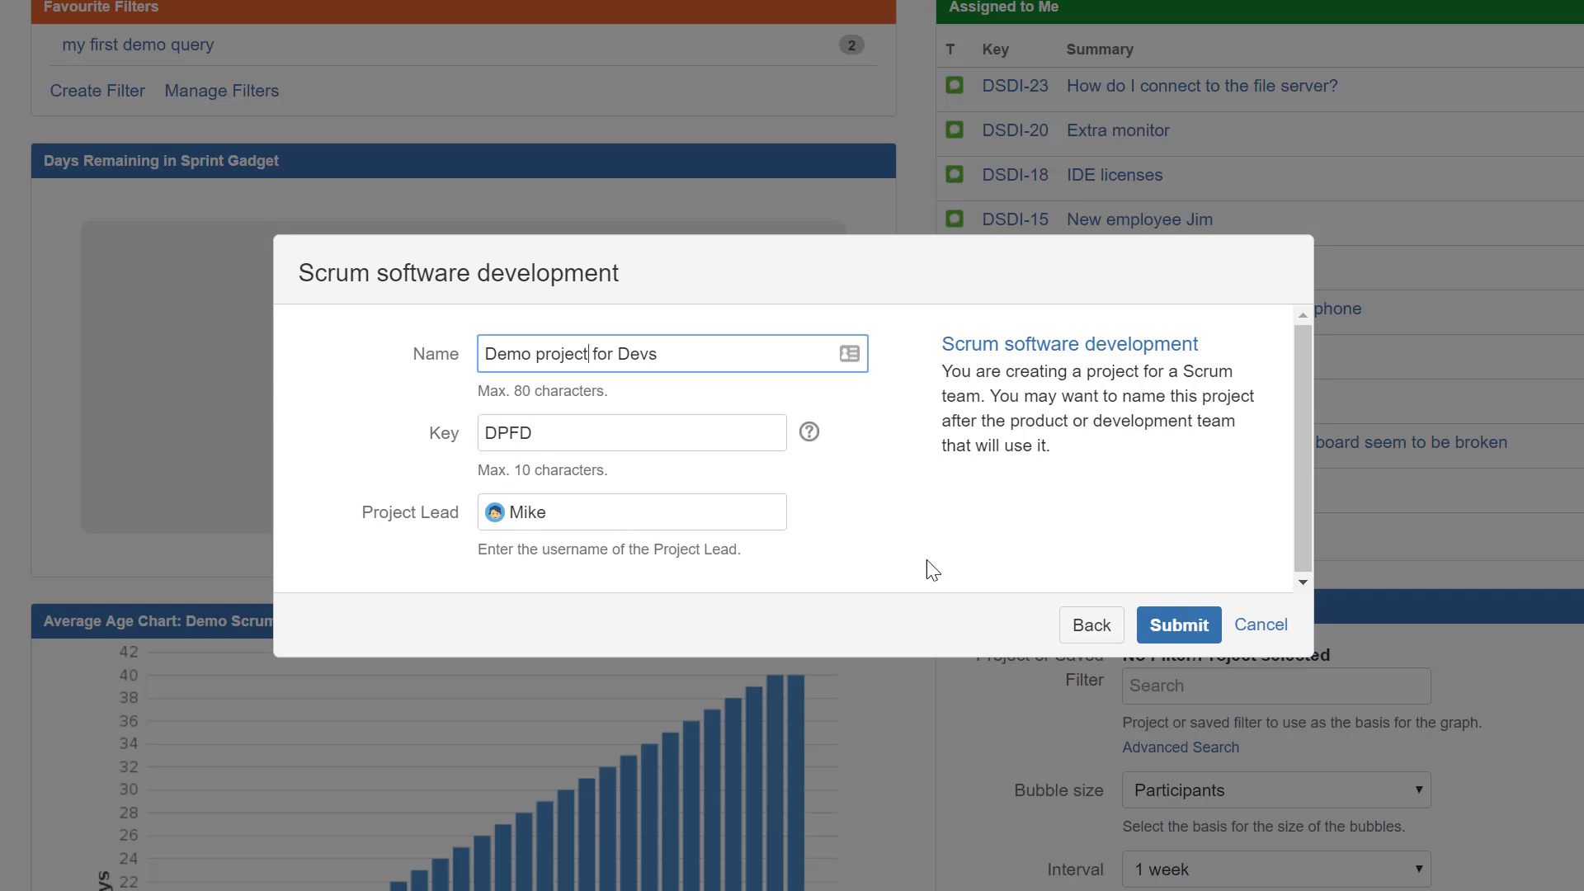
click(1175, 635)
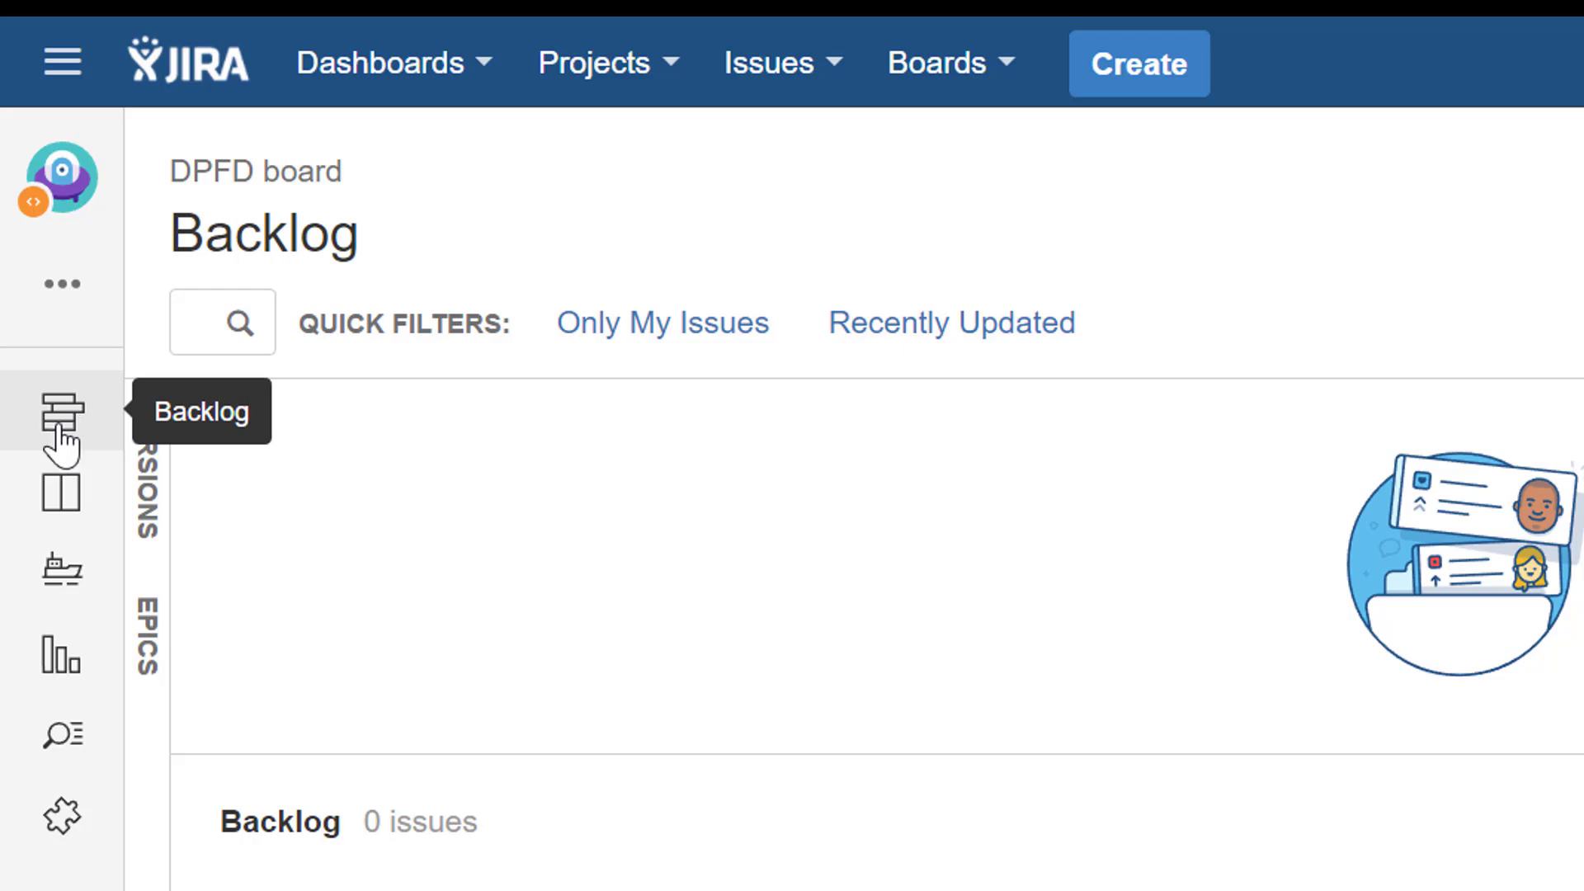
View the Demo project for Devs, checking its open issues and its backlog.
click(582, 51)
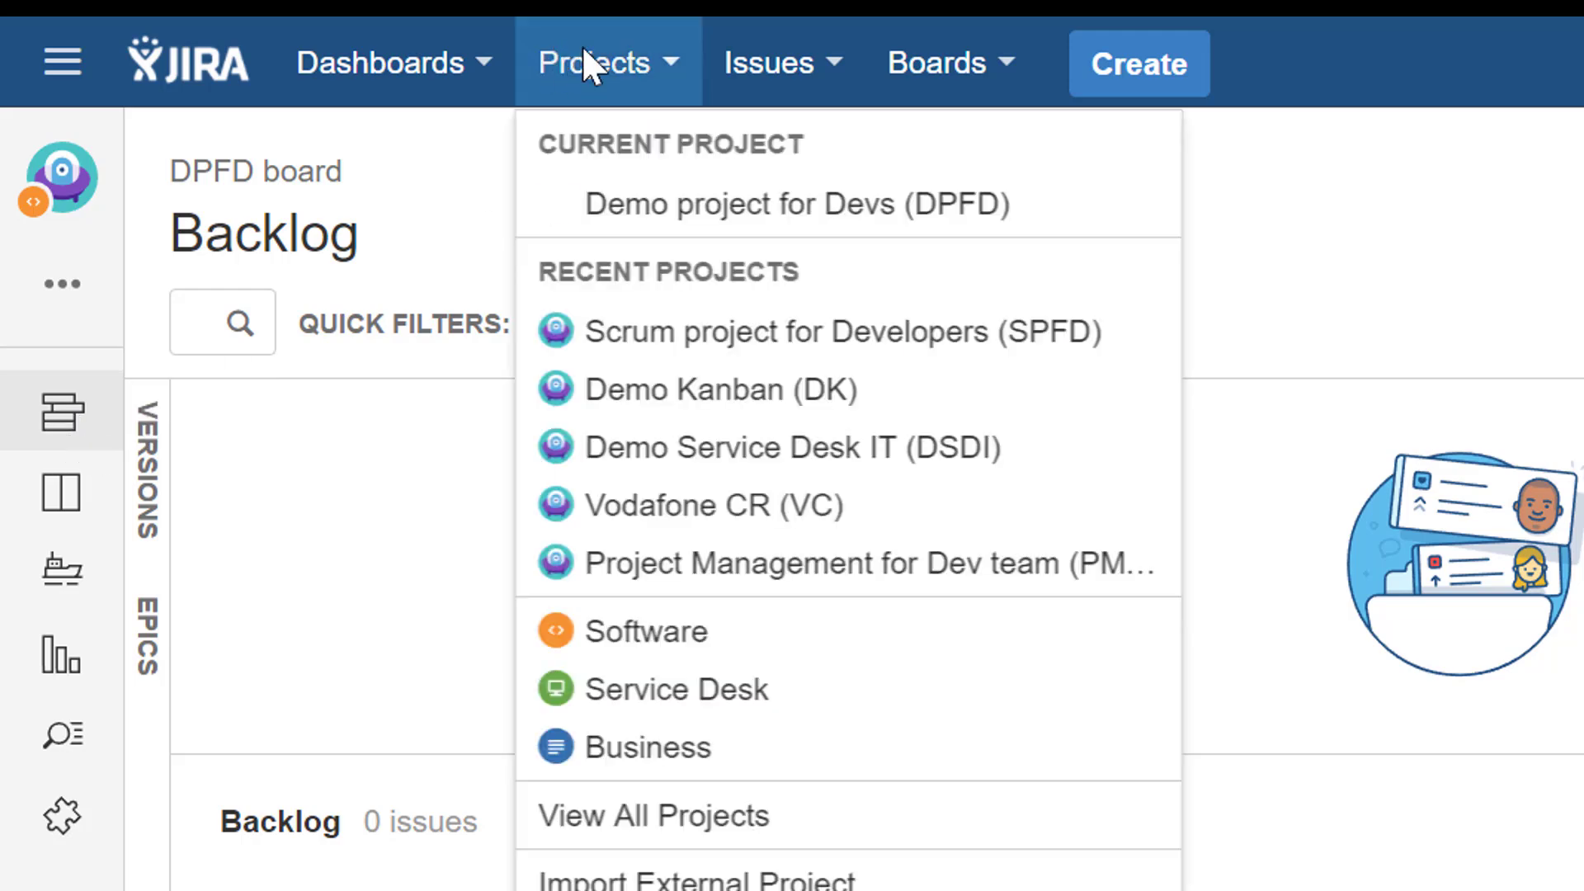
click(669, 211)
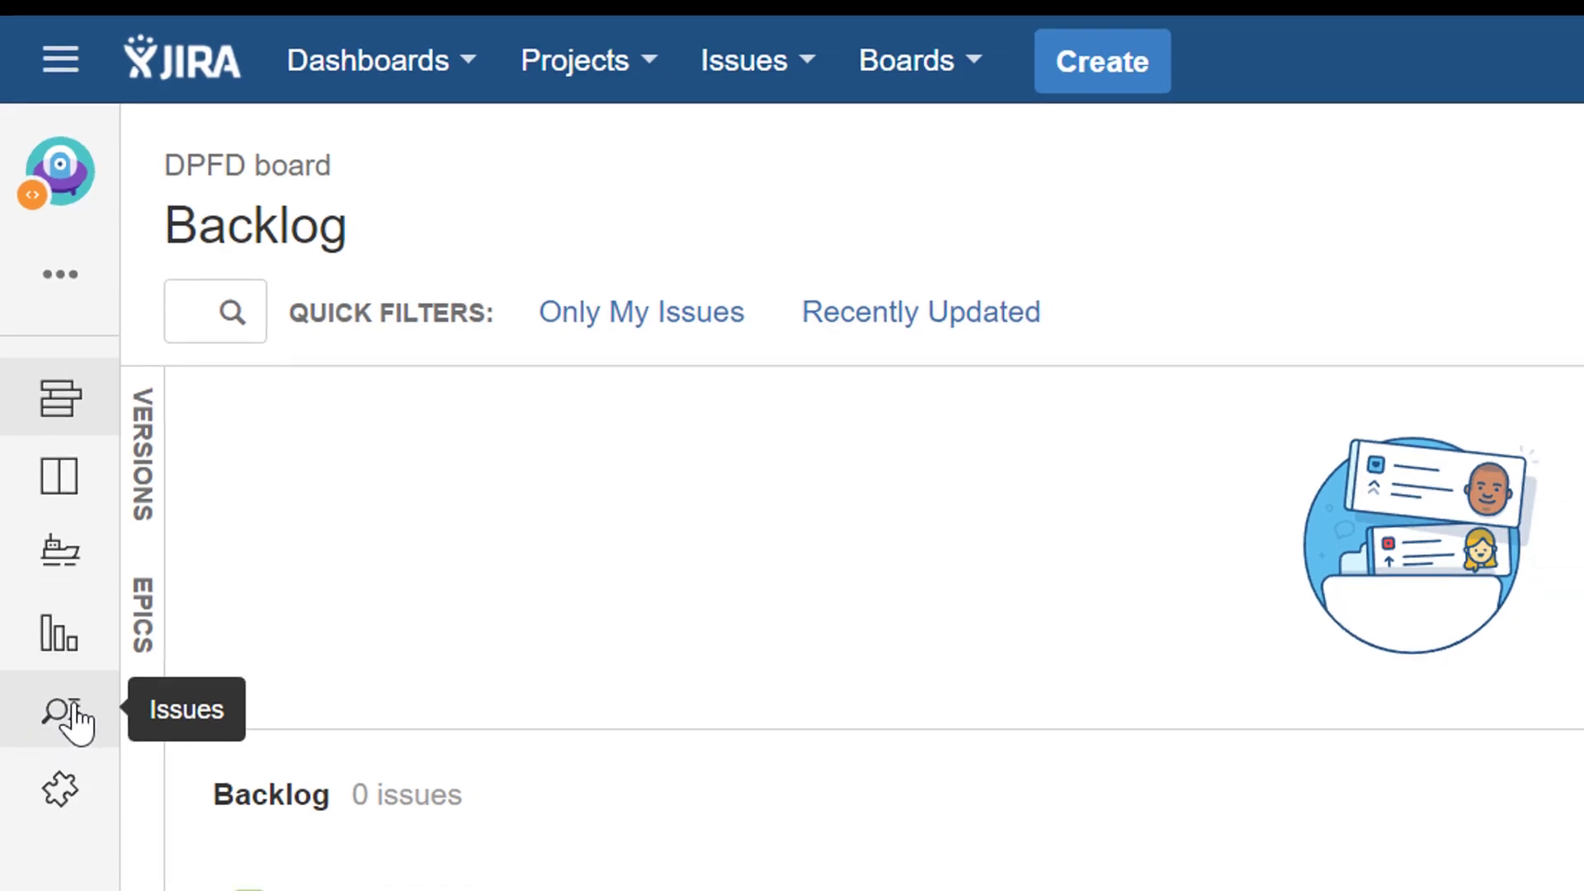
click(72, 737)
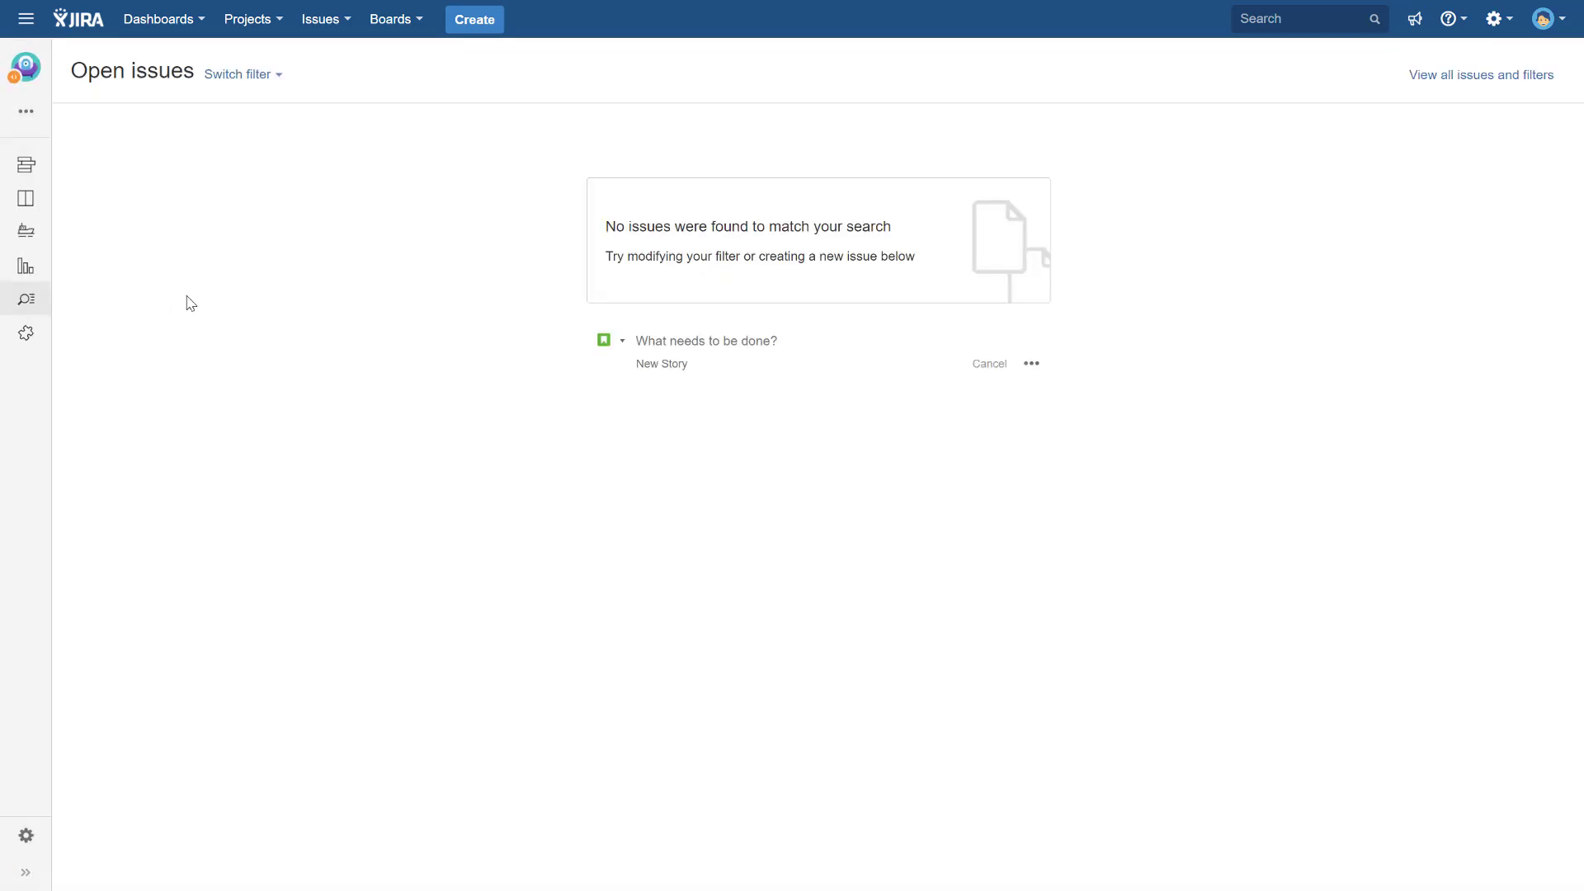
click(37, 173)
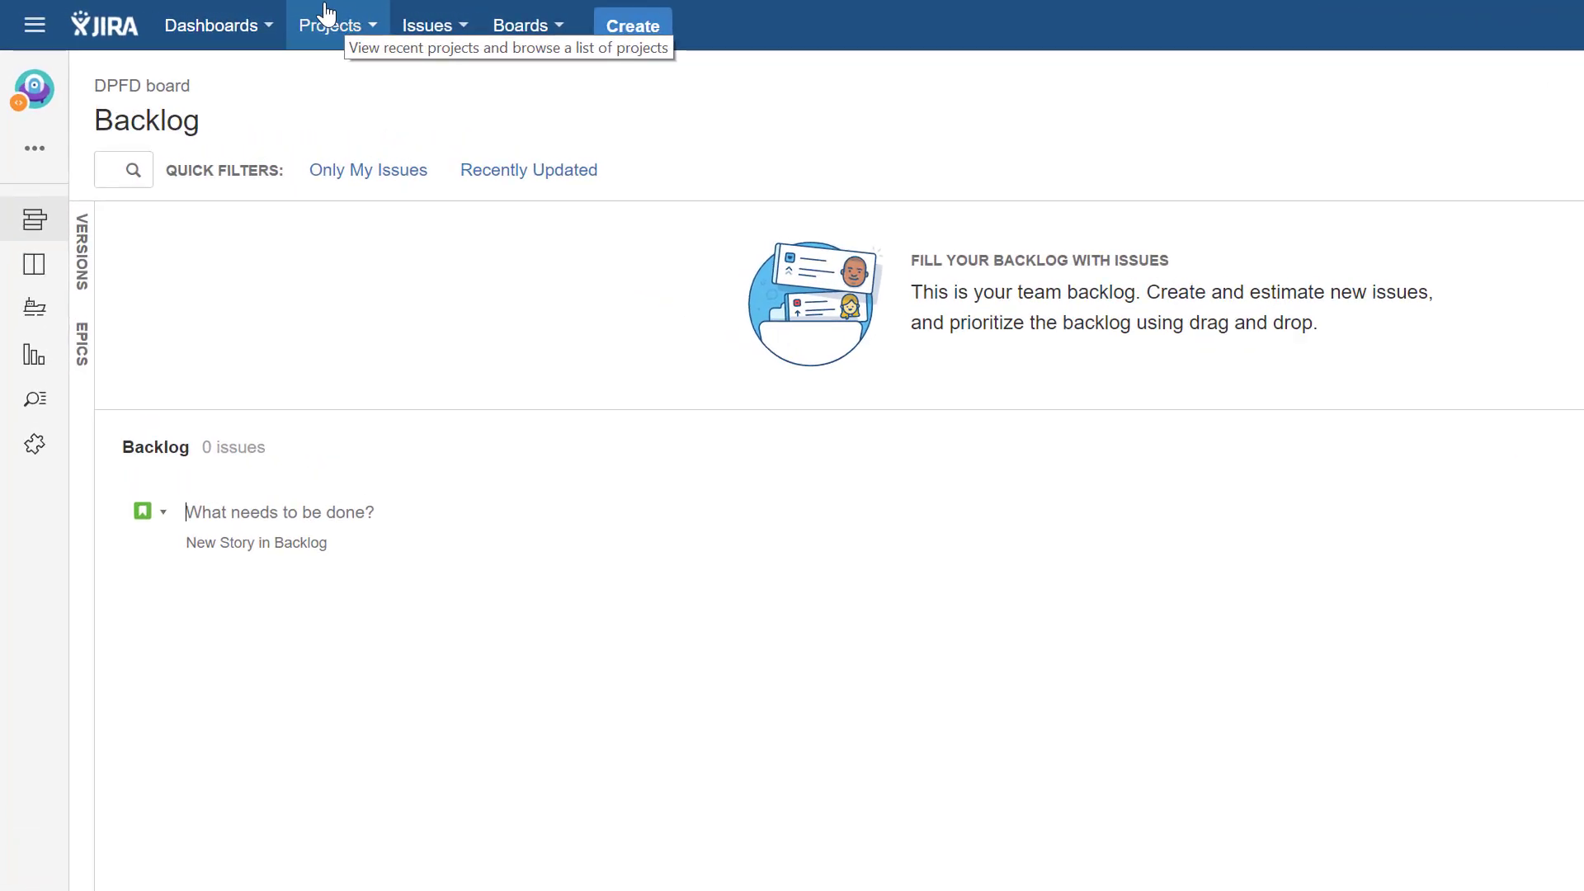
Start another new project with sample data, review the sample templates, and choose Scrum software development.
click(368, 31)
click(403, 516)
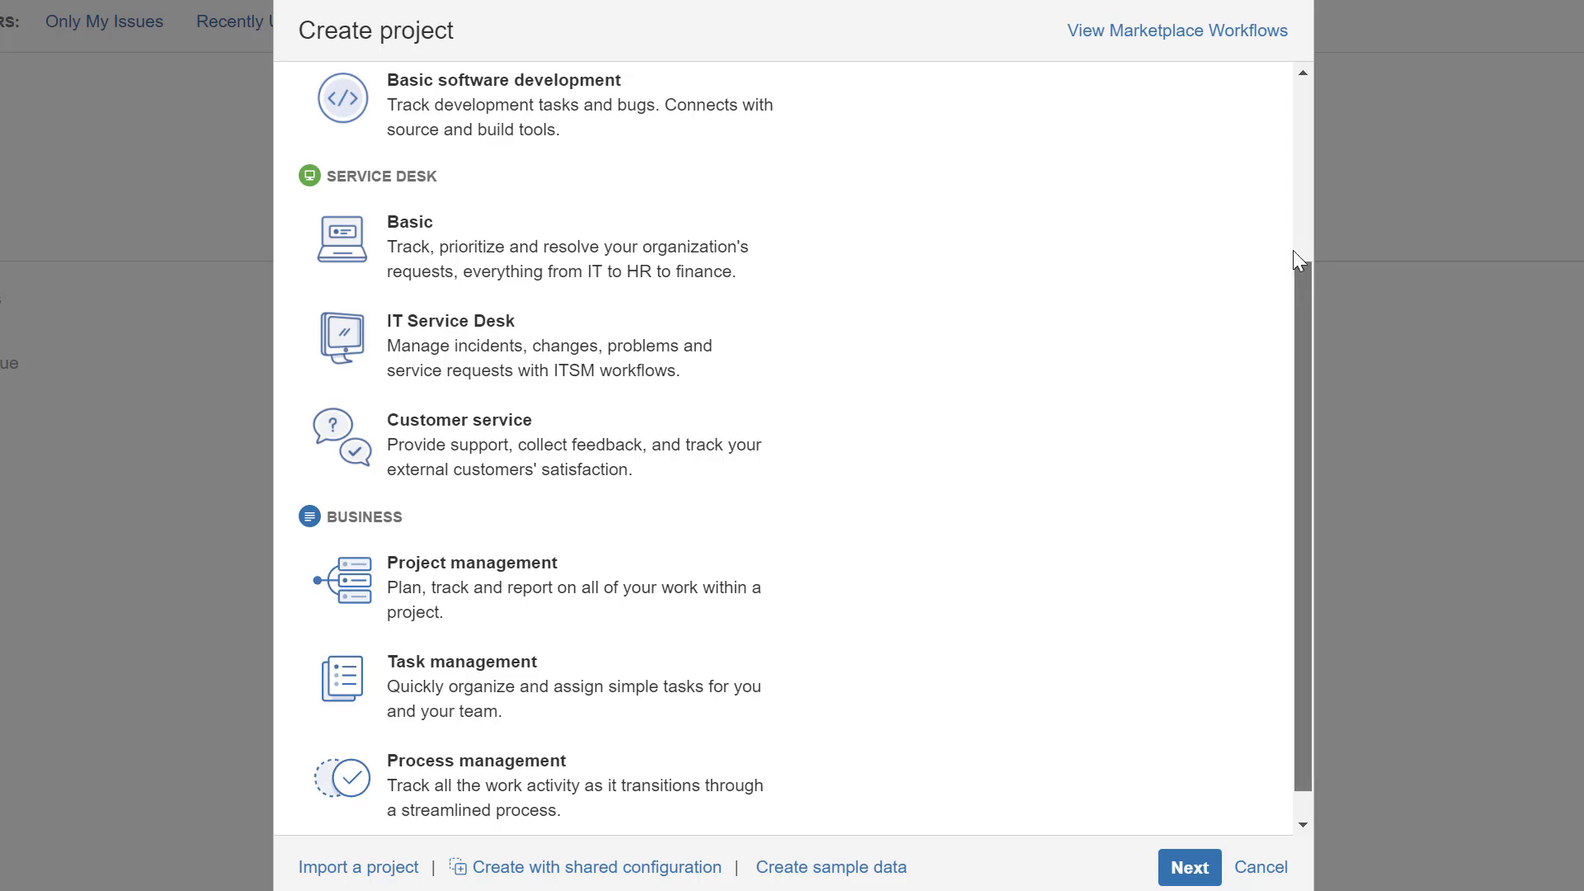
scroll(1292, 256, up, 4)
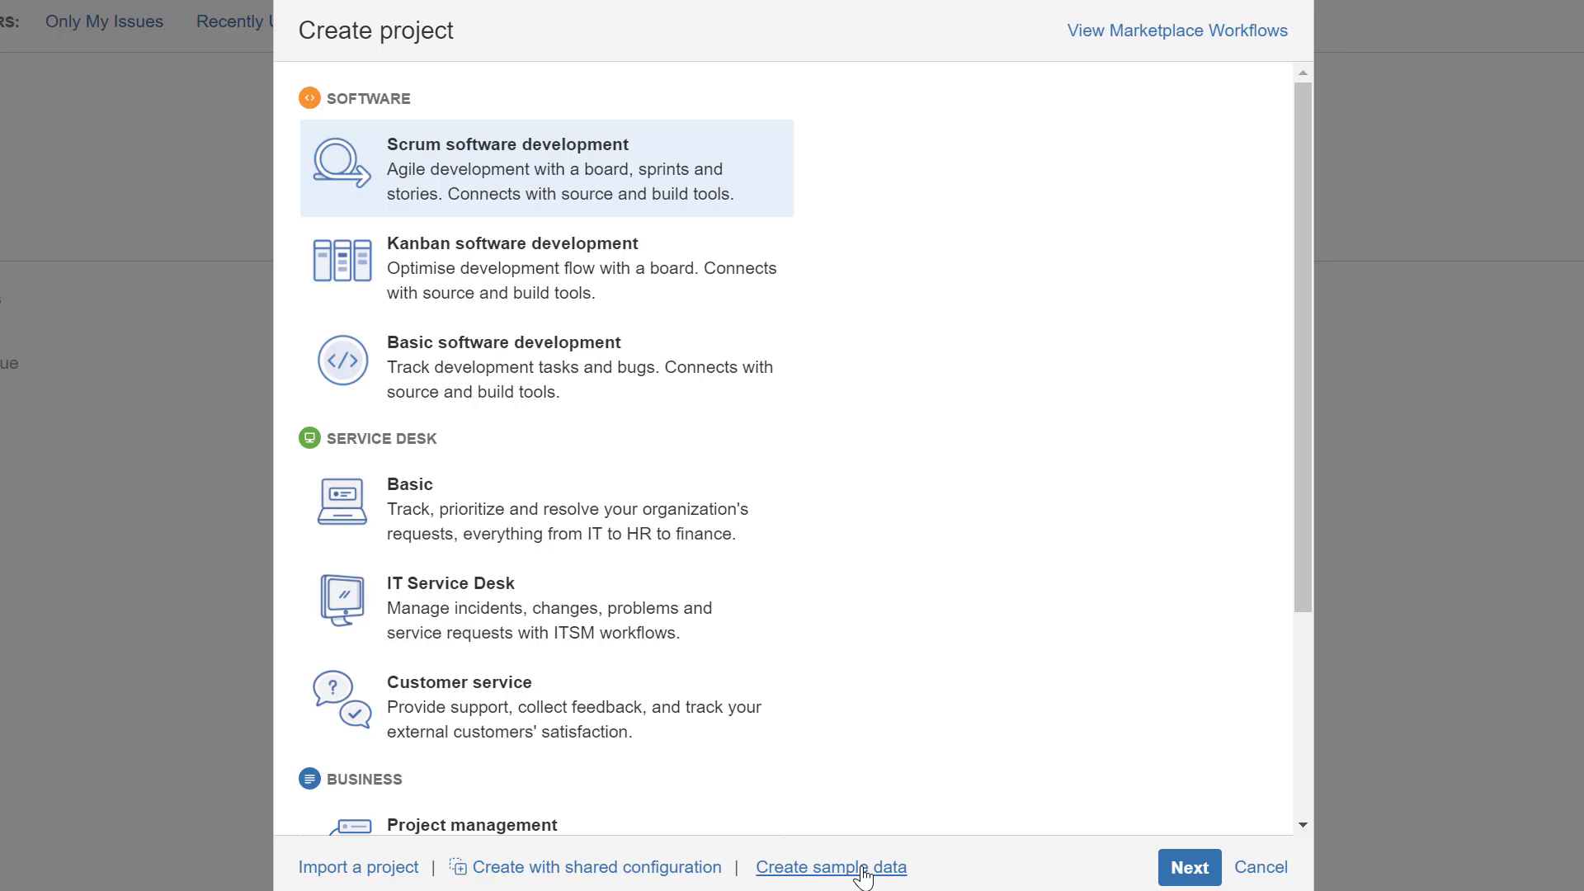
click(817, 870)
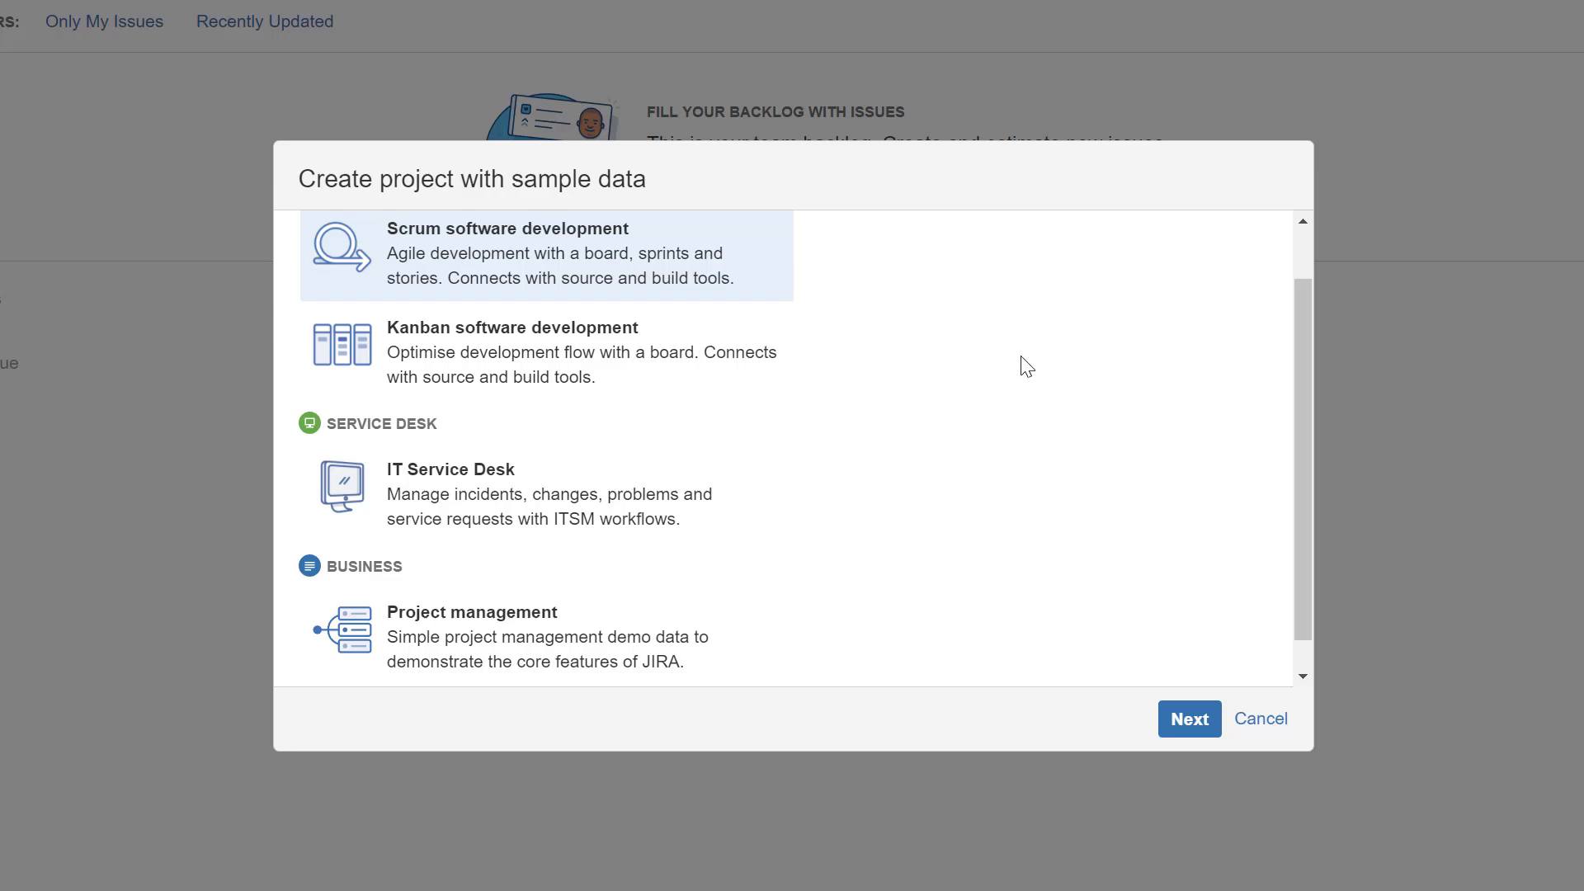
scroll(772, 298, up, 2)
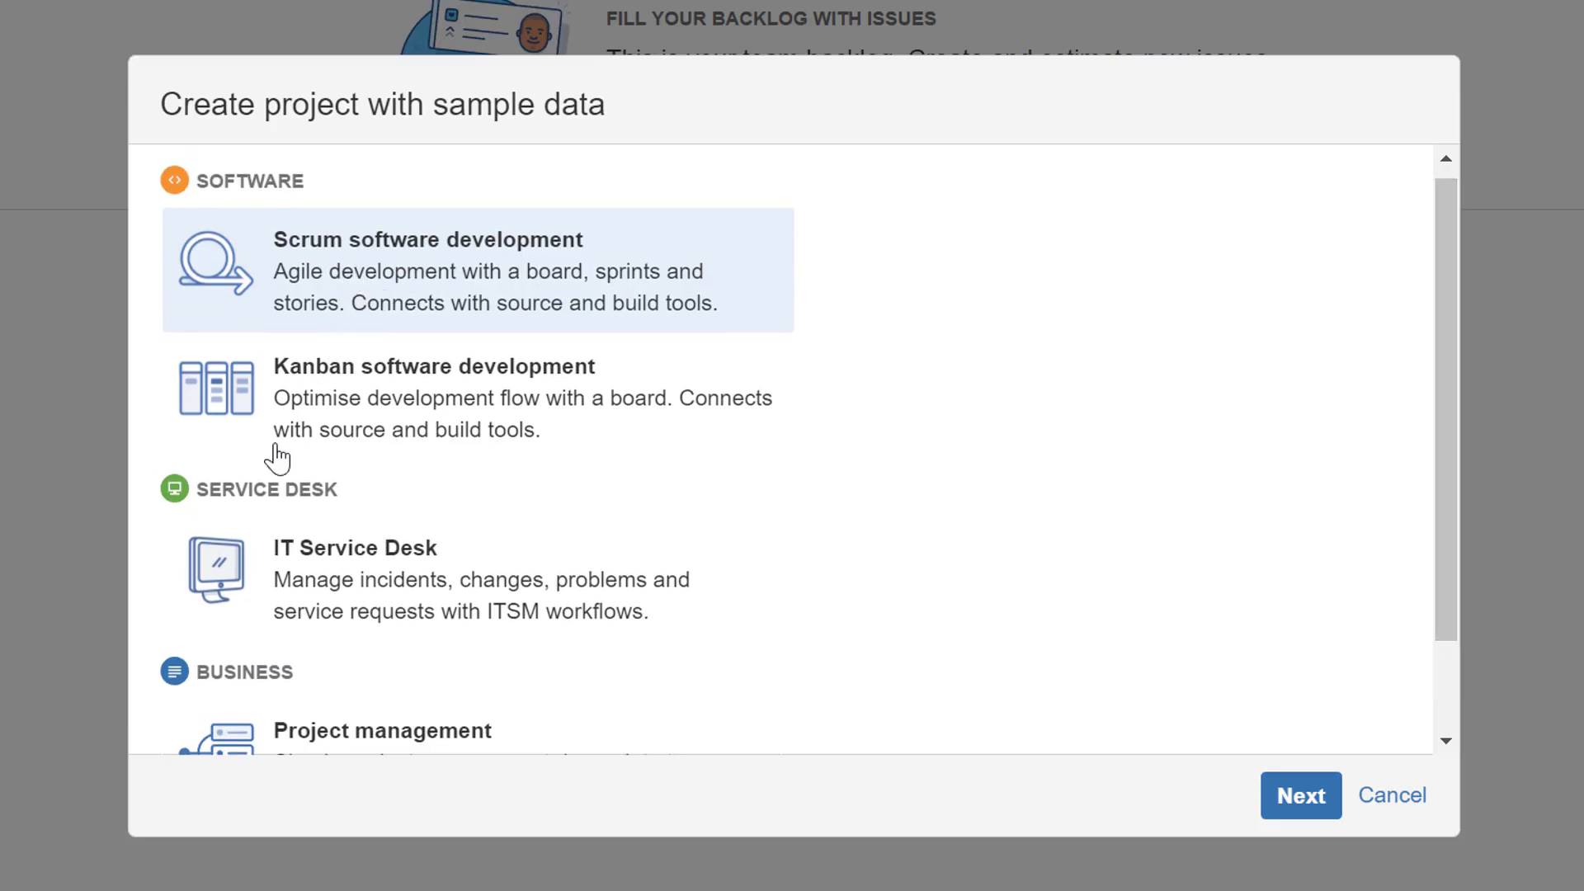
scroll(322, 593, down, 1)
scroll(322, 592, down, 1)
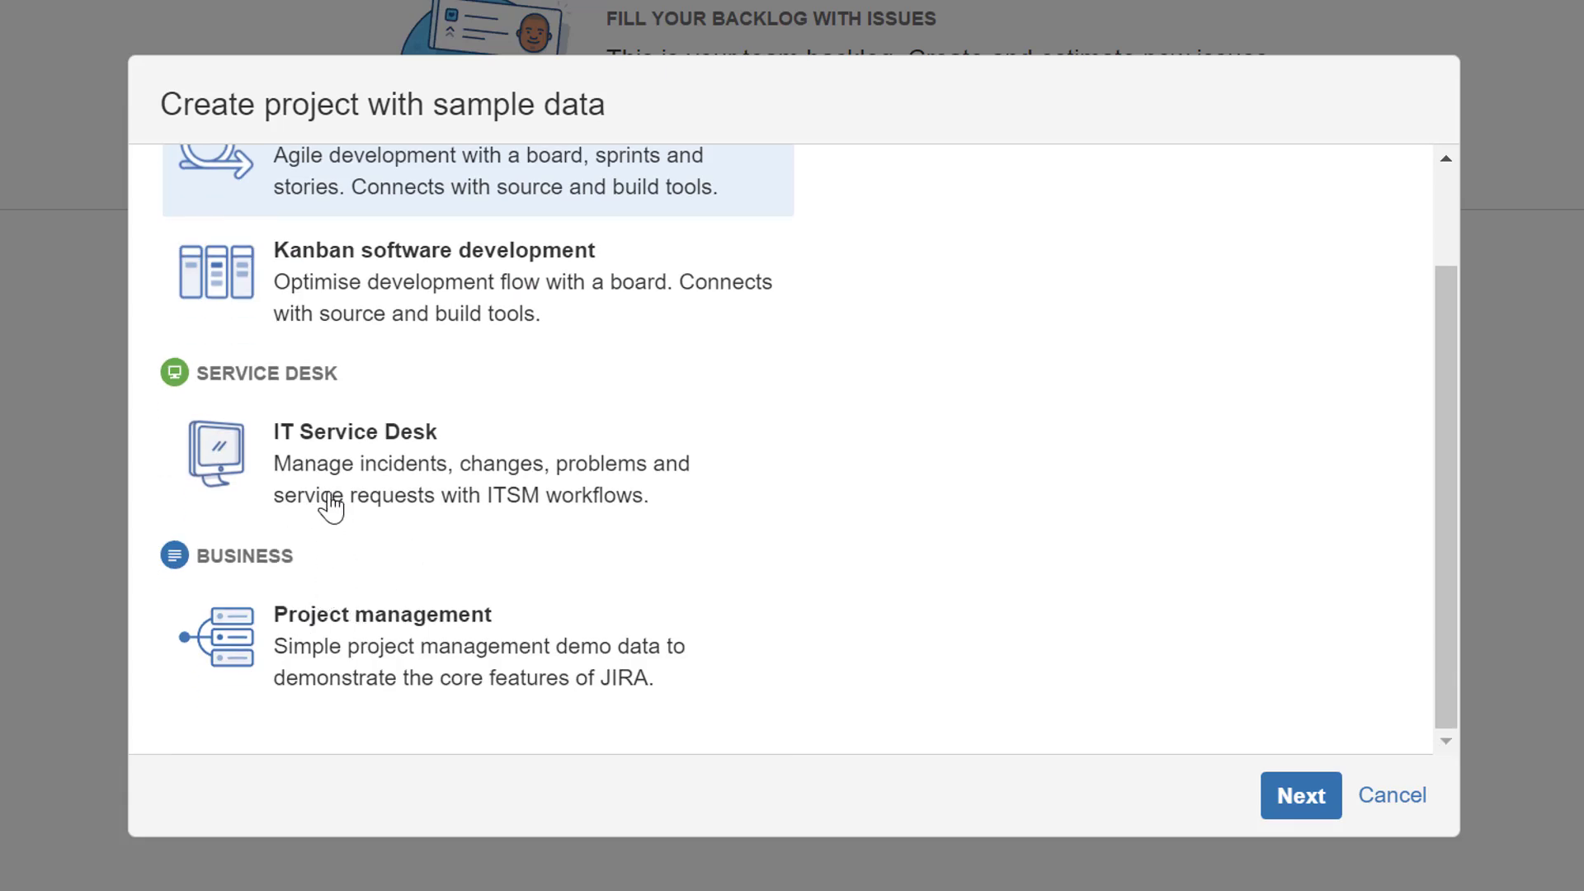
scroll(330, 619, up, 1)
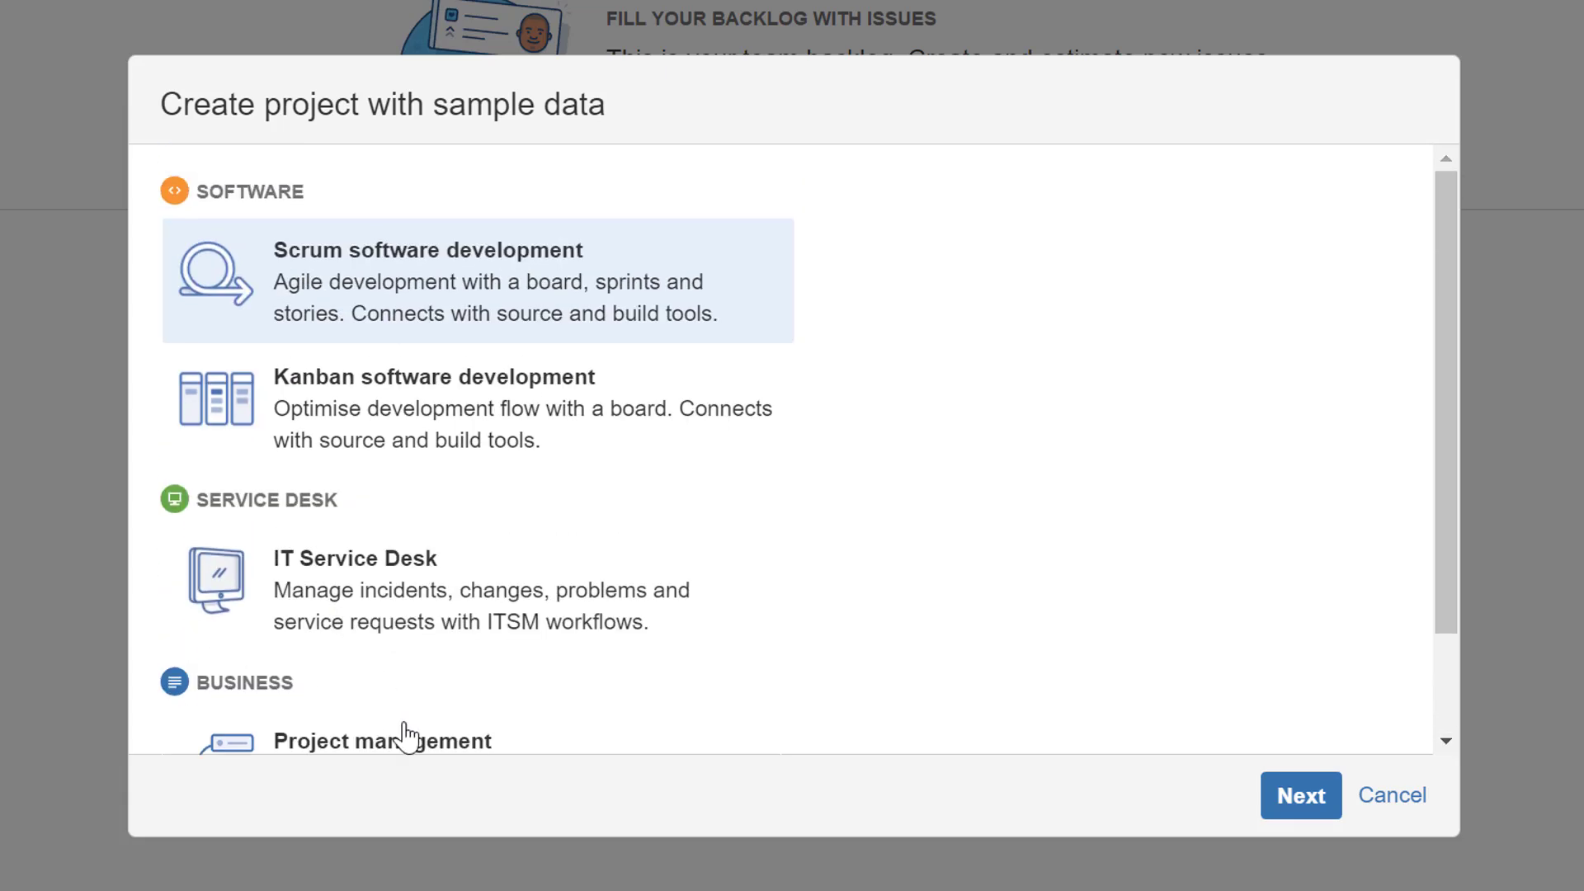
scroll(404, 726, down, 1)
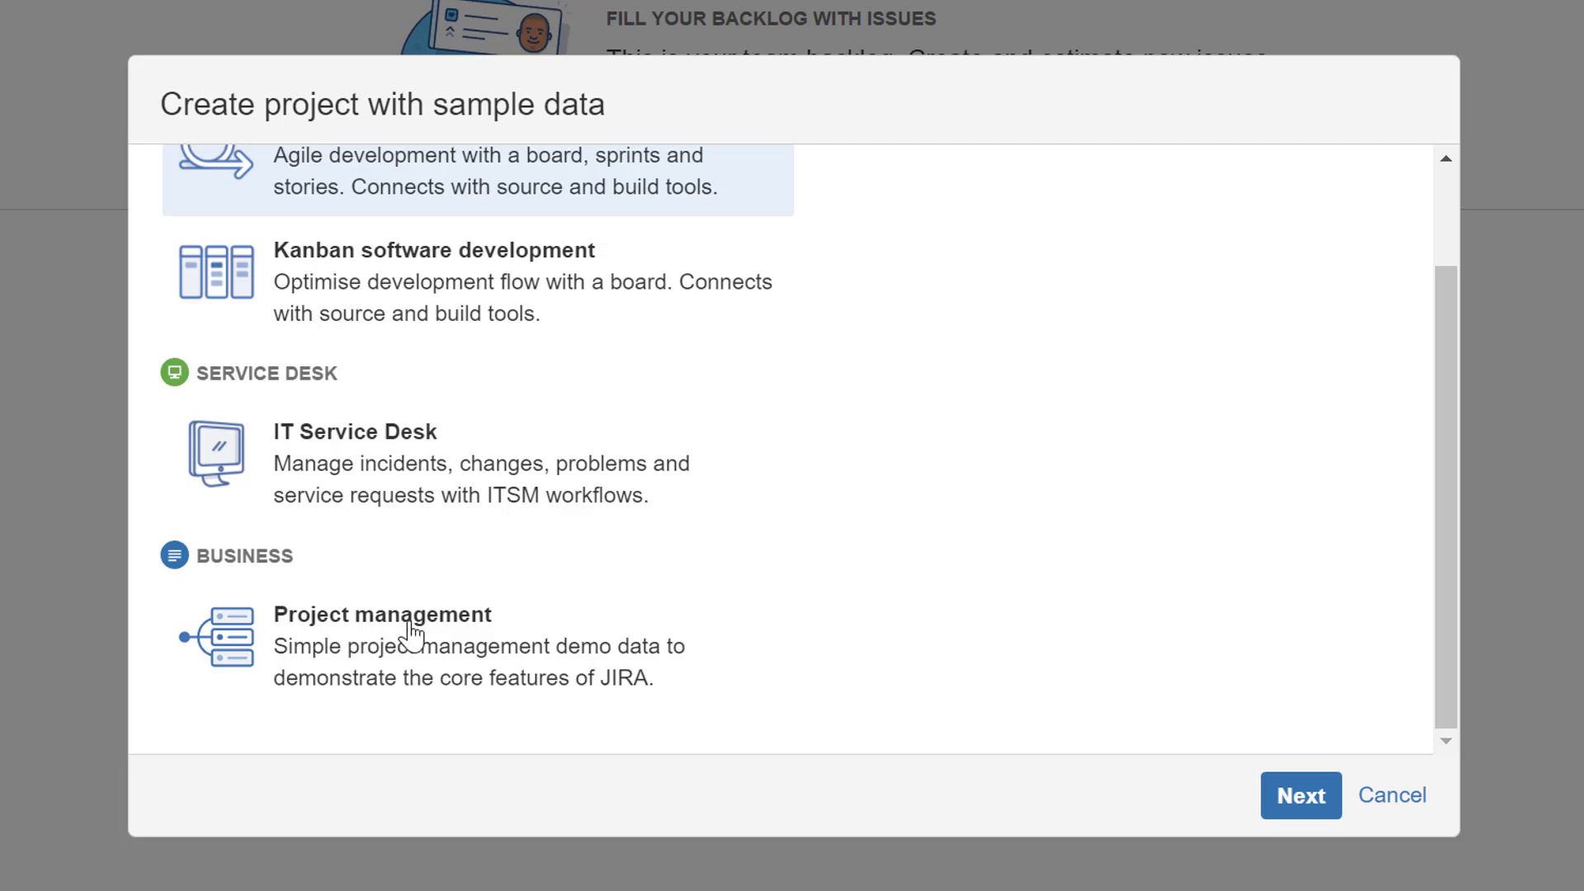
scroll(400, 631, up, 1)
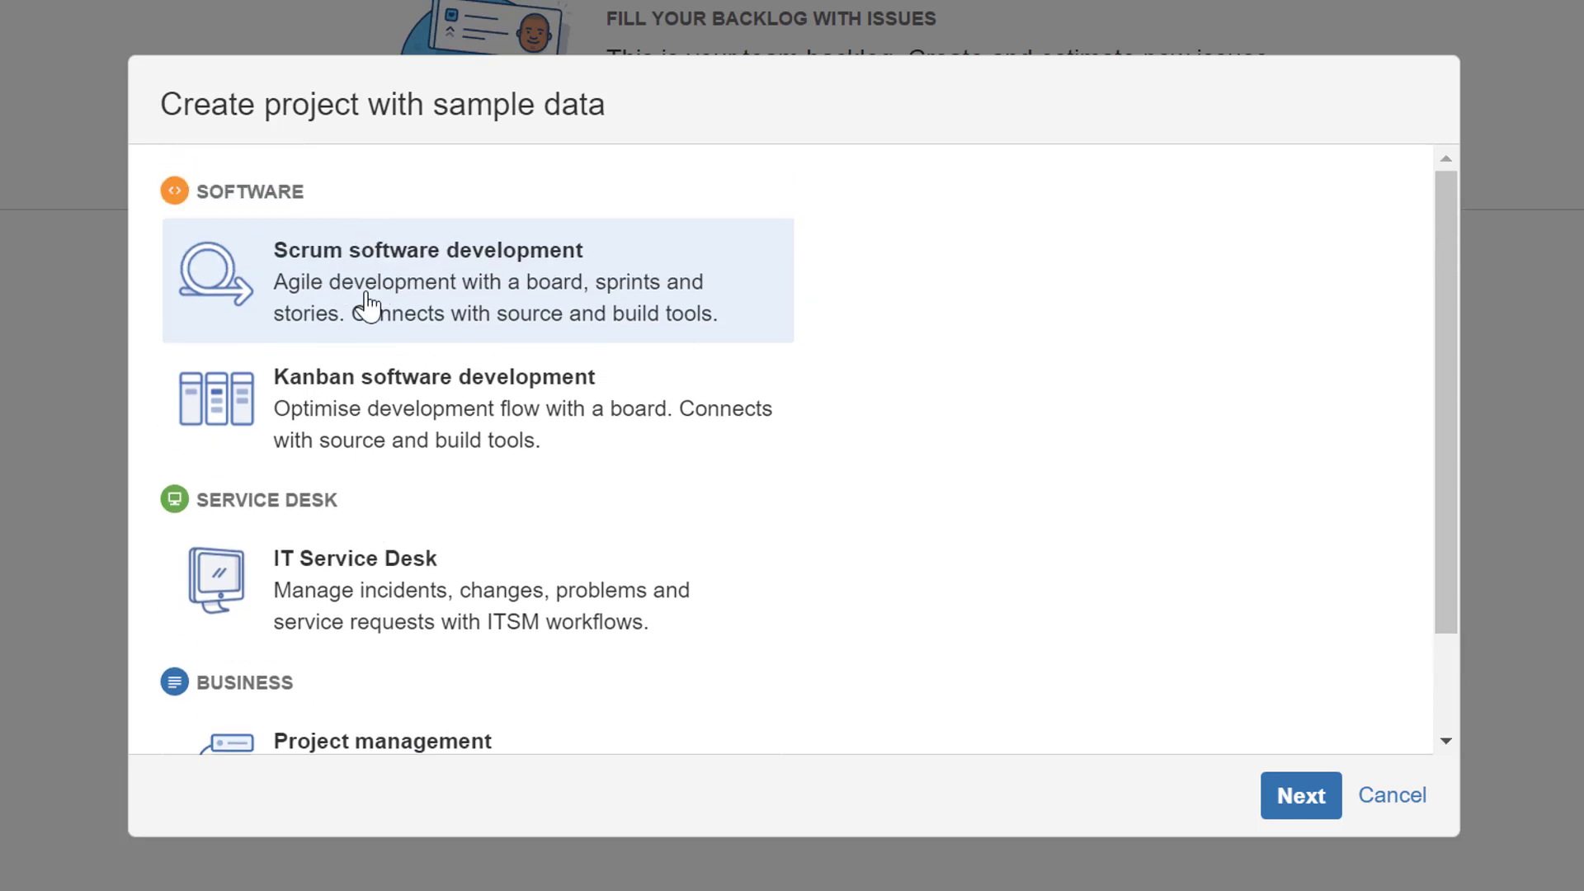
click(1302, 796)
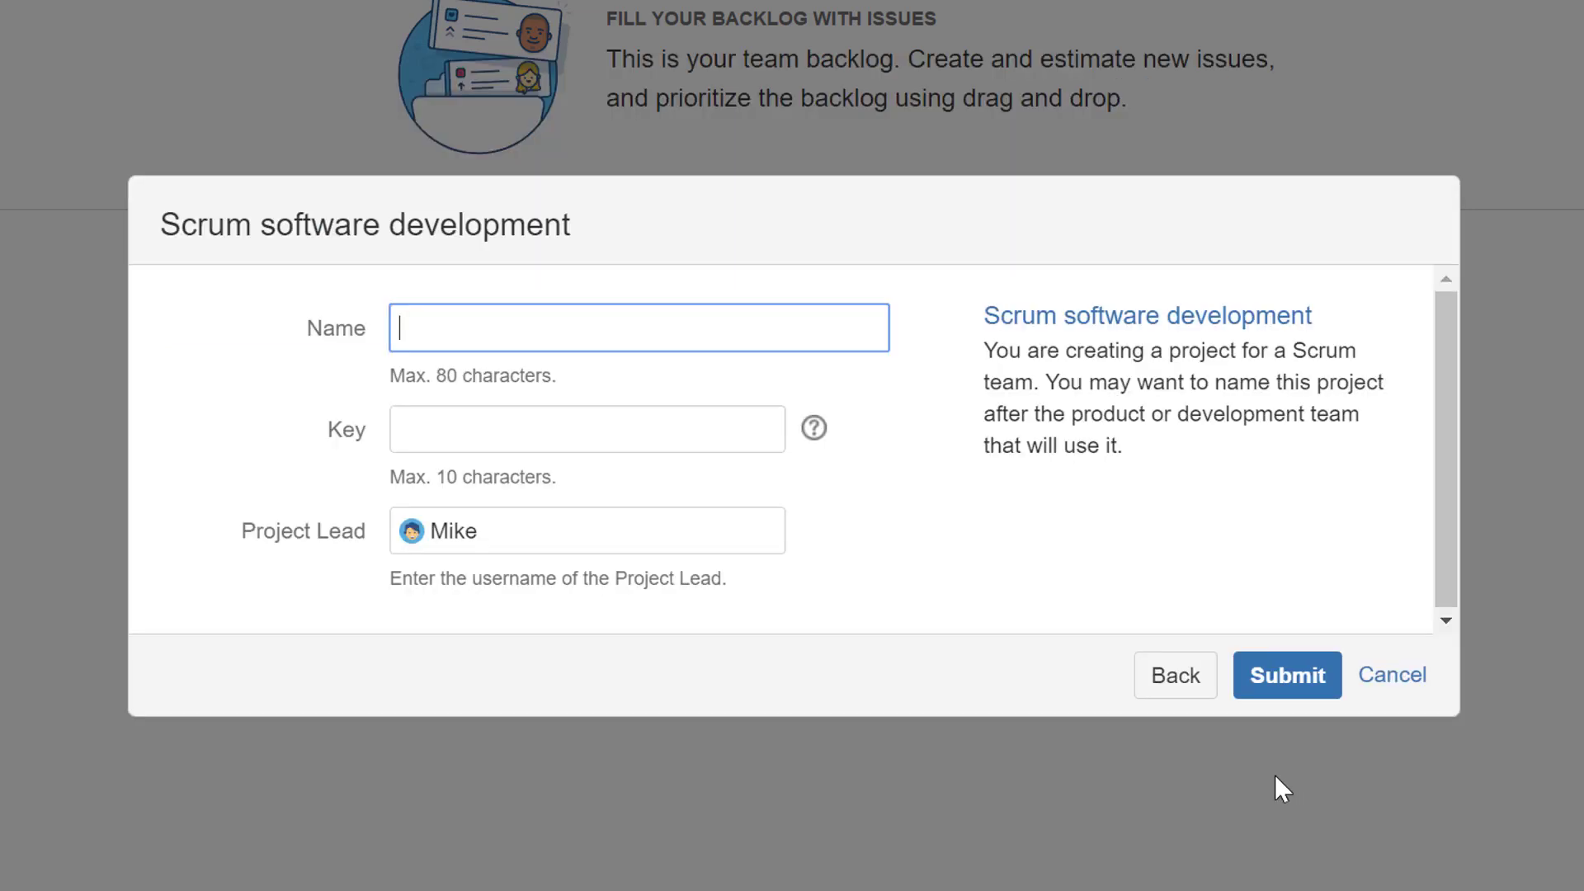
Name the sample-data Scrum project "Sample data project" and submit it.
click(545, 326)
text(Sample dat)
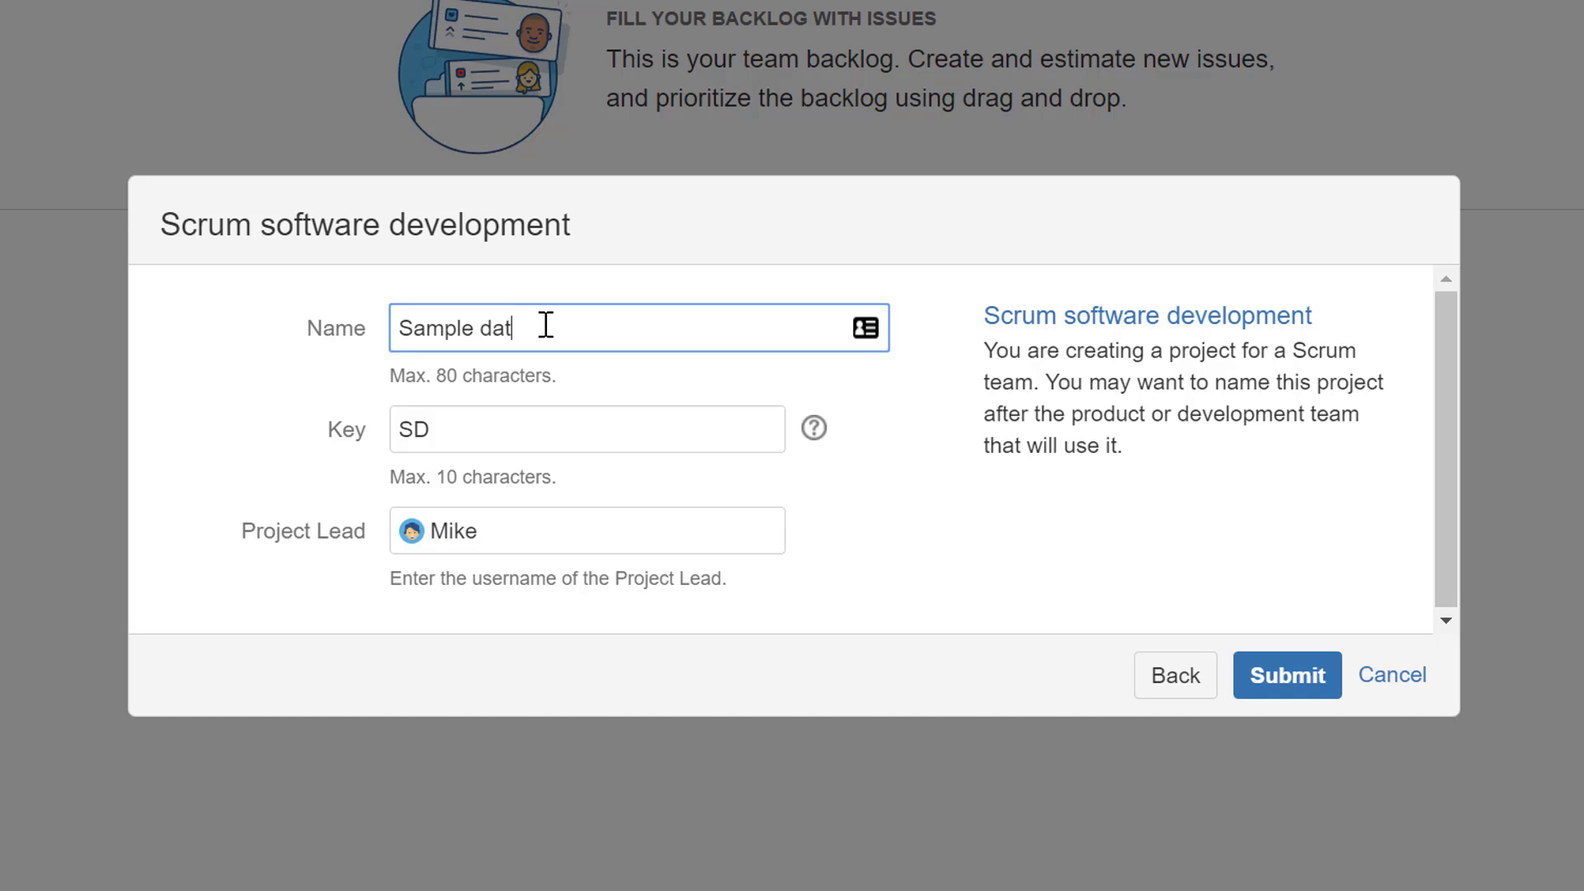
text(a project)
click(1292, 691)
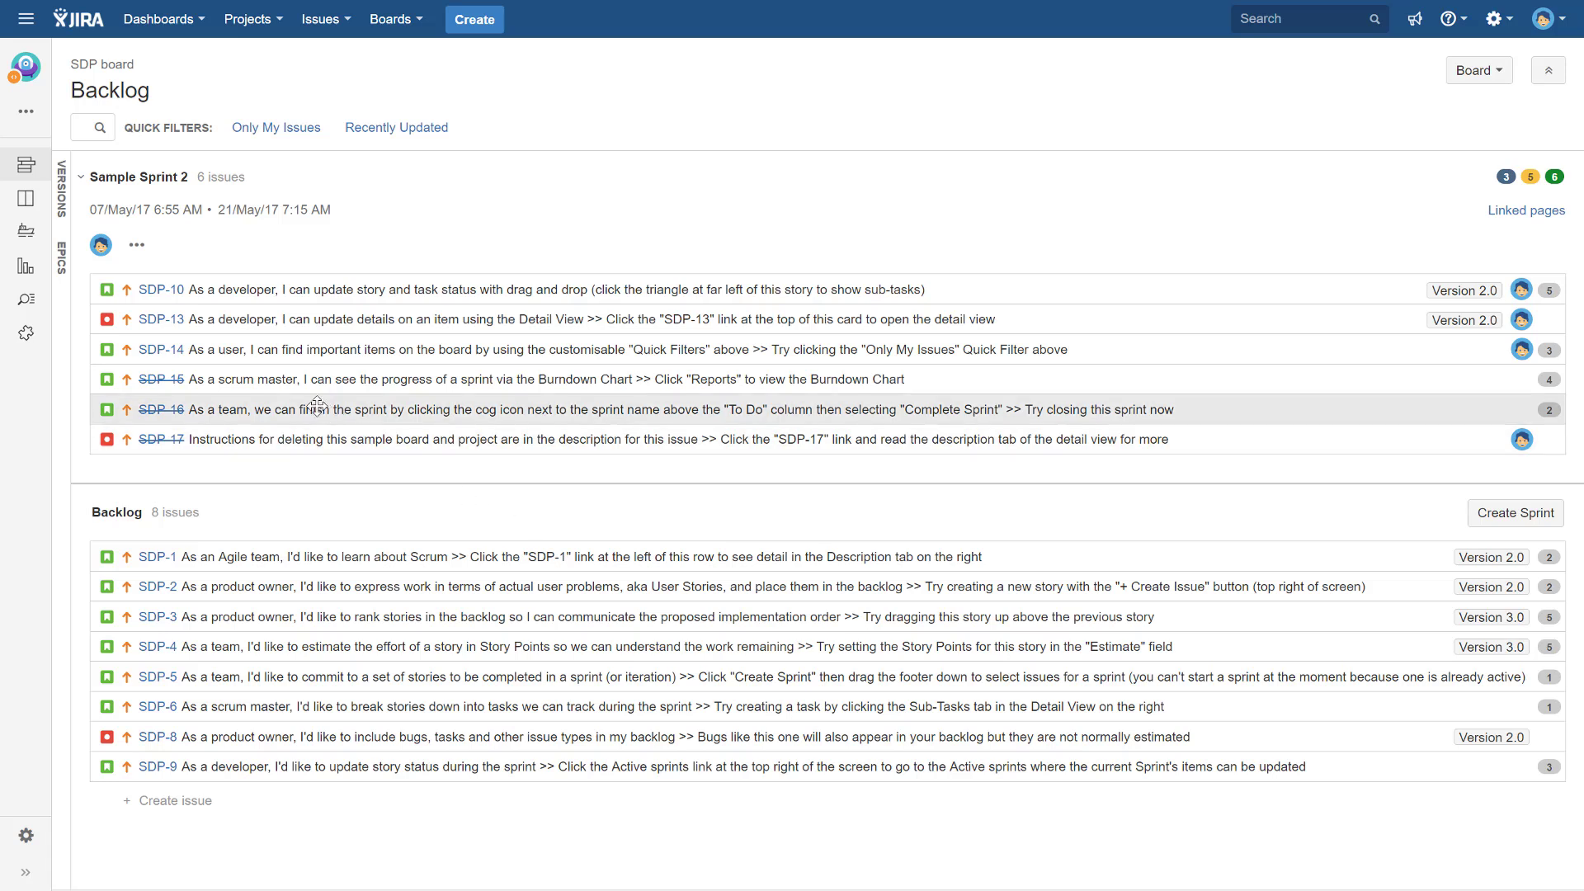
Compare the sample project's active sprint board with its backlog, and view its releases.
click(29, 199)
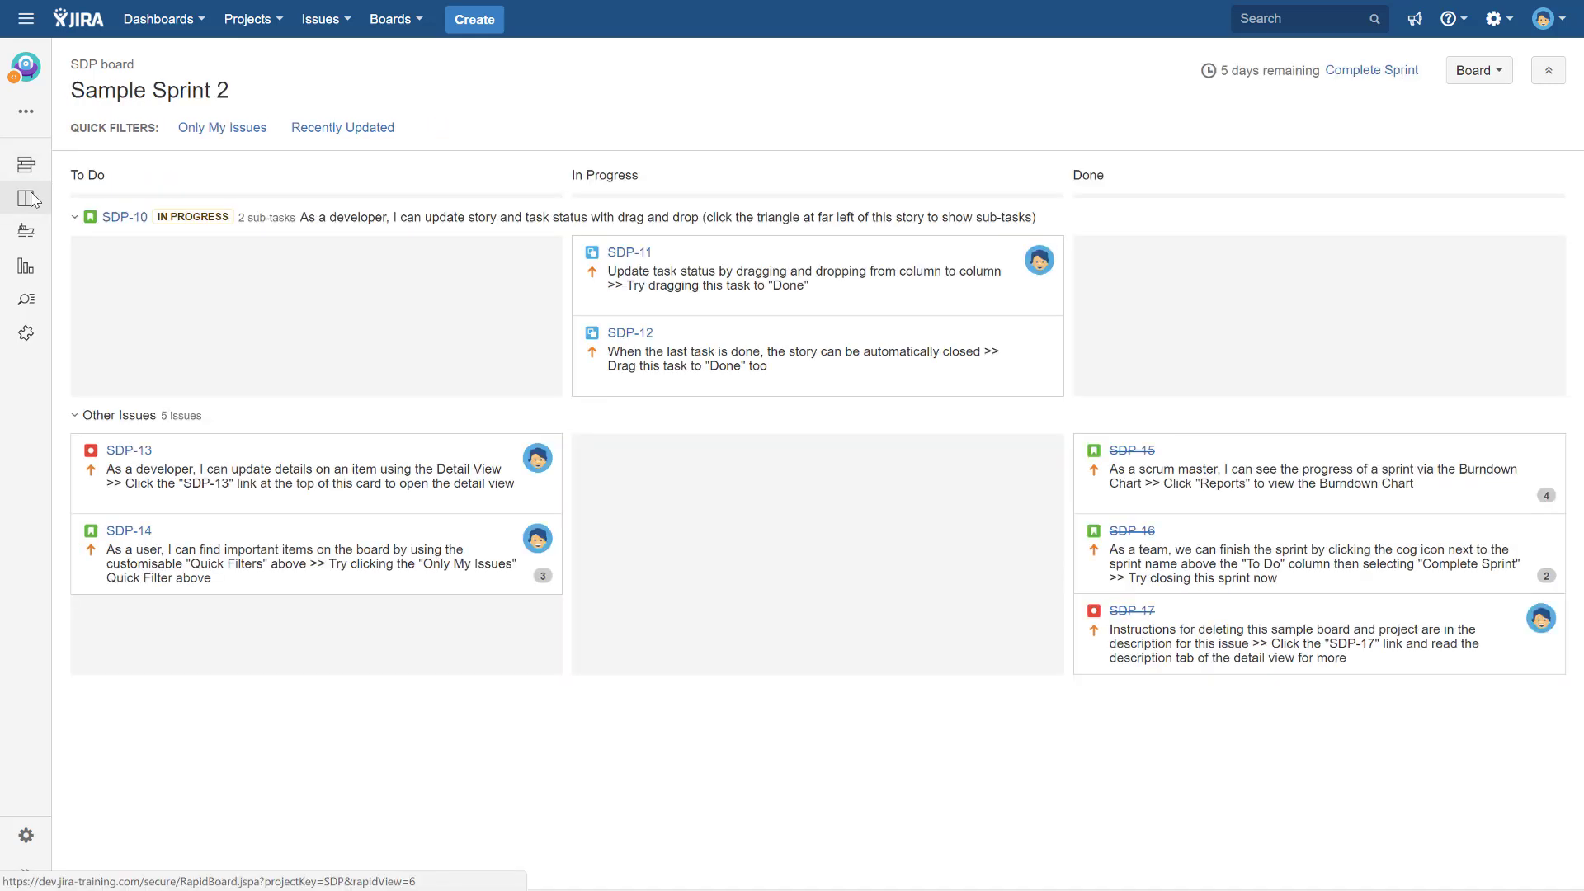
click(23, 168)
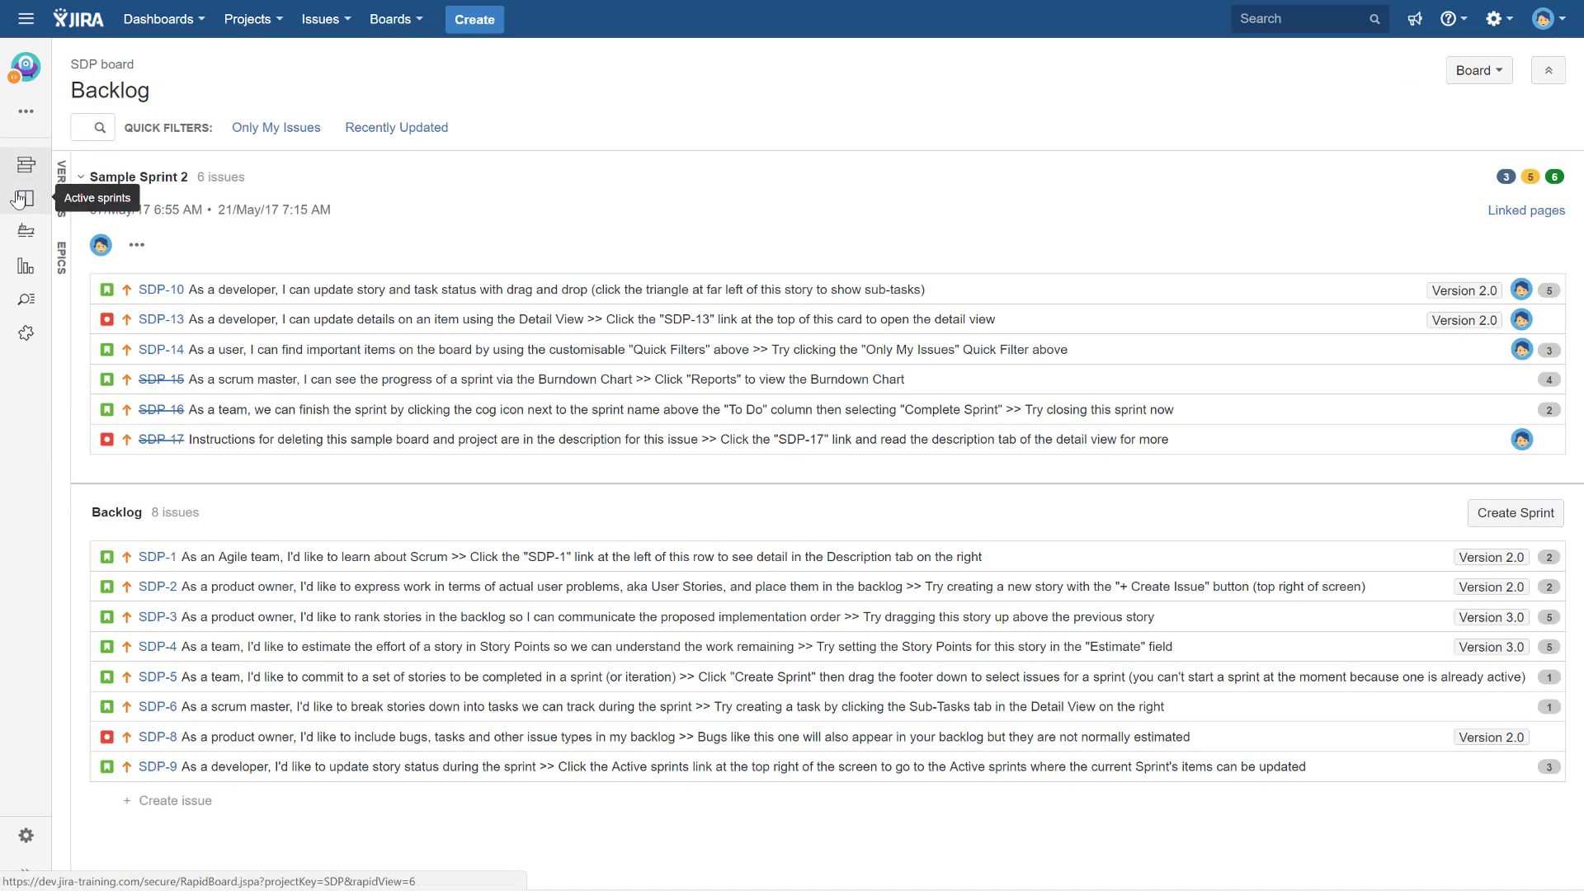
click(24, 194)
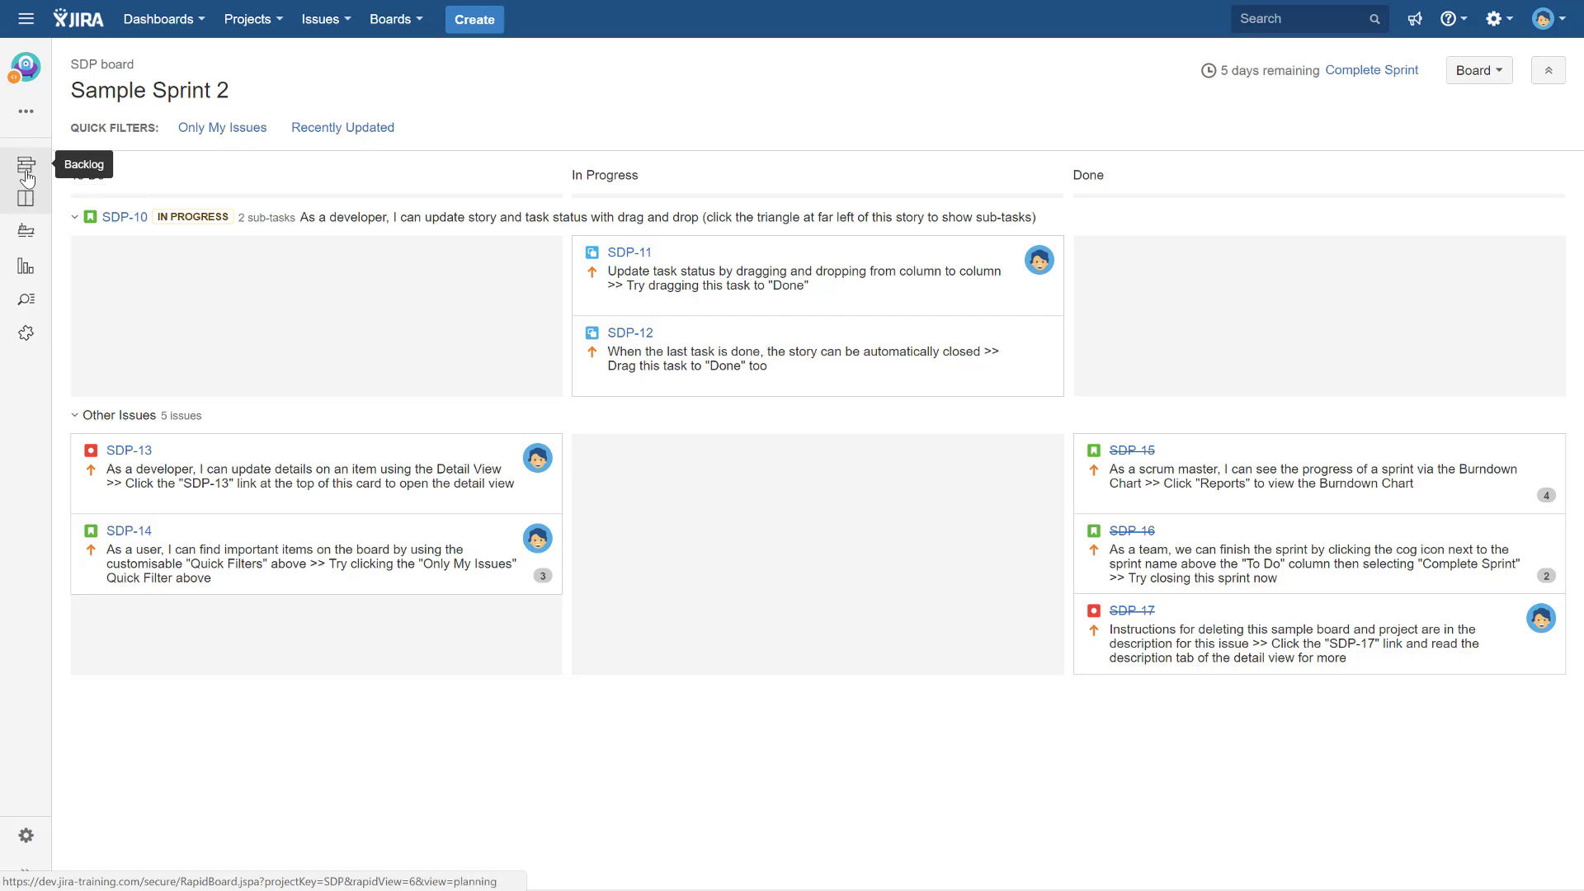
click(24, 234)
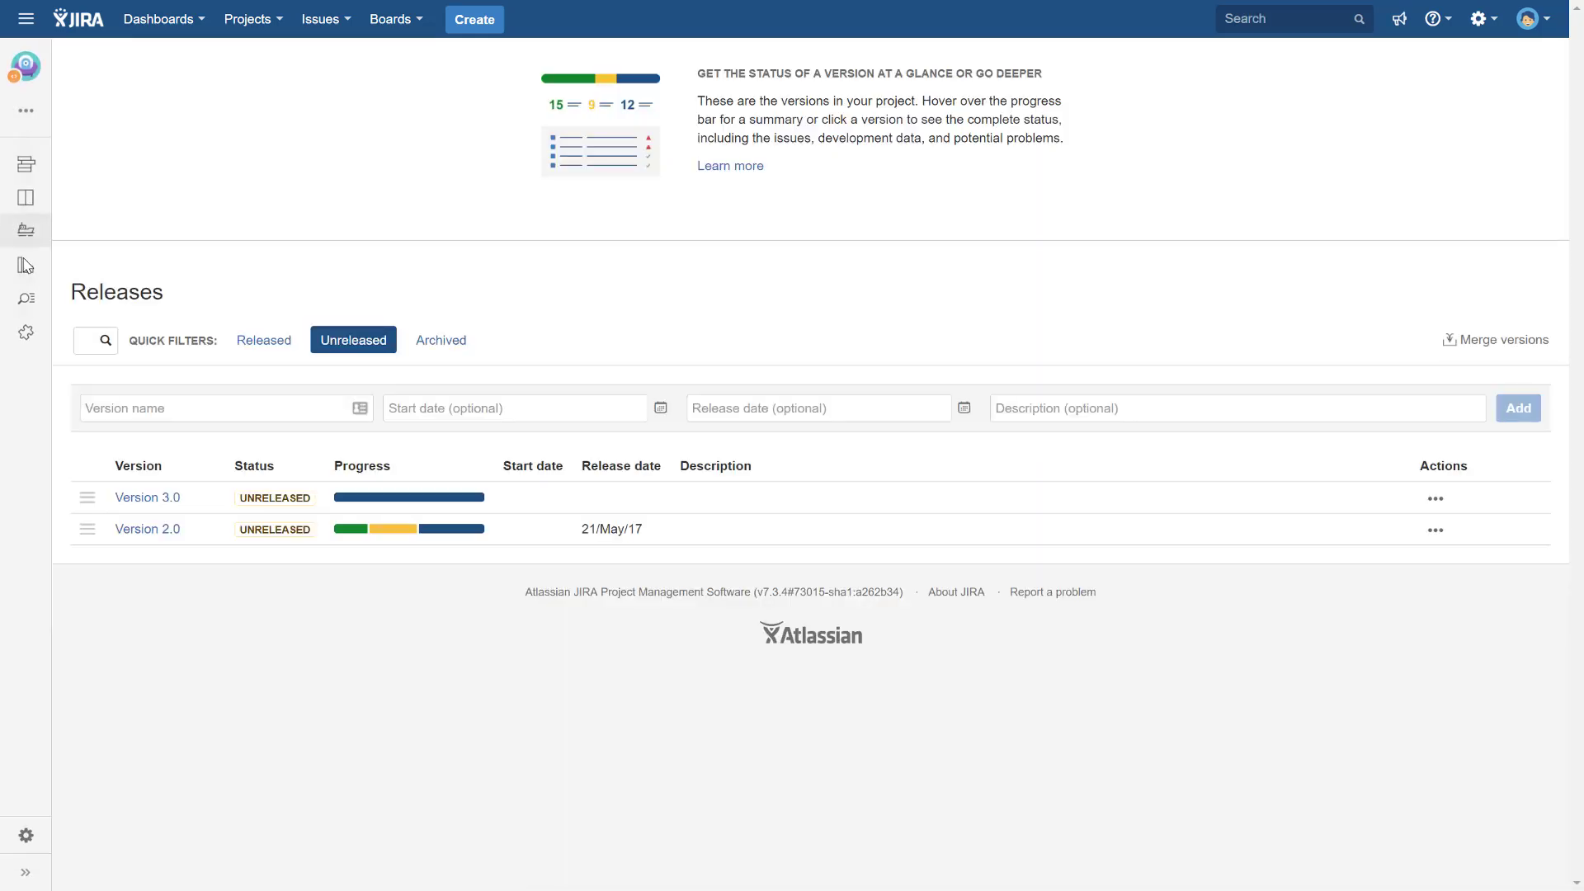
View the sample project's available reports, and inspect the details of SDP-9 and SDP-4 among its open issues.
click(27, 266)
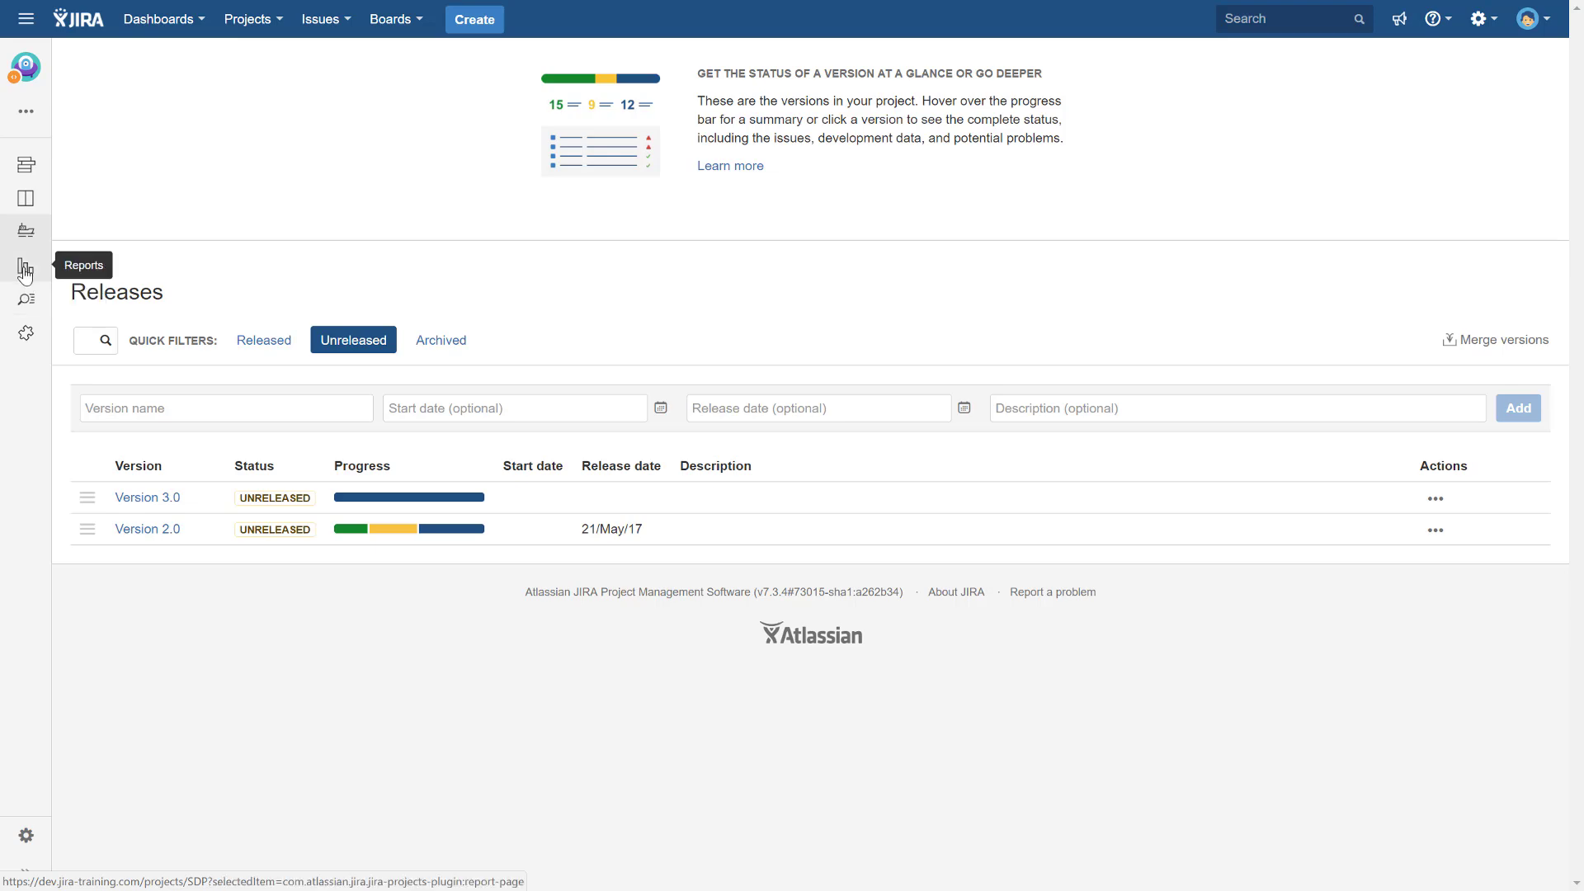
click(26, 266)
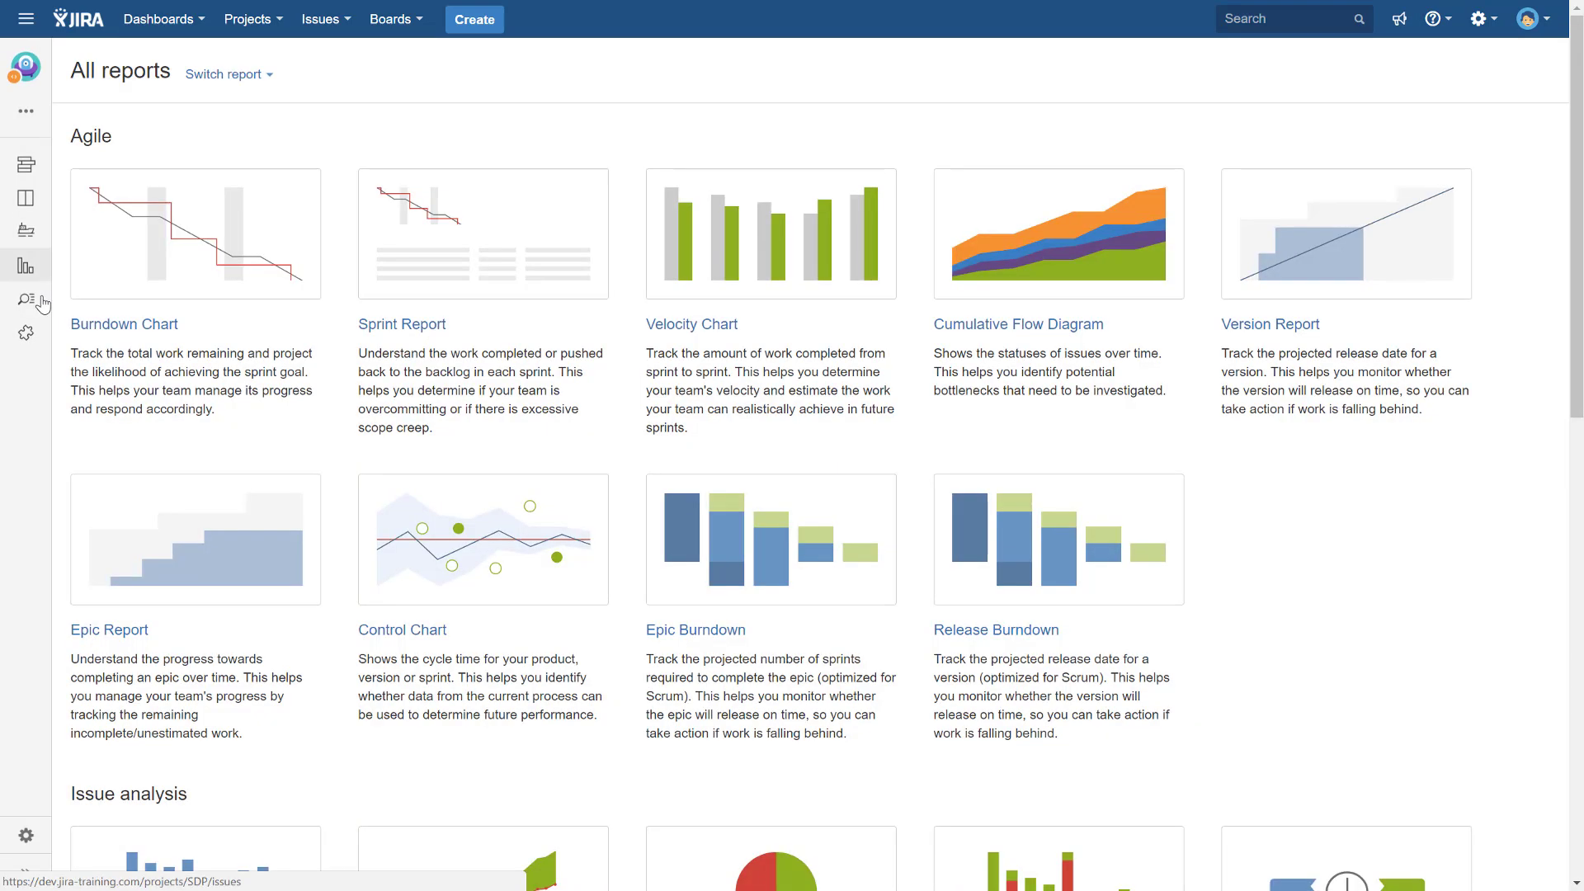
click(29, 307)
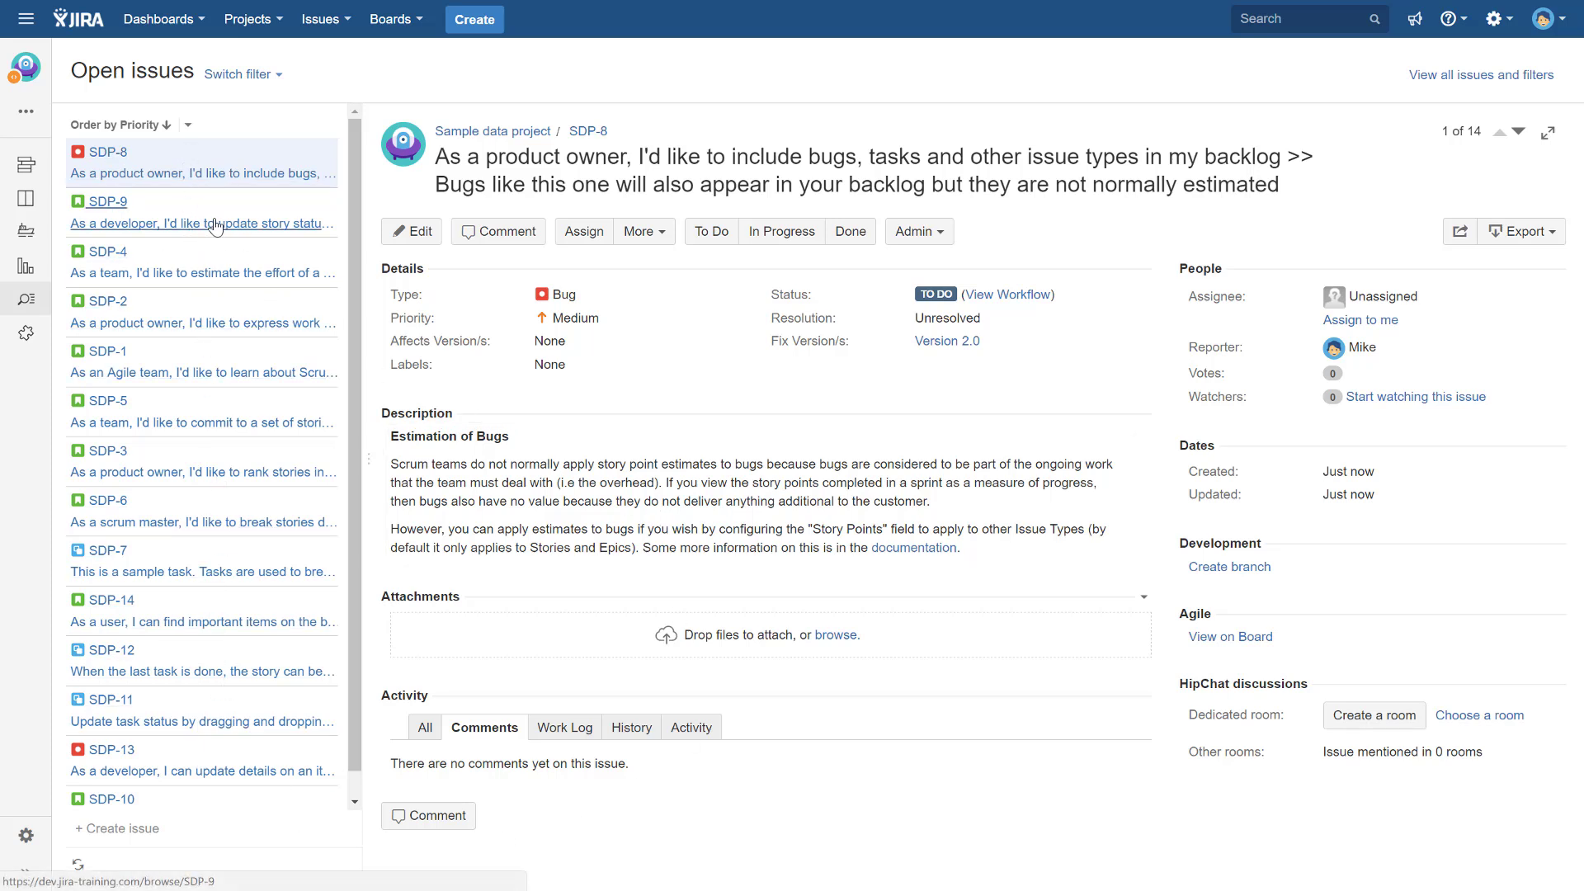
click(96, 210)
click(106, 270)
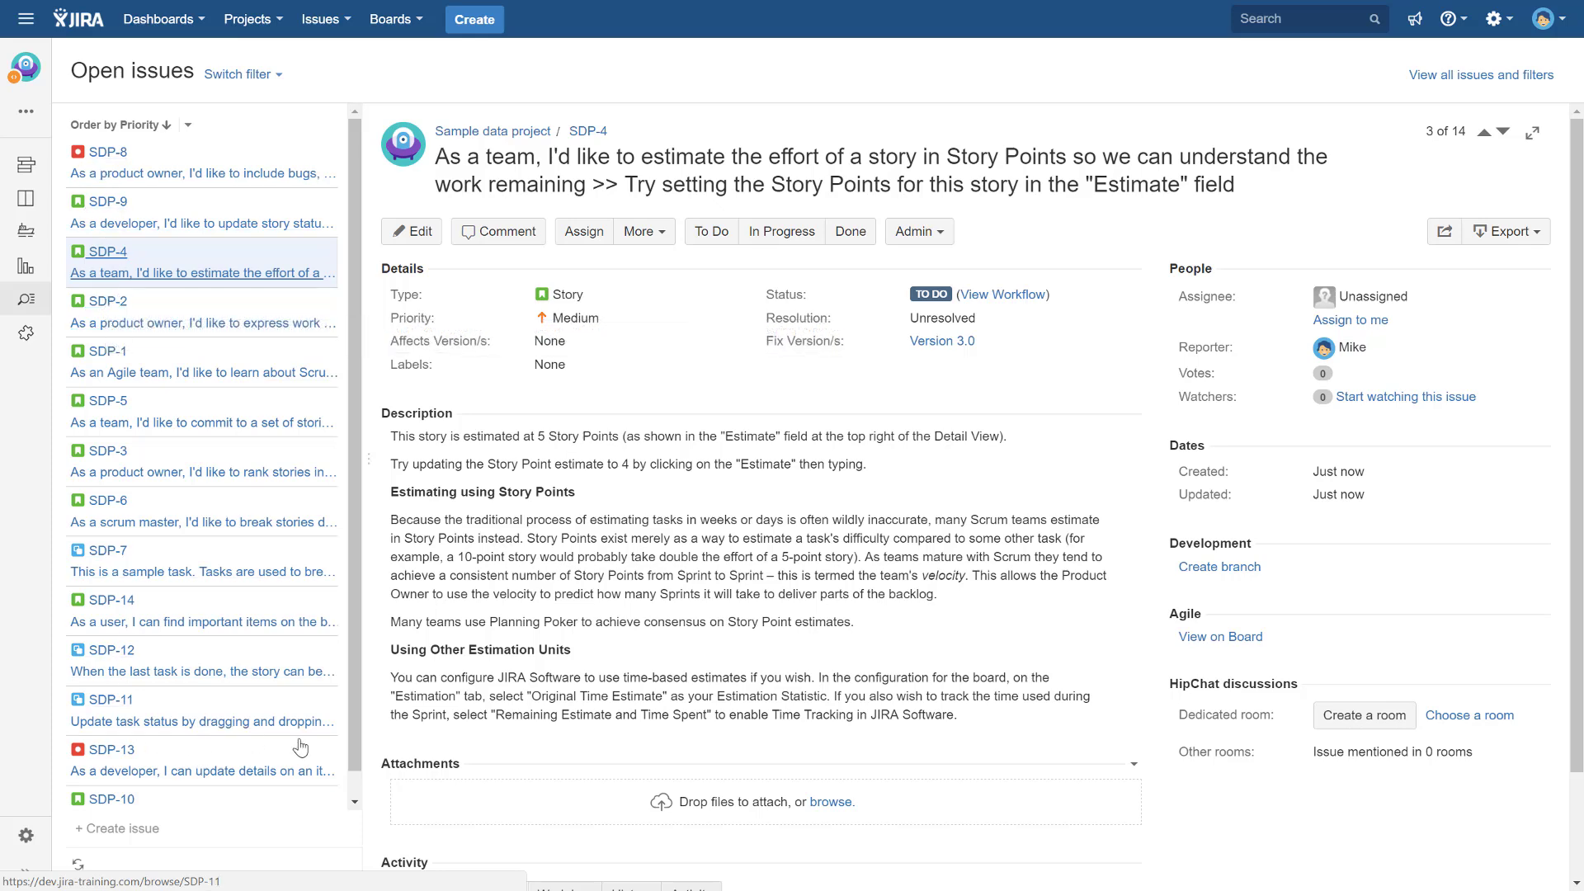
scroll(623, 864, down, 2)
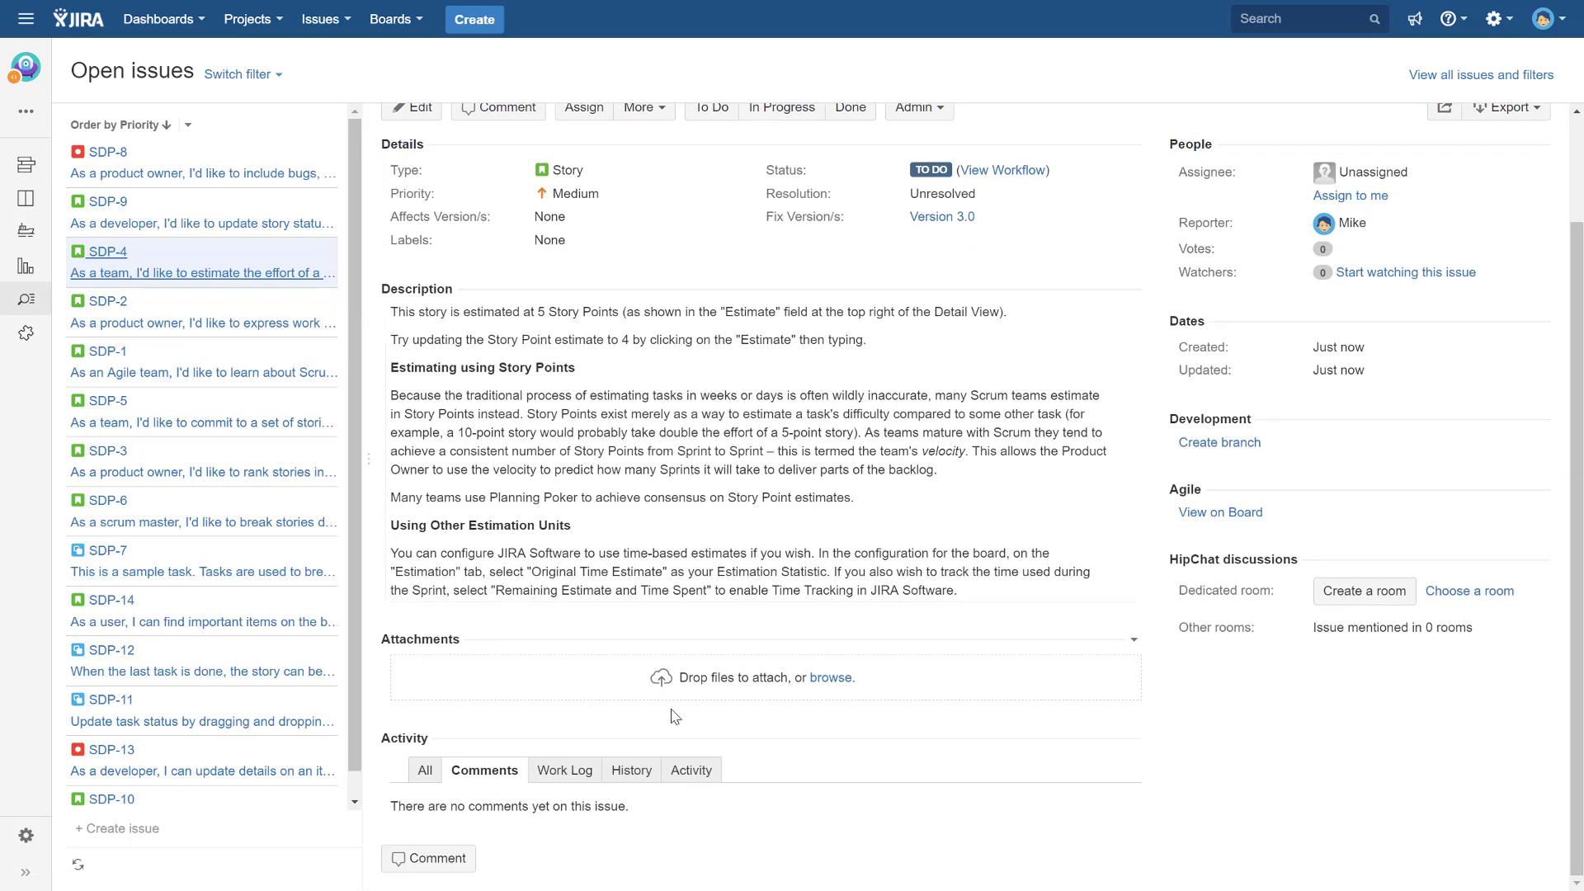
scroll(470, 660, up, 2)
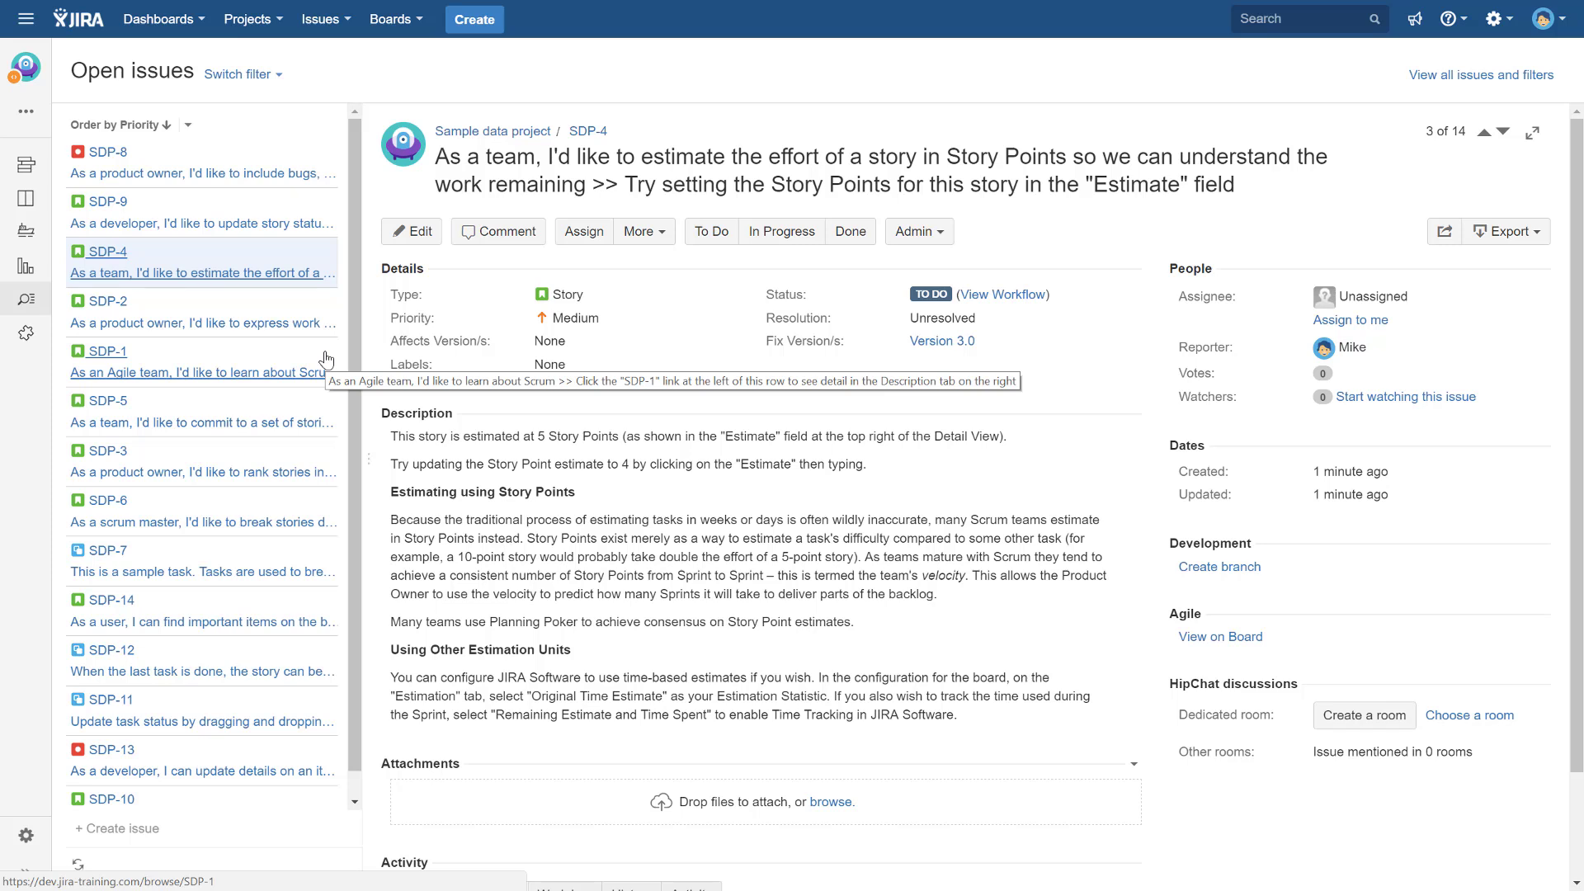
Check the active sprint board, and return to the backlog to examine the details and sub-tasks of SDP-10.
click(26, 197)
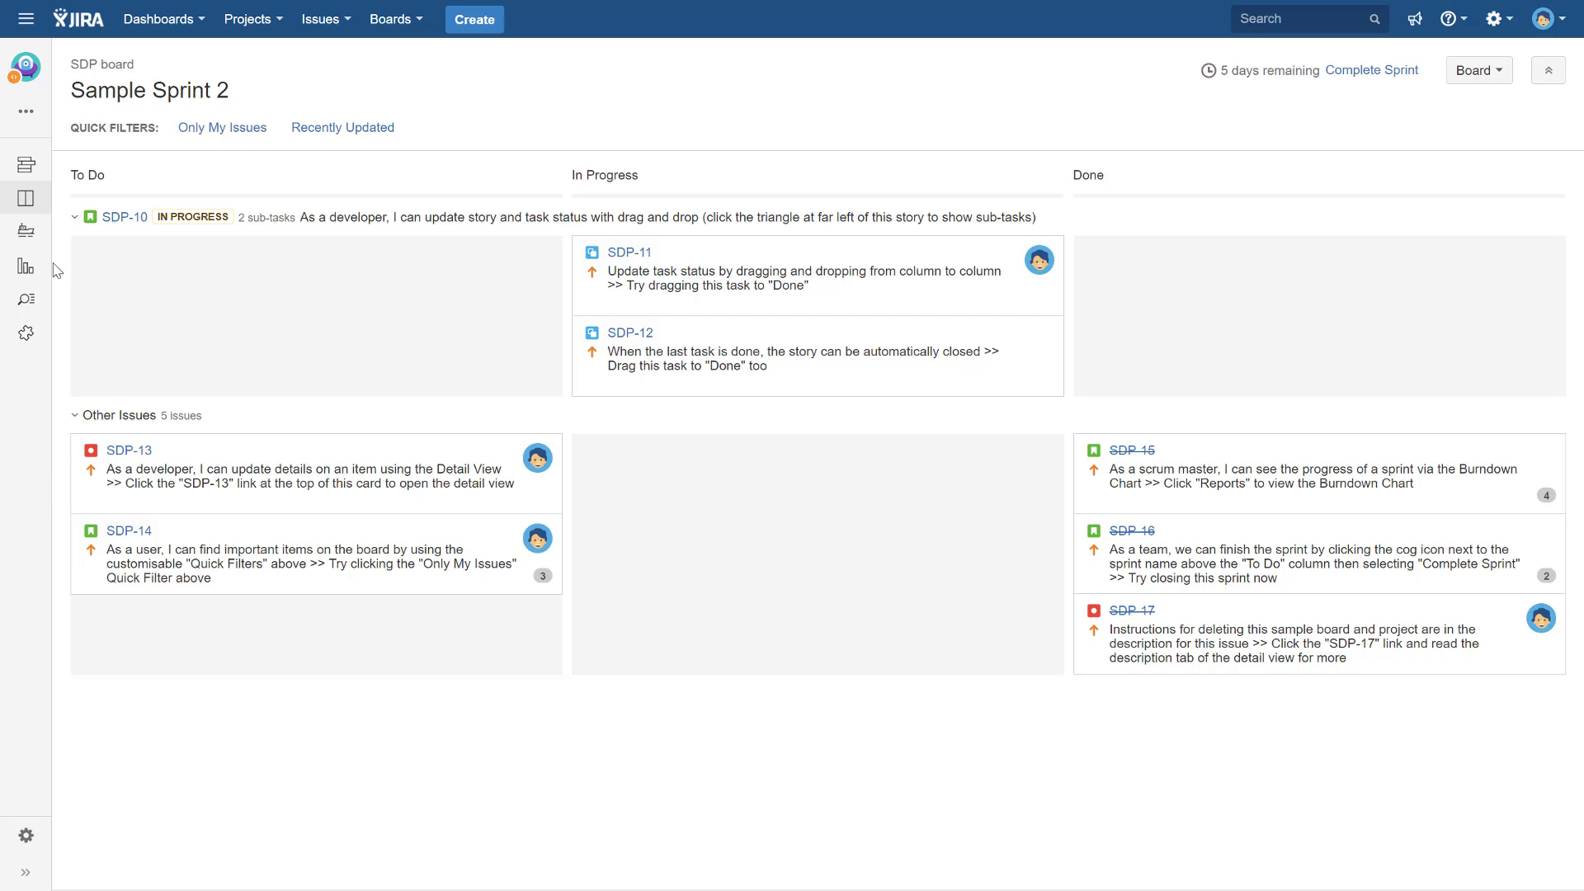
click(26, 165)
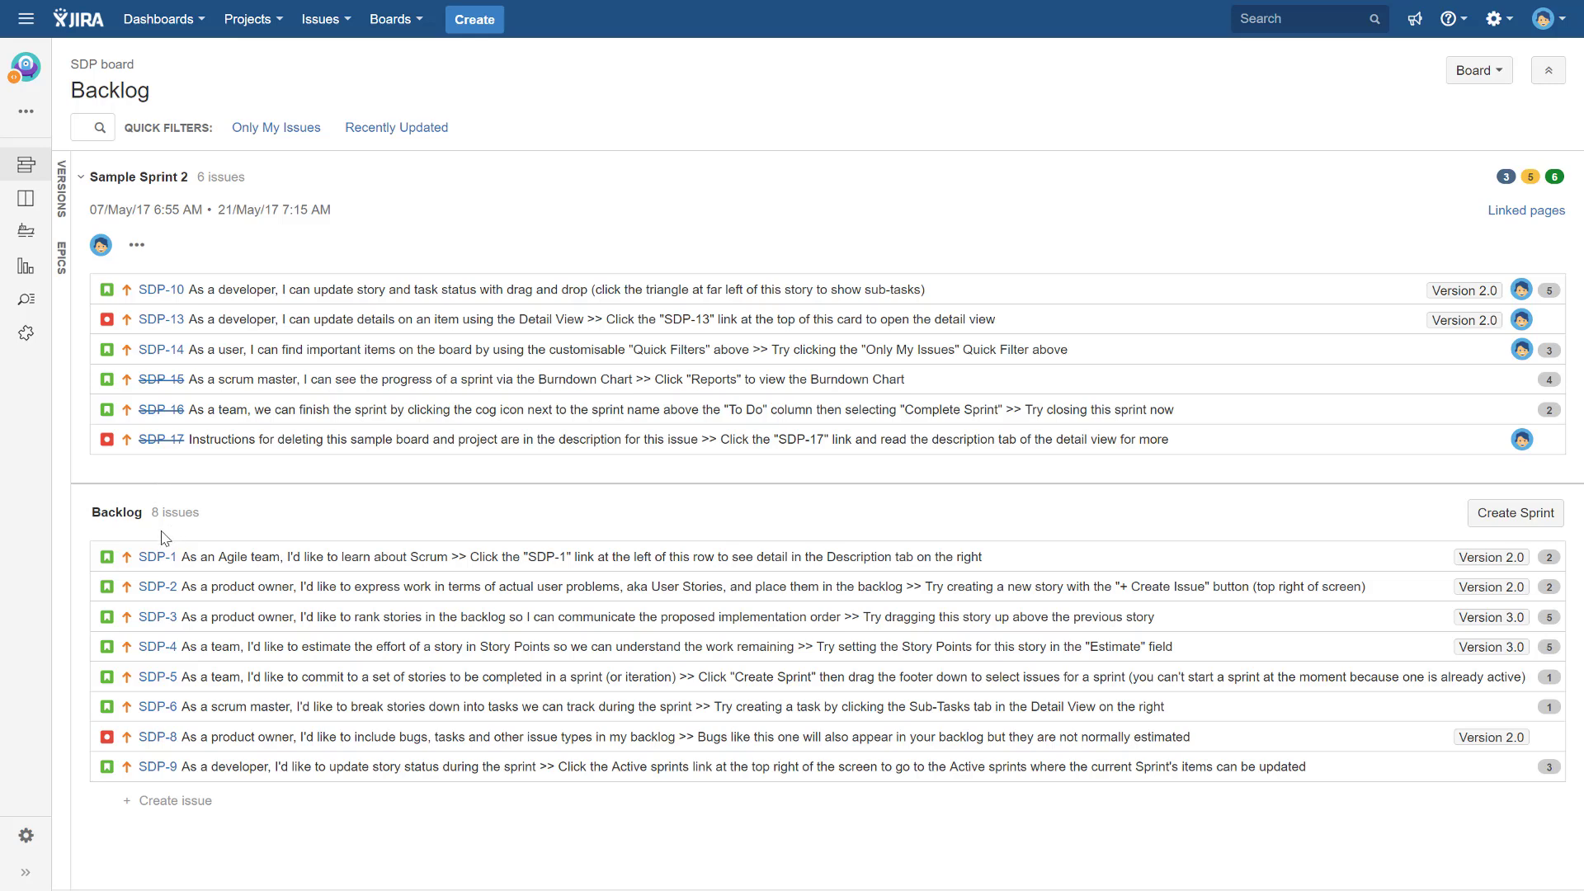
click(167, 292)
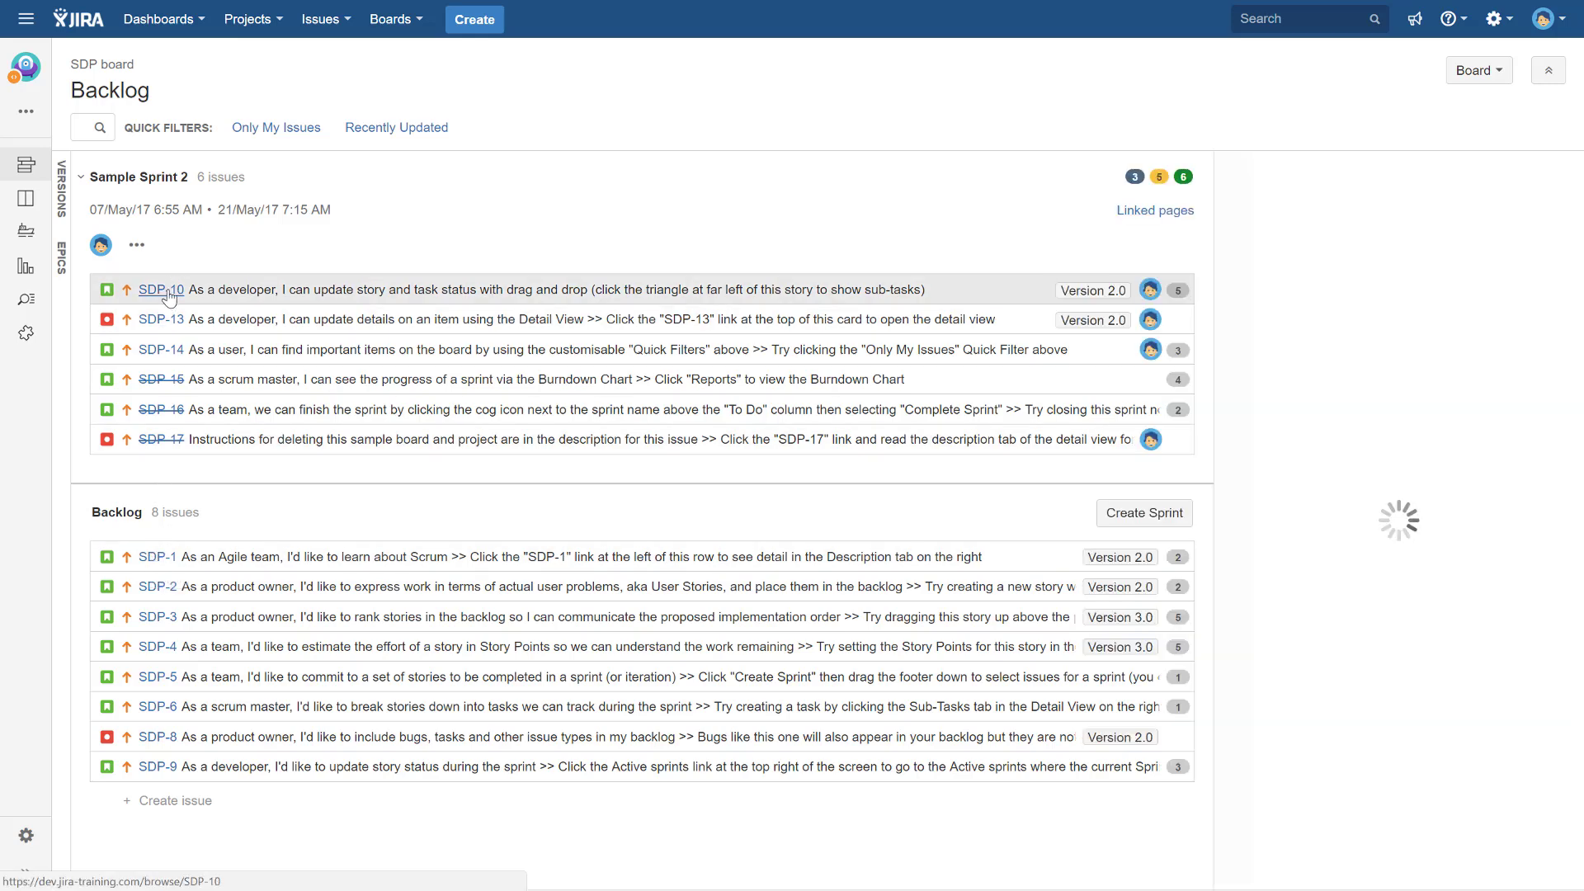
scroll(1324, 511, down, 10)
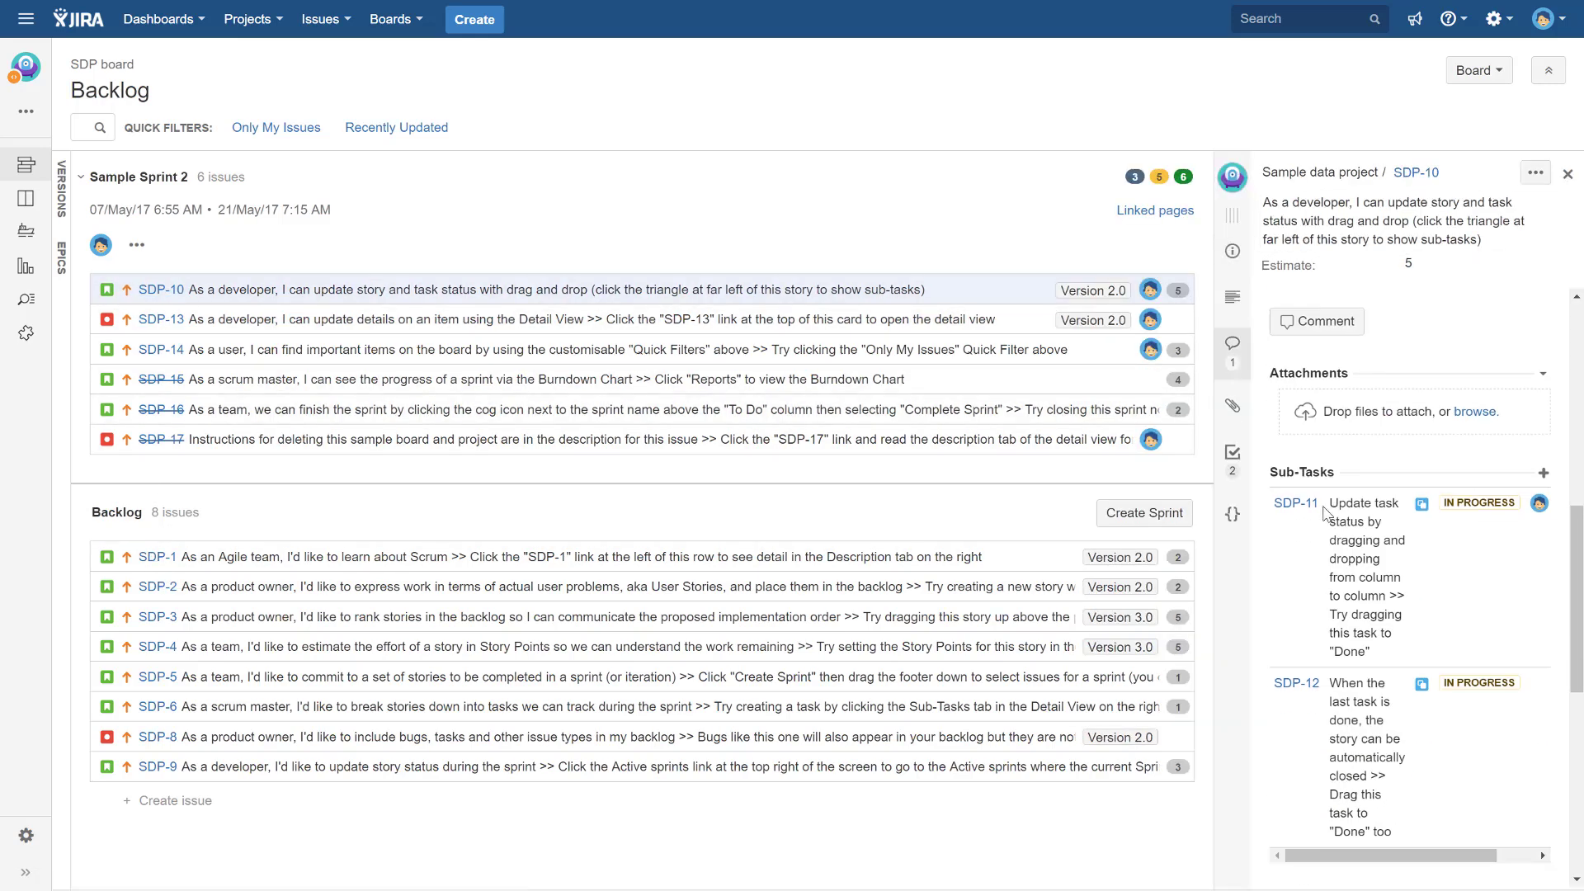
scroll(1330, 515, up, 7)
scroll(1358, 550, down, 14)
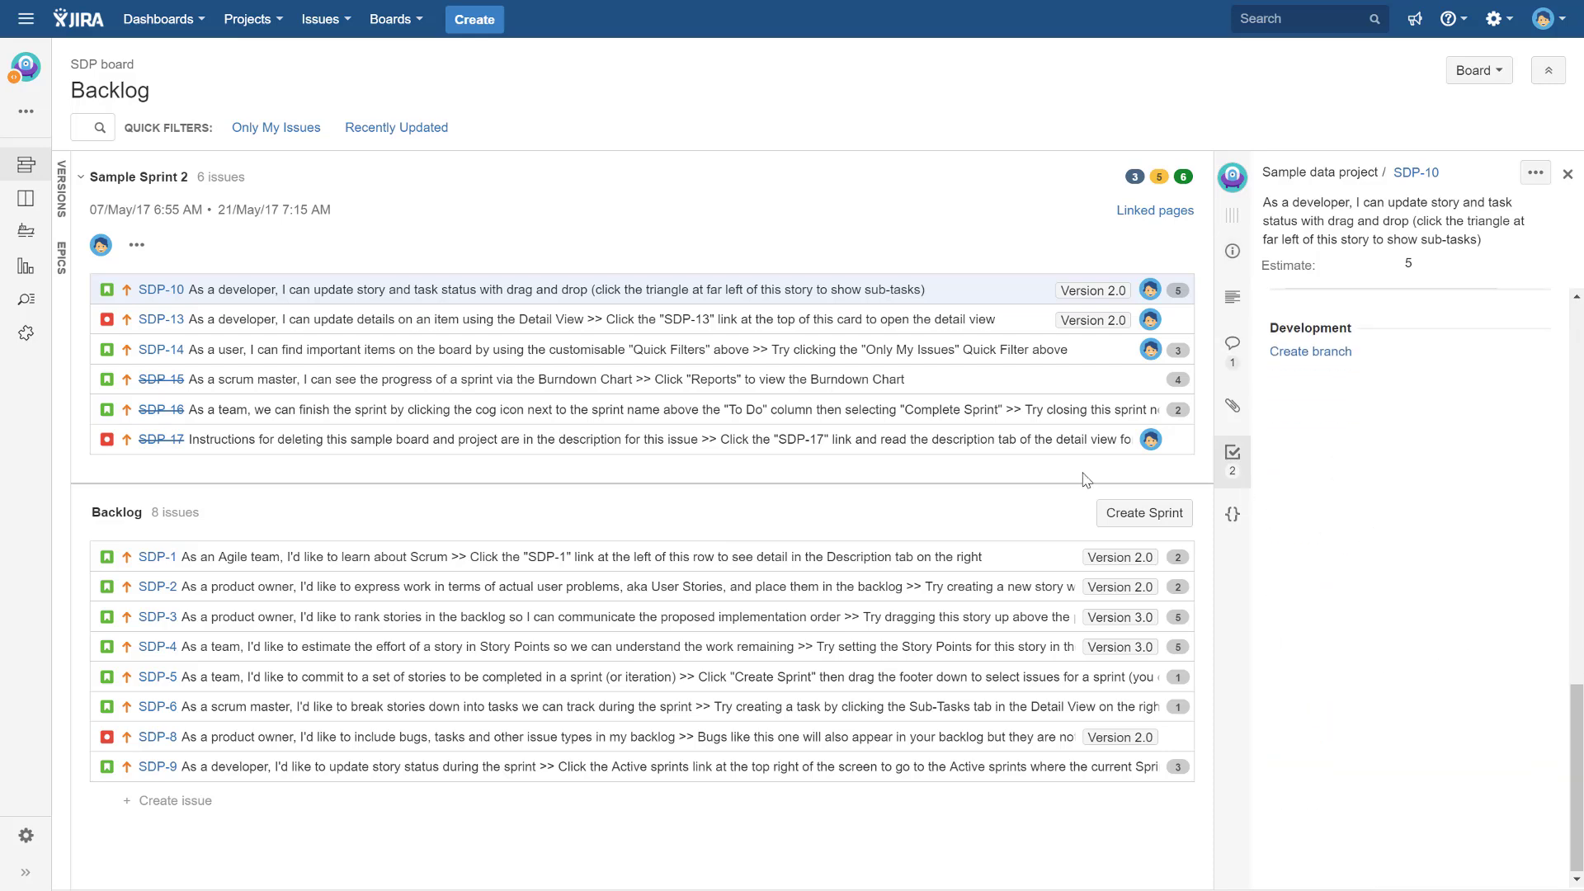
Look through the details of sprint issues SDP-13, SDP-14 and SDP-15 and backlog issue SDP-1.
click(162, 320)
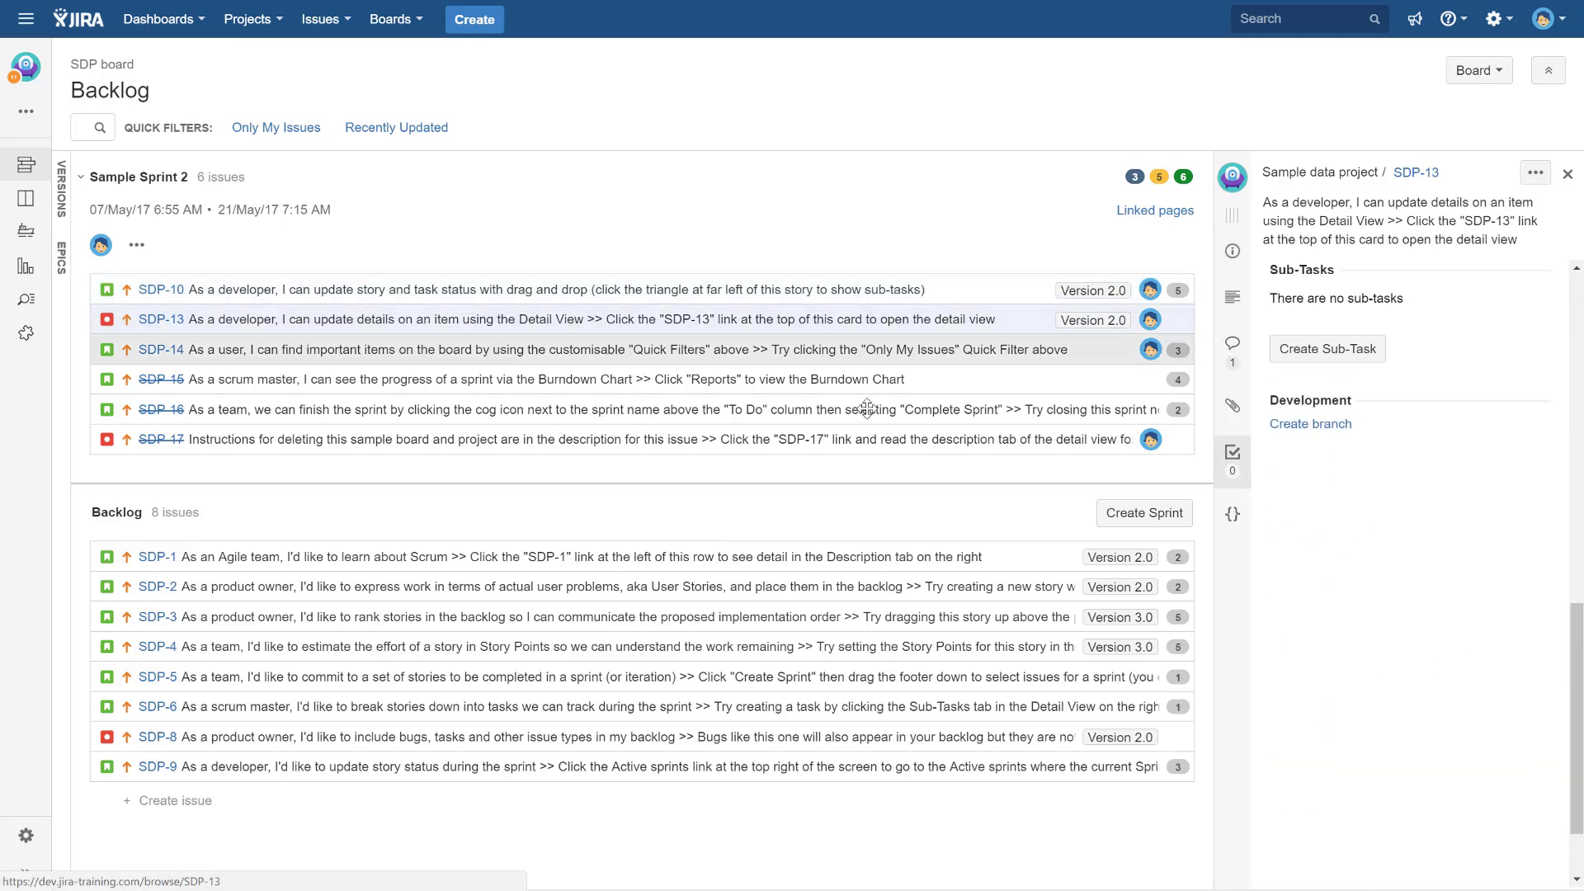
click(160, 350)
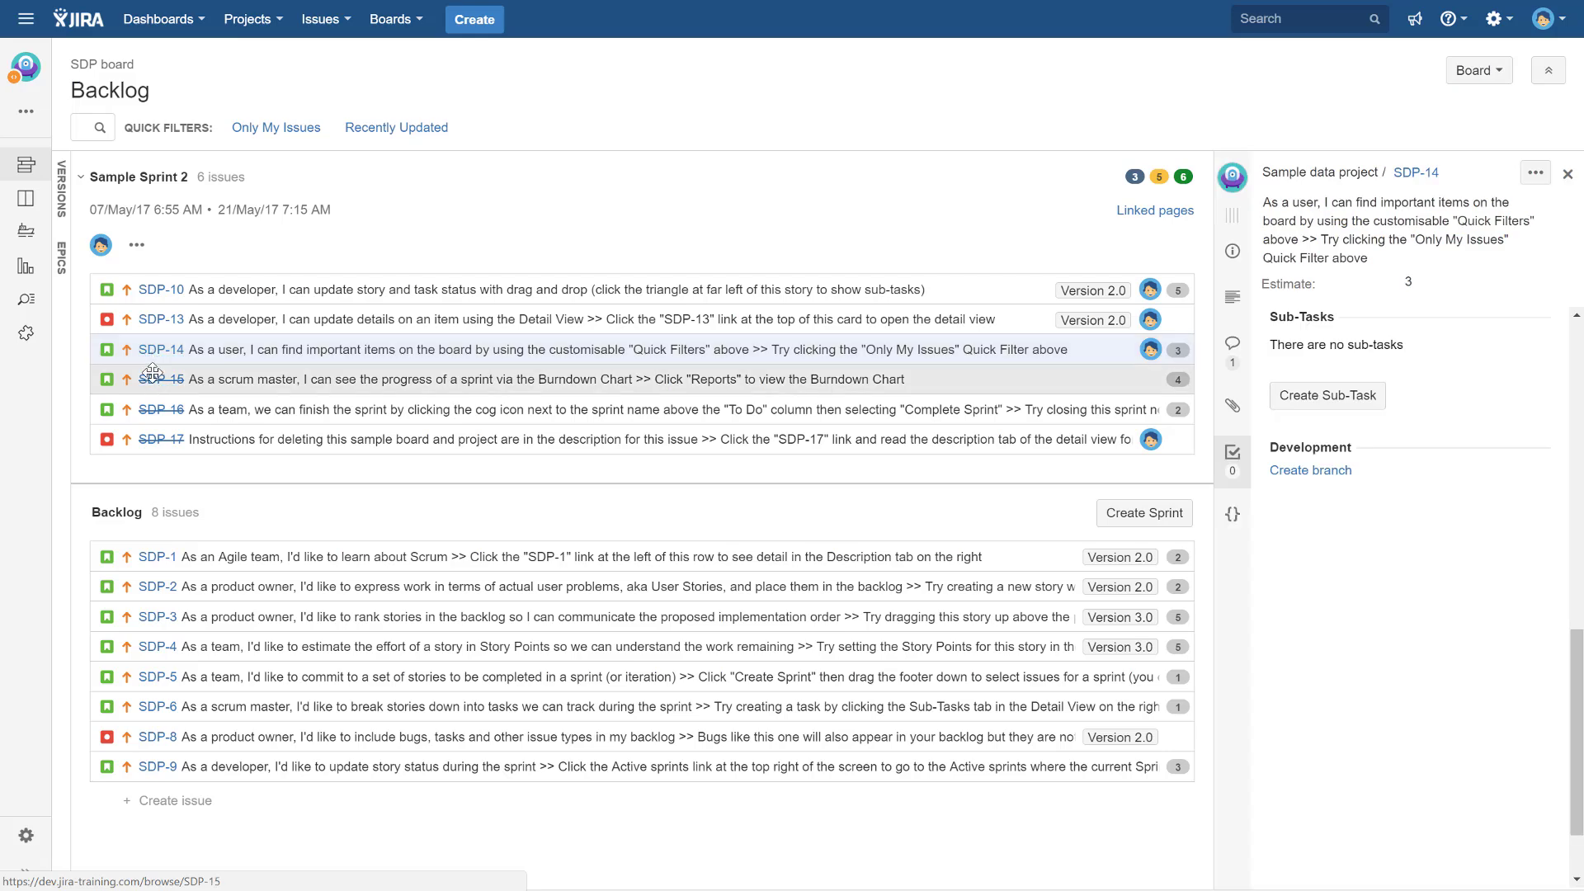
click(153, 375)
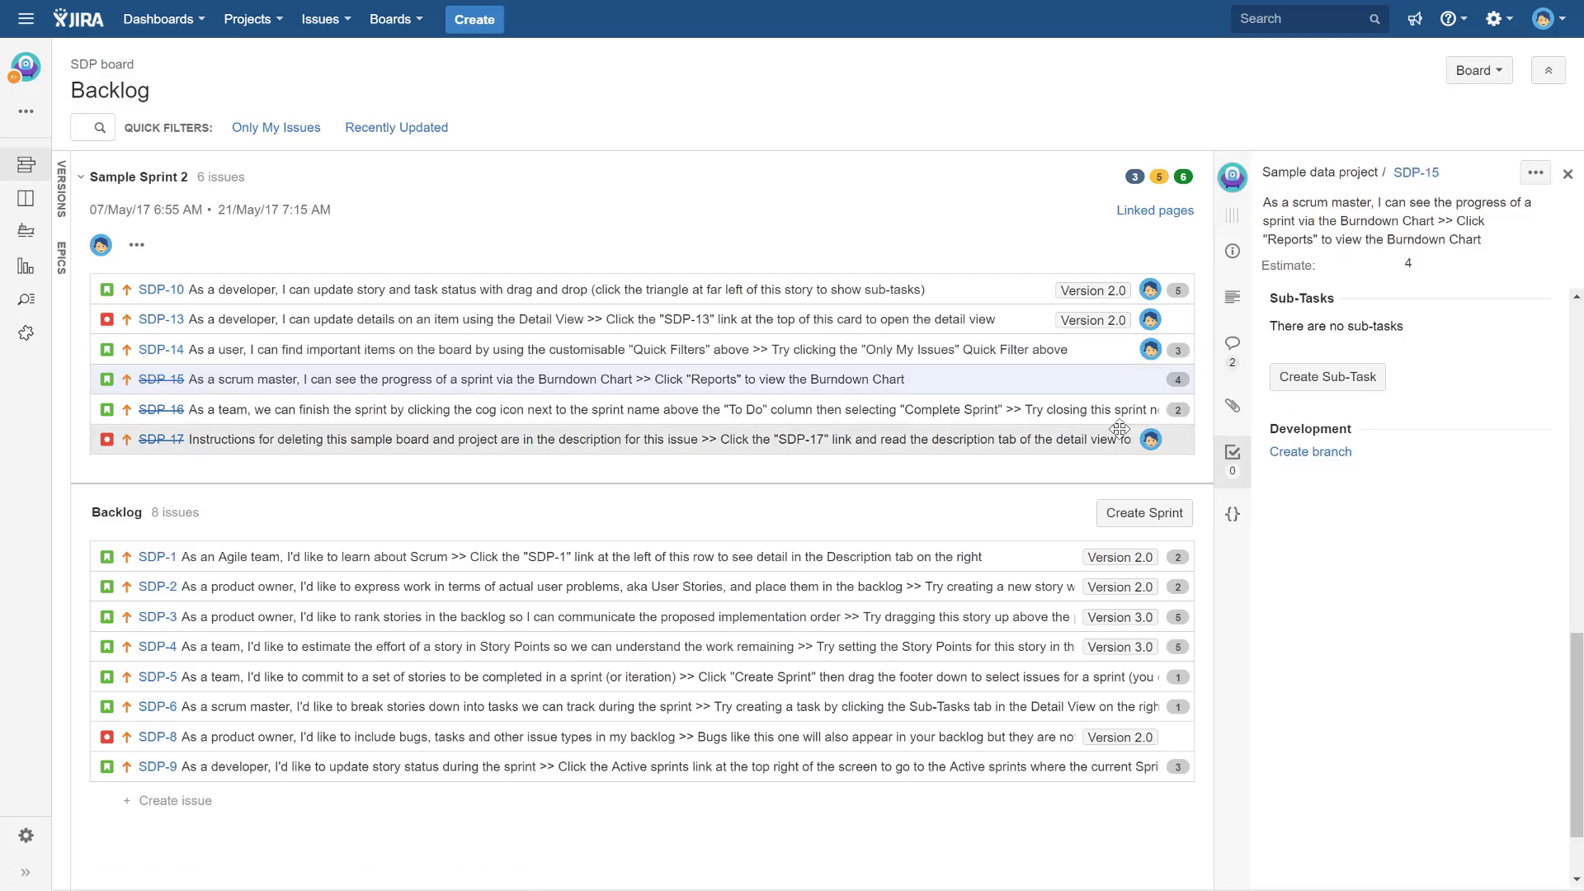
click(157, 557)
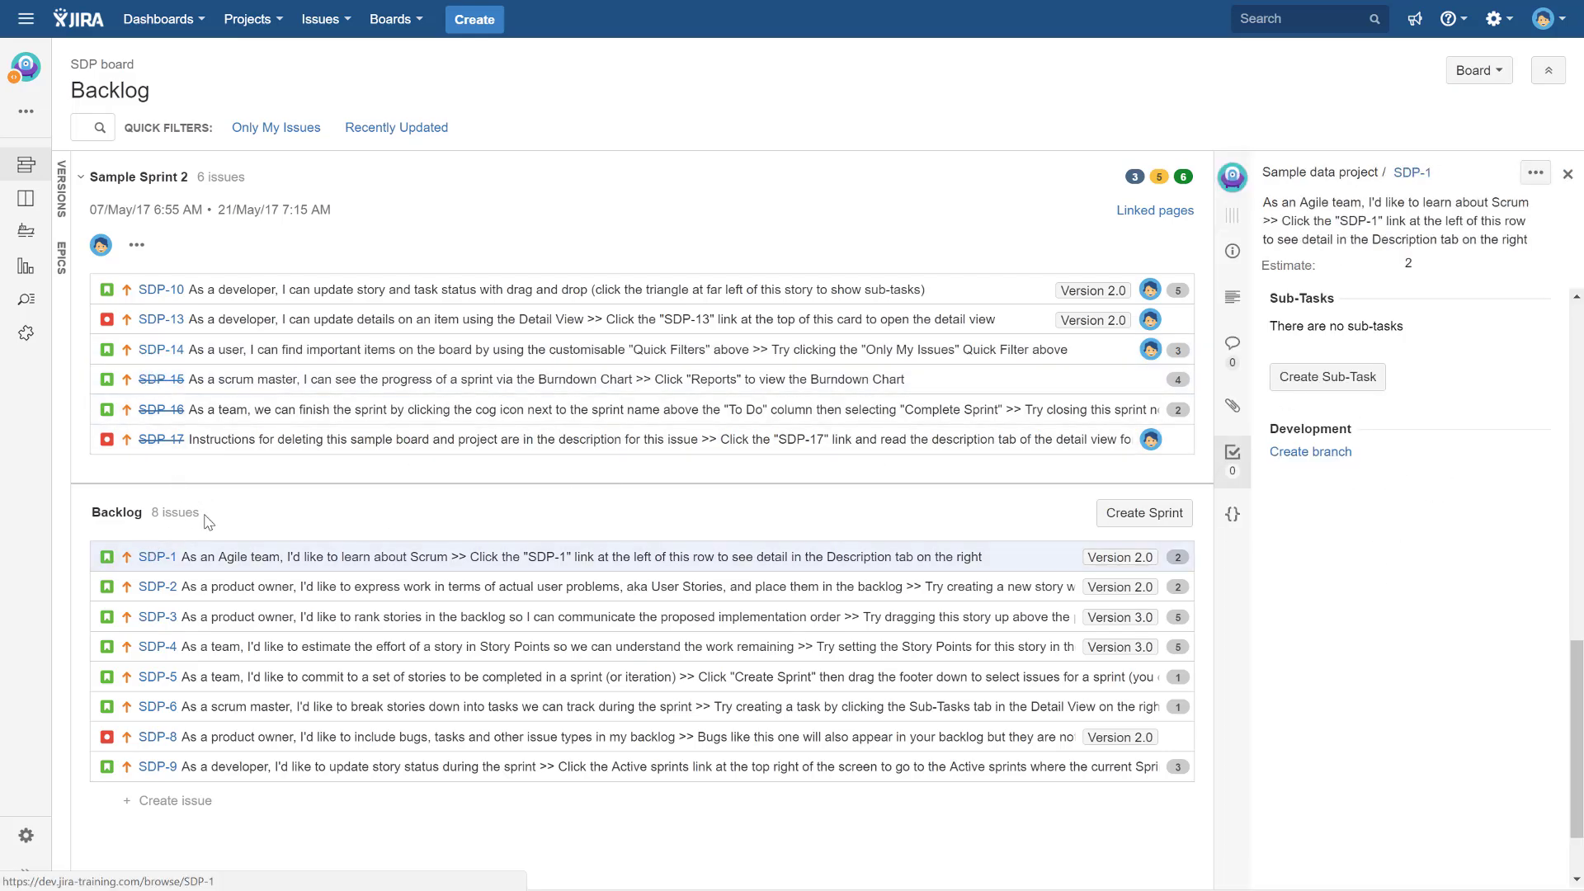
Review the details of backlog issue SDP-2 down to its comment editor, and close the detail view.
click(158, 589)
scroll(1395, 591, down, 3)
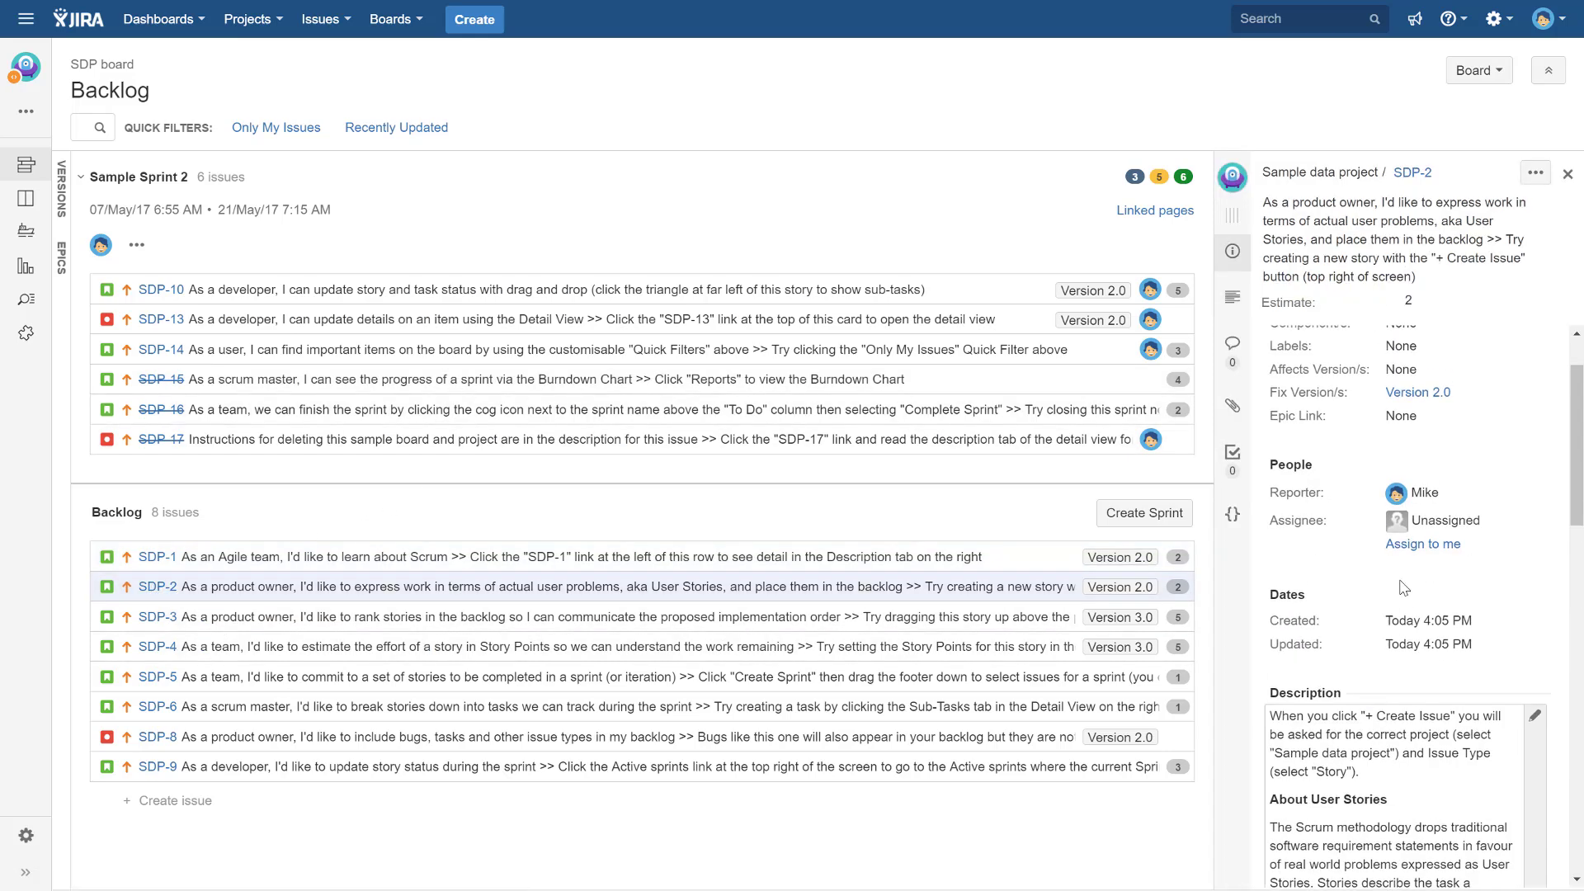
scroll(1378, 627, down, 8)
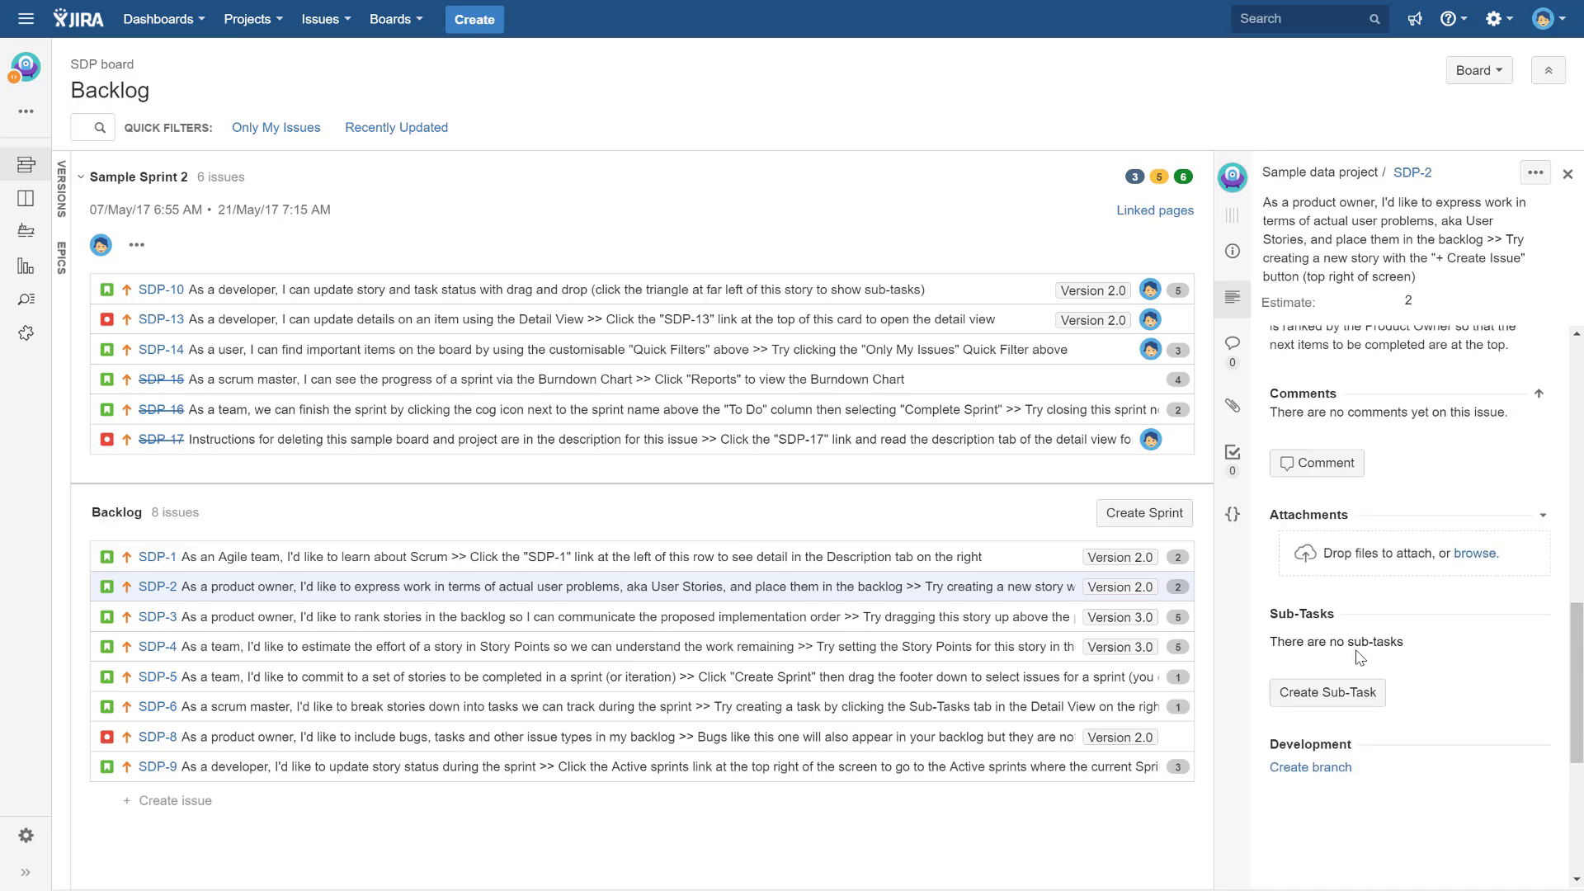
click(1318, 463)
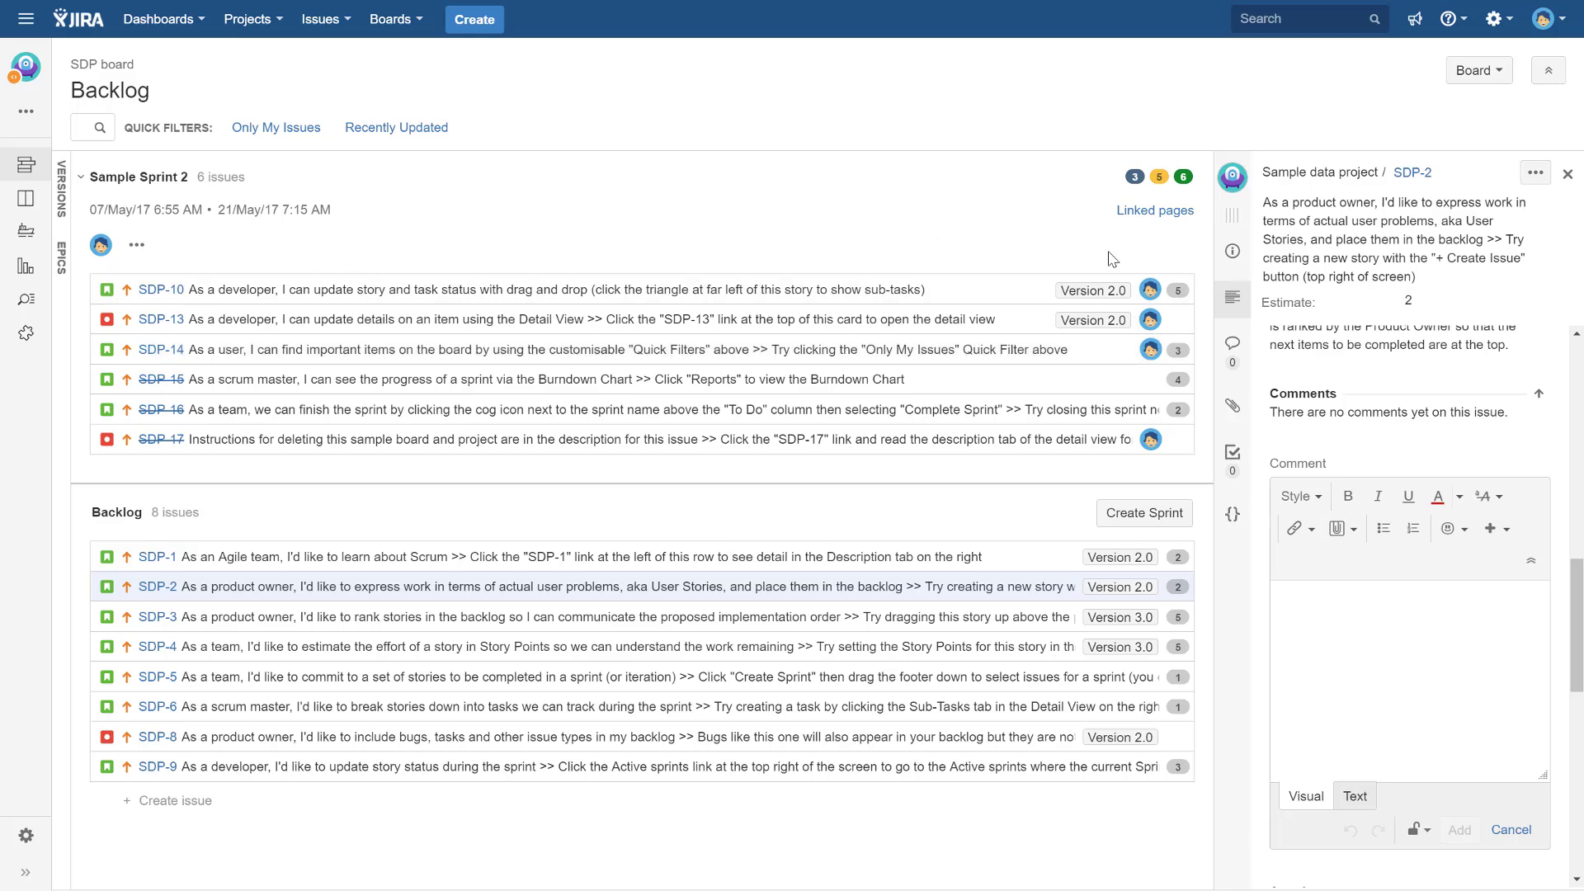
click(1567, 176)
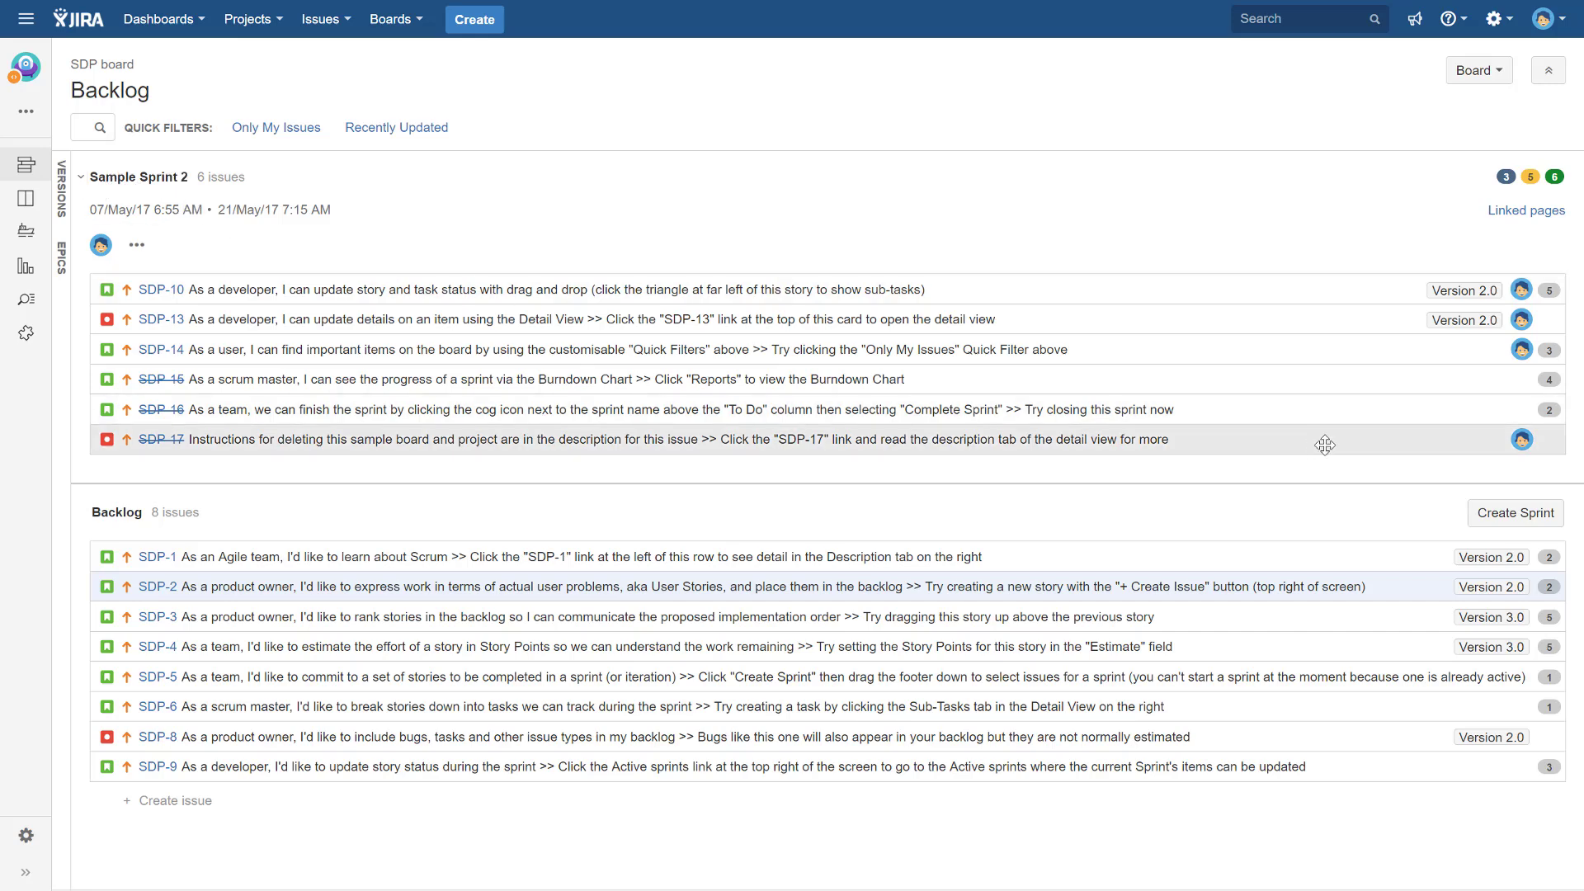
Create two new empty sprints following Sample Sprint 2 in the sample project's backlog.
click(1508, 520)
click(1508, 728)
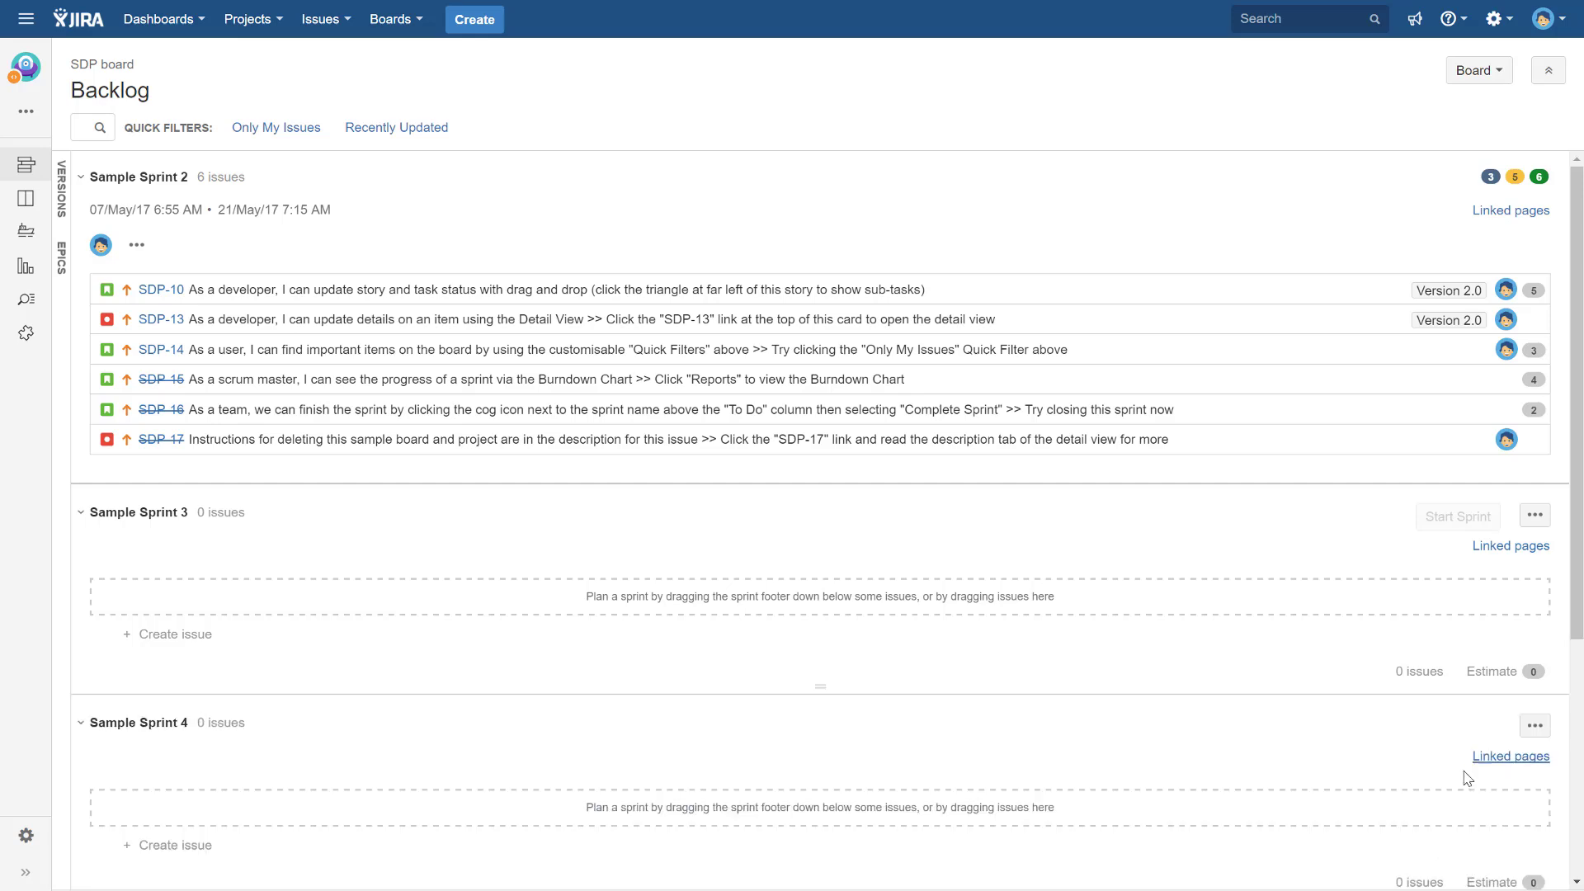
scroll(1124, 569, down, 3)
scroll(913, 556, up, 3)
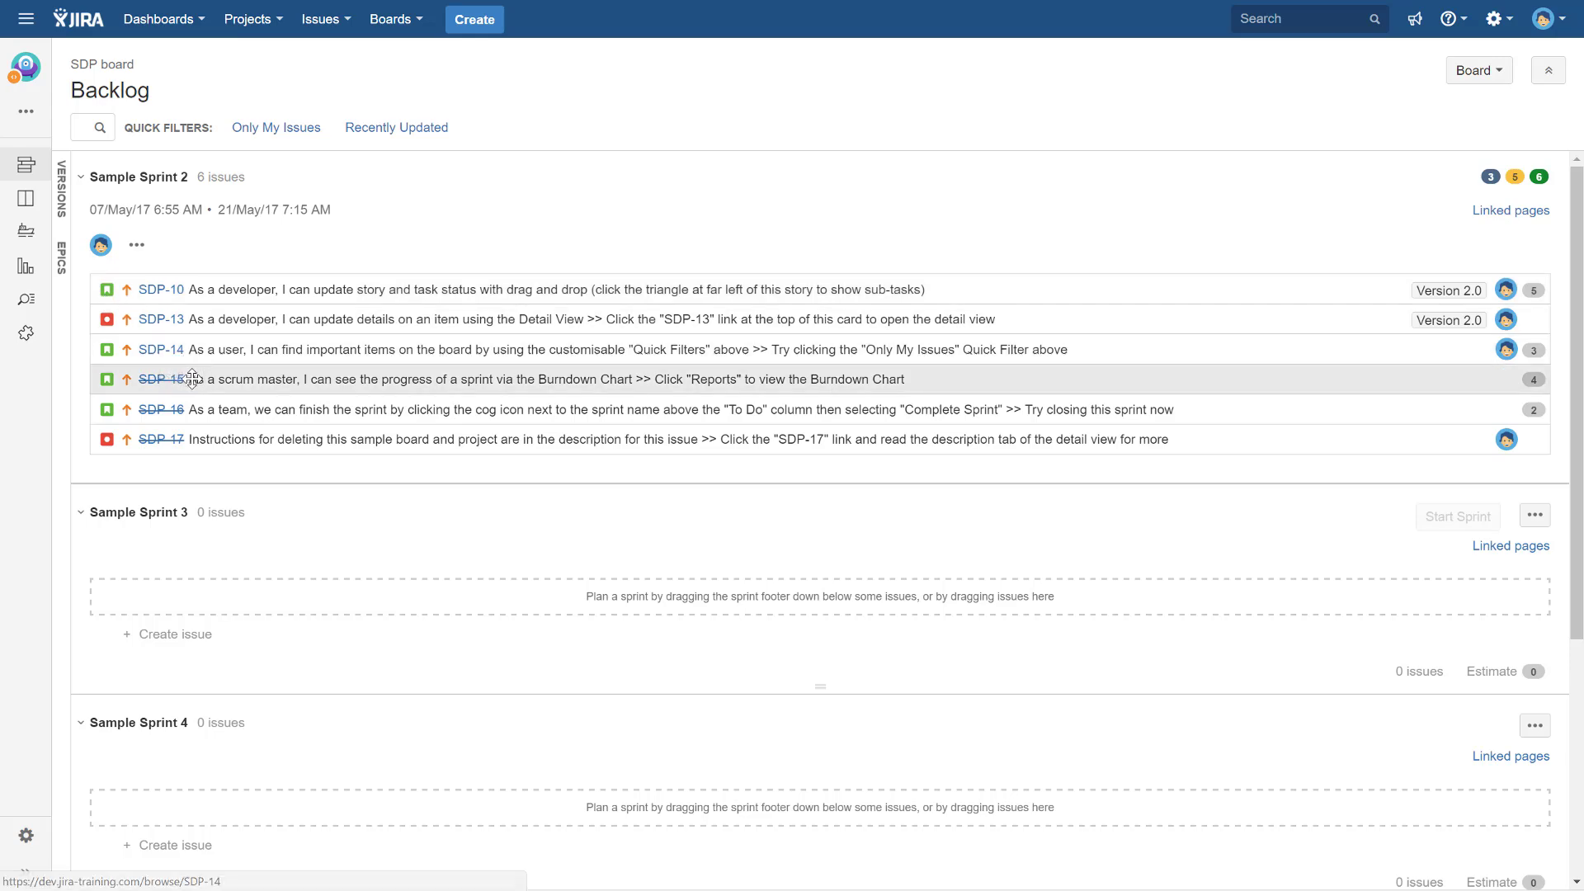
Compare the issues in Sample Sprint 2 with the empty Sample Sprints 3 and 4 and the remaining backlog issues.
scroll(198, 423, down, 1)
scroll(198, 423, down, 3)
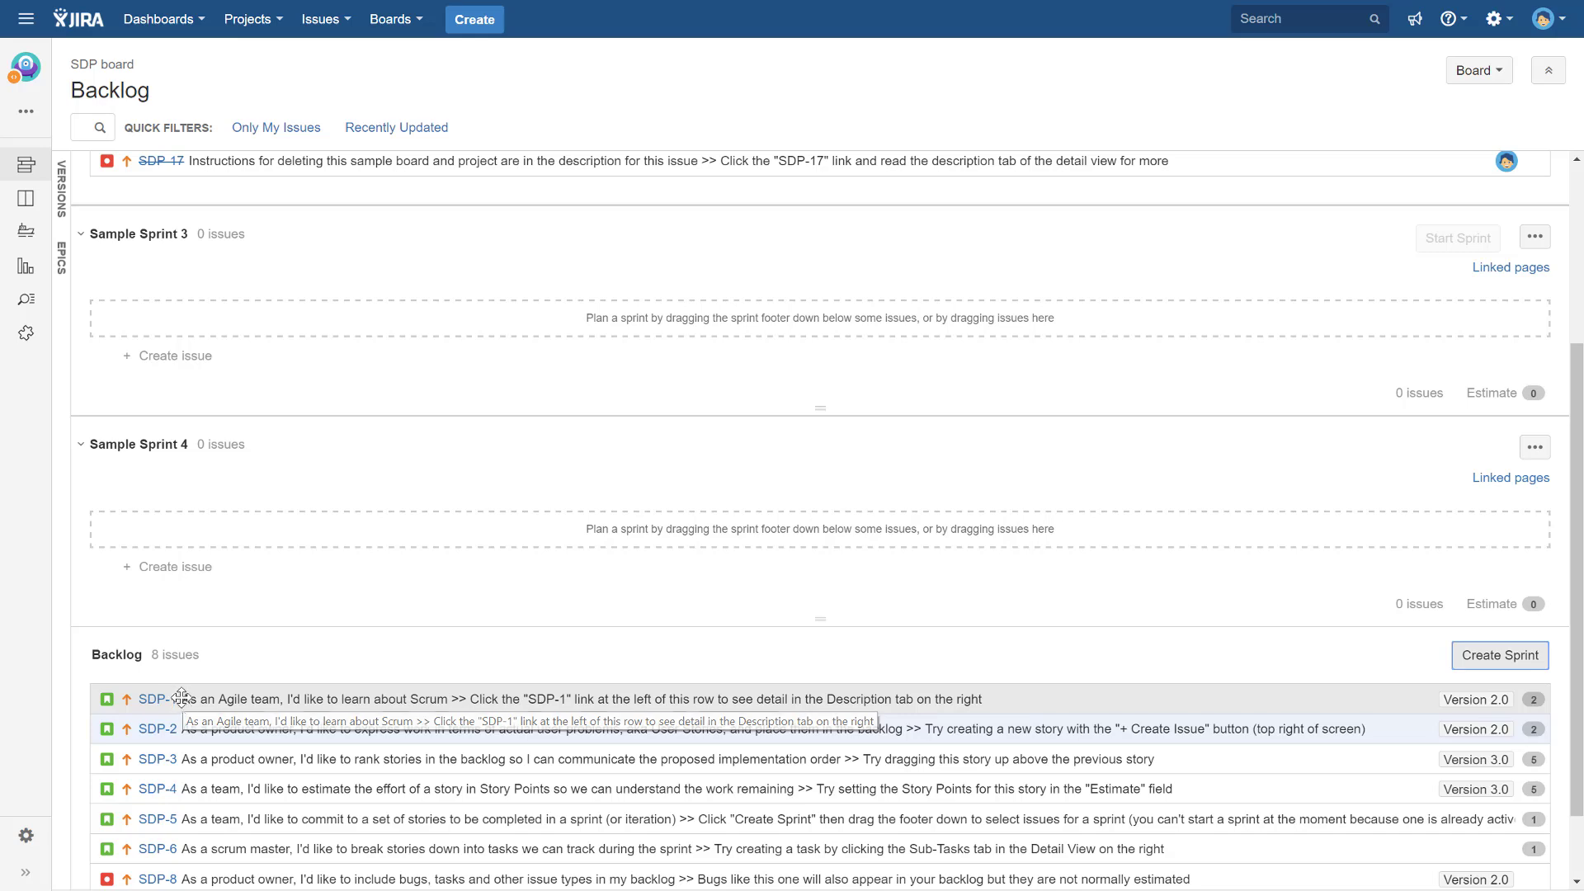
scroll(182, 646, up, 3)
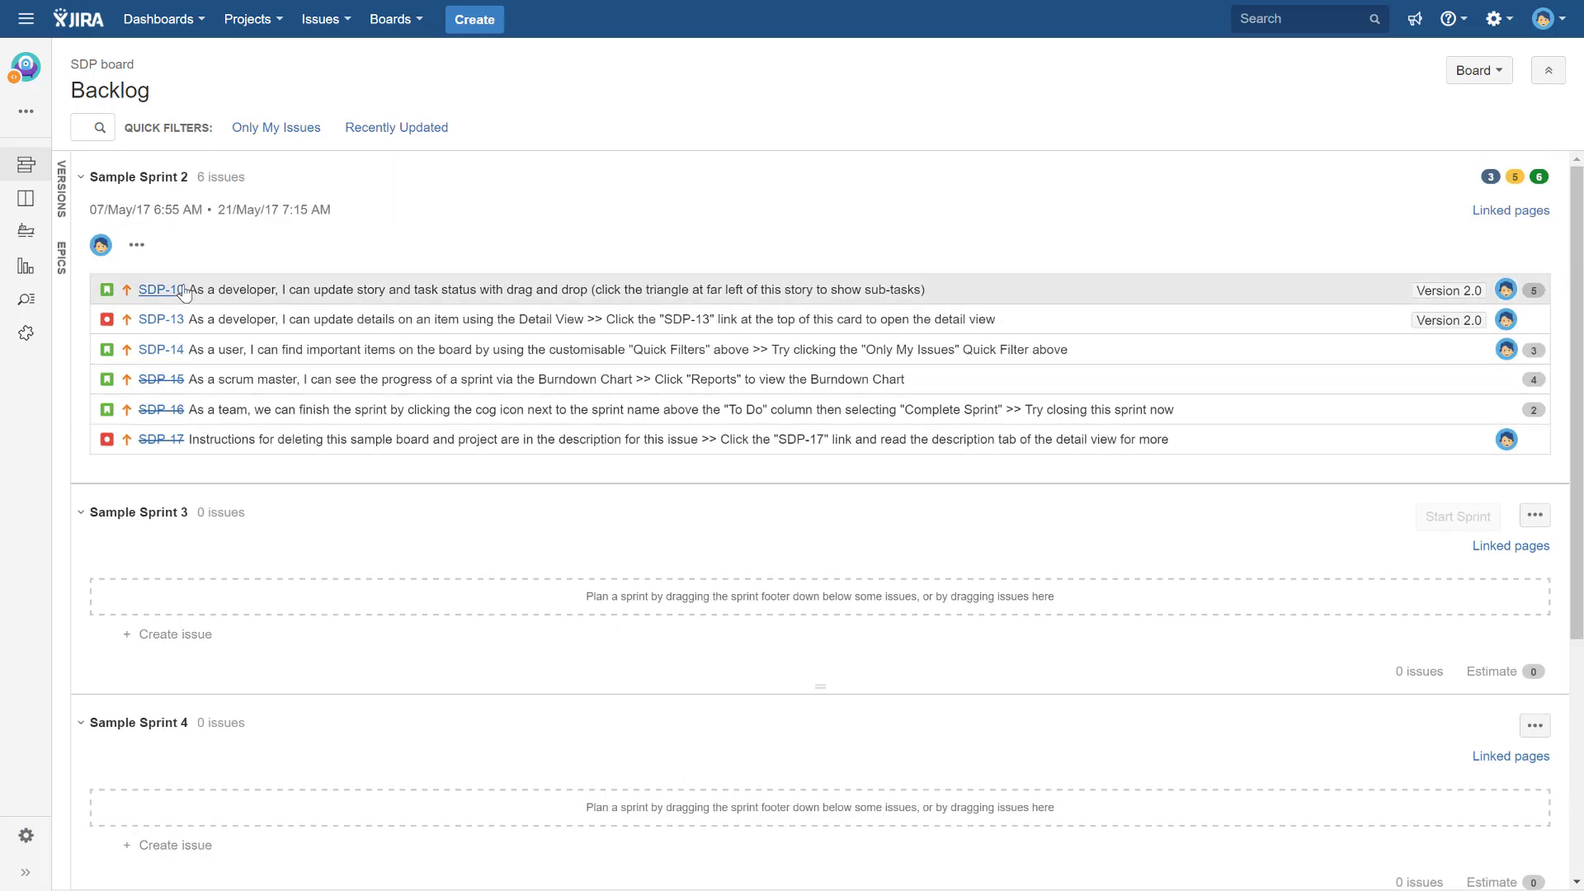
scroll(264, 446, down, 4)
scroll(262, 495, up, 4)
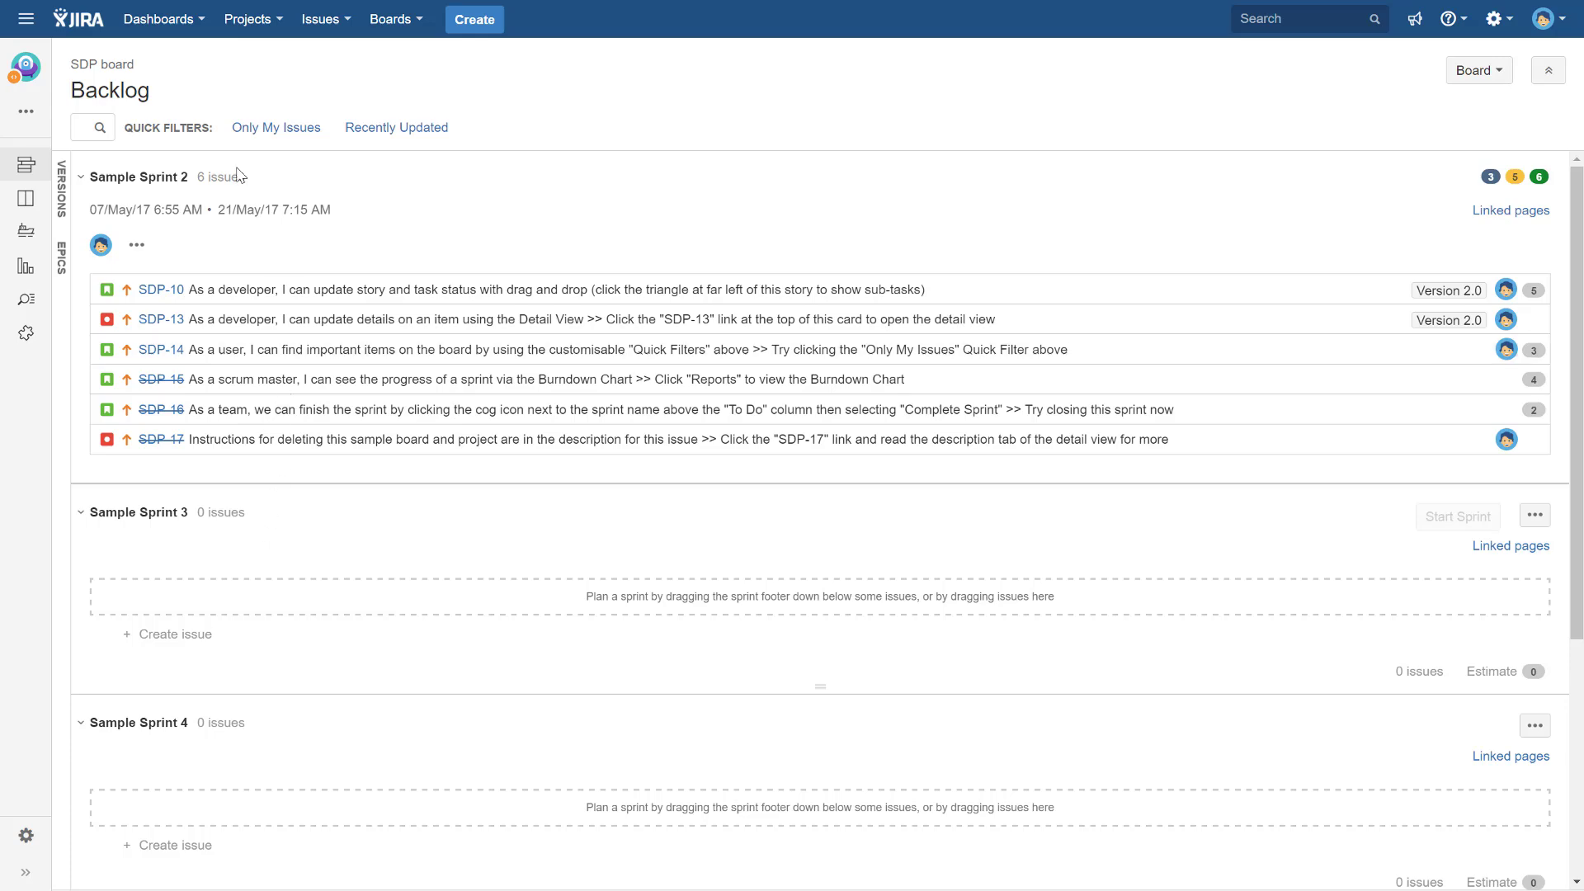
scroll(278, 534, down, 4)
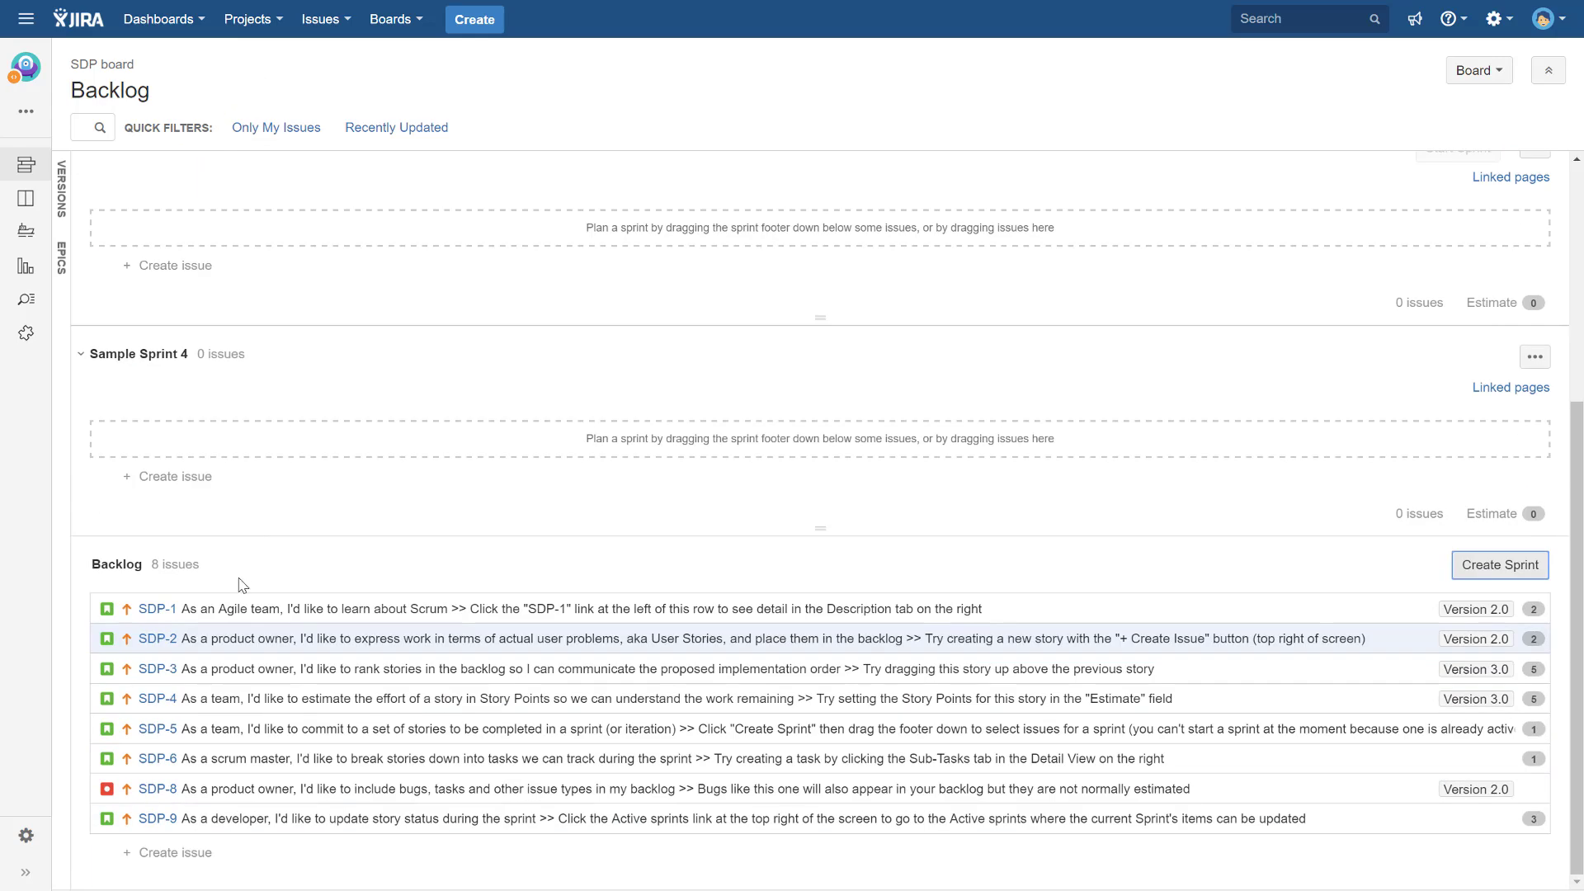
scroll(241, 562, up, 4)
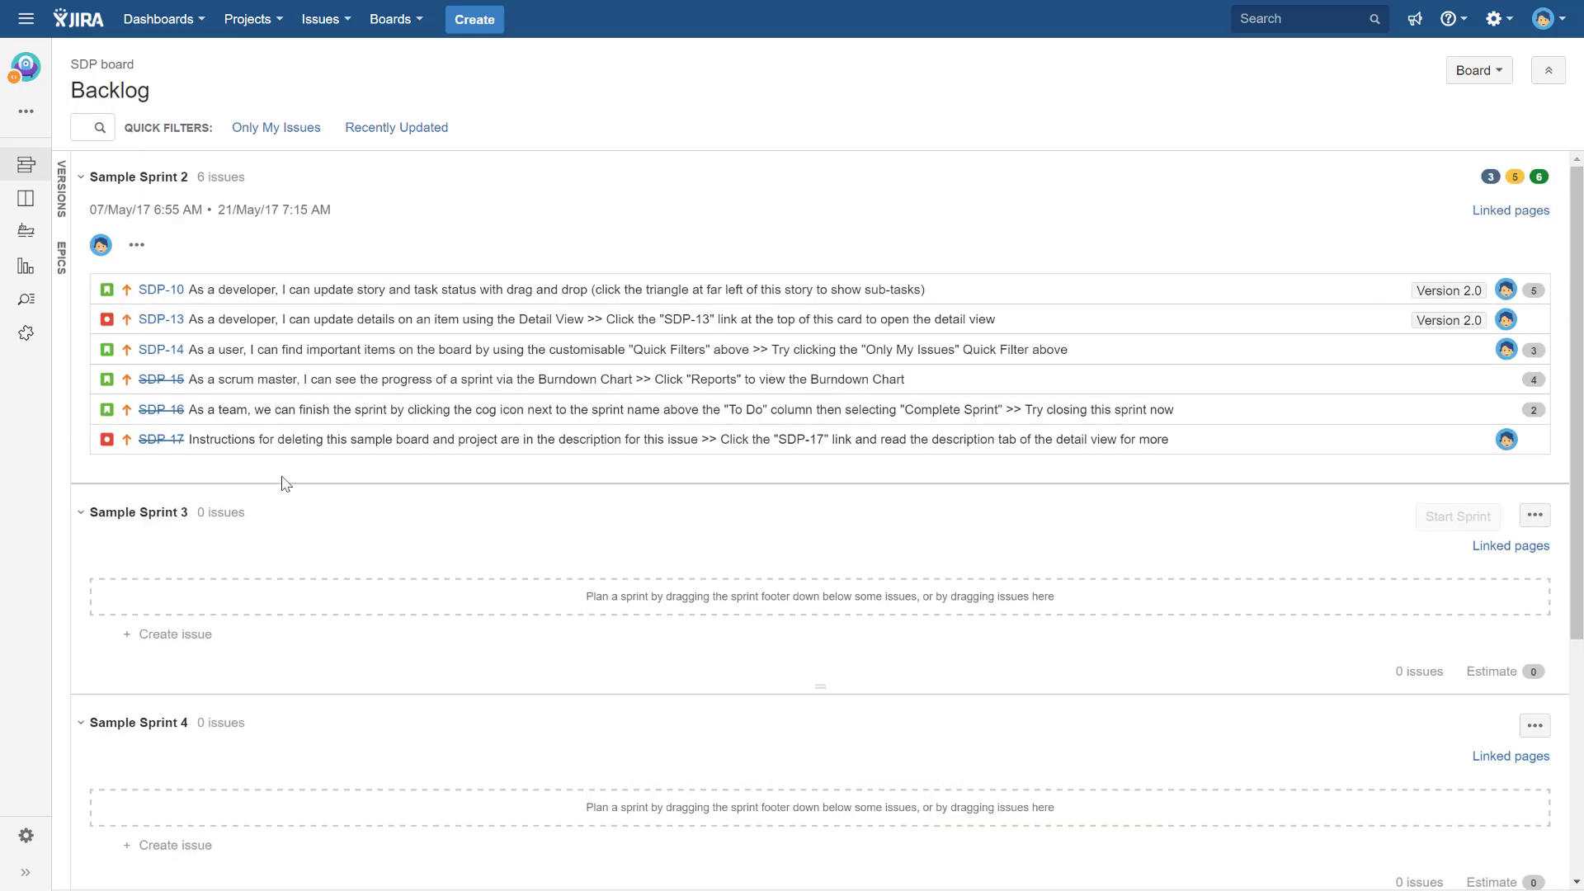
click(287, 23)
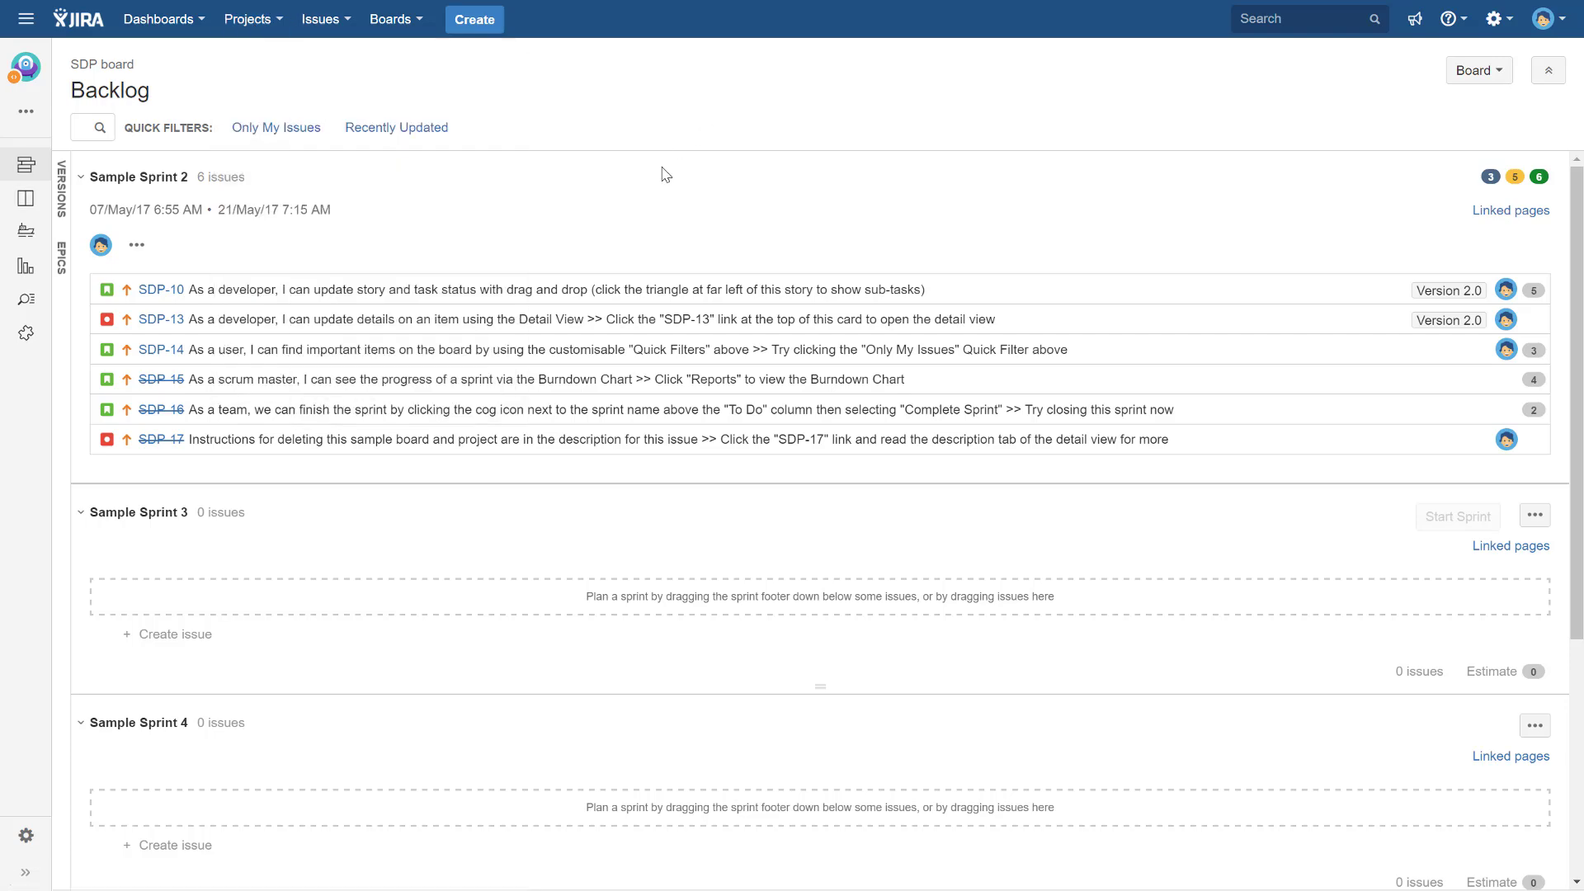
scroll(276, 654, down, 5)
scroll(222, 534, up, 5)
Switch to the Demo project for Devs (DPFD) and start creating a new issue.
click(247, 19)
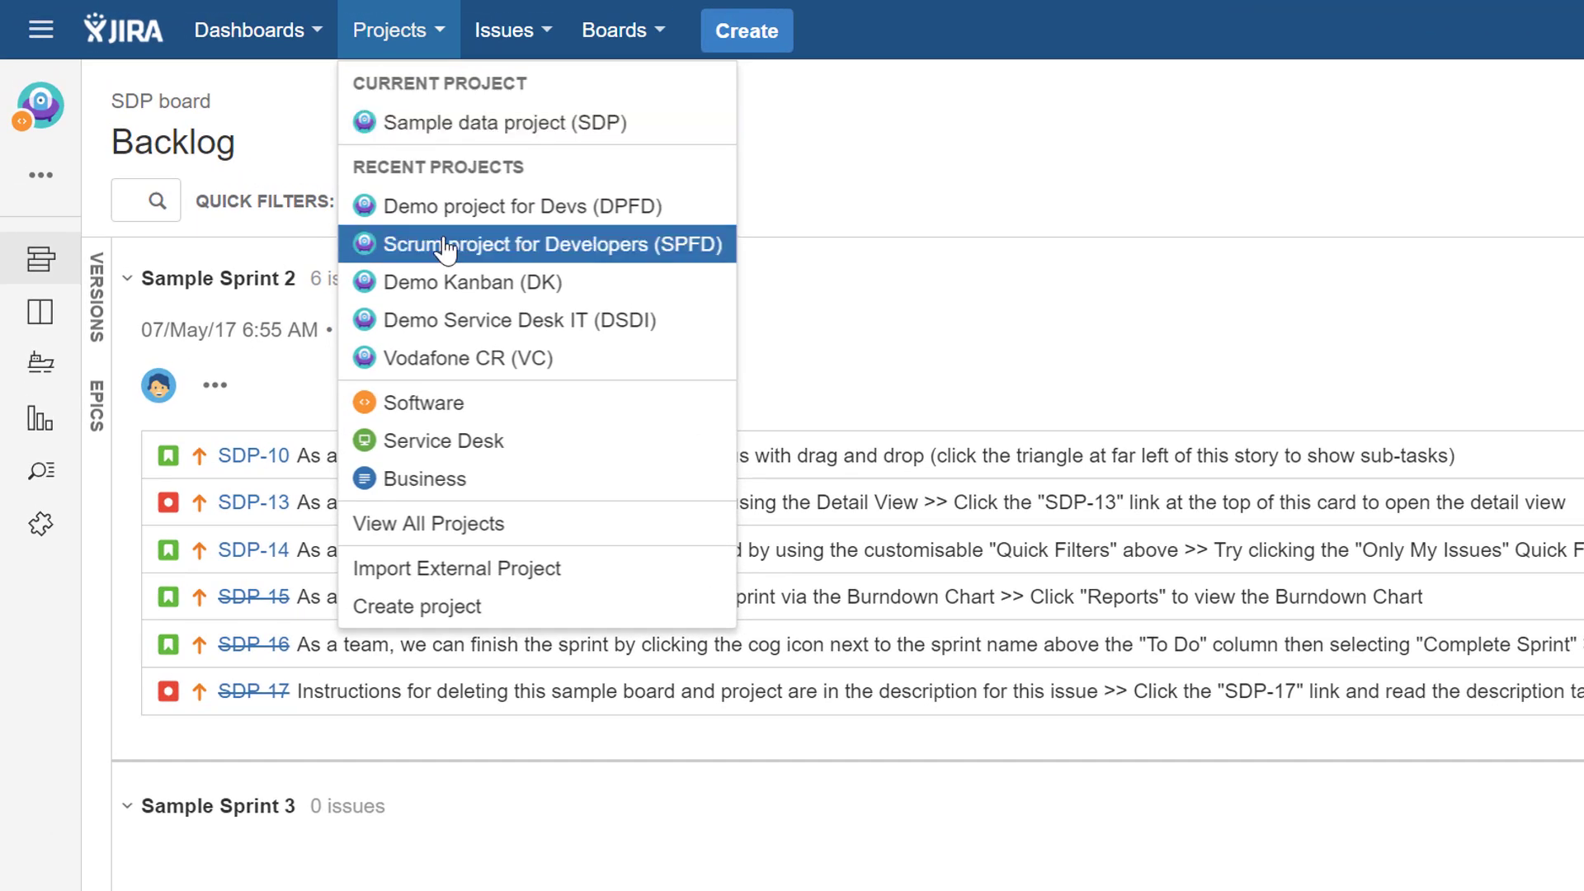
click(447, 207)
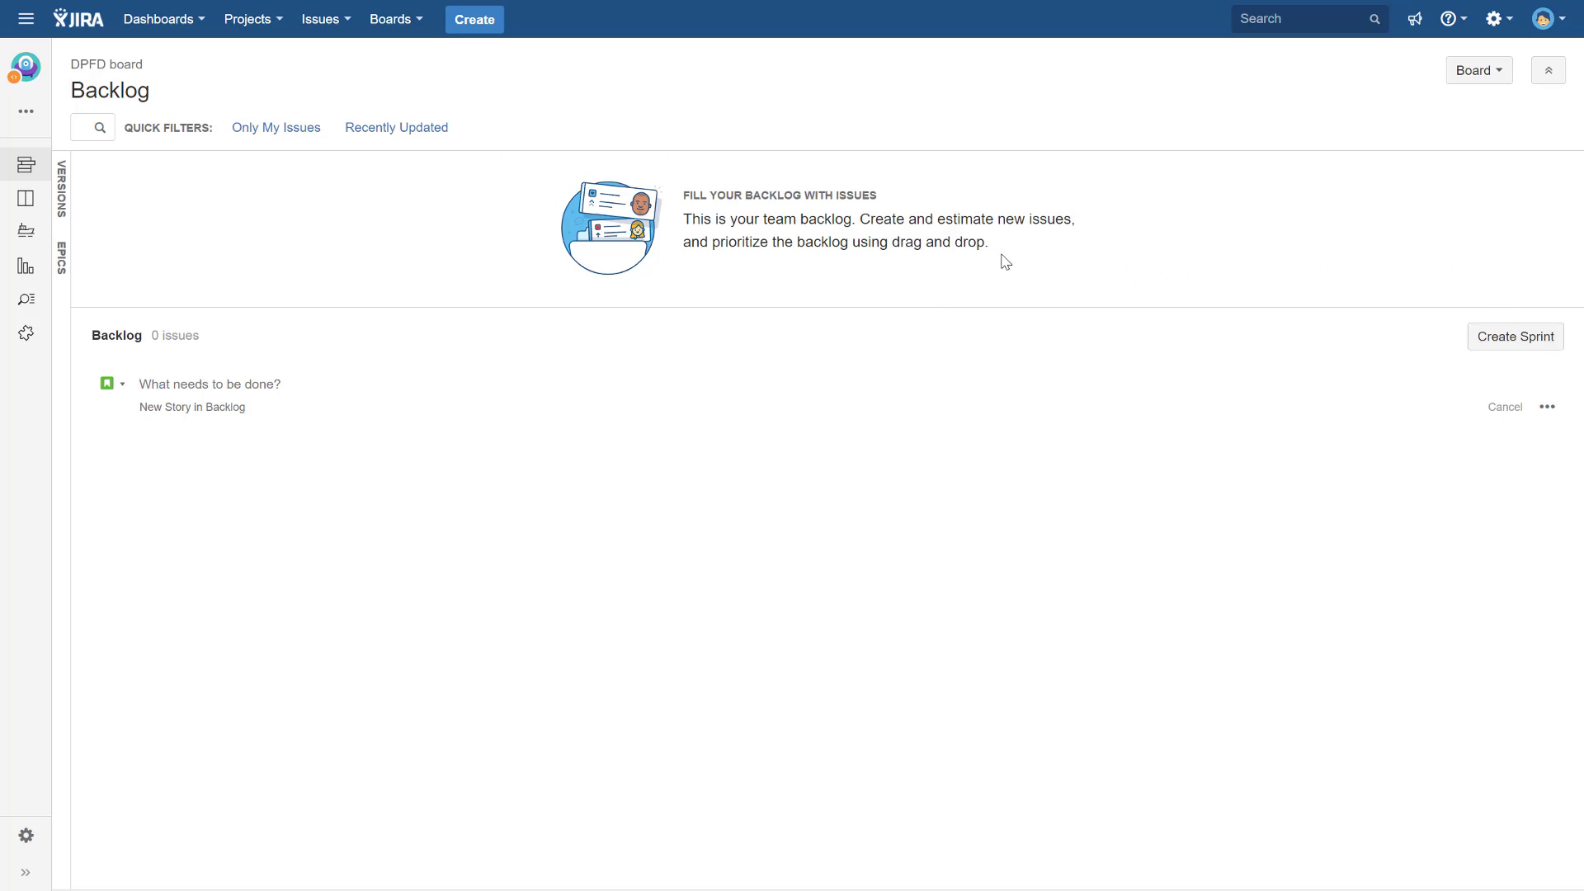
click(482, 24)
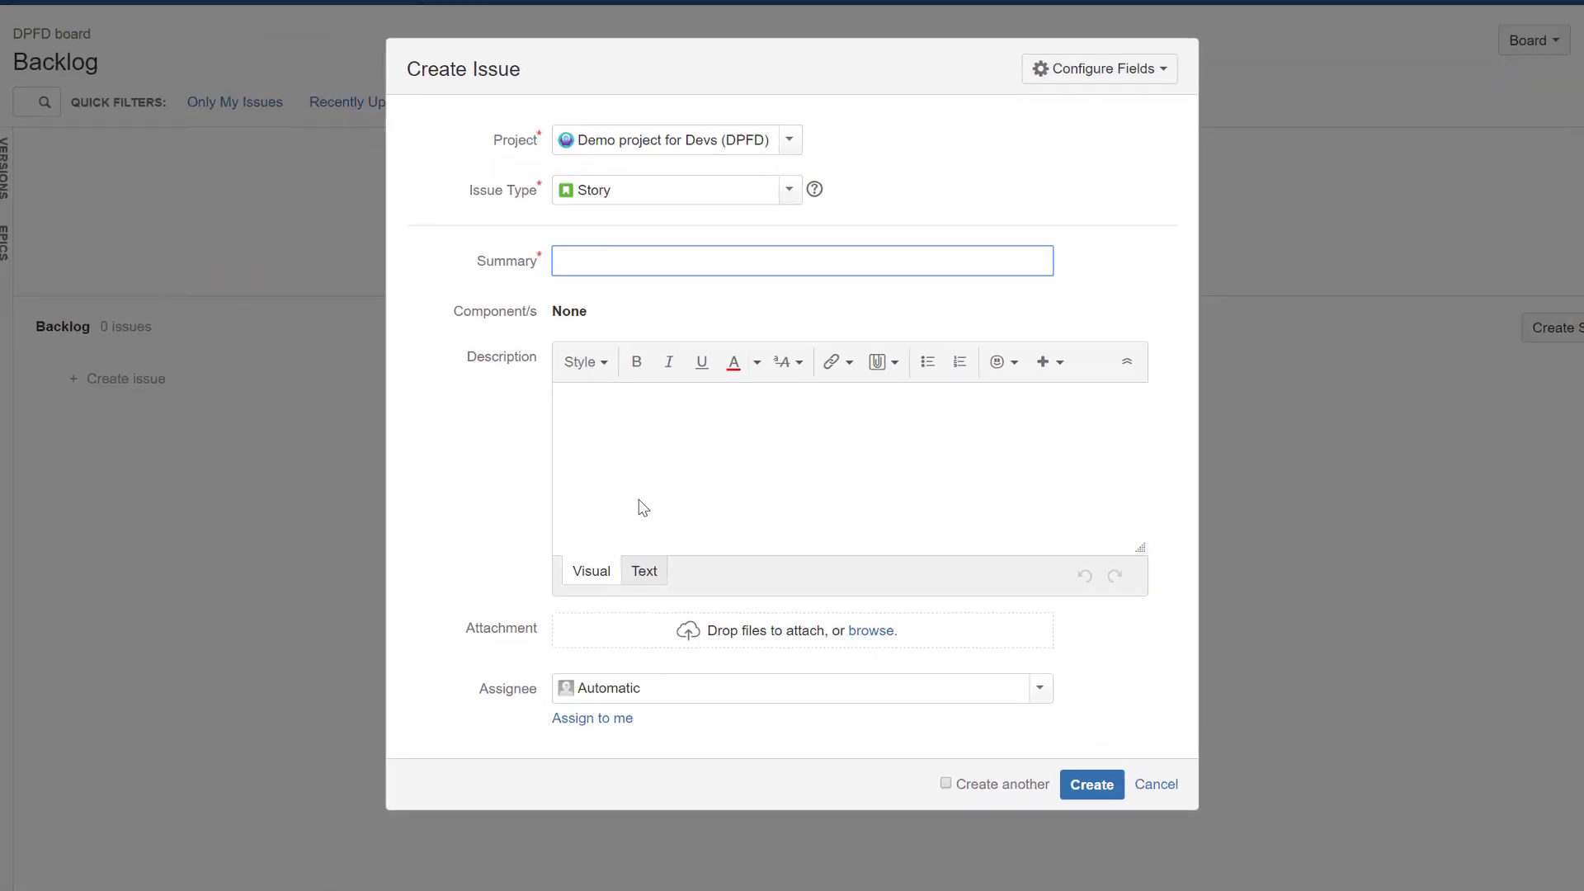
Configure the new issue form to show all available fields.
click(1076, 72)
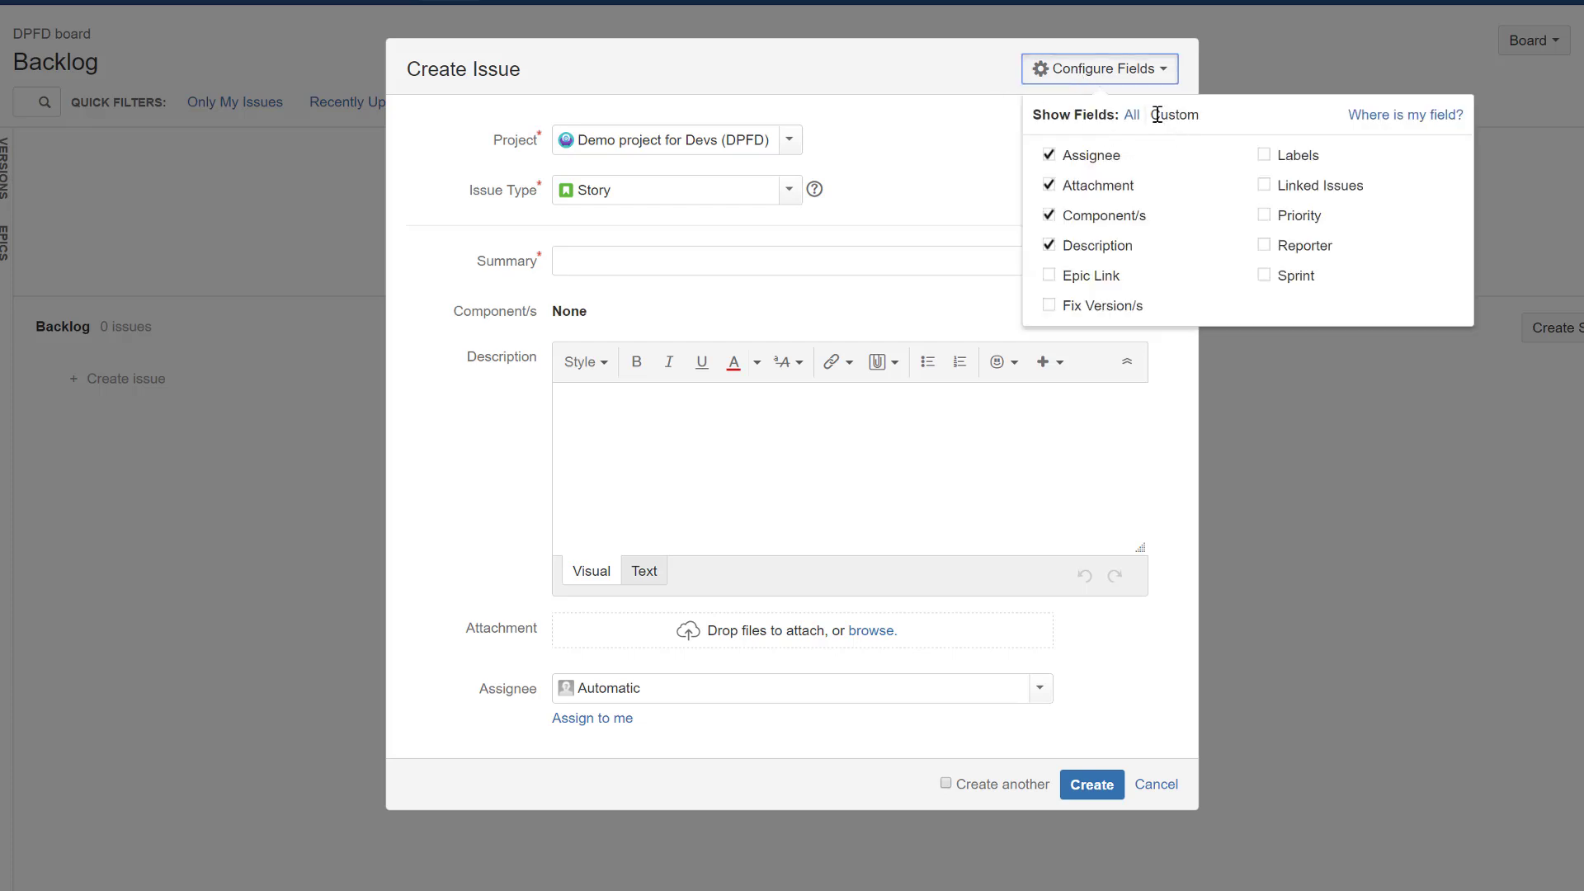
click(1132, 115)
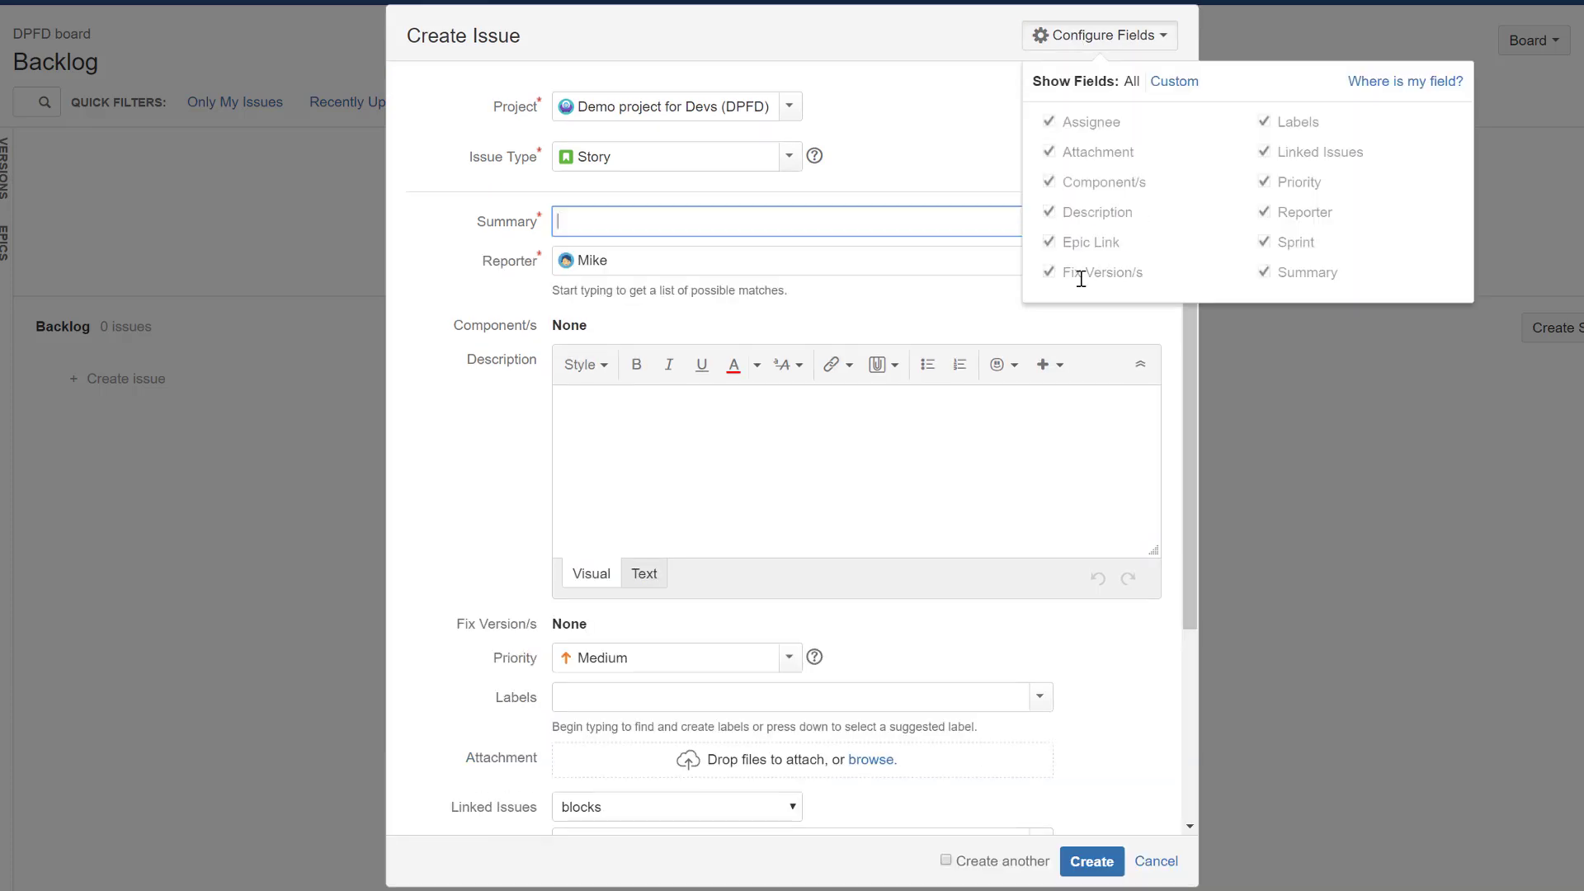
click(887, 97)
Examine the fields offered for a new story, from the project and summary down to epic link and sprint.
scroll(813, 413, down, 3)
scroll(781, 496, up, 3)
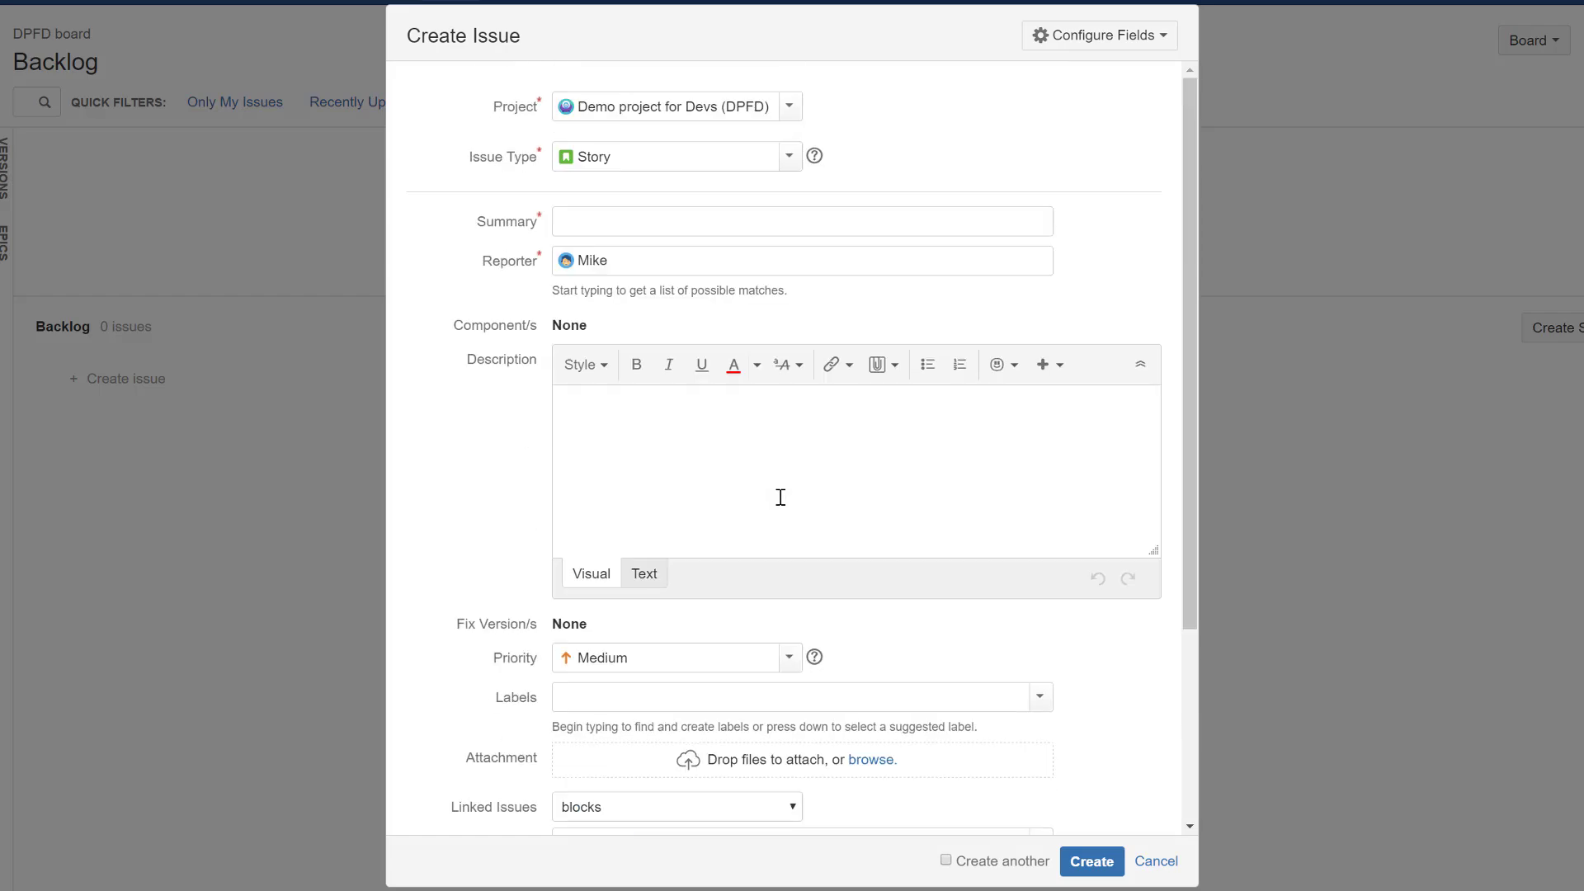
scroll(759, 496, down, 3)
scroll(755, 492, up, 3)
scroll(696, 425, down, 3)
scroll(693, 419, up, 3)
scroll(690, 427, down, 1)
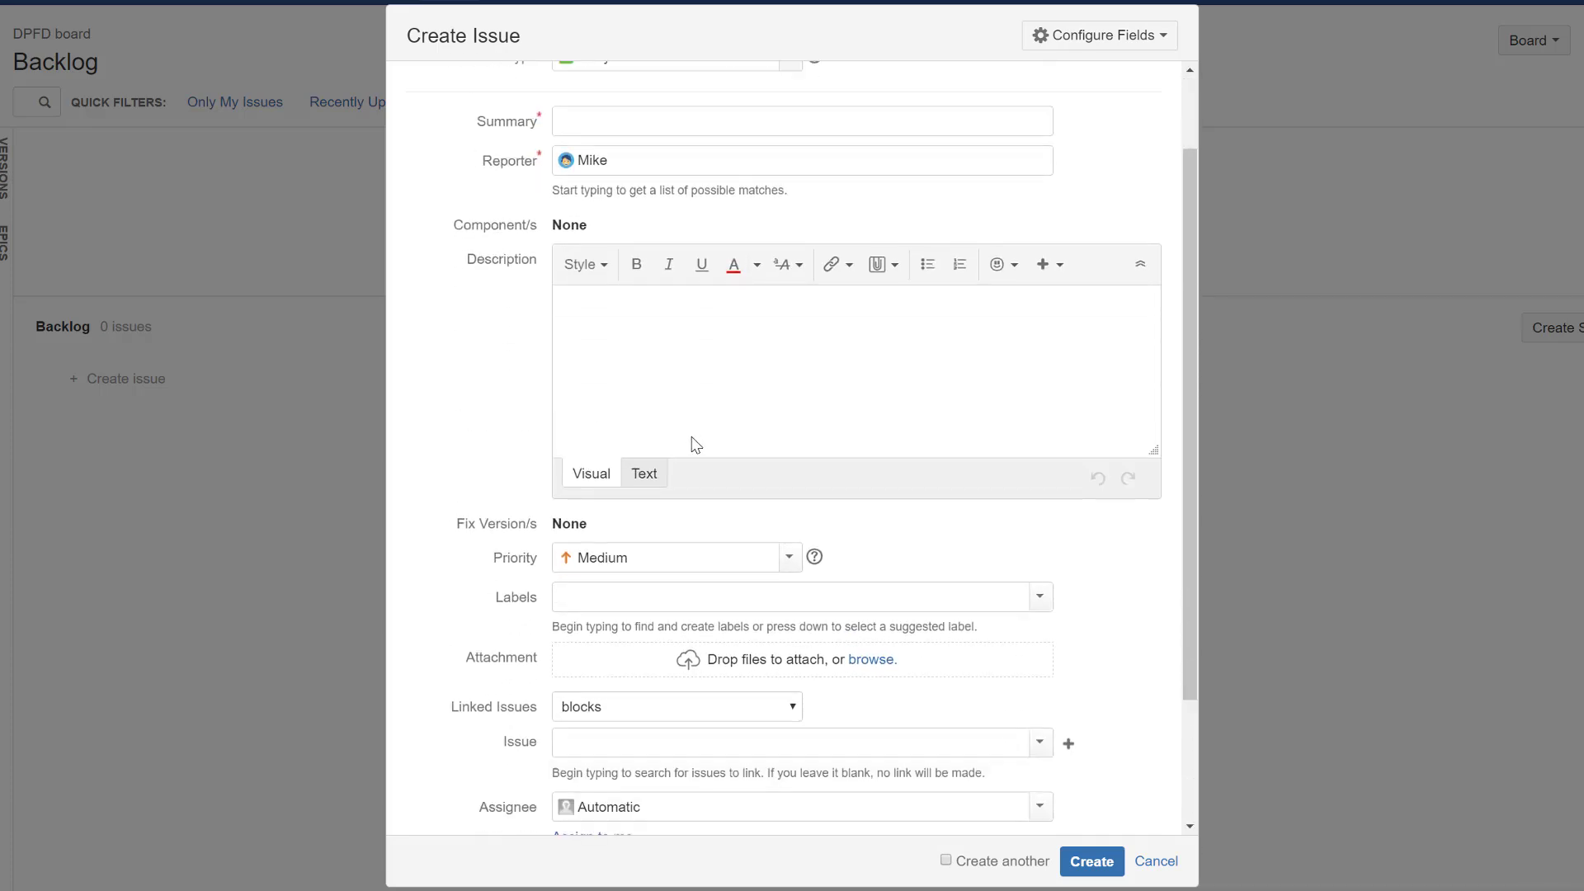
scroll(693, 446, down, 2)
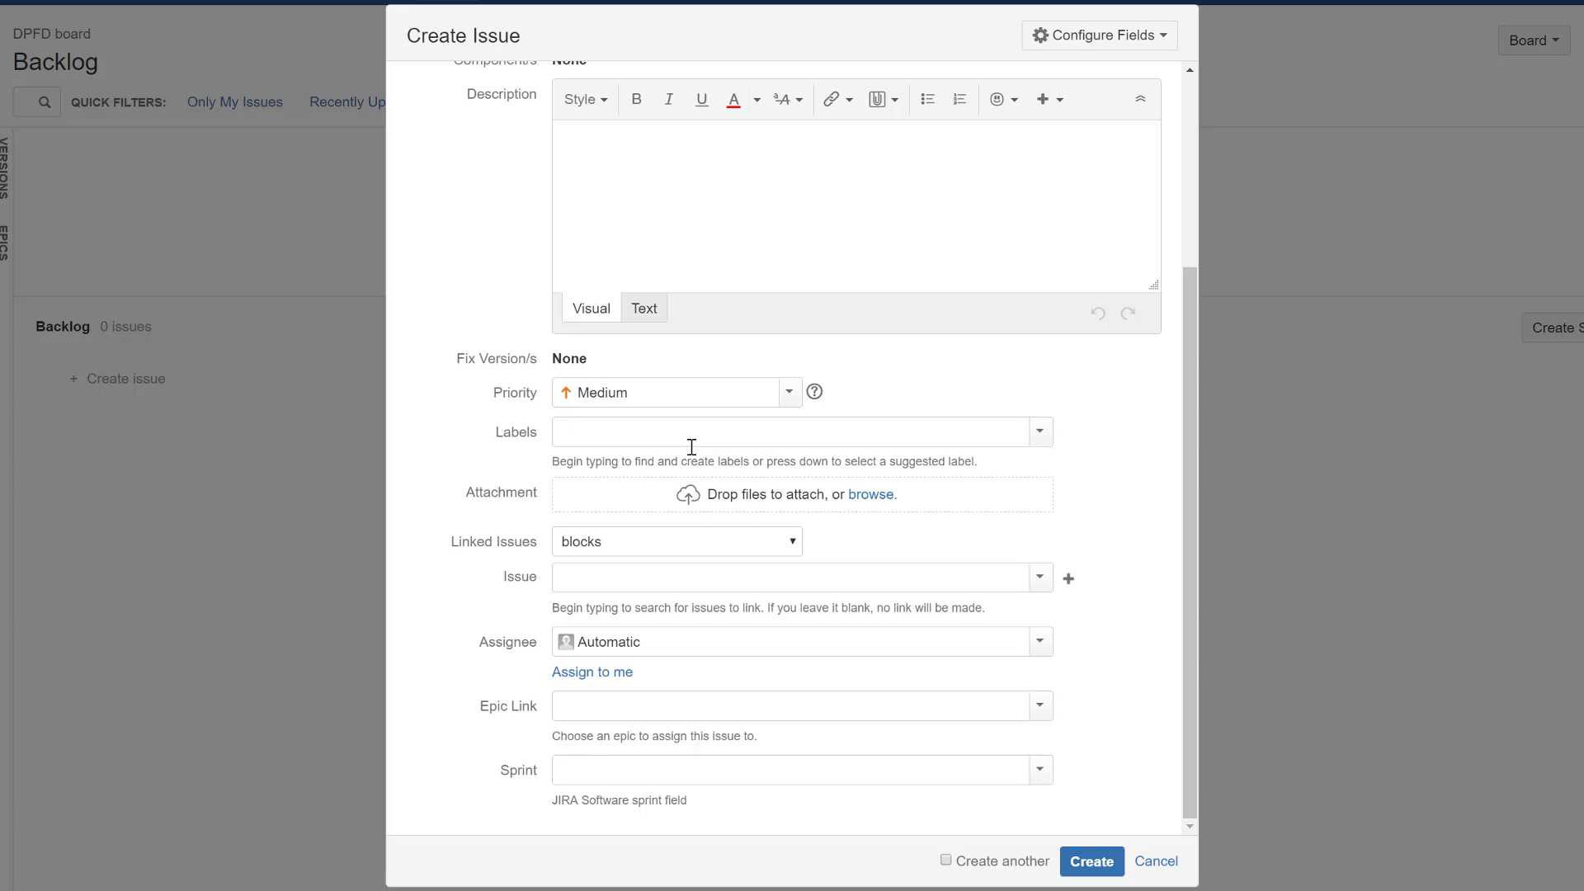
Configure the new issue form to show the custom selection of fields instead of all fields.
scroll(691, 456, up, 3)
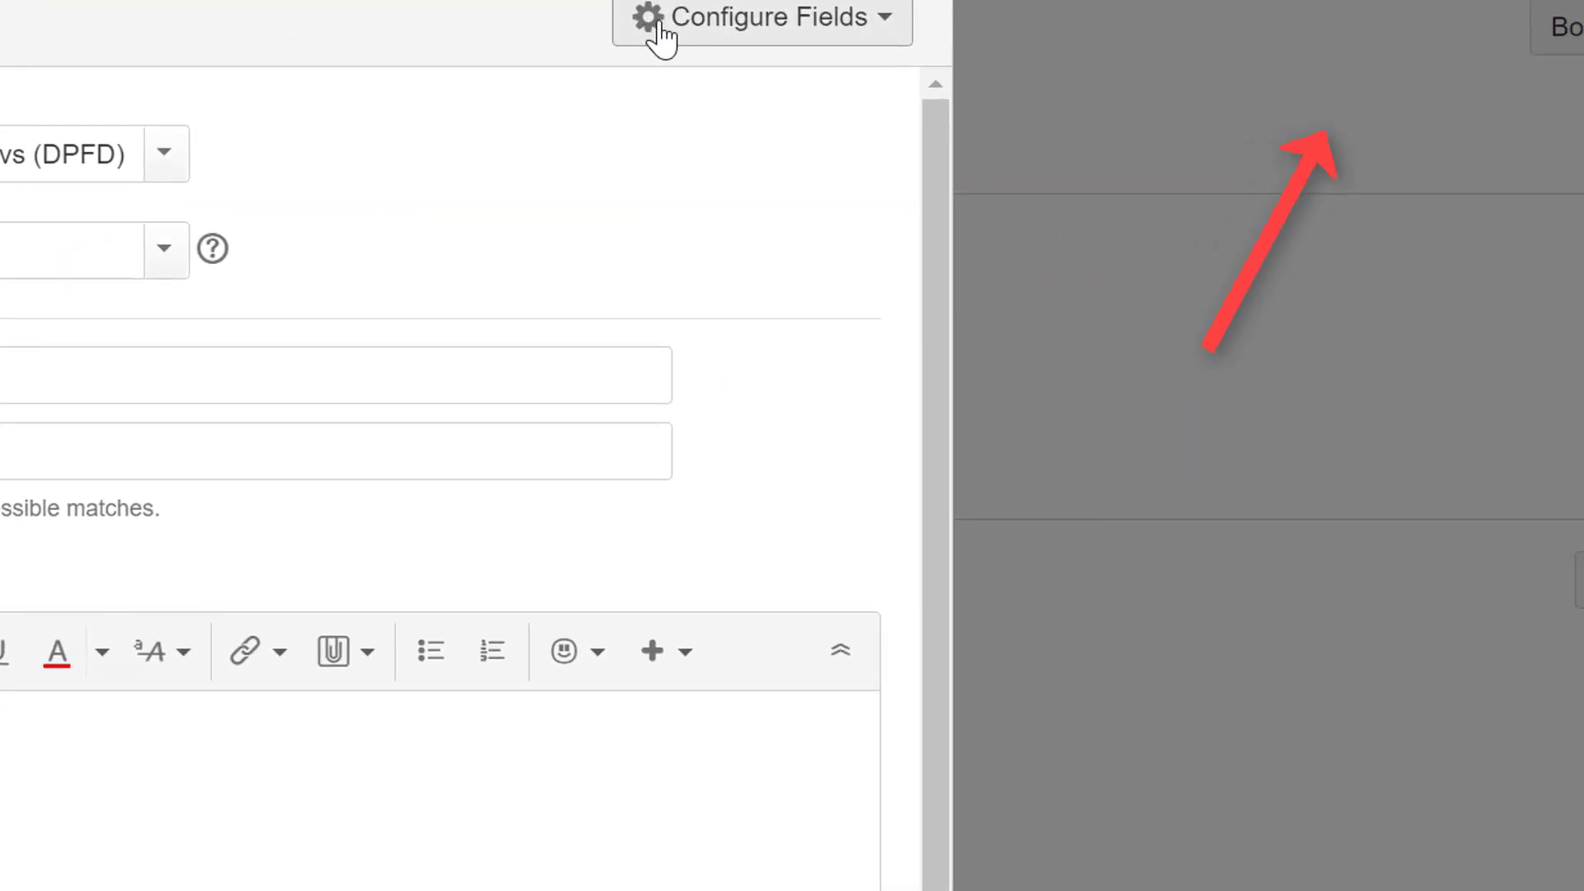
click(702, 33)
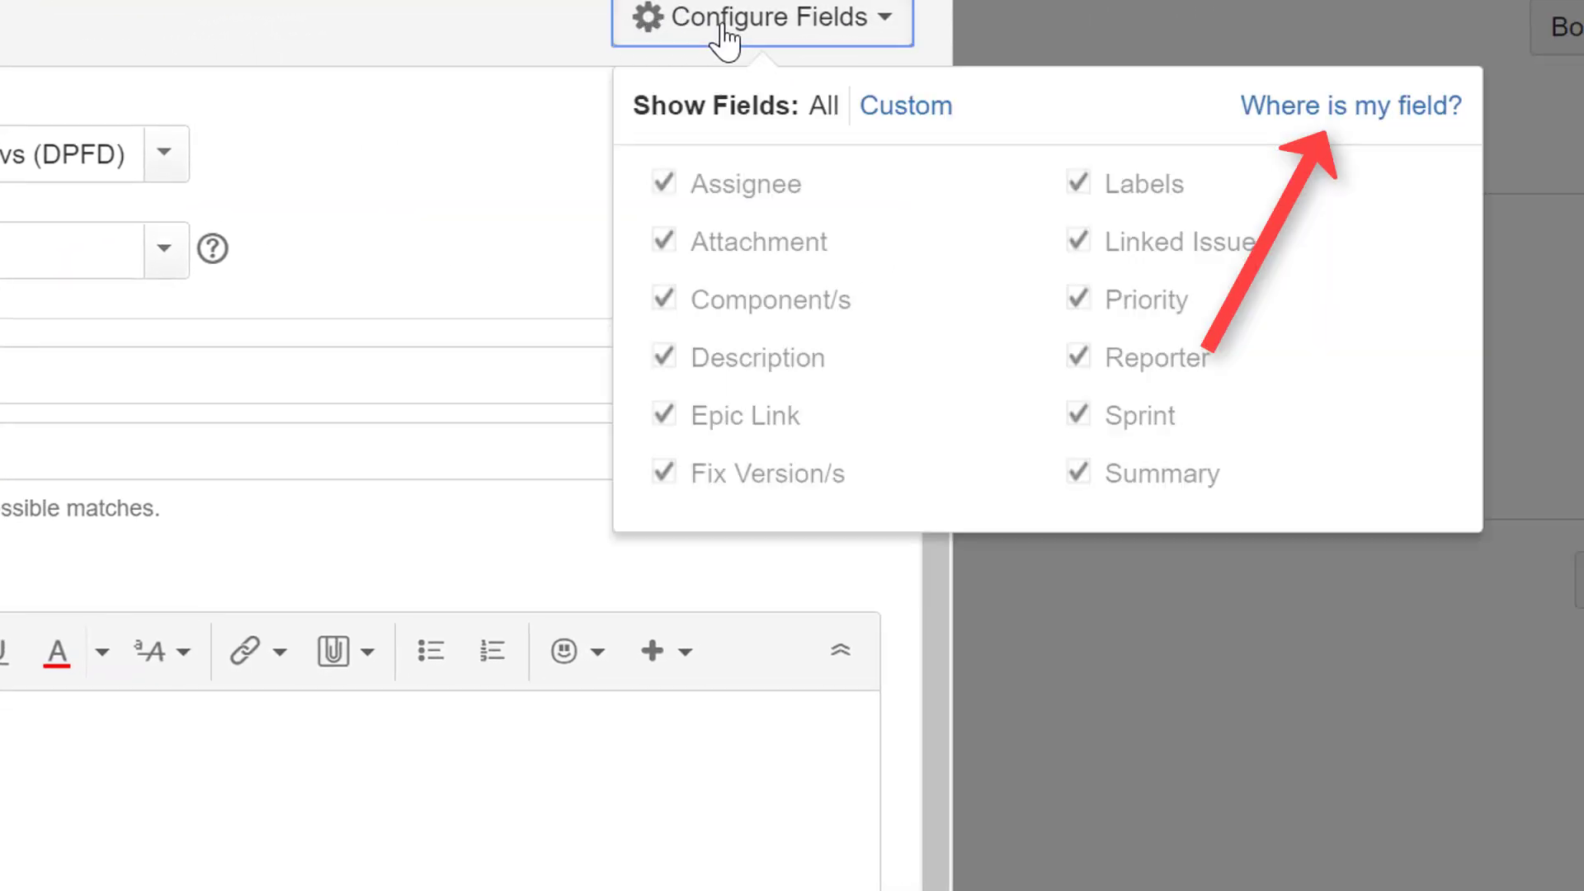
click(905, 107)
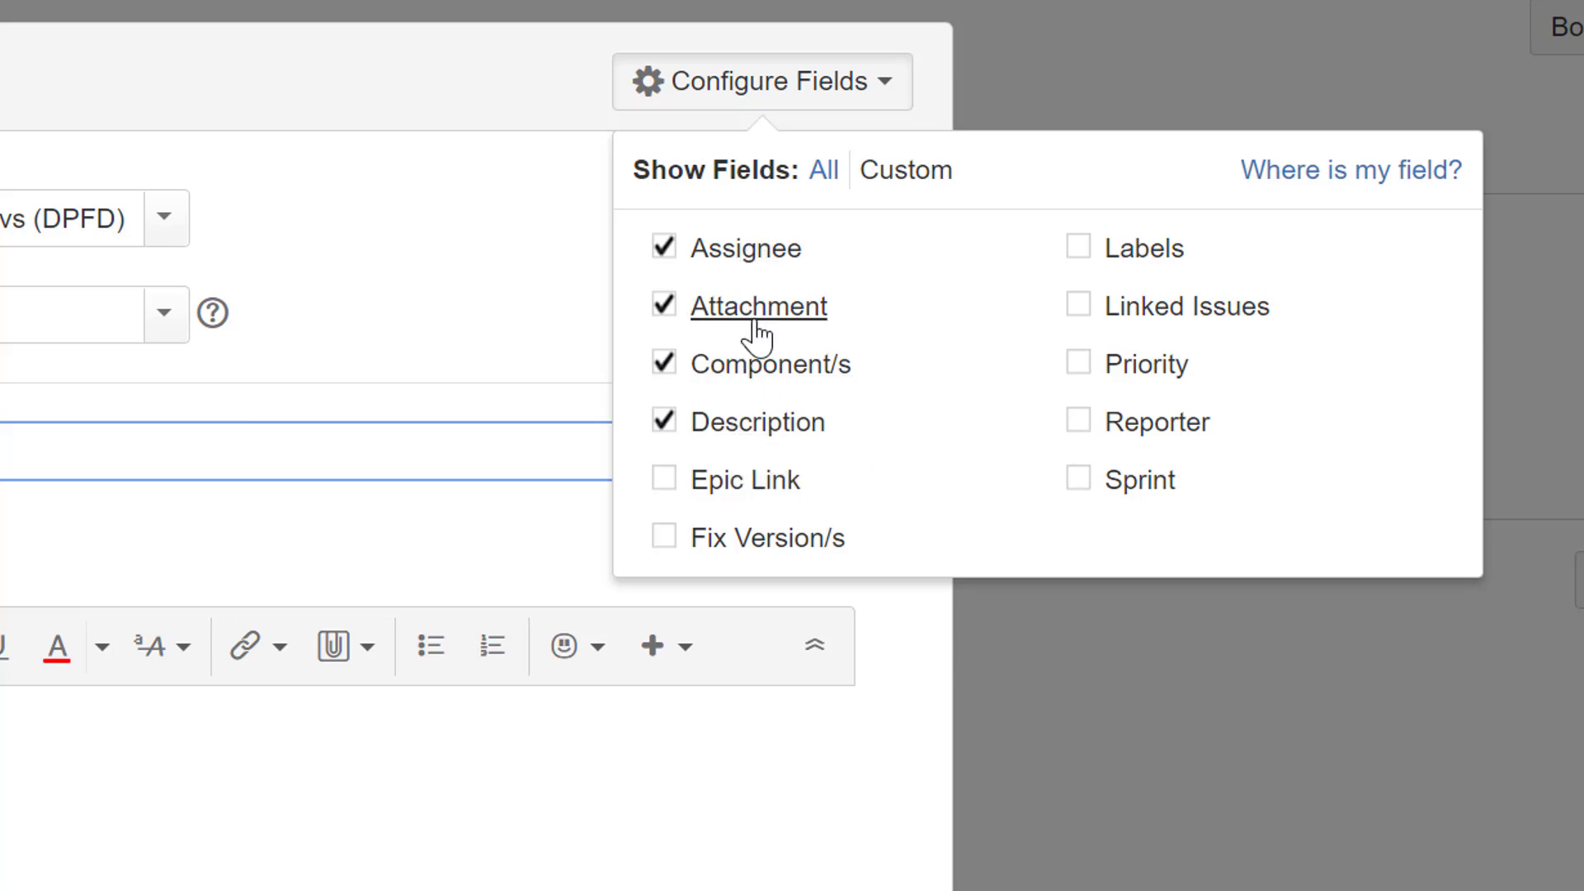
click(428, 284)
Give the new story the summary "Demo 1" and the description "demo".
click(688, 225)
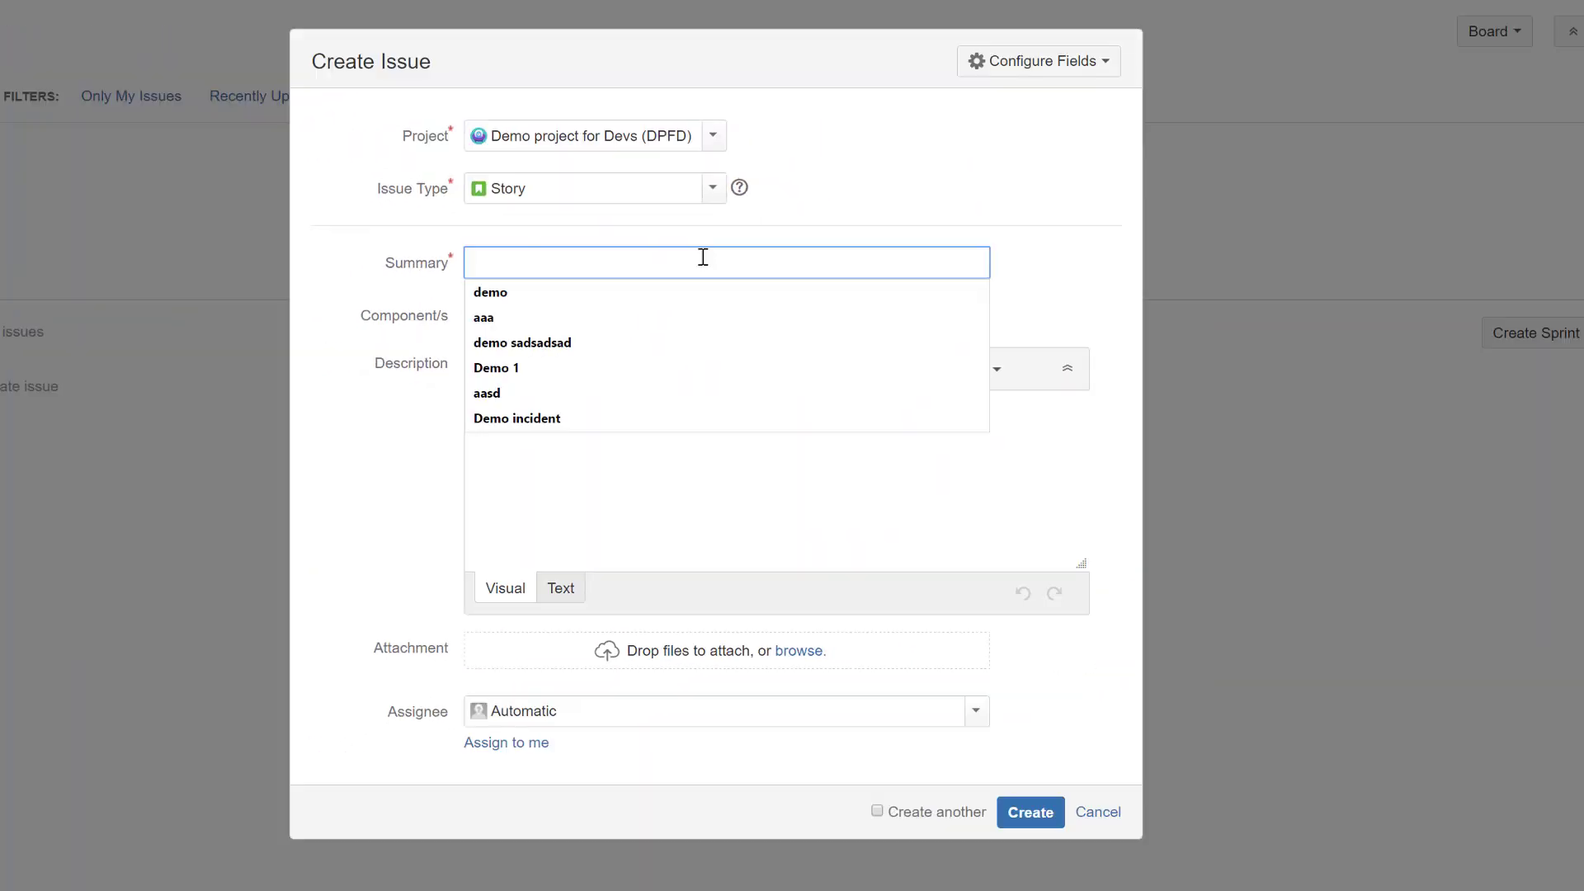
click(564, 371)
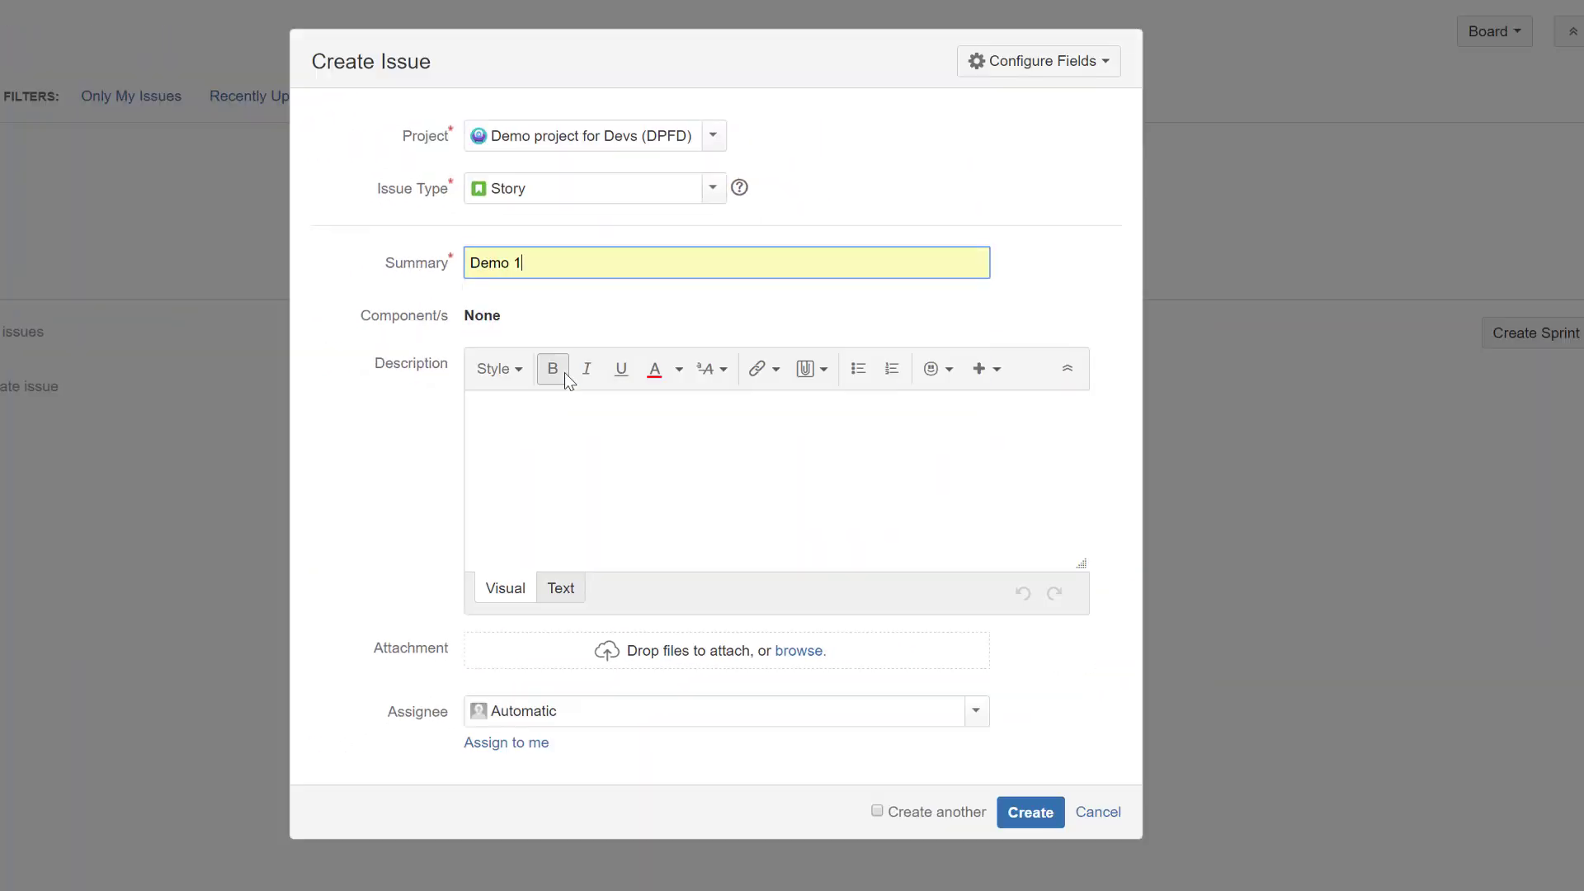
click(542, 485)
text(demo)
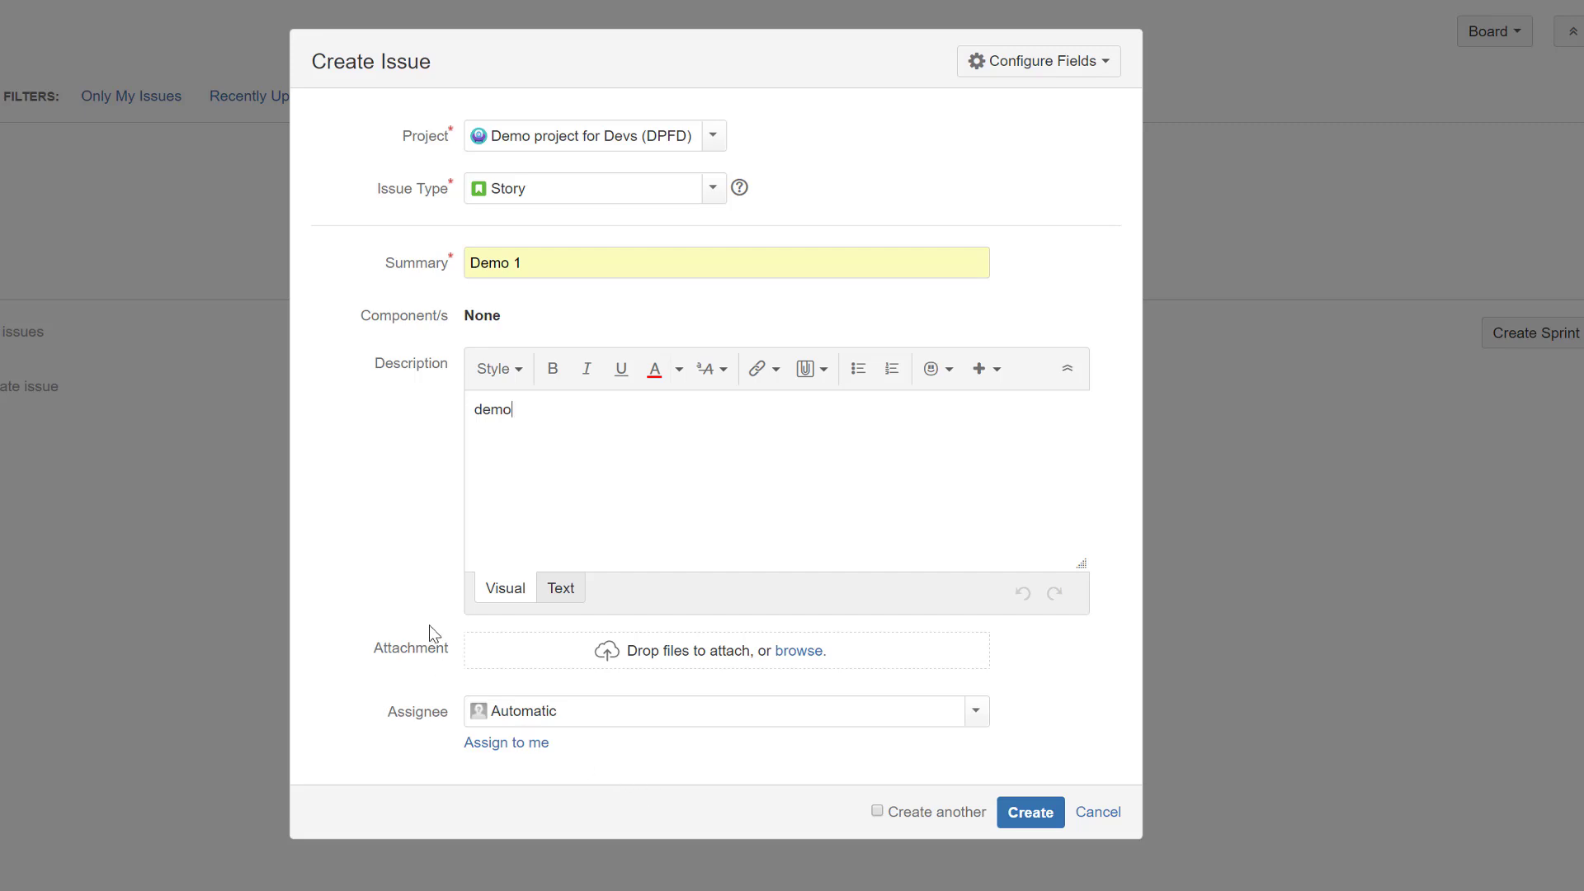
Enable creating another issue, keep the Story issue type, and create the Demo 1 issue.
click(878, 812)
click(713, 192)
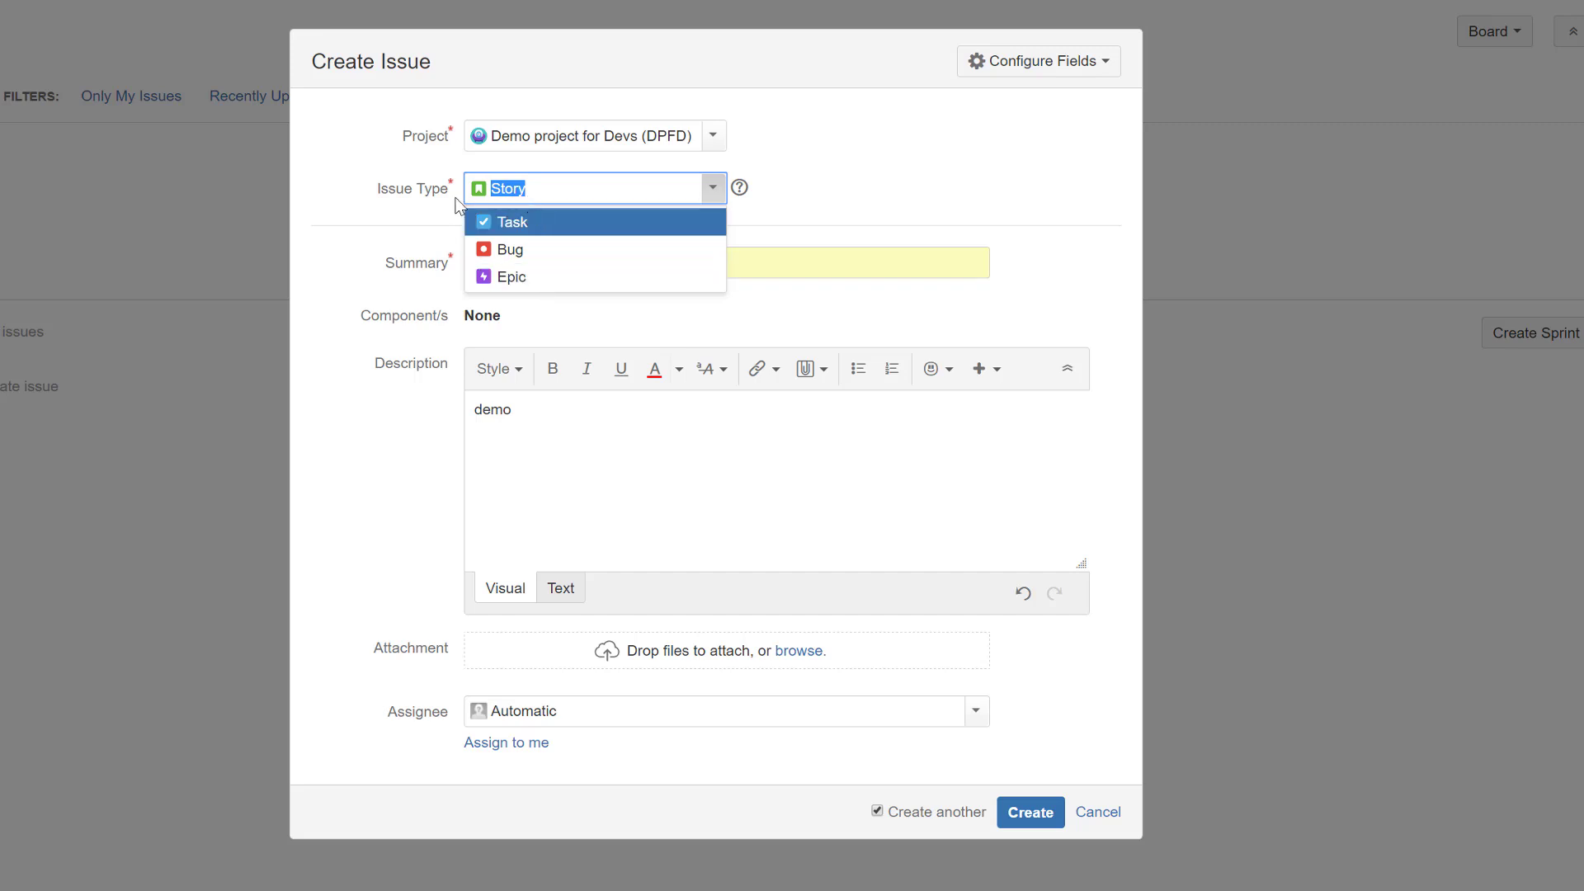
click(390, 161)
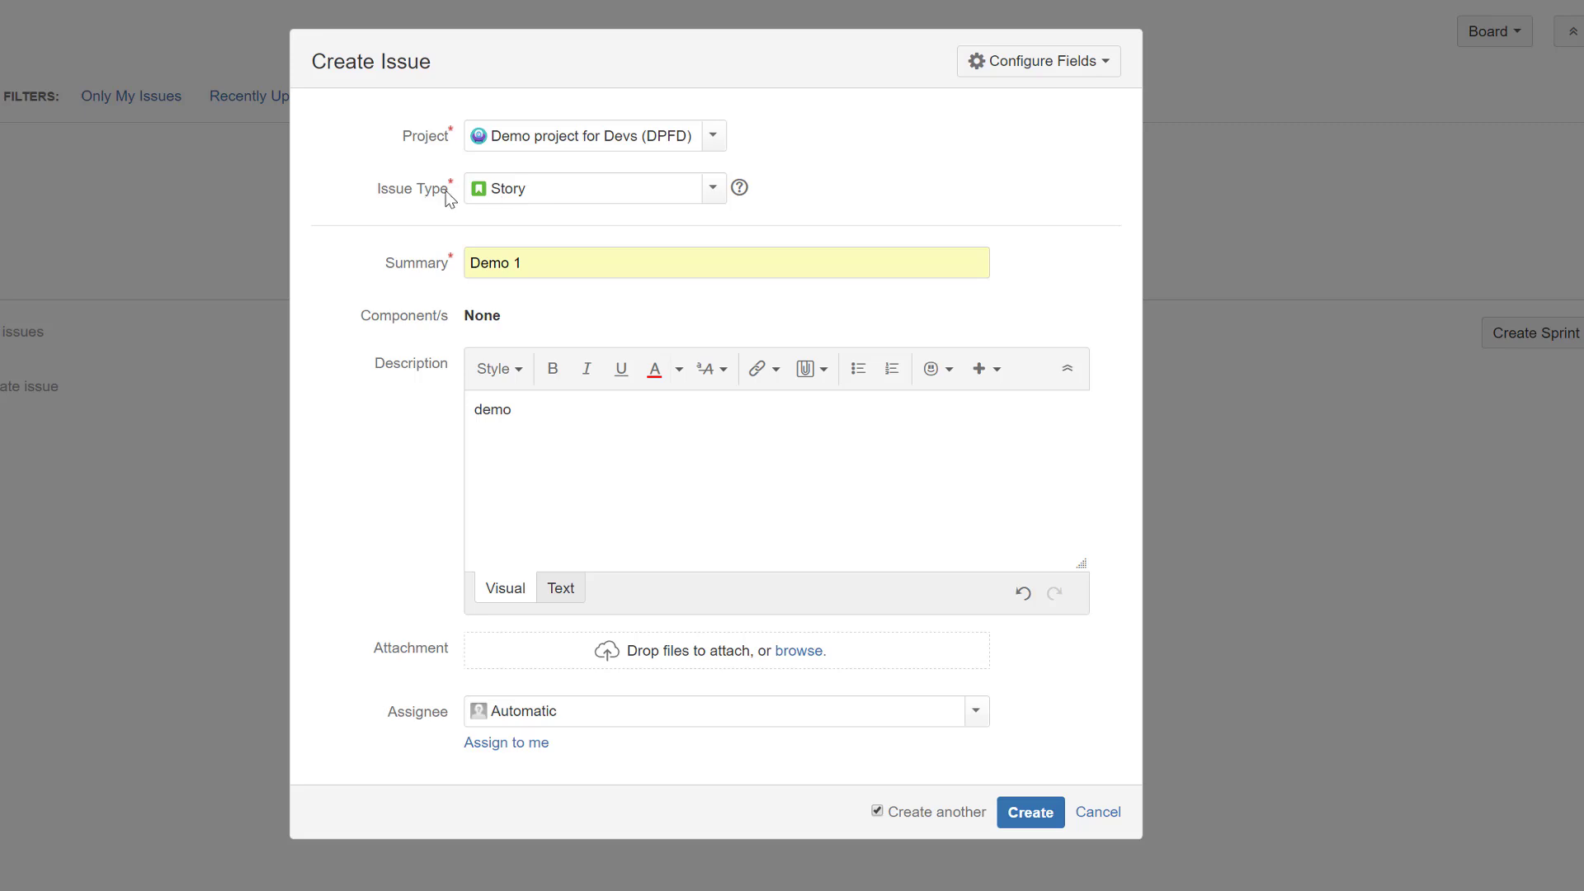
click(1033, 815)
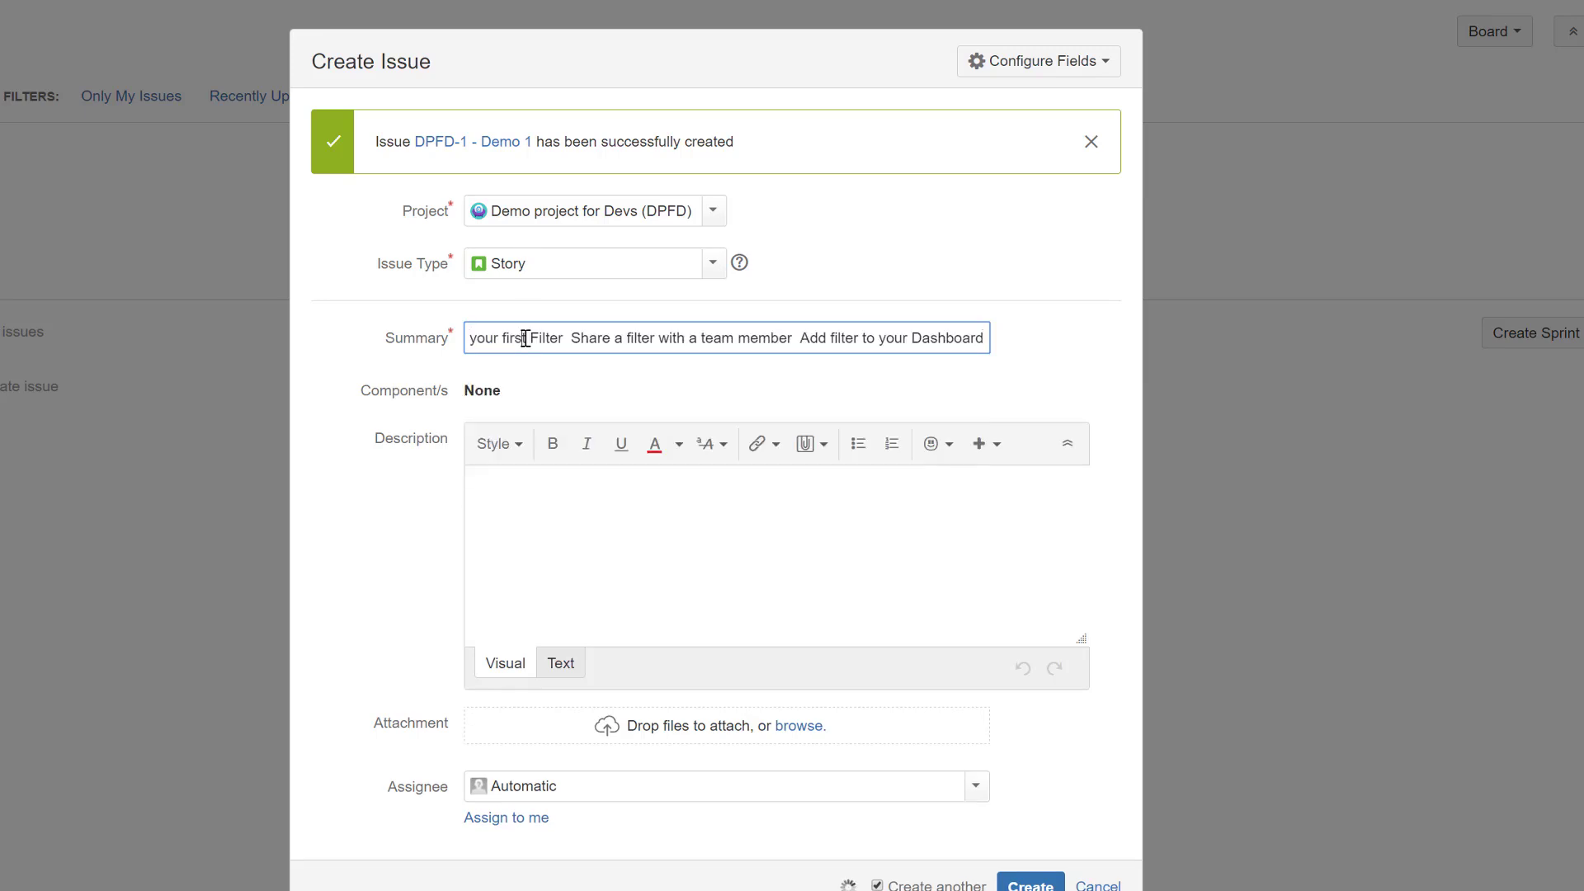
Create a second story with the summary "Demo 2" and the description "demo2".
click(526, 337)
key(Down)
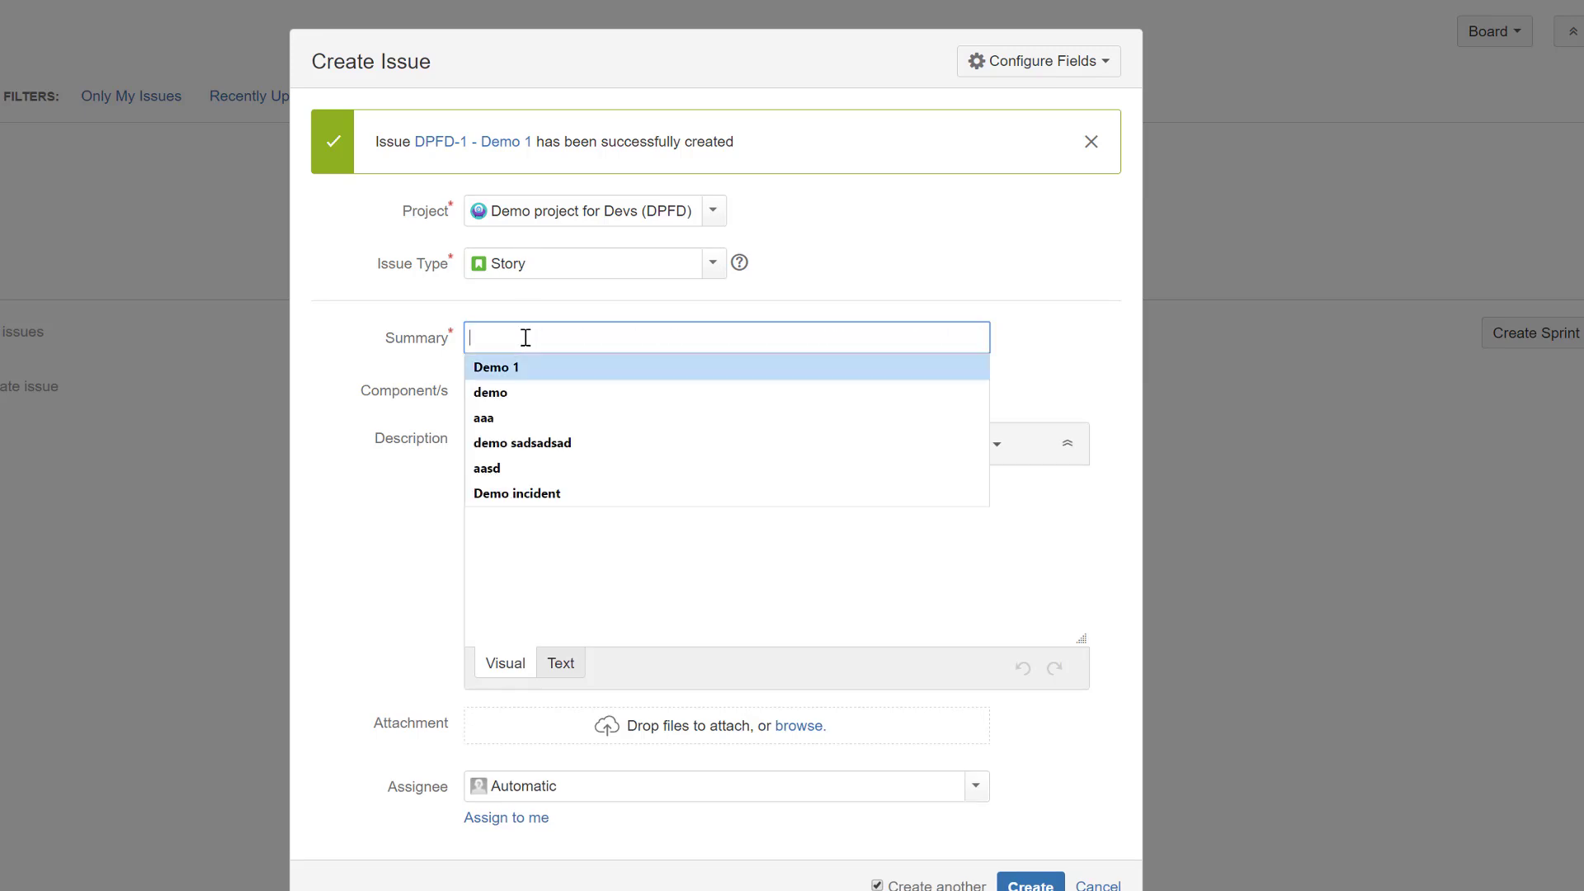
key(Return)
key(BackSpace)
text(2)
key(Tab)
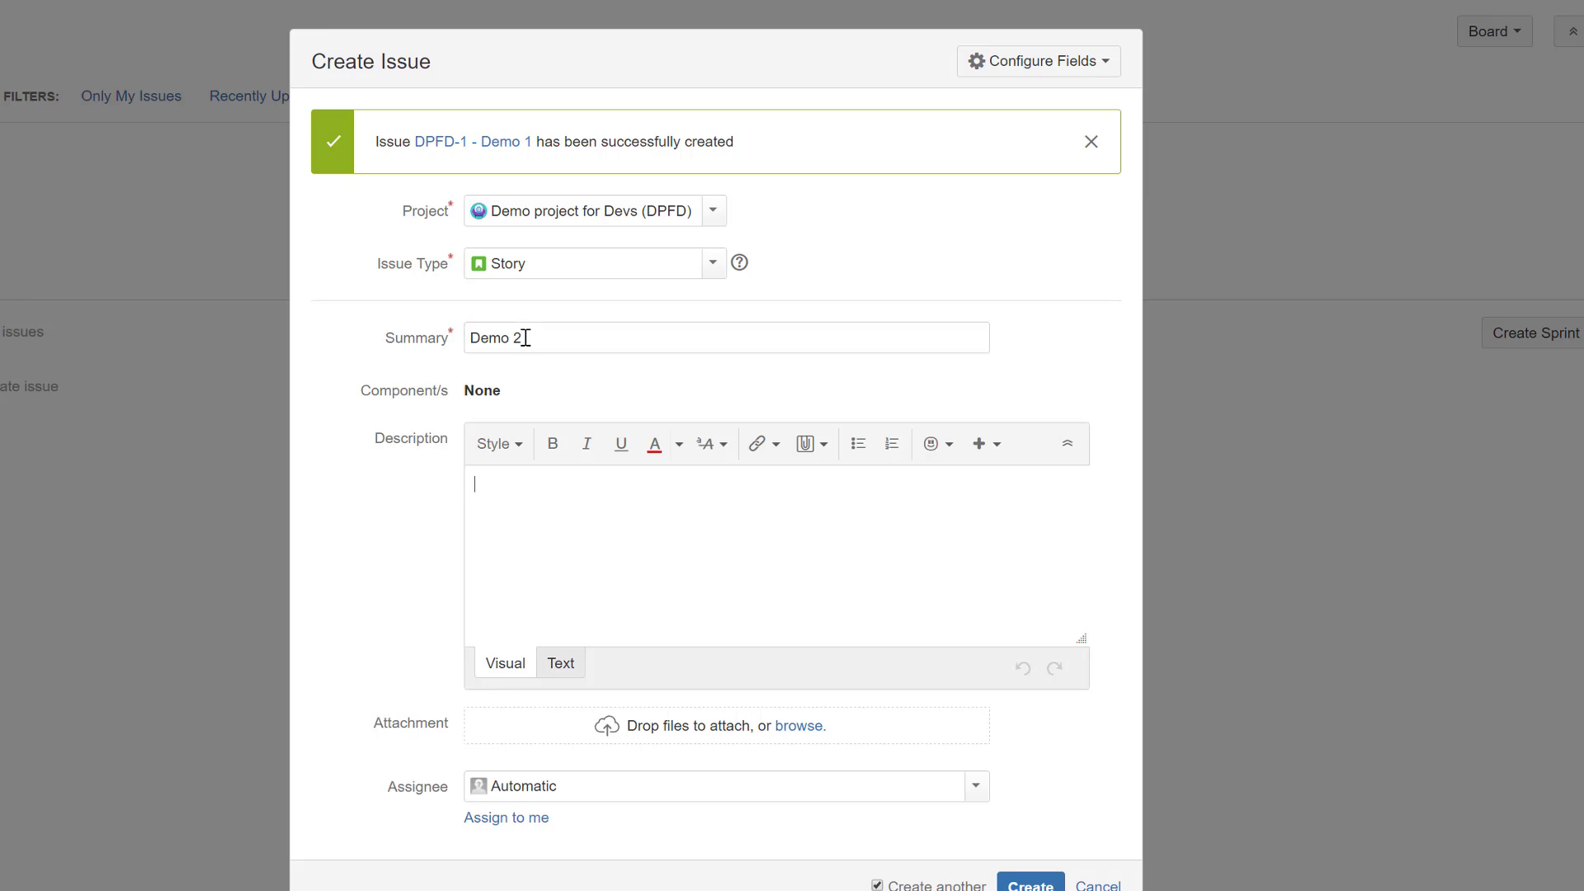
text(demo2)
click(1030, 883)
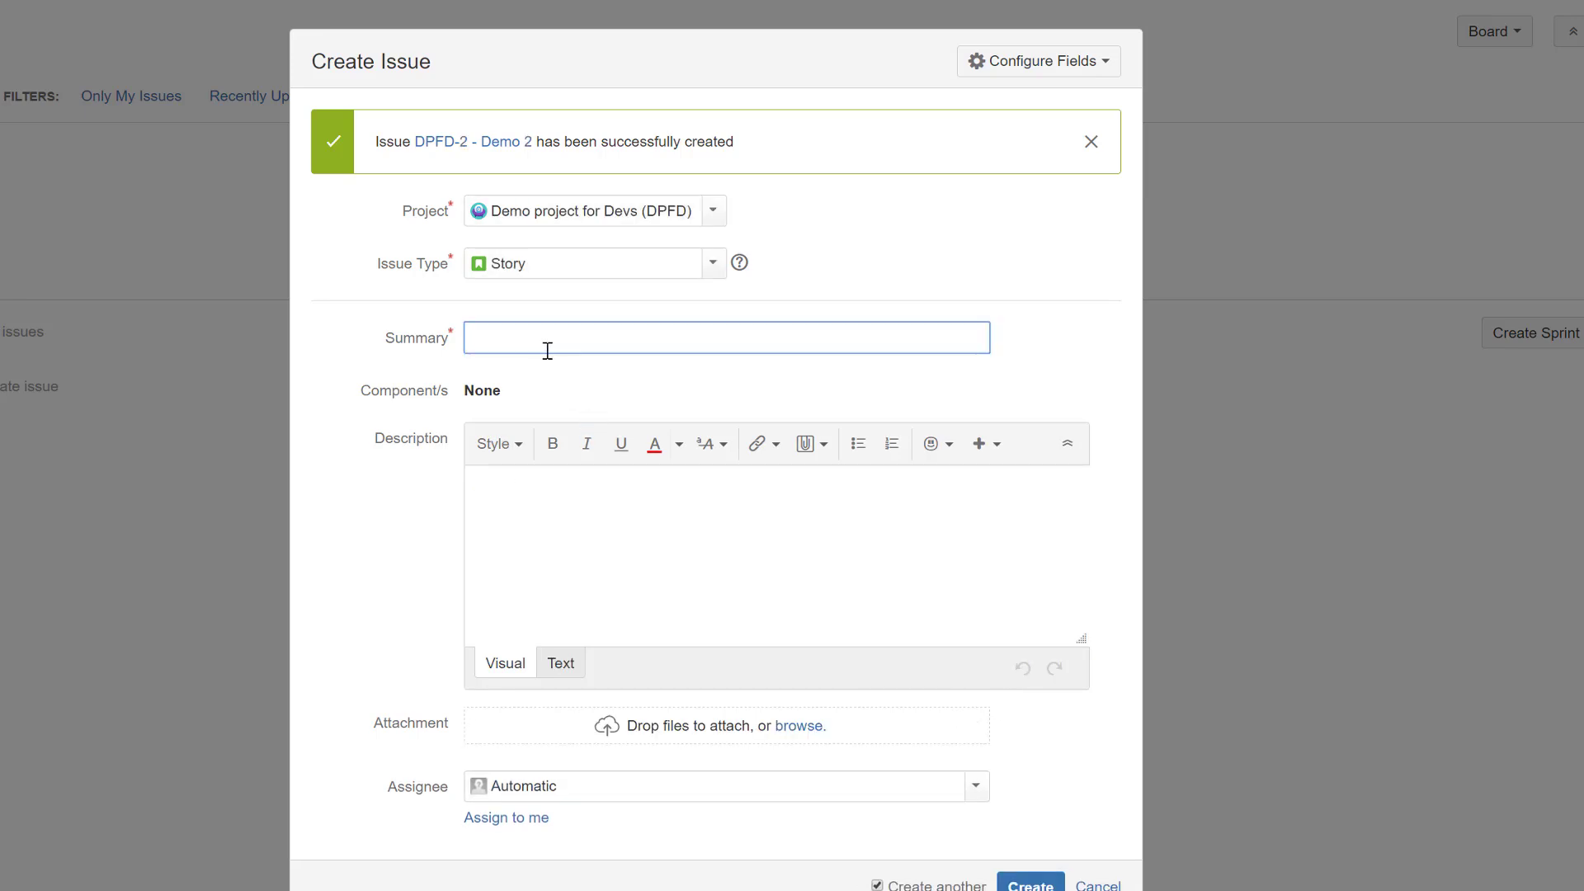
Create a third story with the summary "Demo 3" and the description "demo".
text(de)
key(Down)
key(Return)
key(BackSpace)
text(3)
click(573, 500)
text(demo)
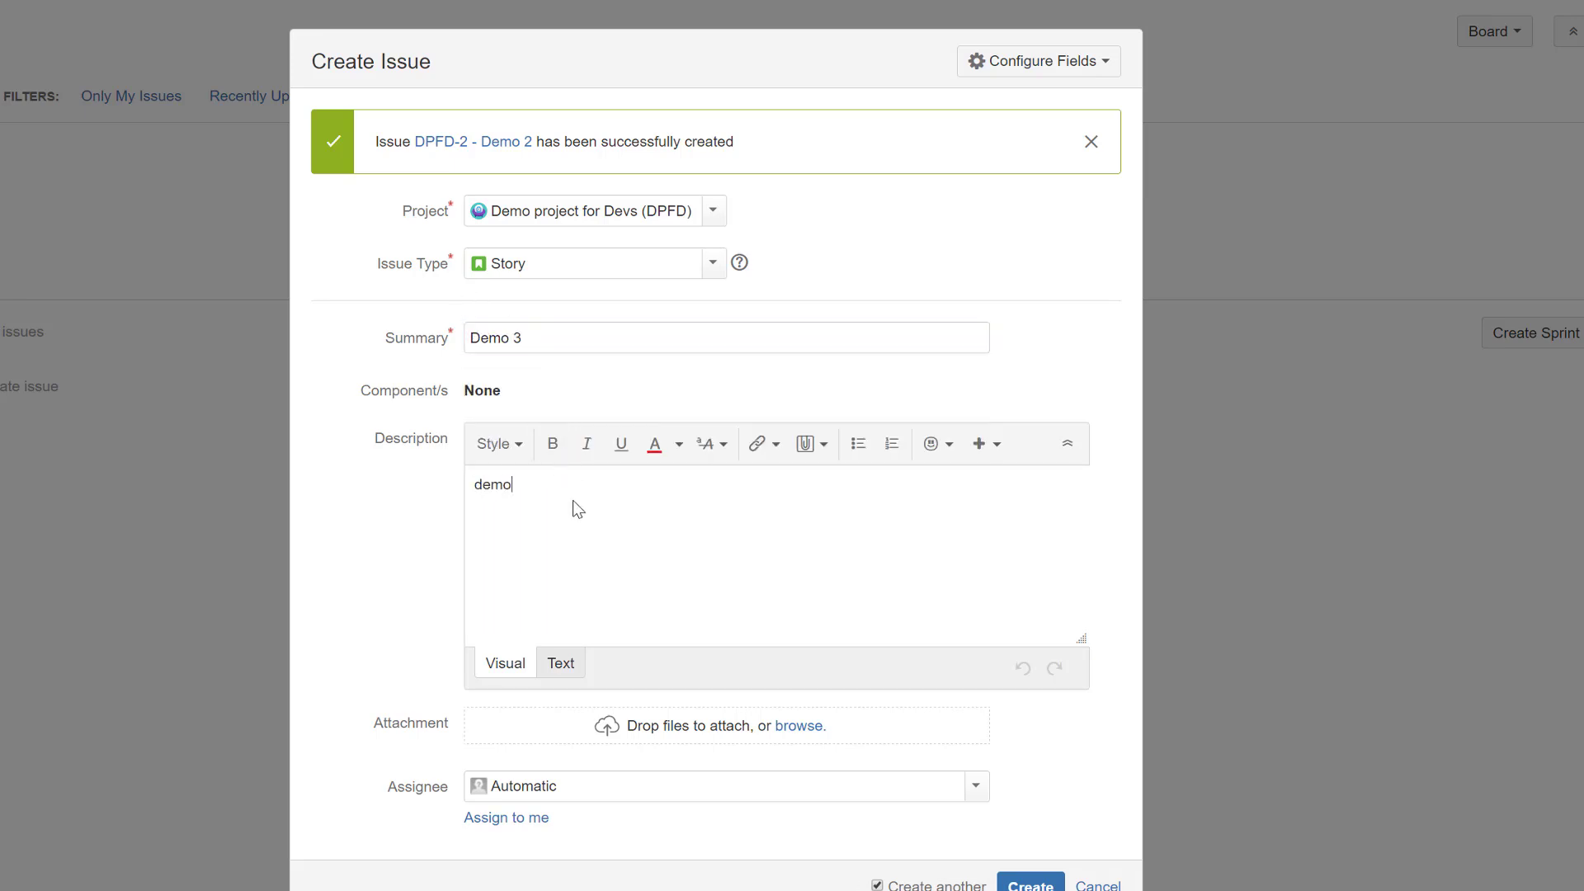
click(1026, 882)
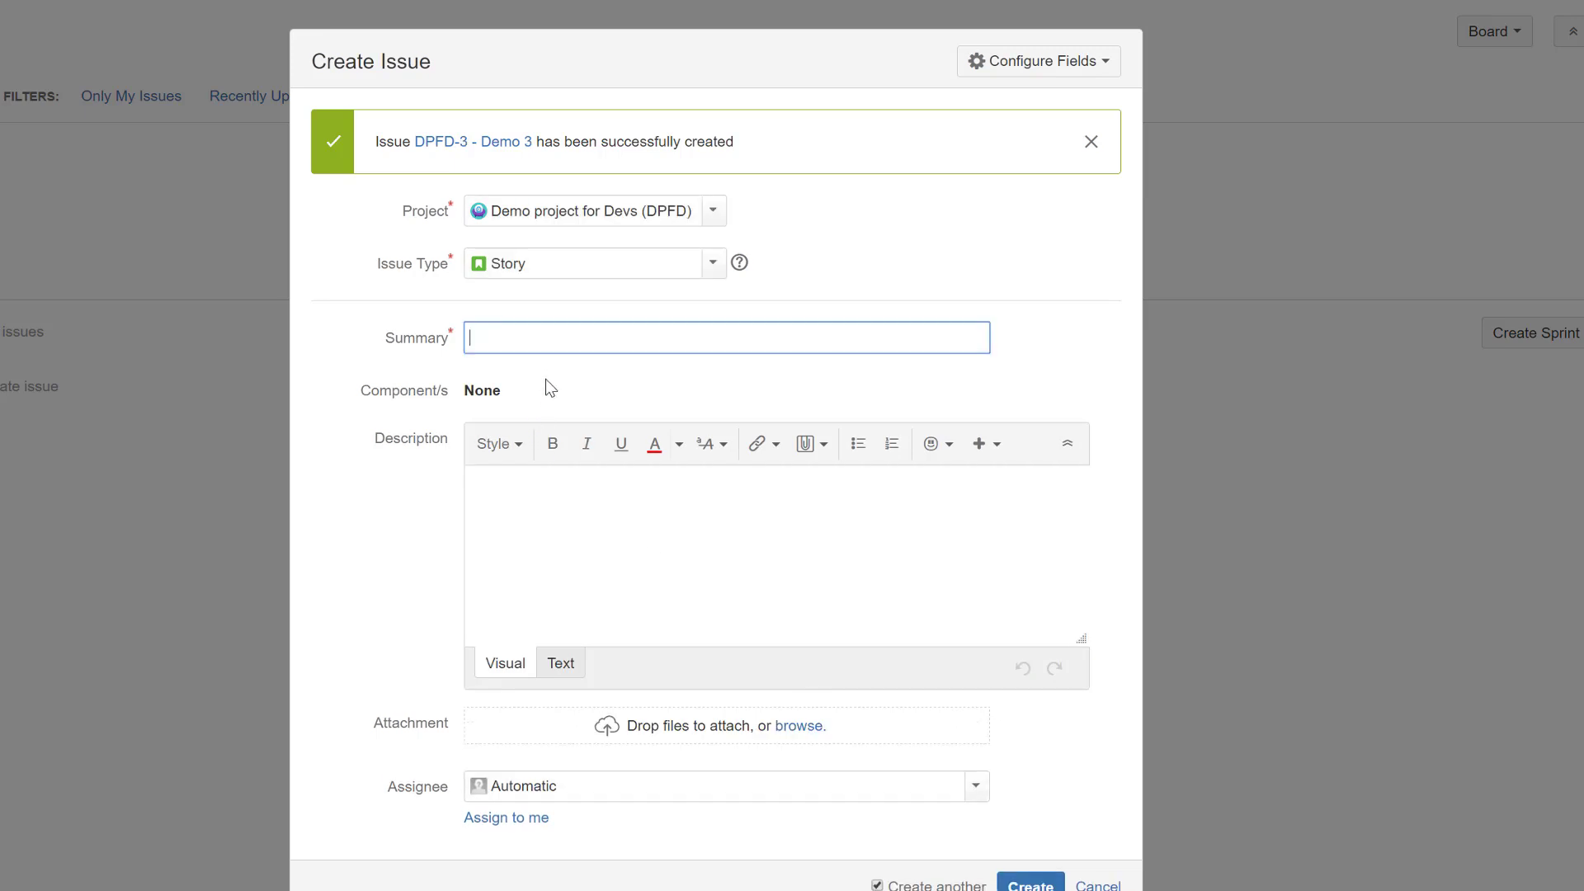
Create a fourth story with the summary "Demo 4" and the description "demo", and close the issue form.
text(demo)
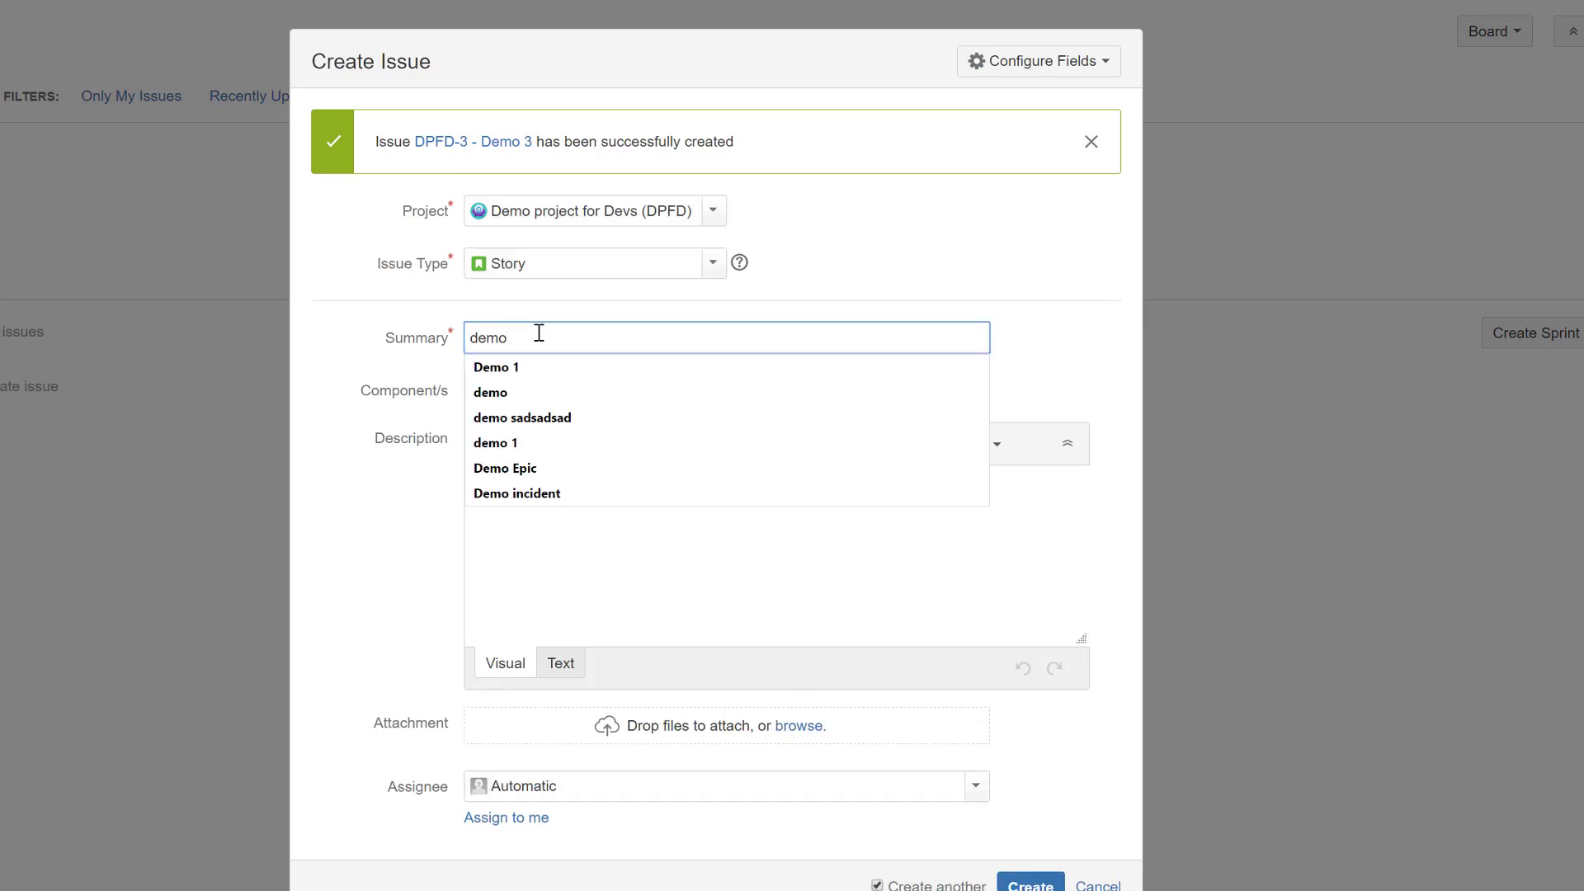
key(Down)
key(BackSpace)
text(4)
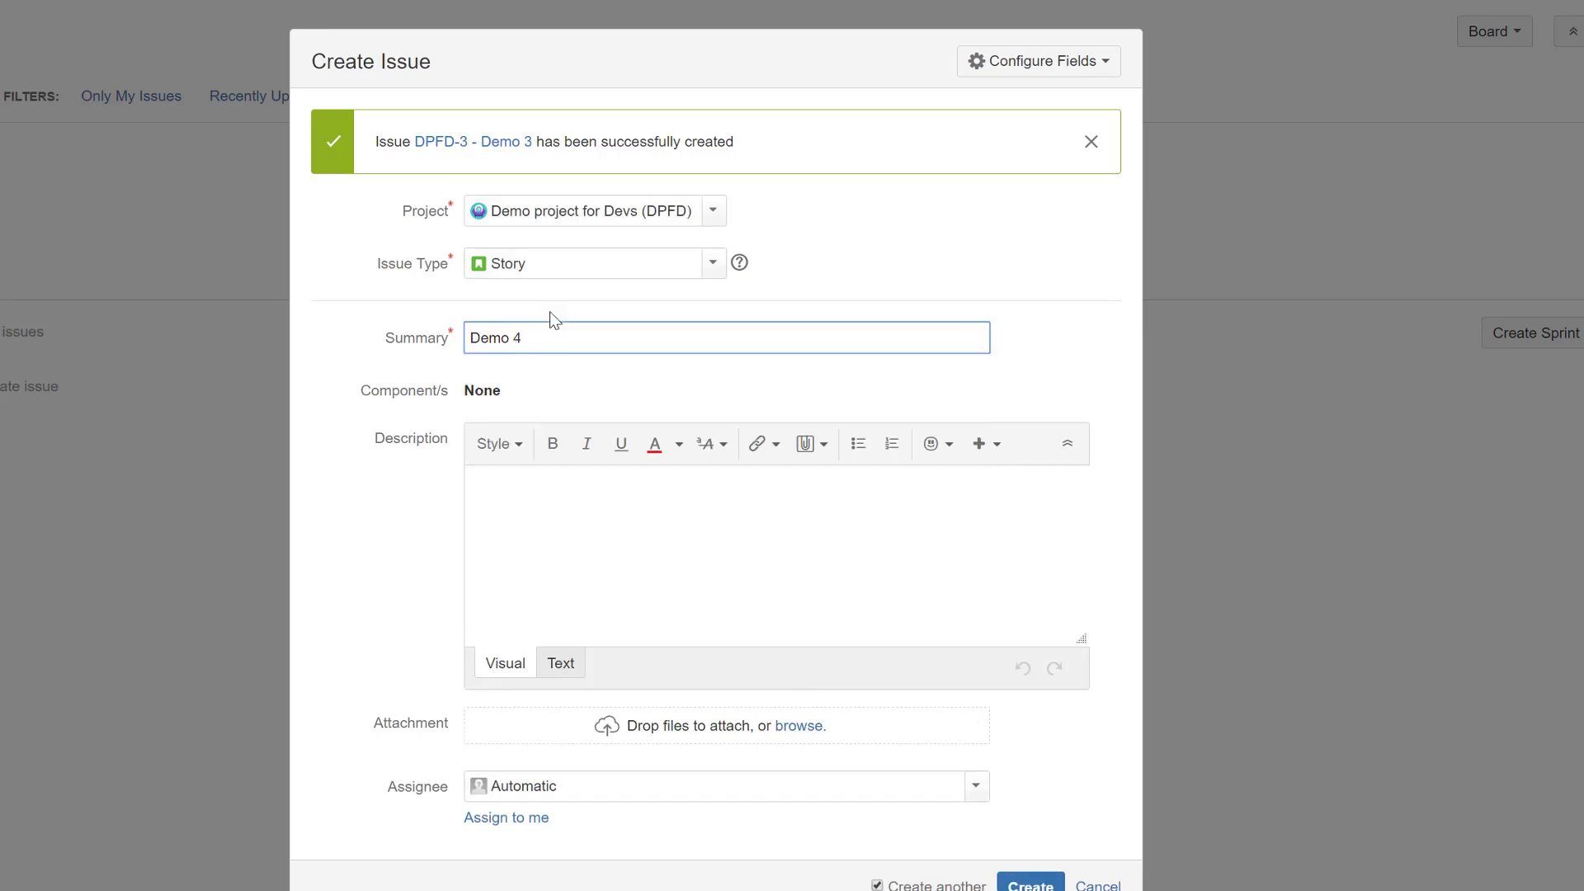
click(631, 511)
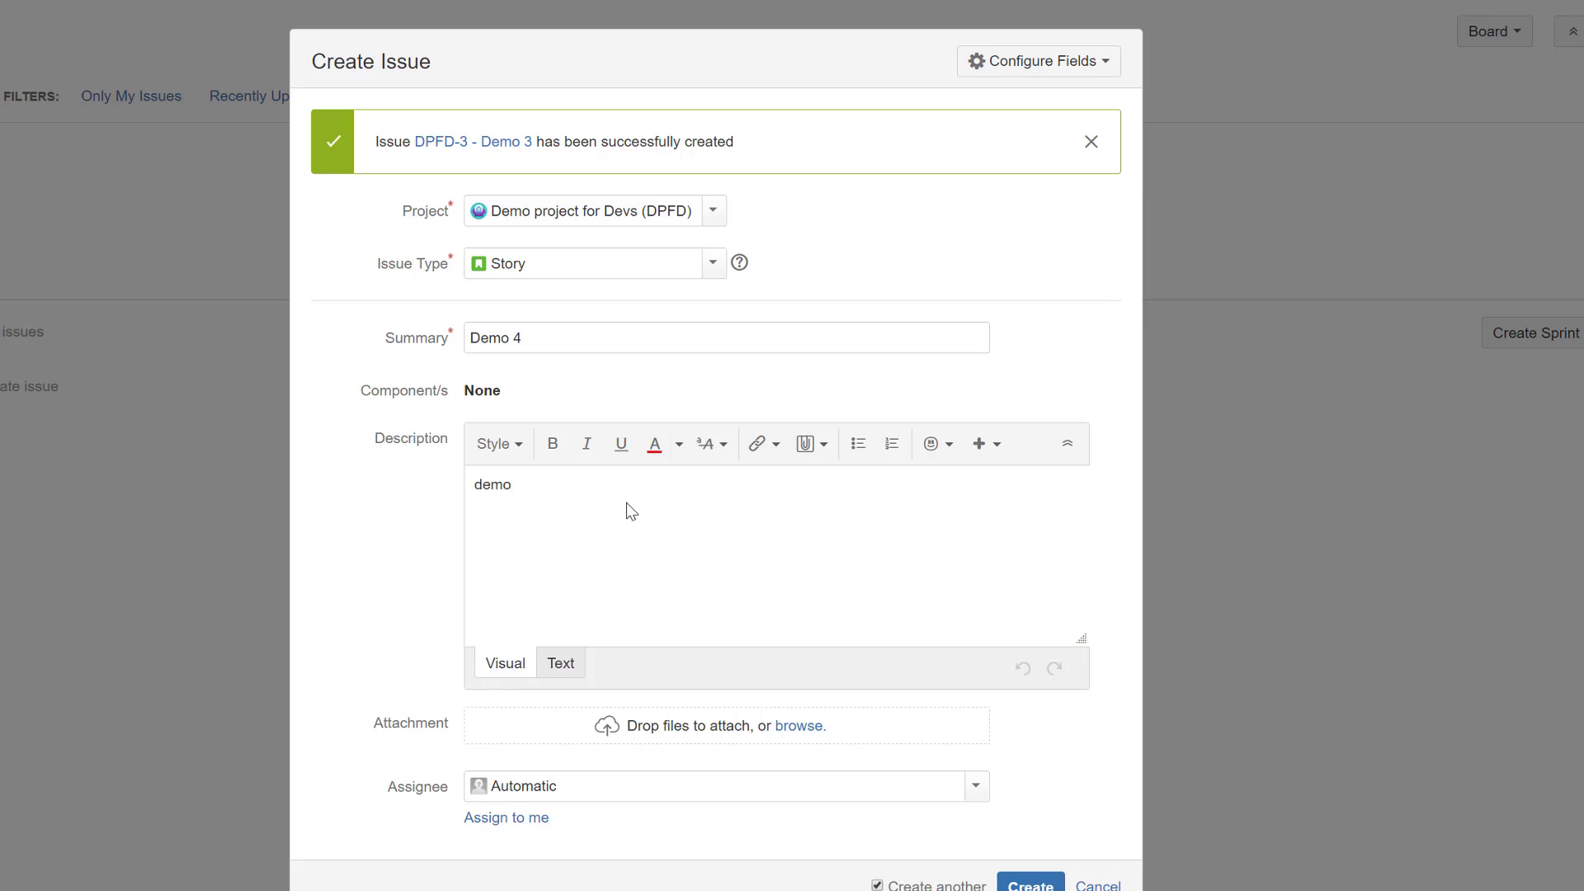
click(1031, 884)
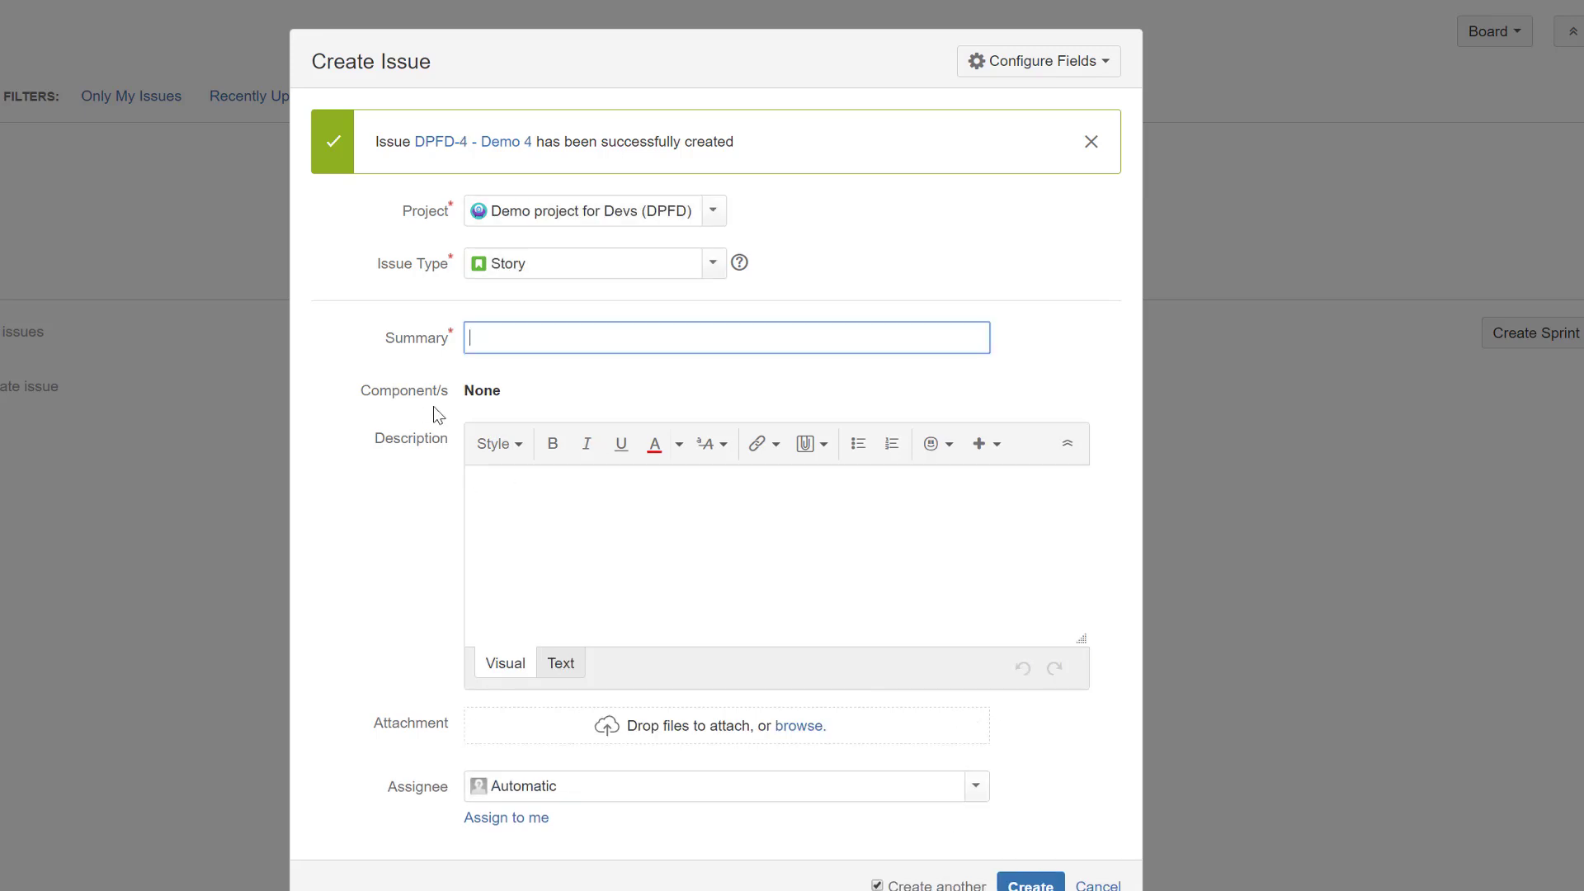
click(1099, 885)
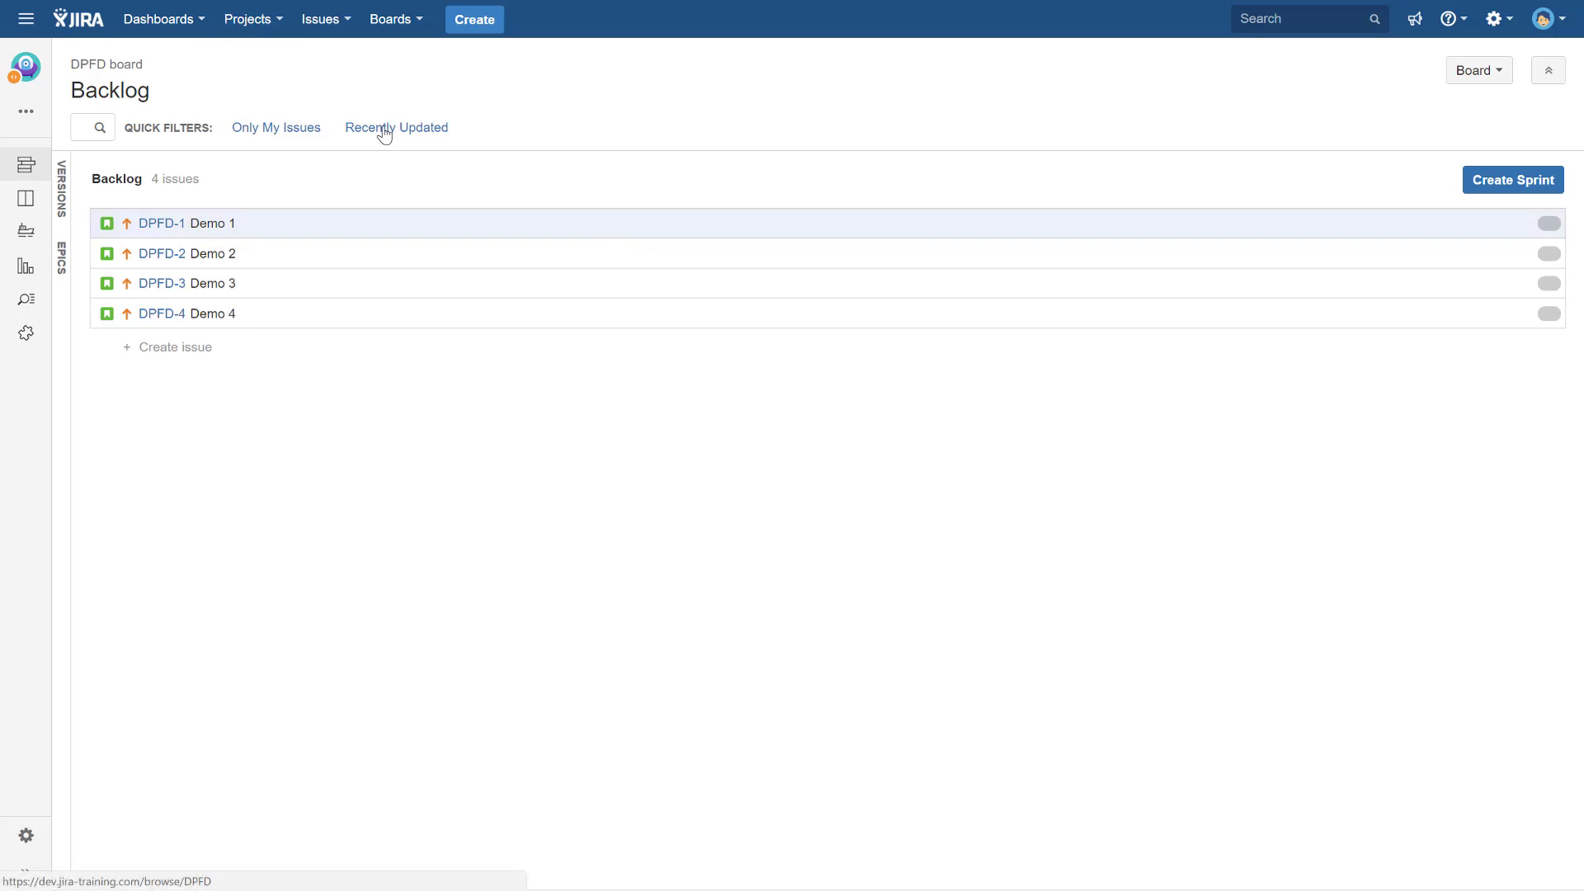
Create a sprint and reprioritise the backlog issues into the order Demo 4, Demo 1, Demo 3, Demo 2.
click(1500, 189)
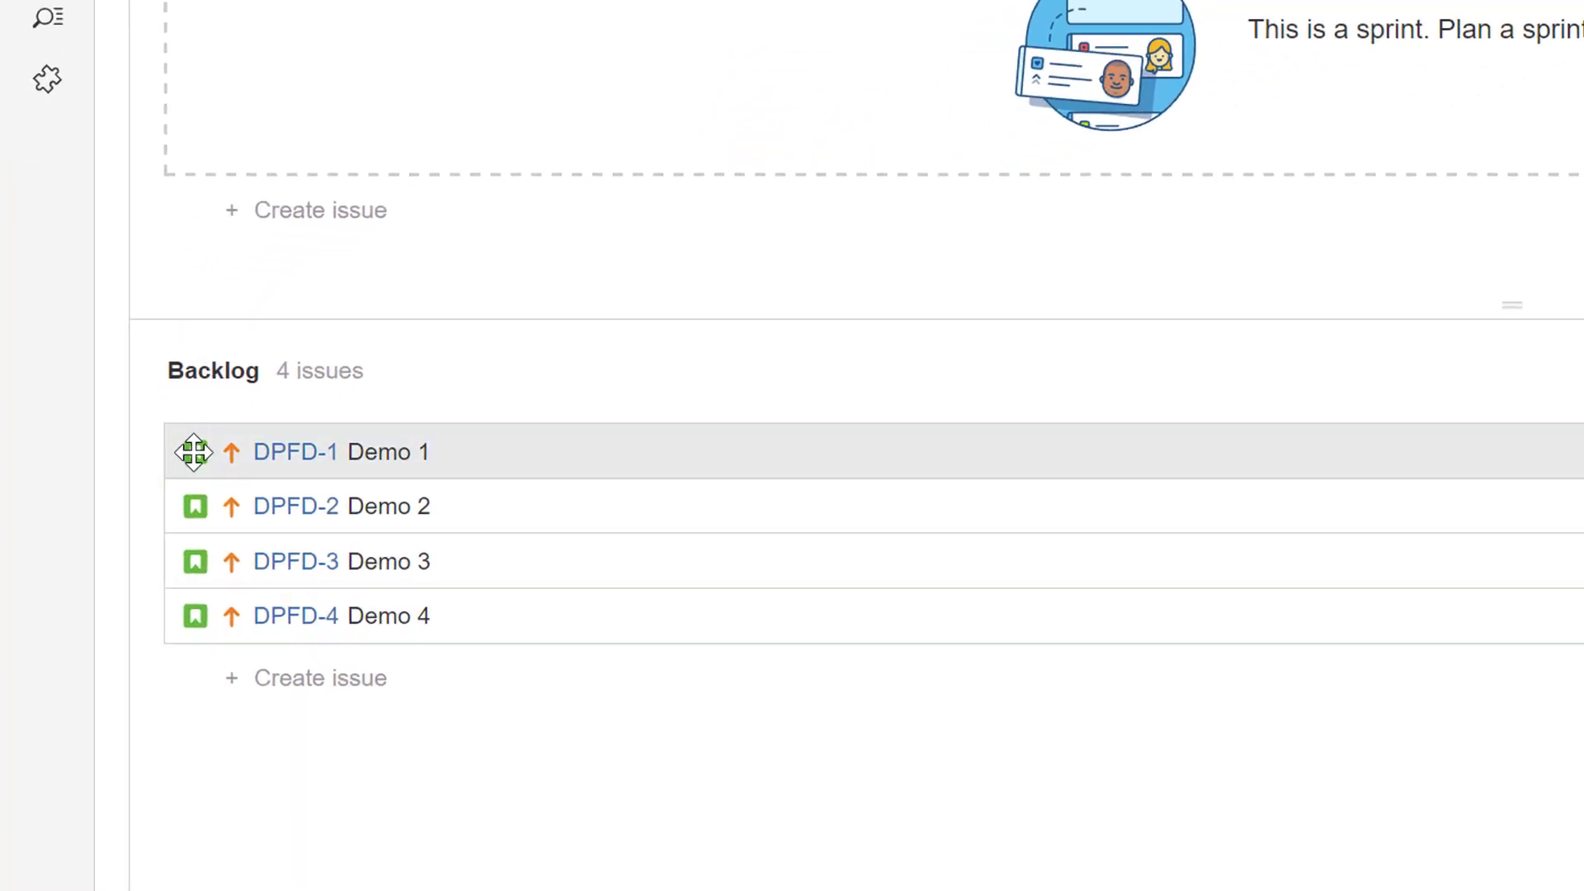
drag(193, 452, 193, 509)
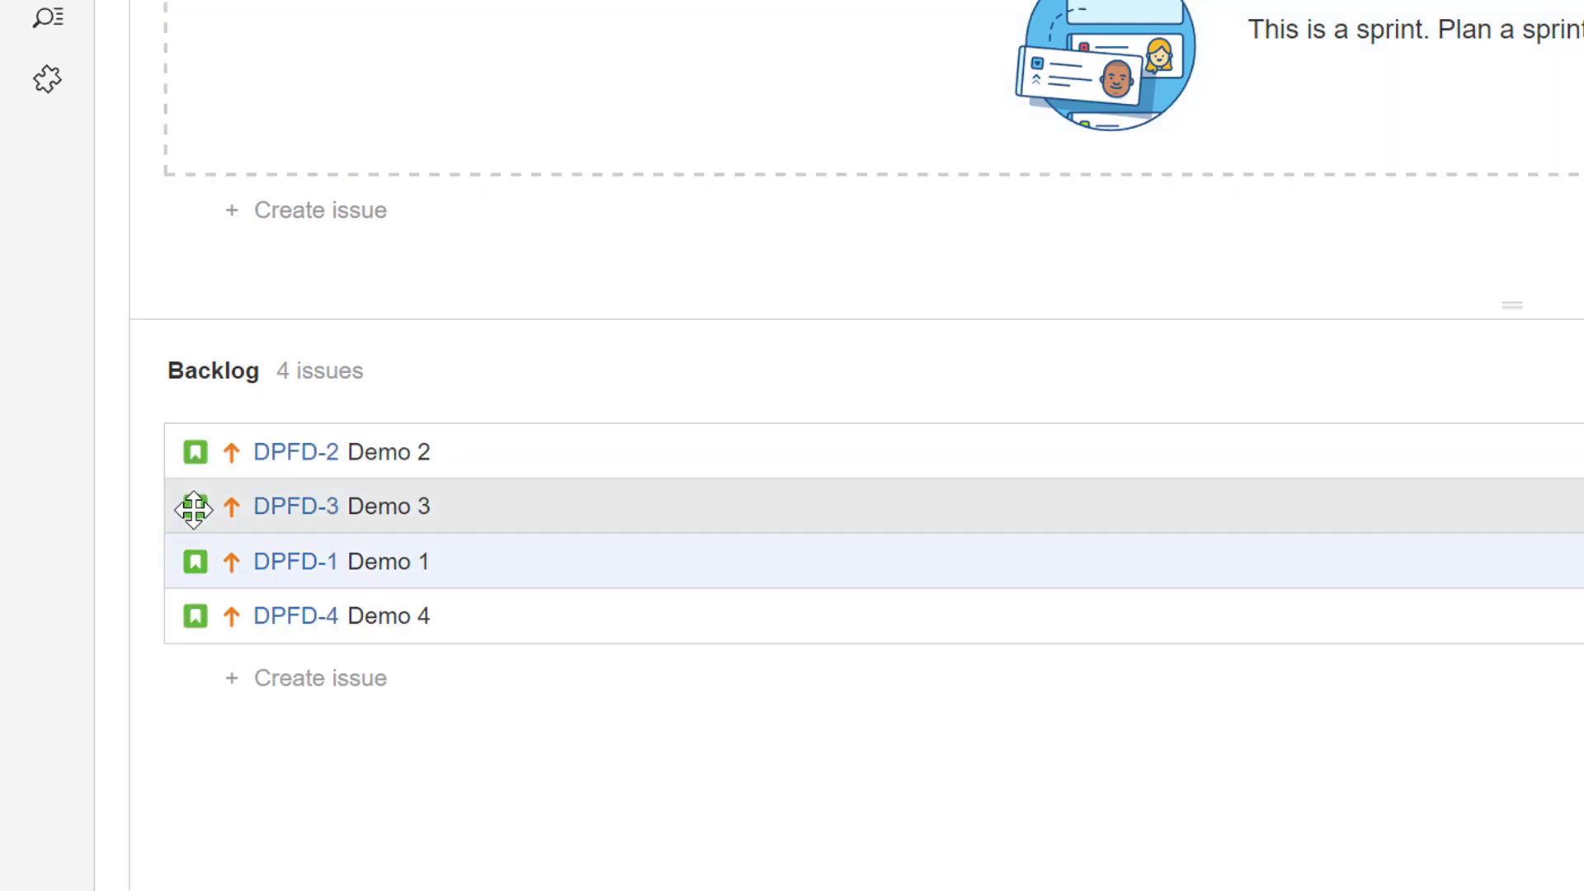
drag(189, 453, 198, 538)
drag(188, 444, 181, 610)
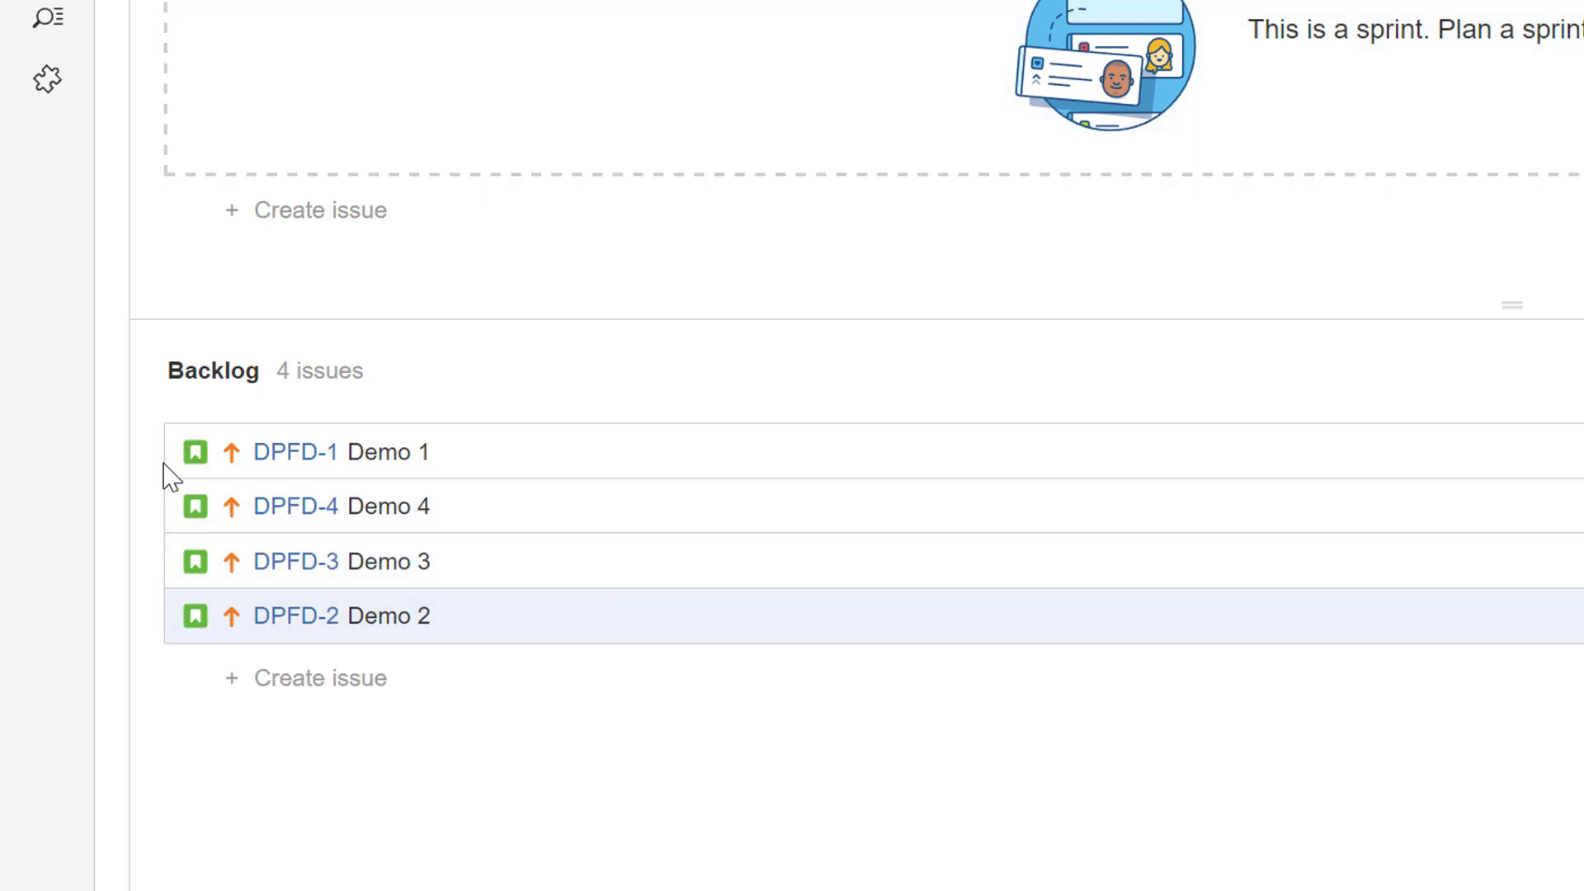
drag(166, 450, 181, 534)
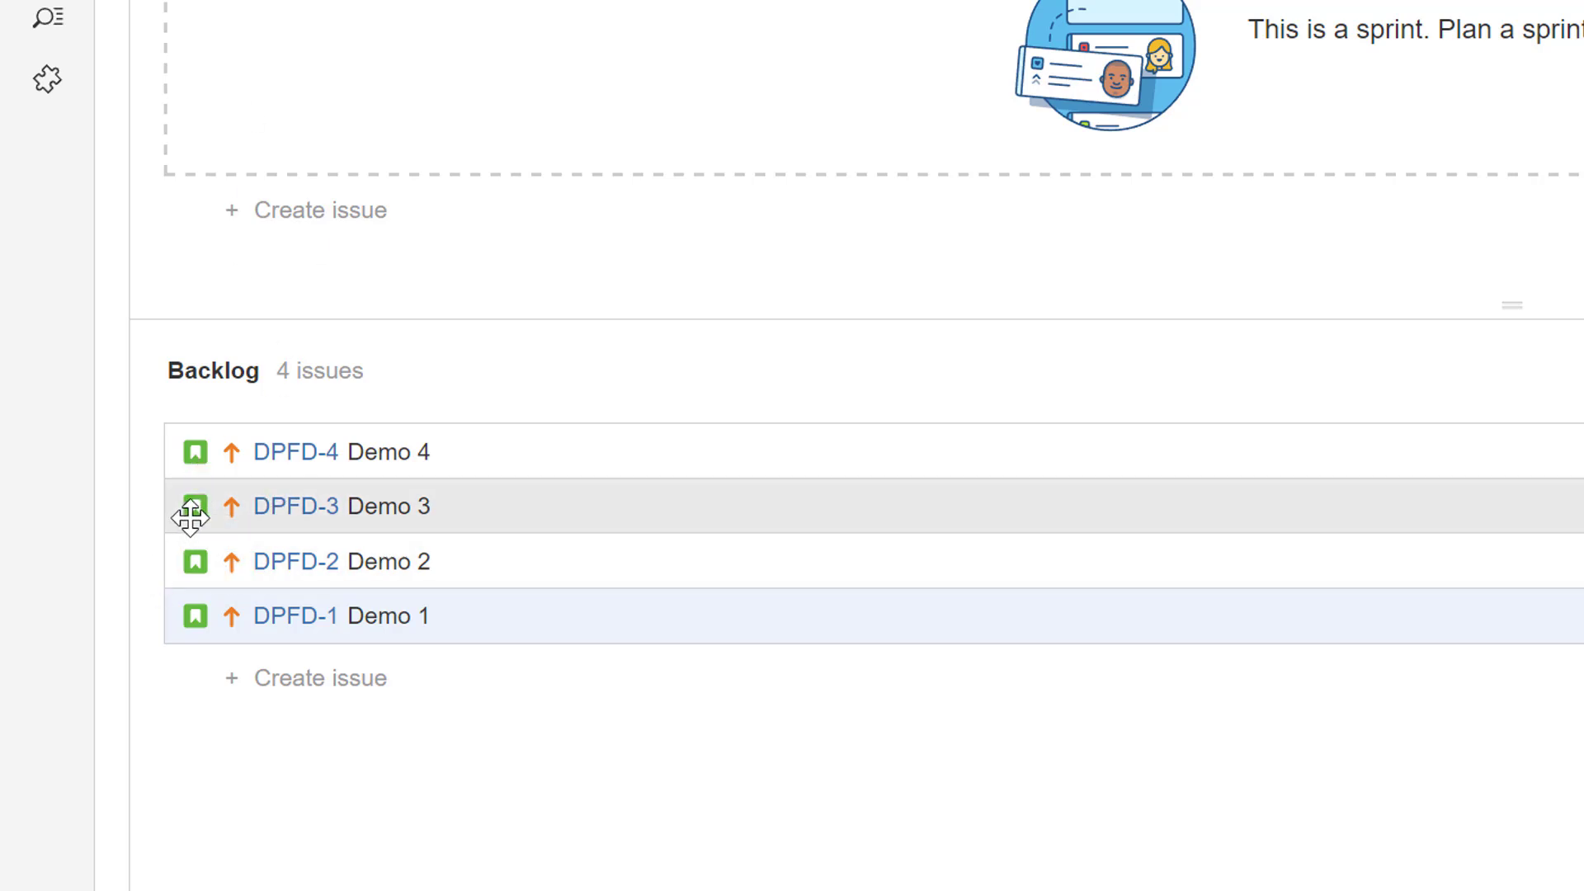
drag(187, 507, 193, 584)
drag(195, 506, 183, 604)
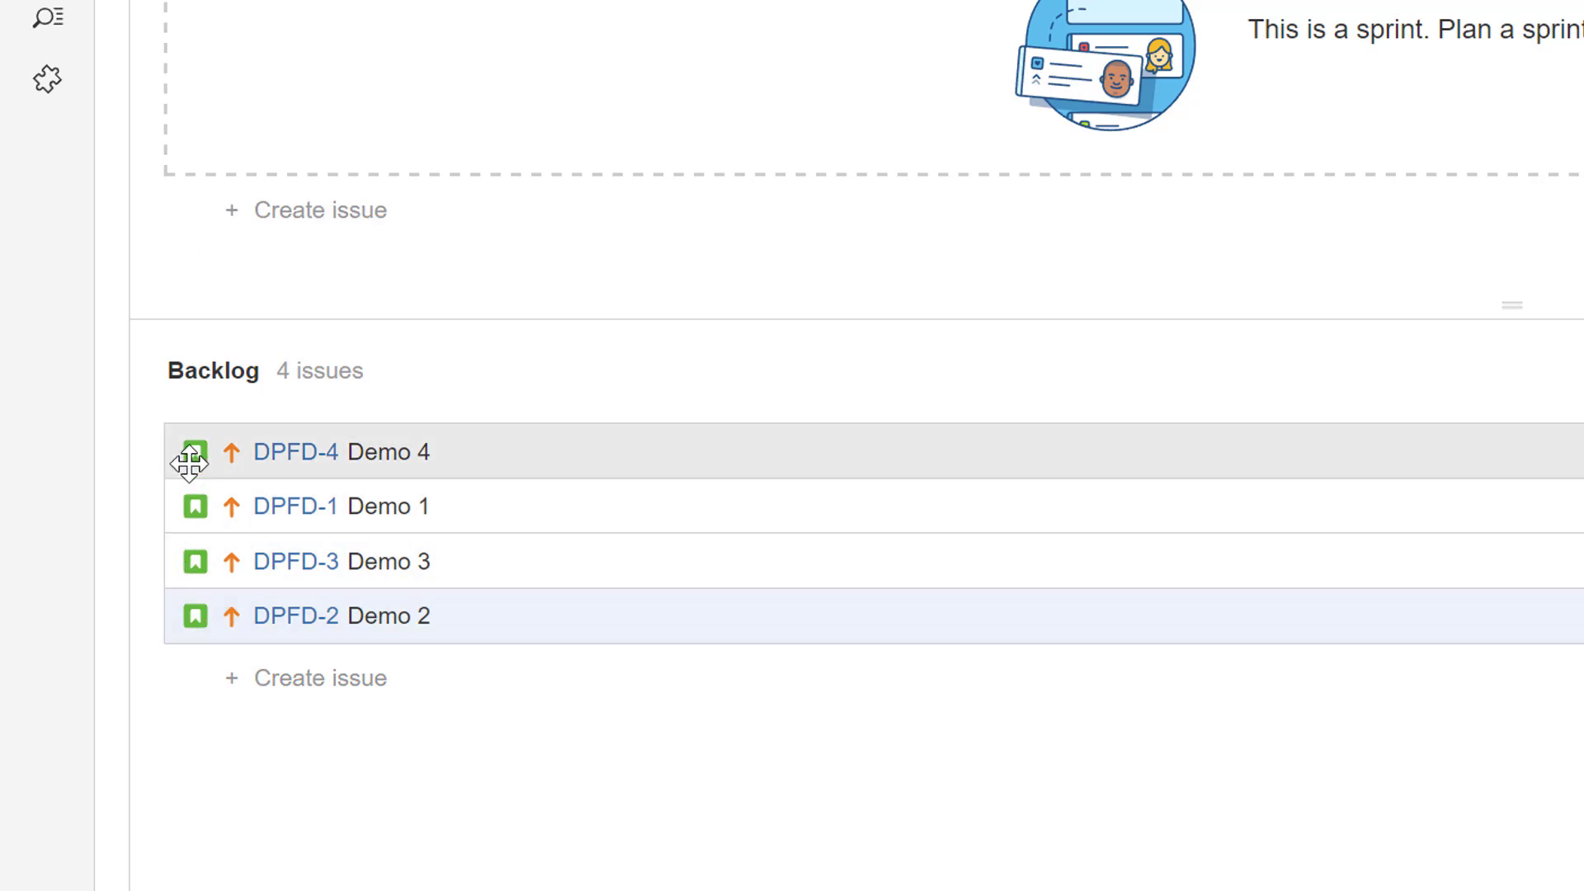
Move Demo 4 from the backlog into DPFD Sprint 1 and create two more sprints.
drag(192, 445, 184, 12)
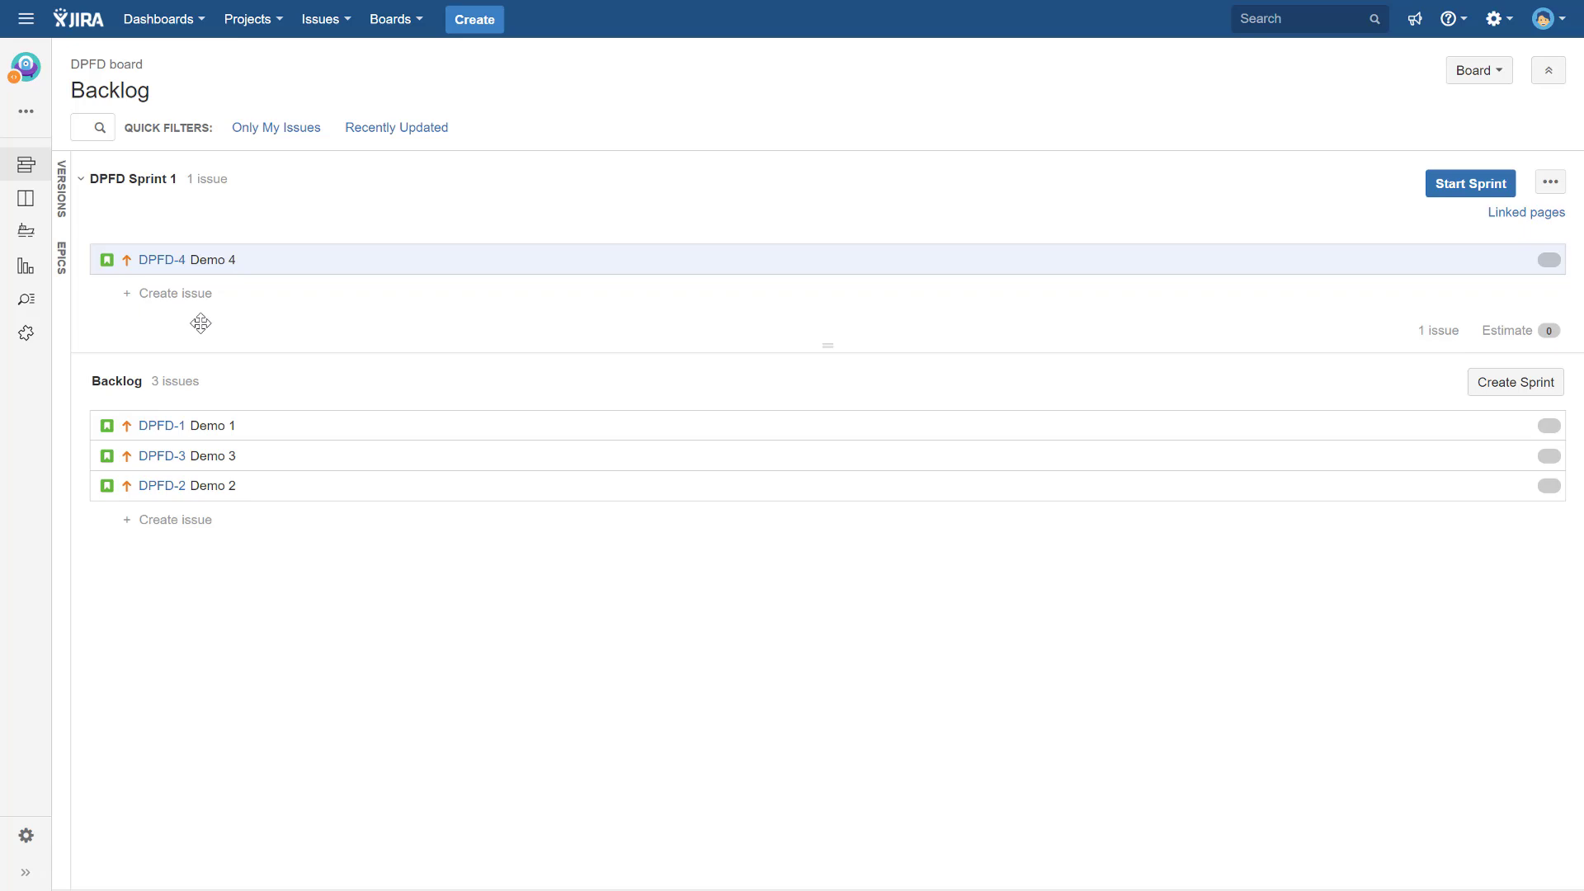
click(1473, 391)
click(1518, 601)
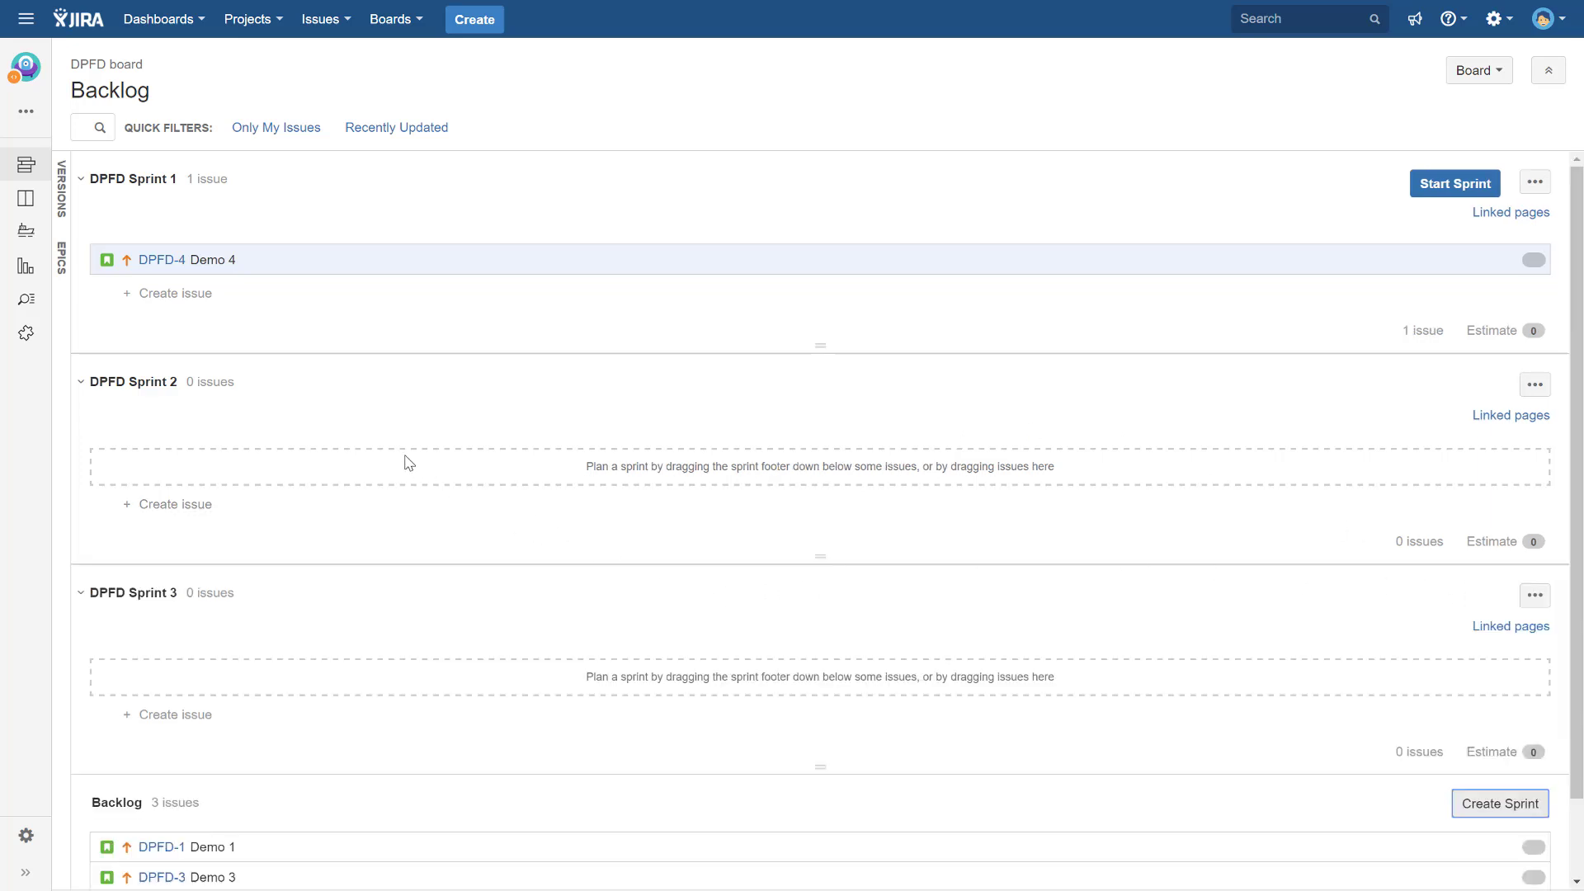
Move Demo 1 from the backlog into DPFD Sprint 1 and Demo 3 into DPFD Sprint 2.
scroll(478, 573, down, 2)
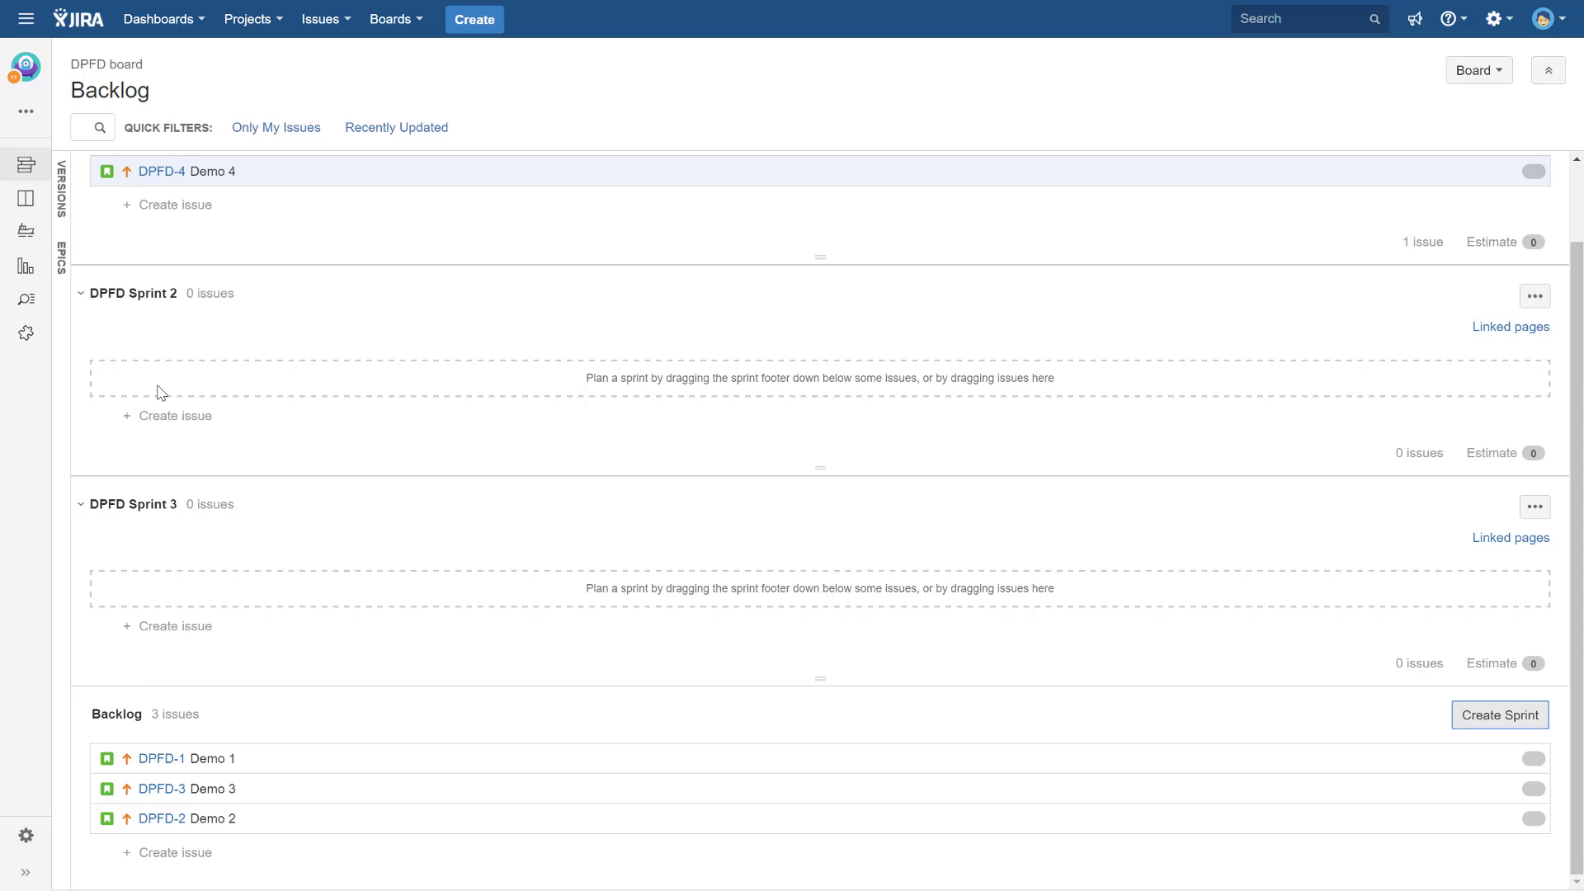
scroll(175, 413, up, 1)
scroll(175, 415, down, 1)
drag(148, 768, 138, 270)
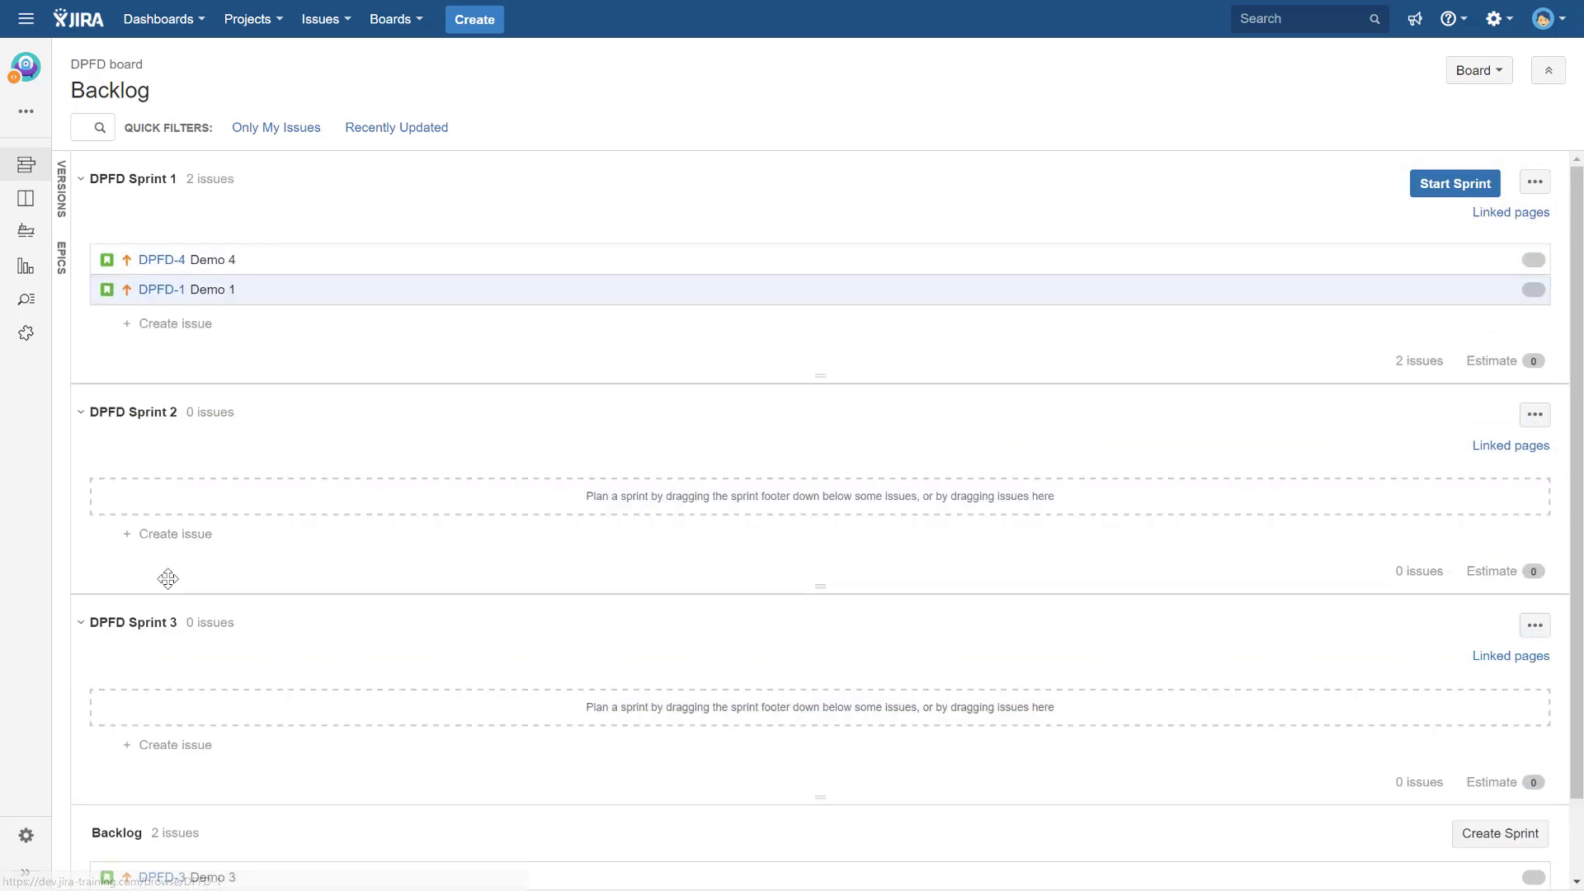
scroll(184, 743, down, 1)
drag(152, 785, 151, 493)
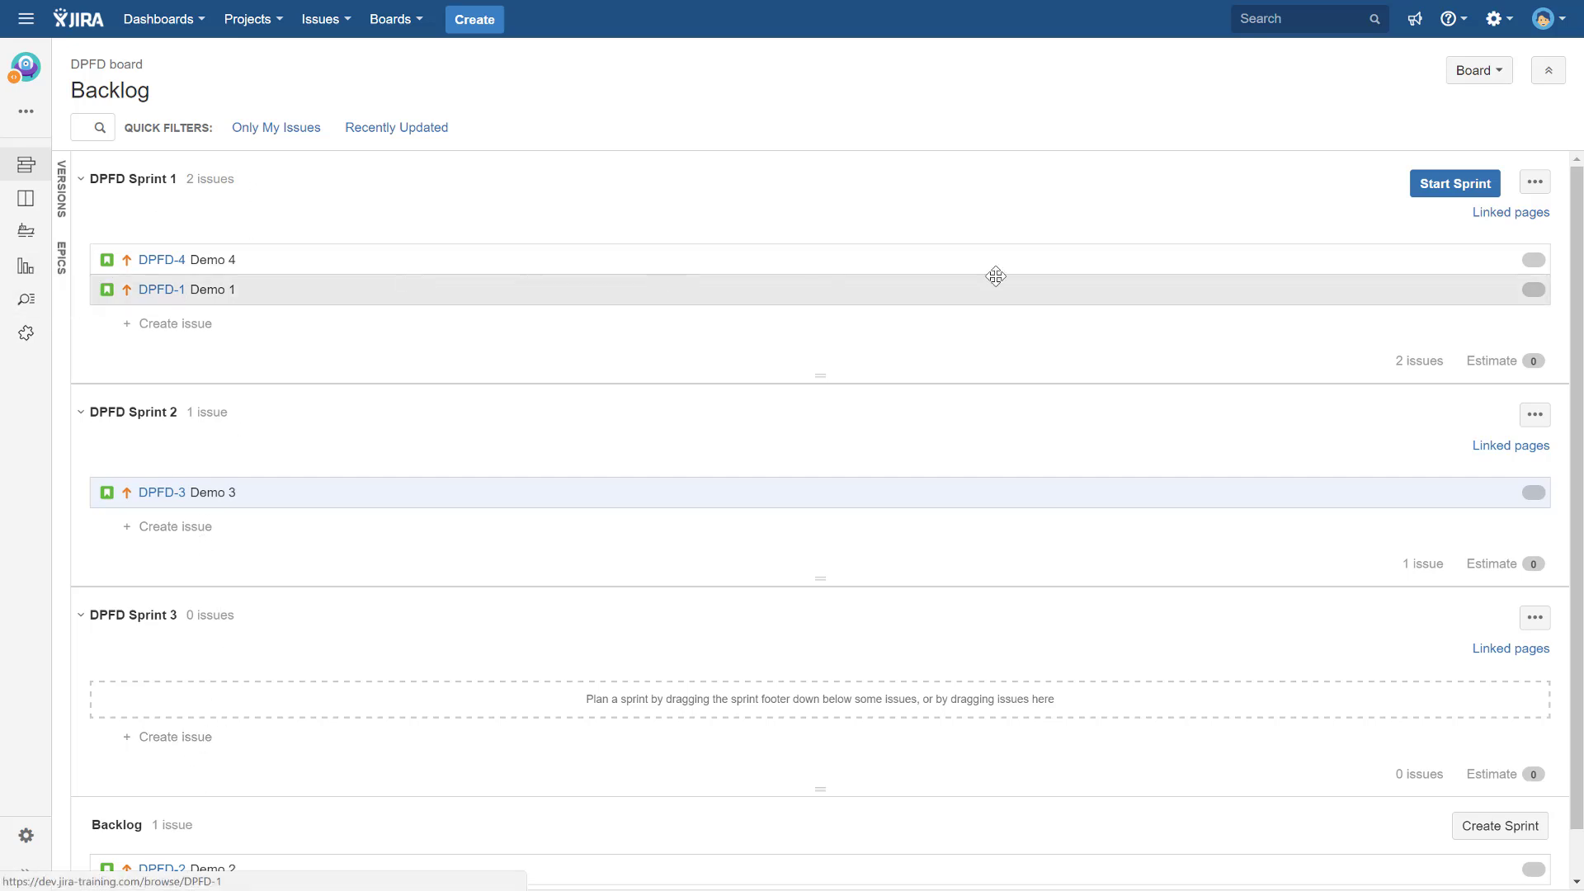
Check the sprint assignments of Demo 3 and Demo 1 in the project's open issues, and return to the backlog.
click(24, 302)
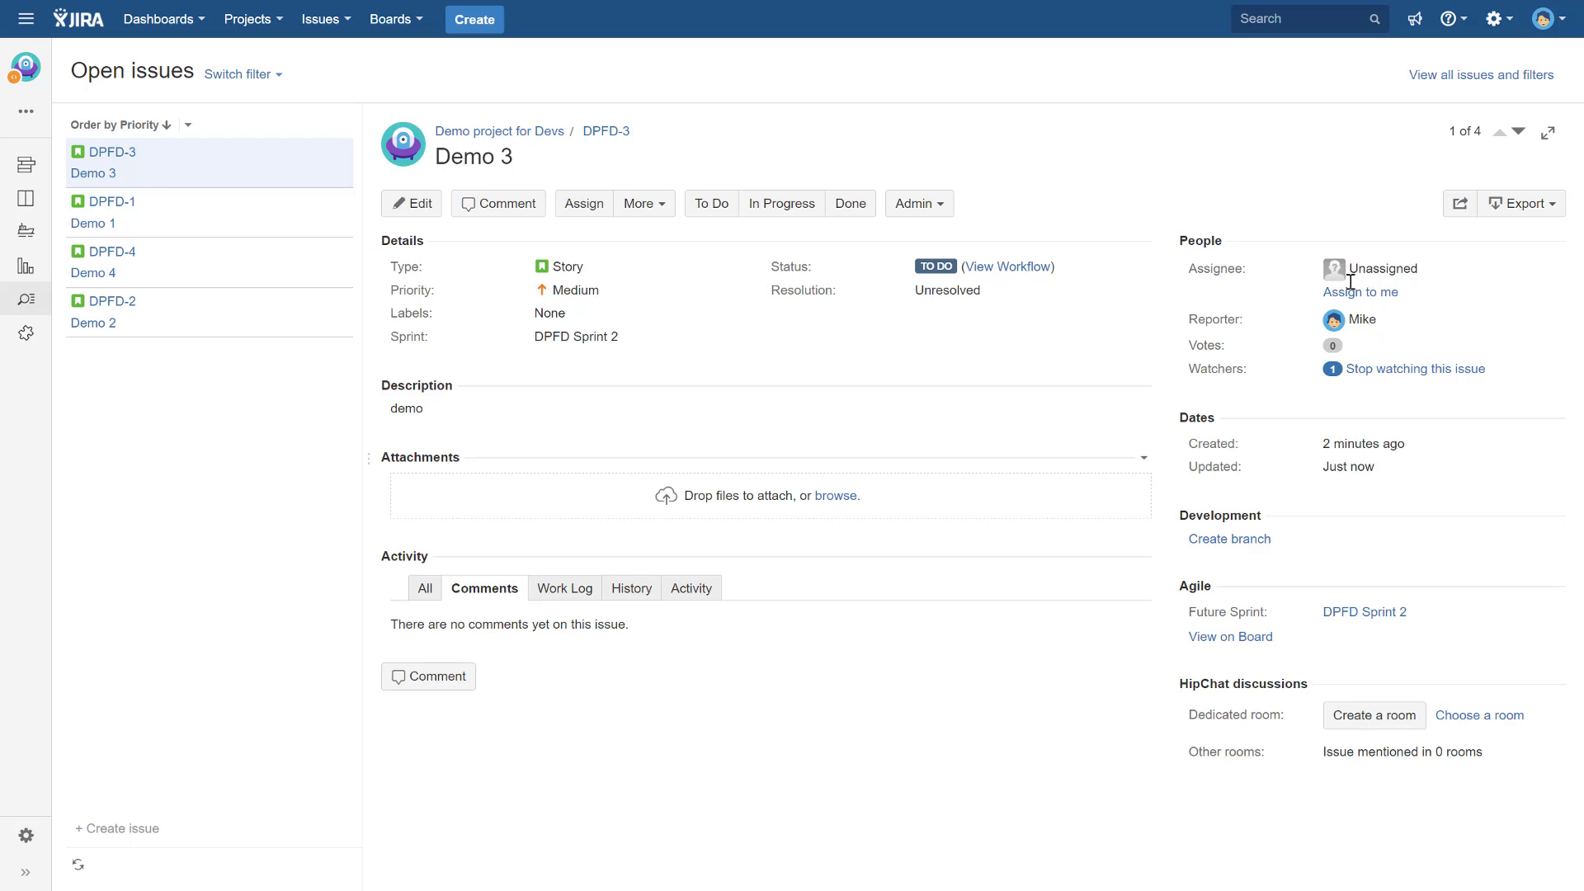
click(110, 203)
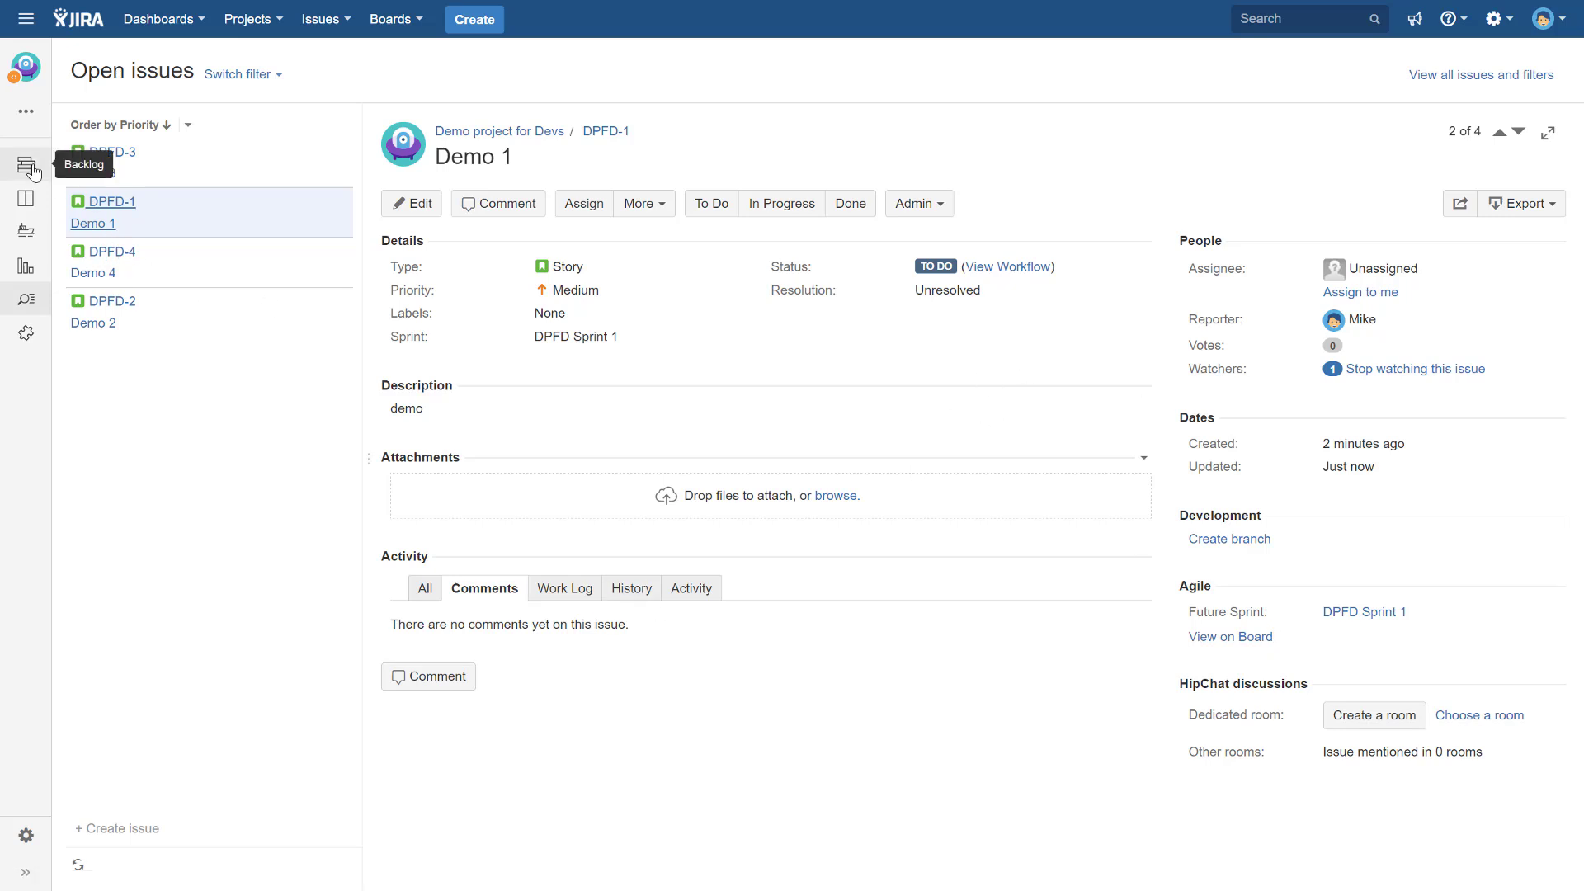
click(159, 269)
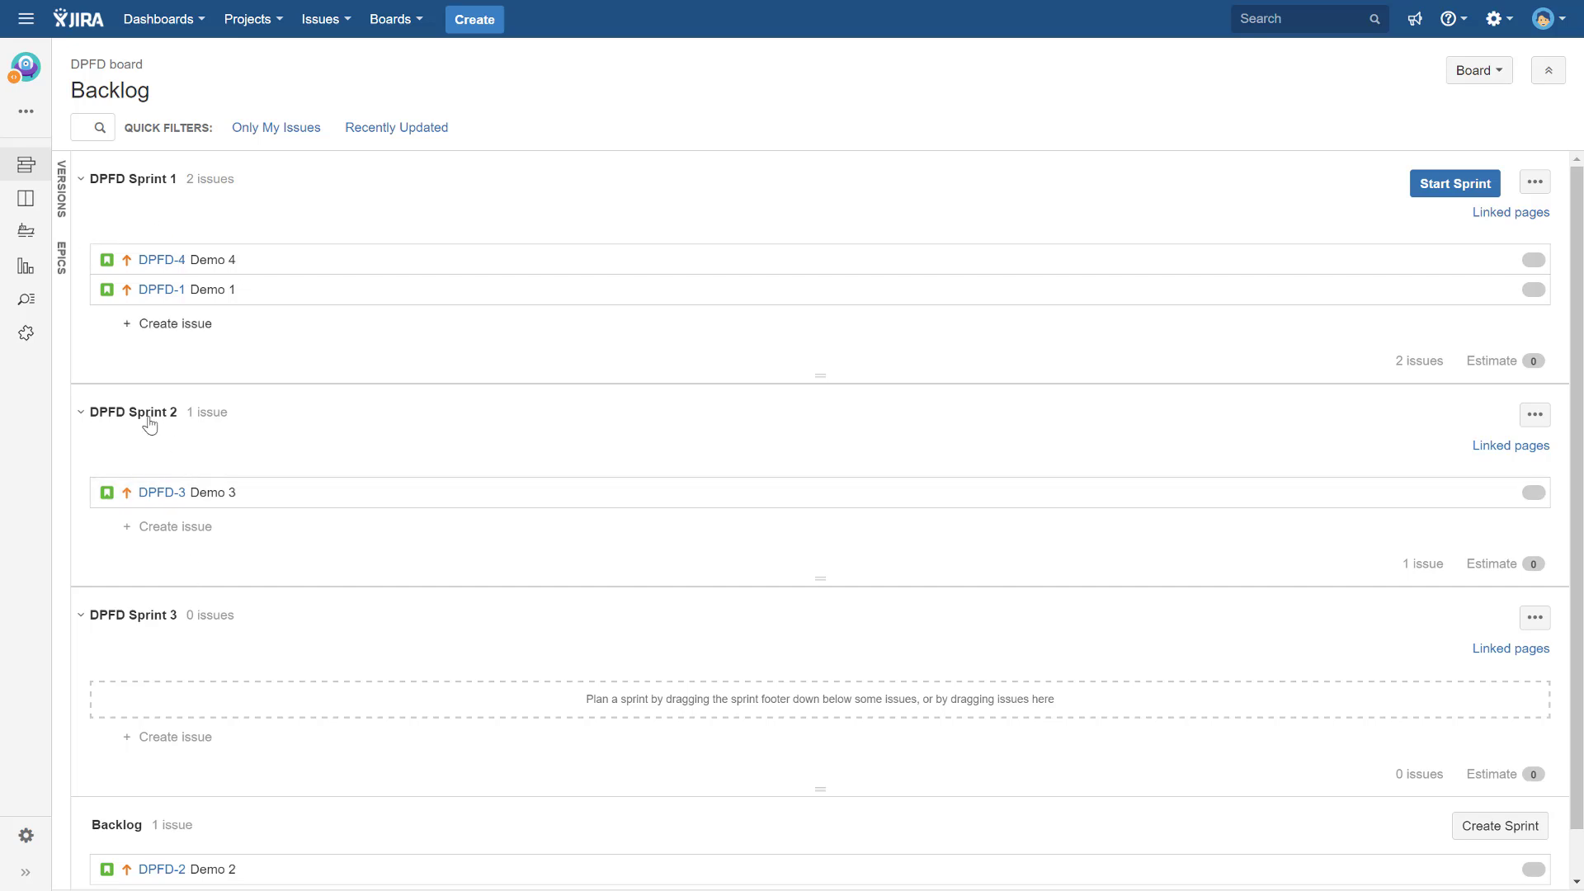
Move Demo 2 from the backlog into DPFD Sprint 2 below Demo 3.
scroll(229, 512, down, 1)
scroll(229, 513, up, 1)
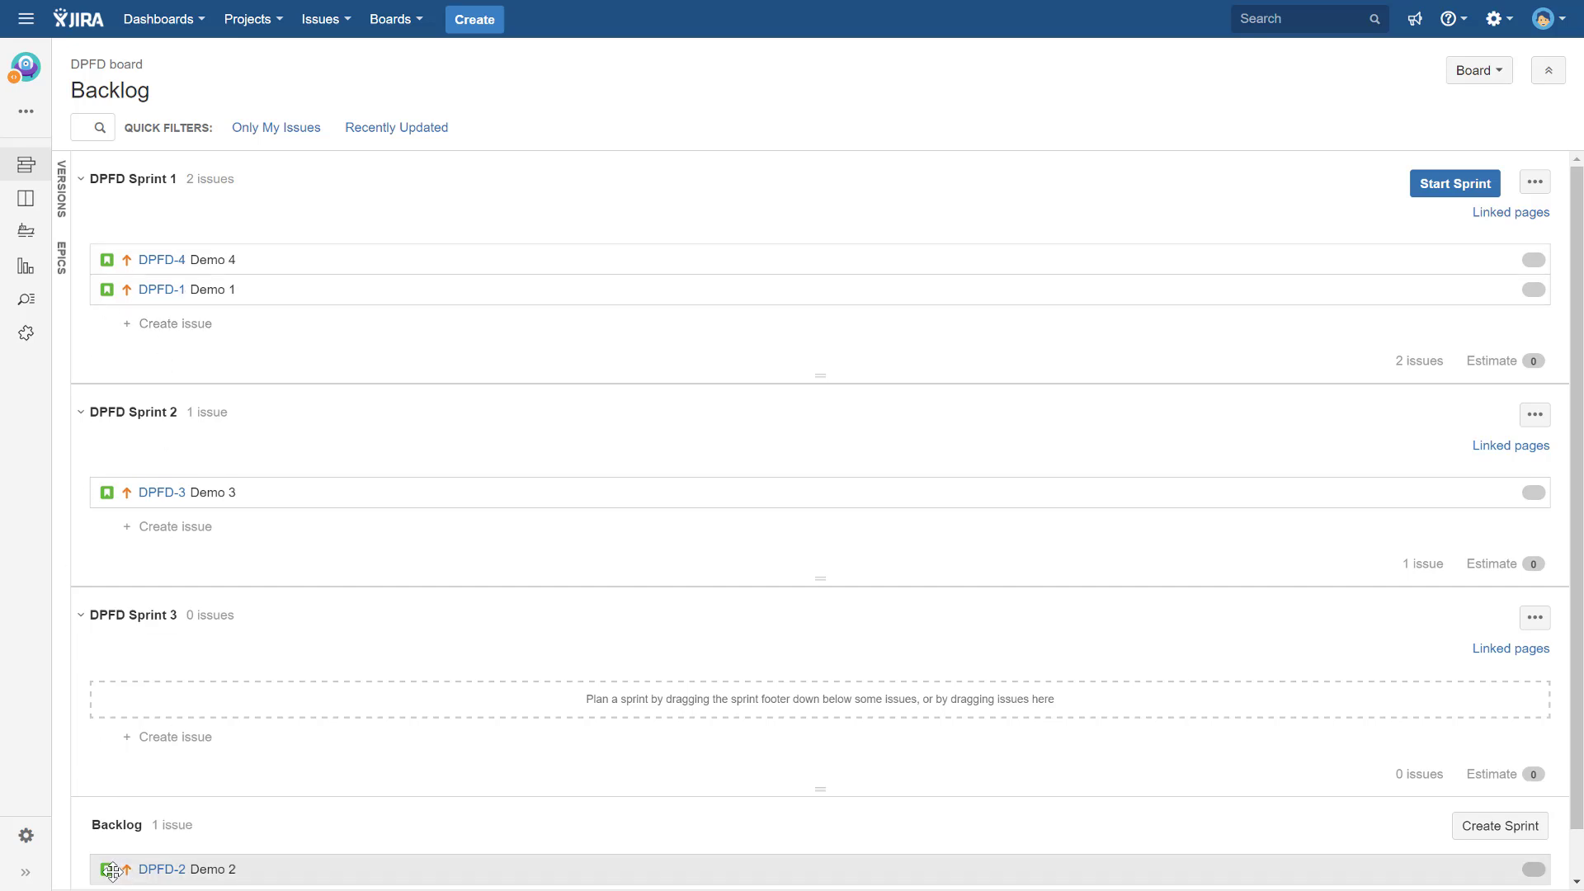
drag(111, 871, 113, 507)
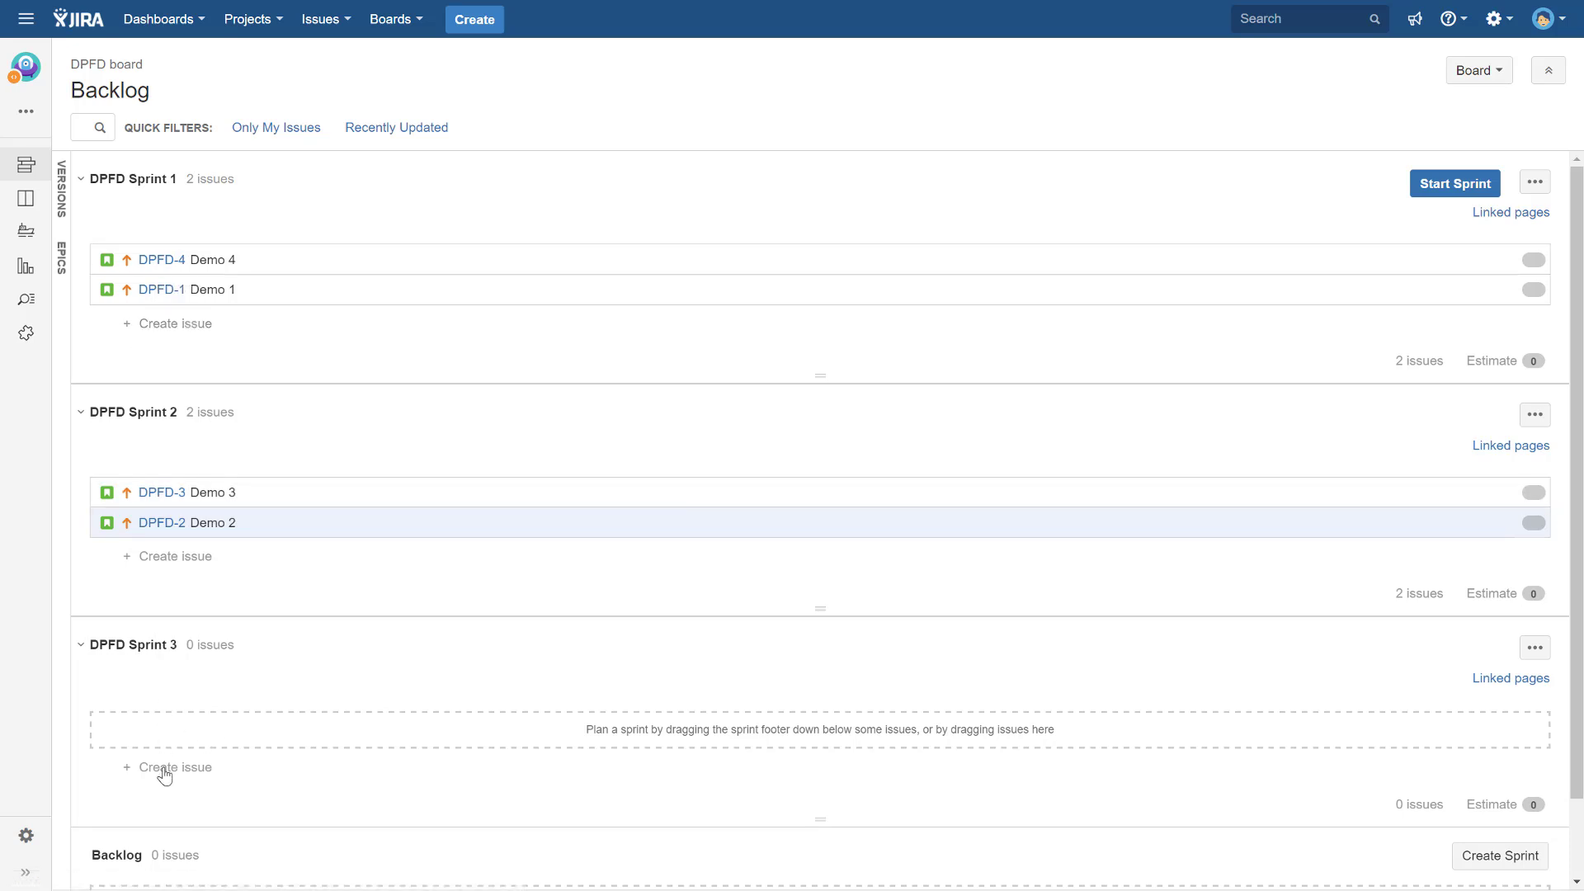
scroll(165, 742, down, 2)
scroll(192, 492, up, 2)
scroll(248, 577, down, 1)
scroll(256, 582, up, 1)
scroll(160, 789, down, 2)
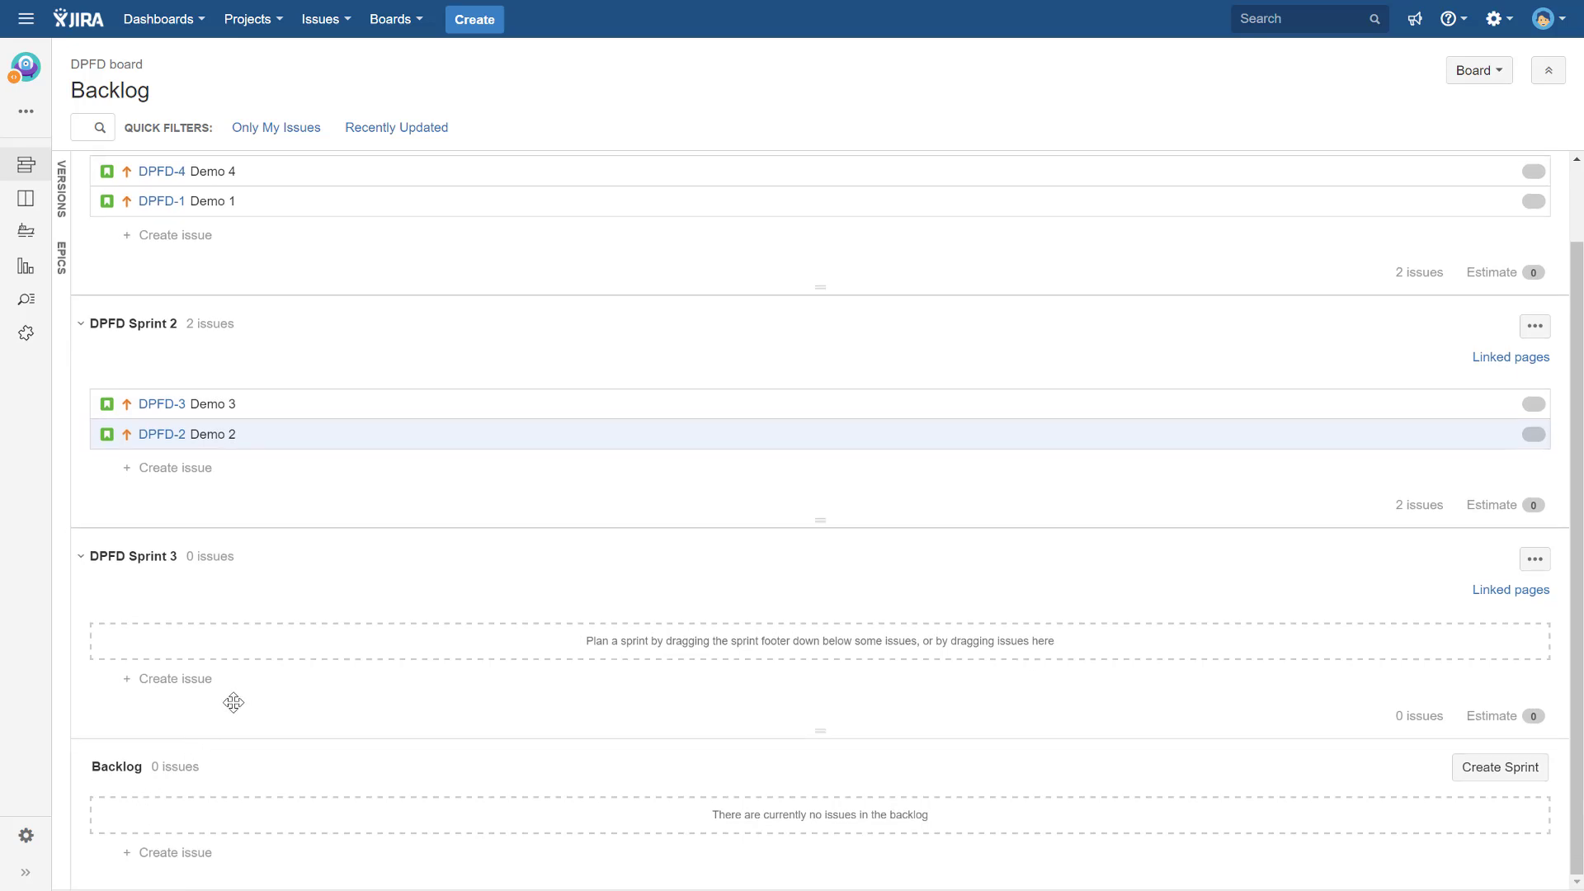
Open the start settings of DPFD Sprint 1, try durations of 4 weeks and 1 week, and set the duration to 2 weeks.
scroll(234, 706, up, 2)
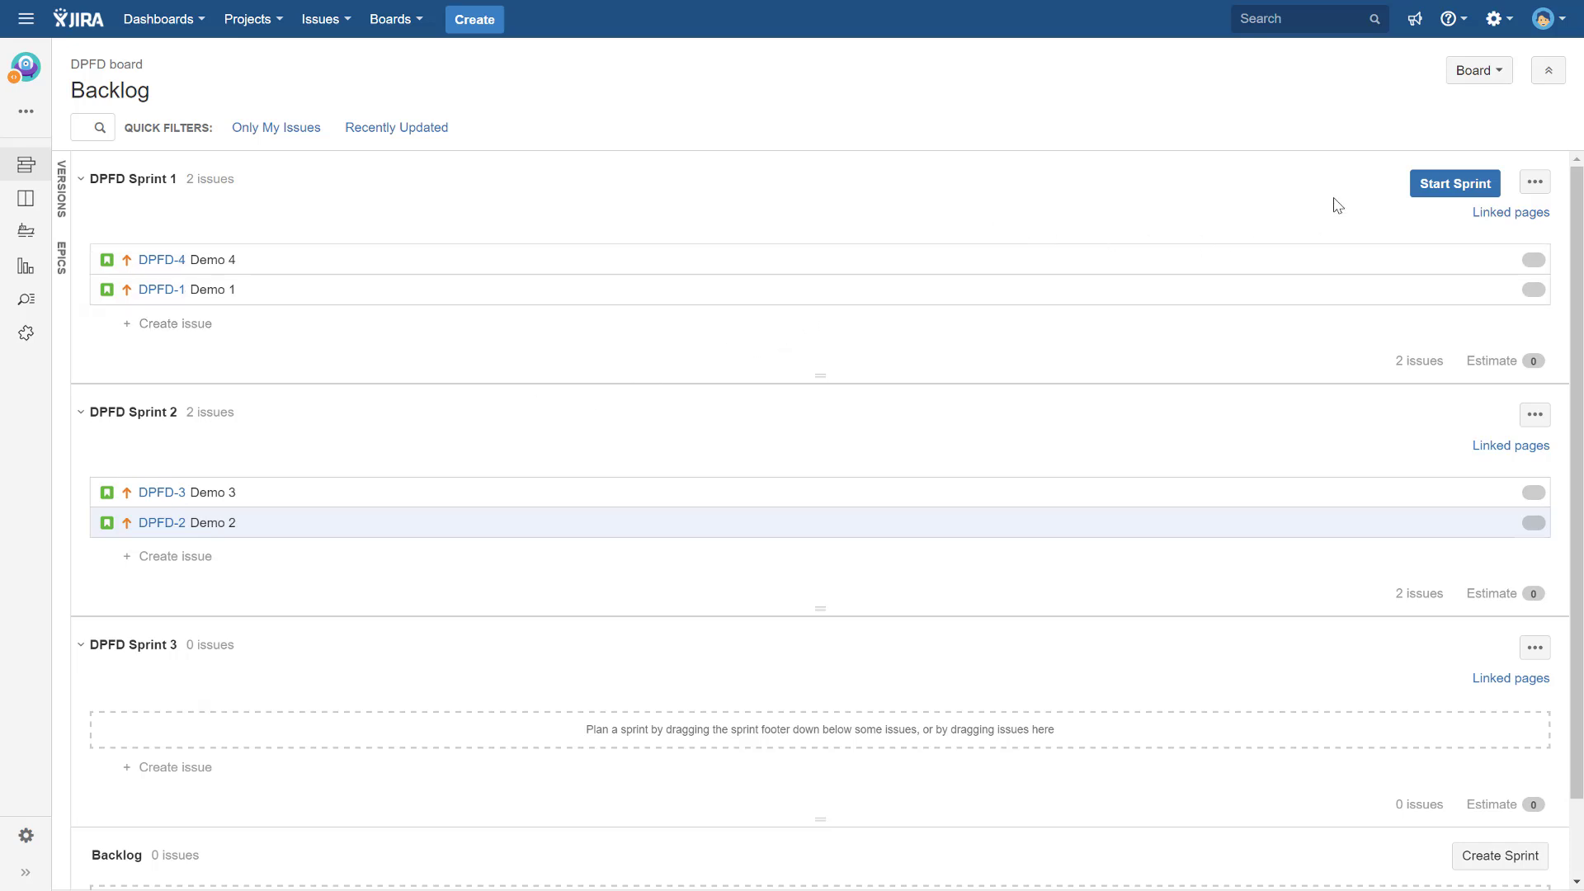
click(1443, 191)
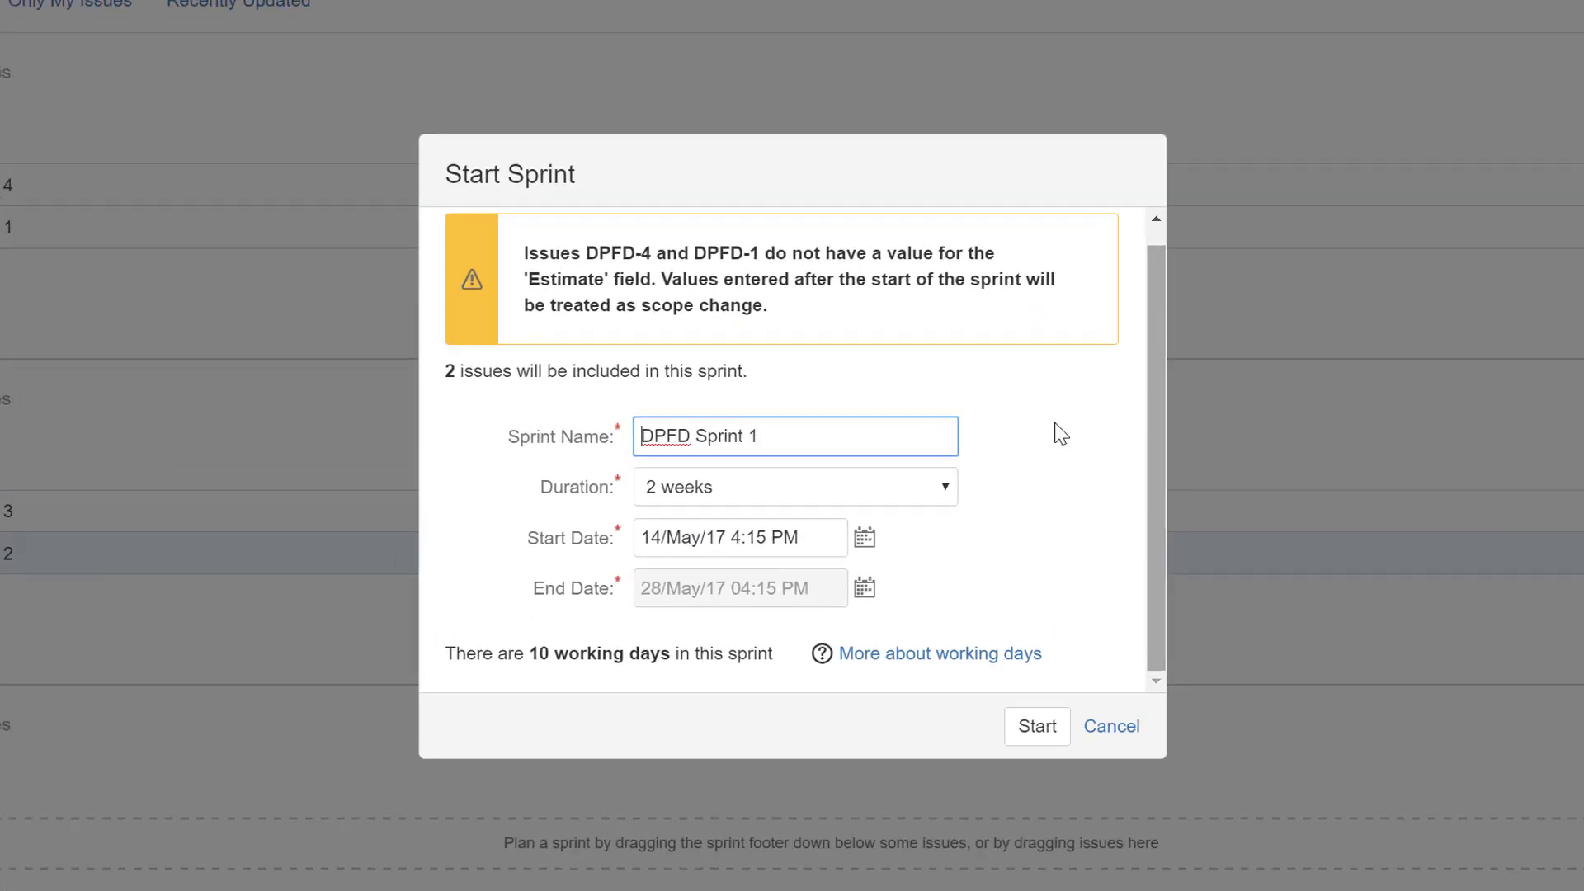
click(709, 487)
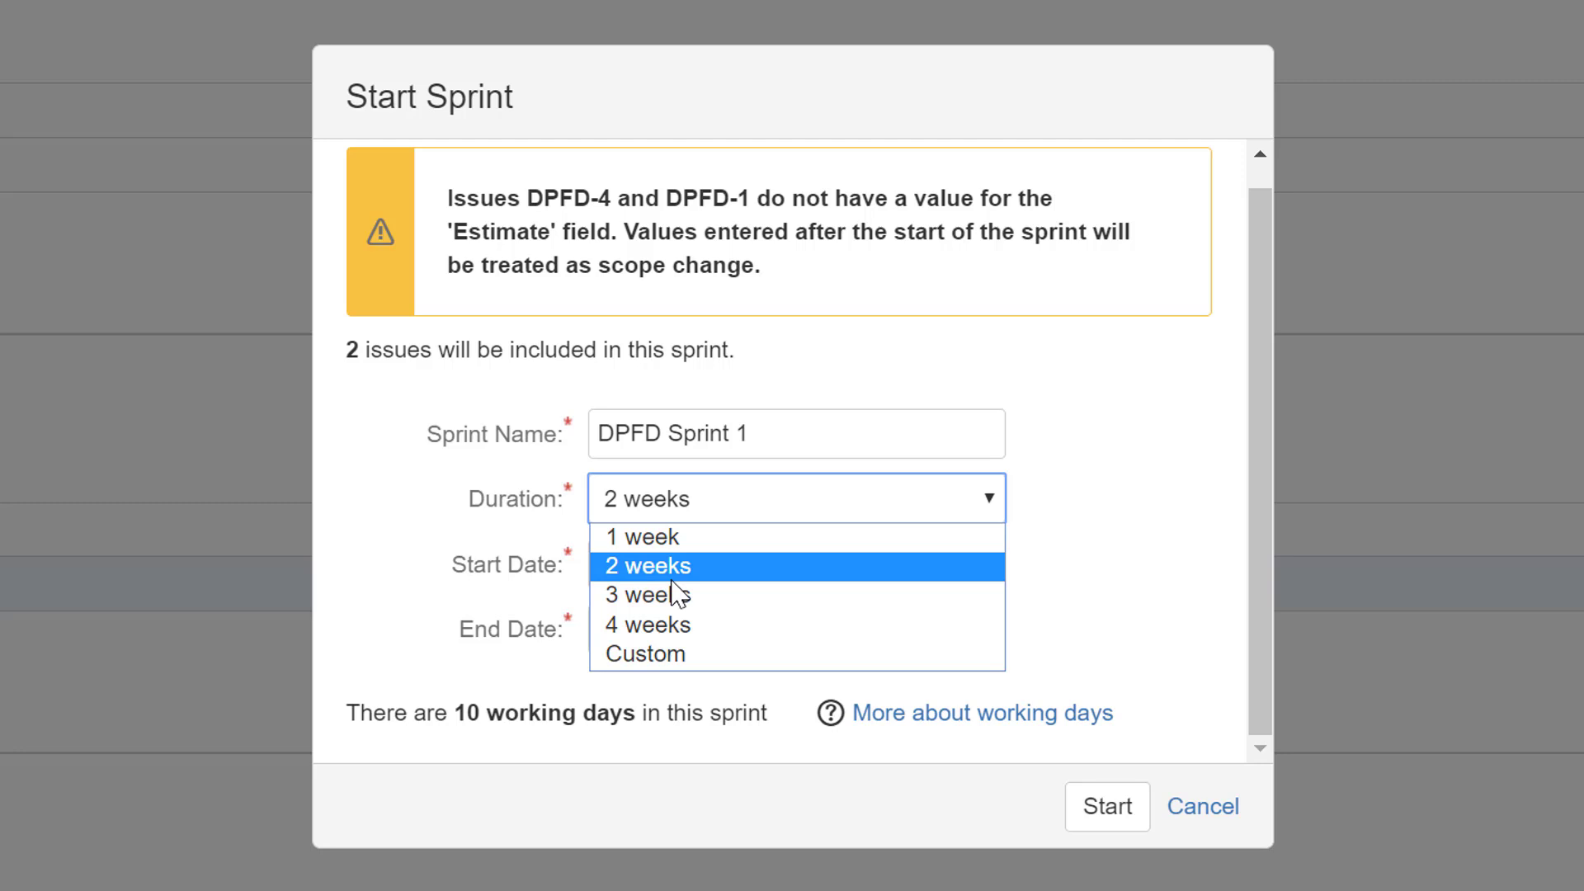
click(692, 629)
click(670, 499)
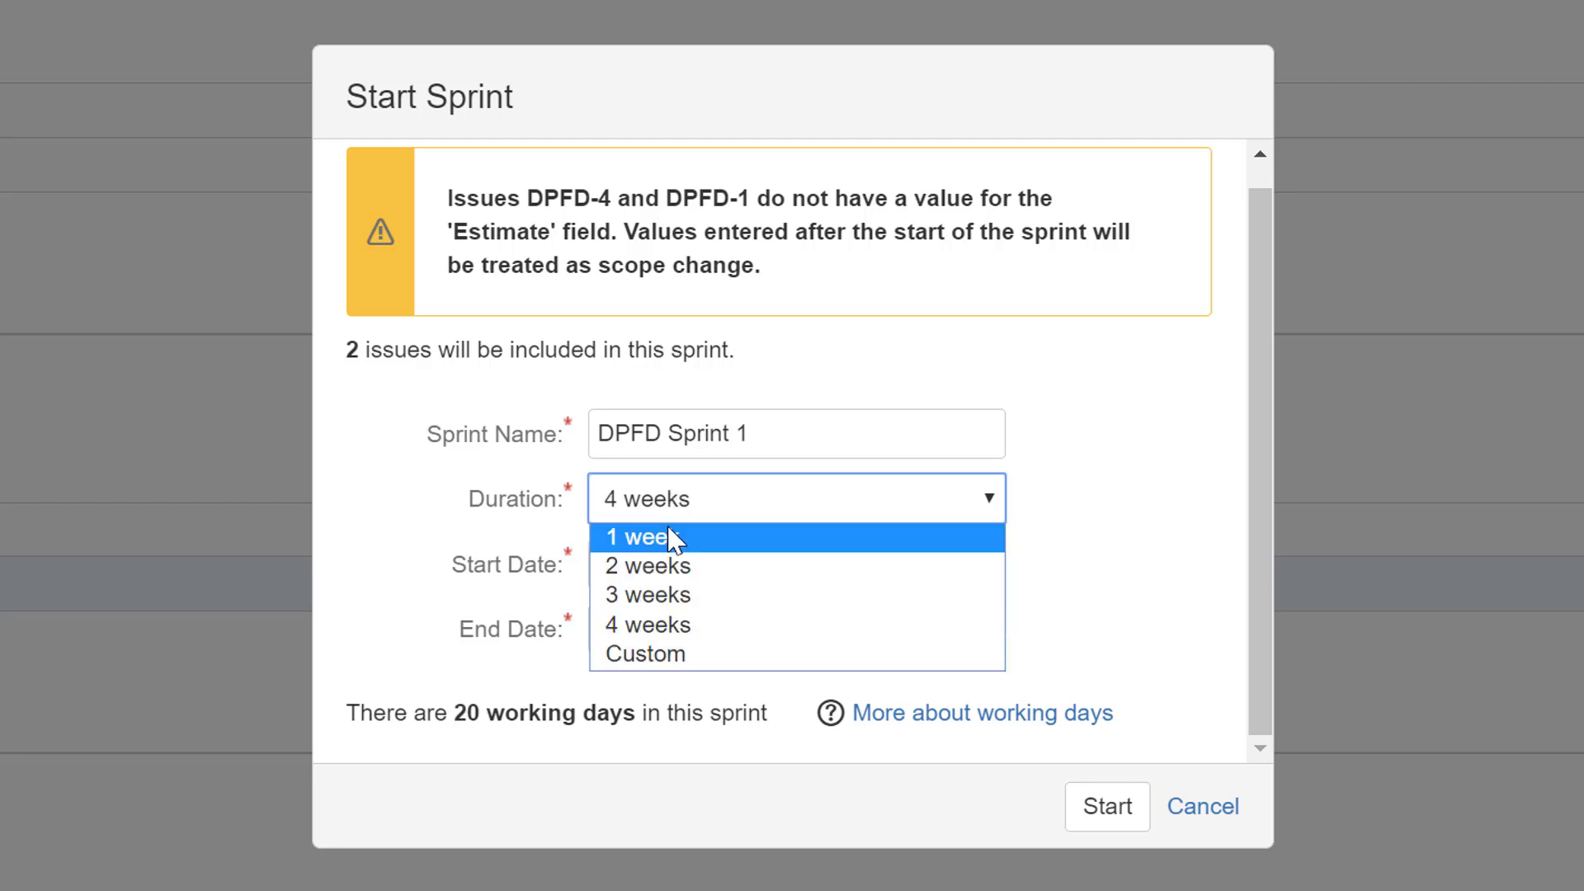
click(670, 540)
click(672, 510)
click(672, 569)
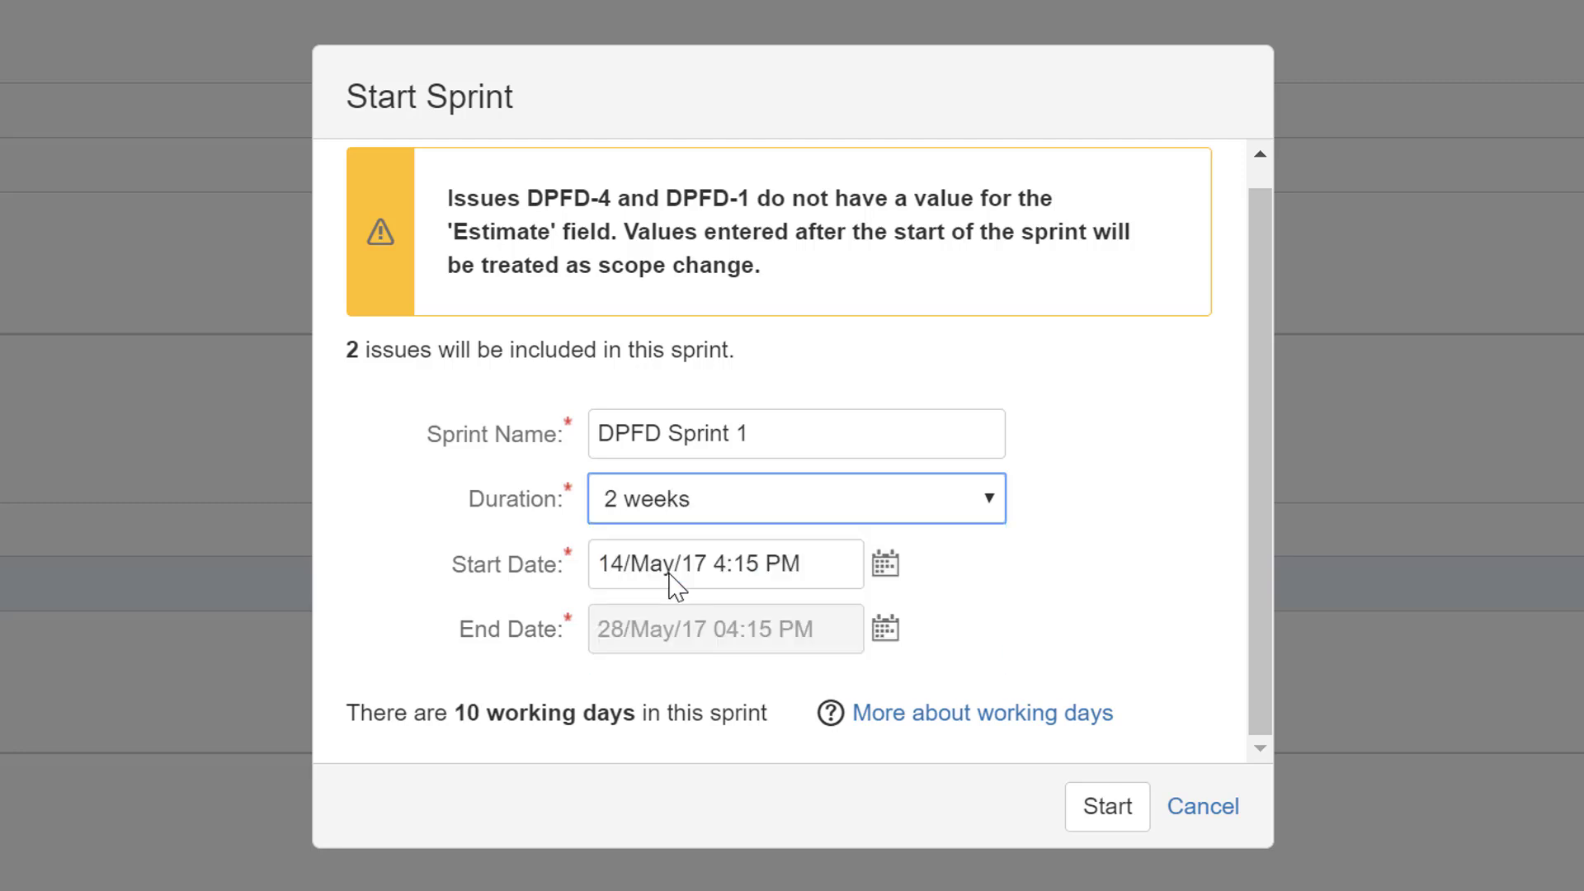
Try a custom sprint duration and look at the calendar for choosing the end date.
click(685, 505)
click(670, 656)
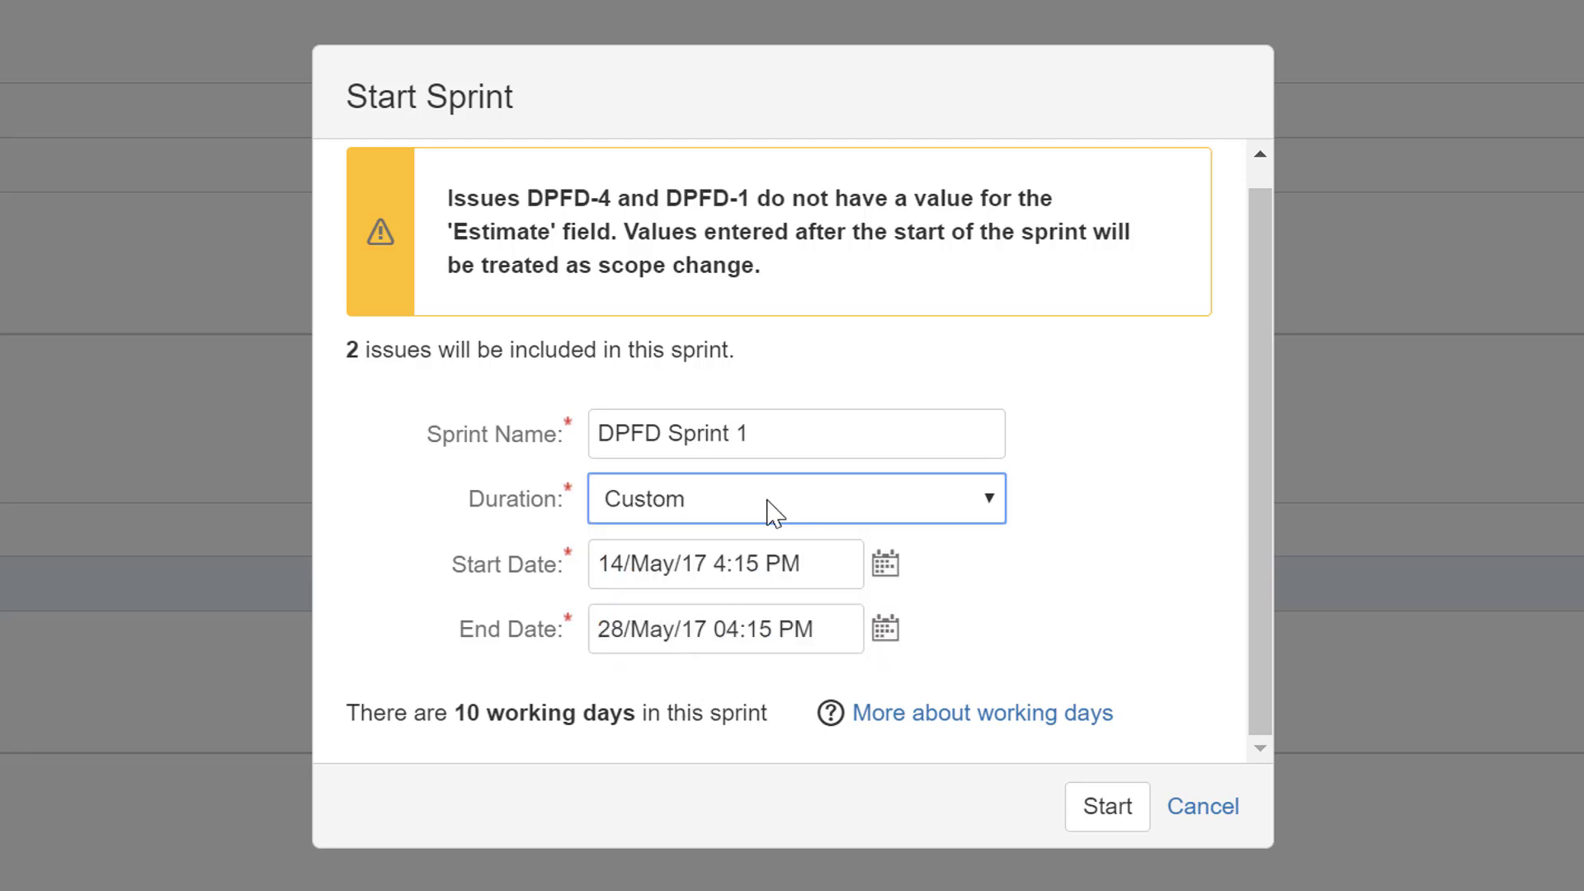
click(885, 631)
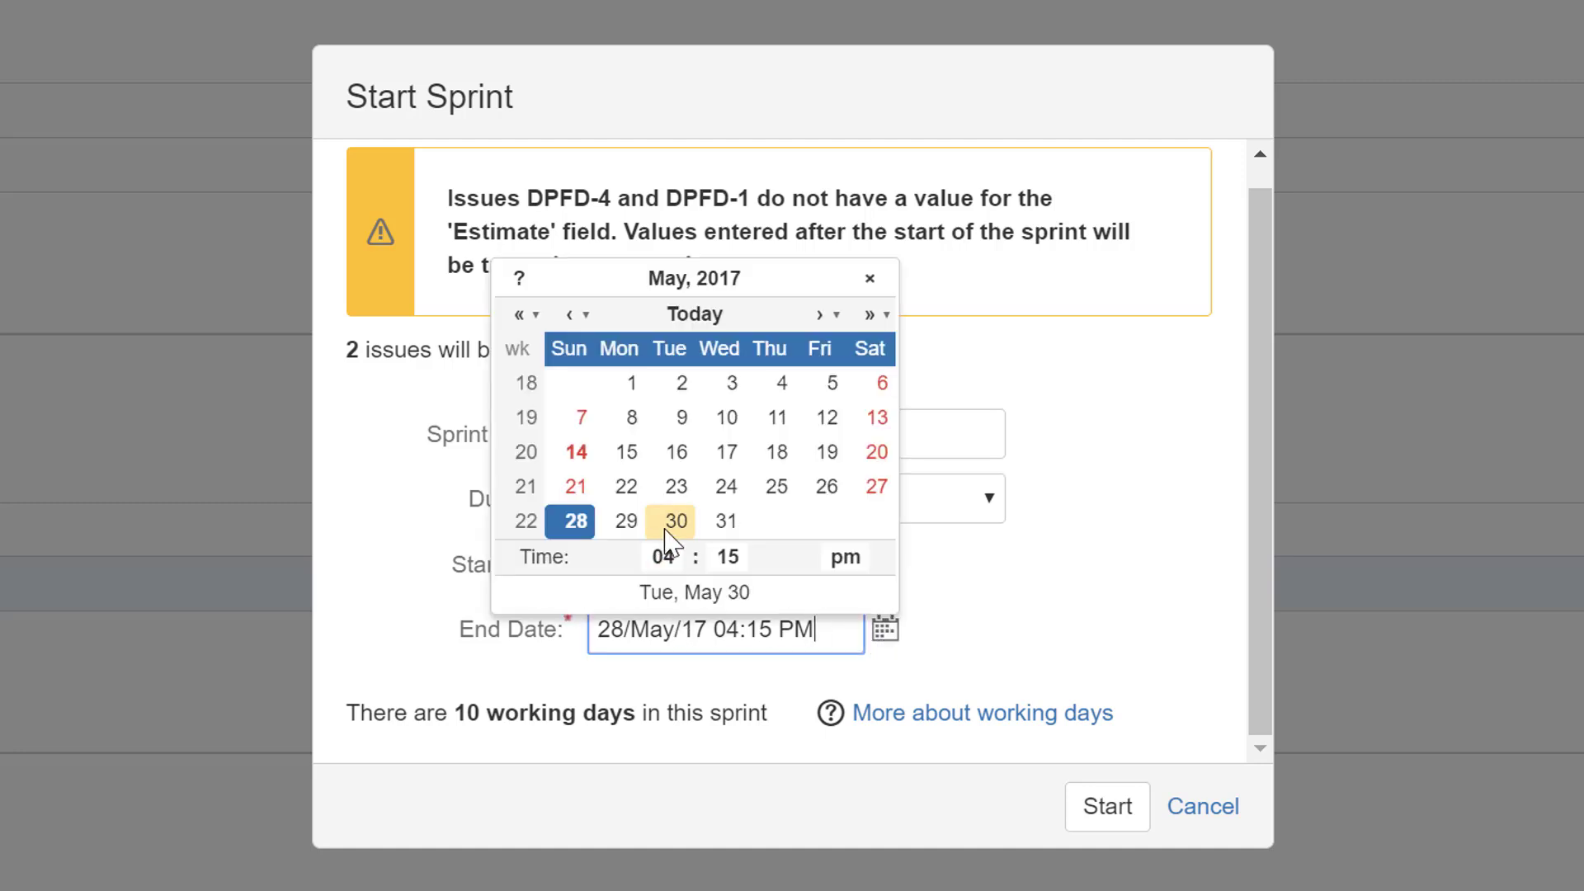
click(1089, 555)
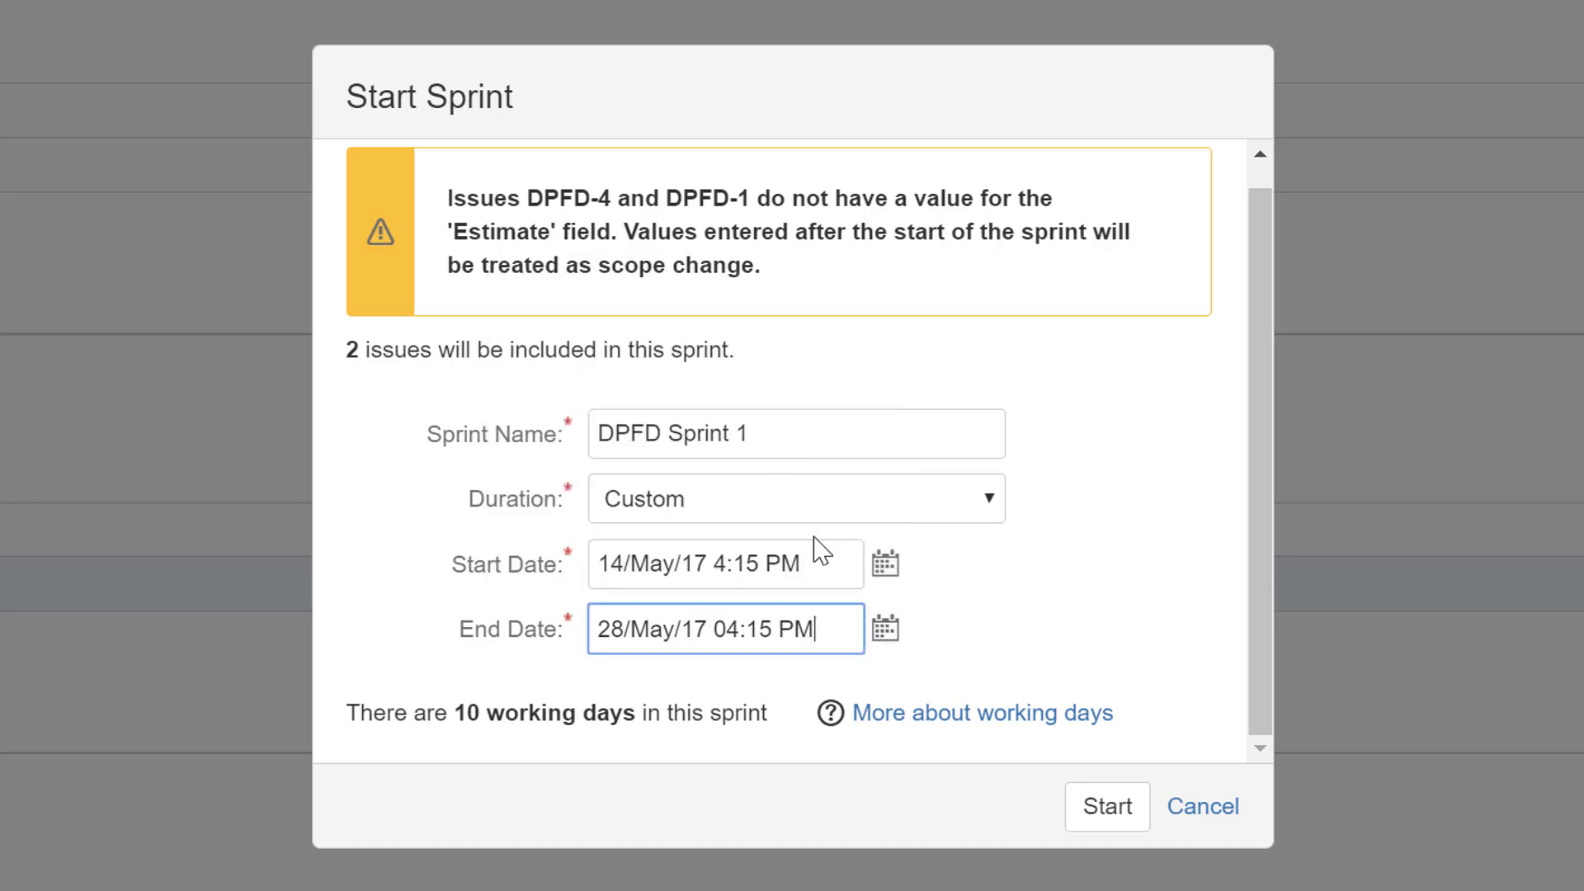
Set the sprint duration to 2 weeks and start DPFD Sprint 1.
click(726, 502)
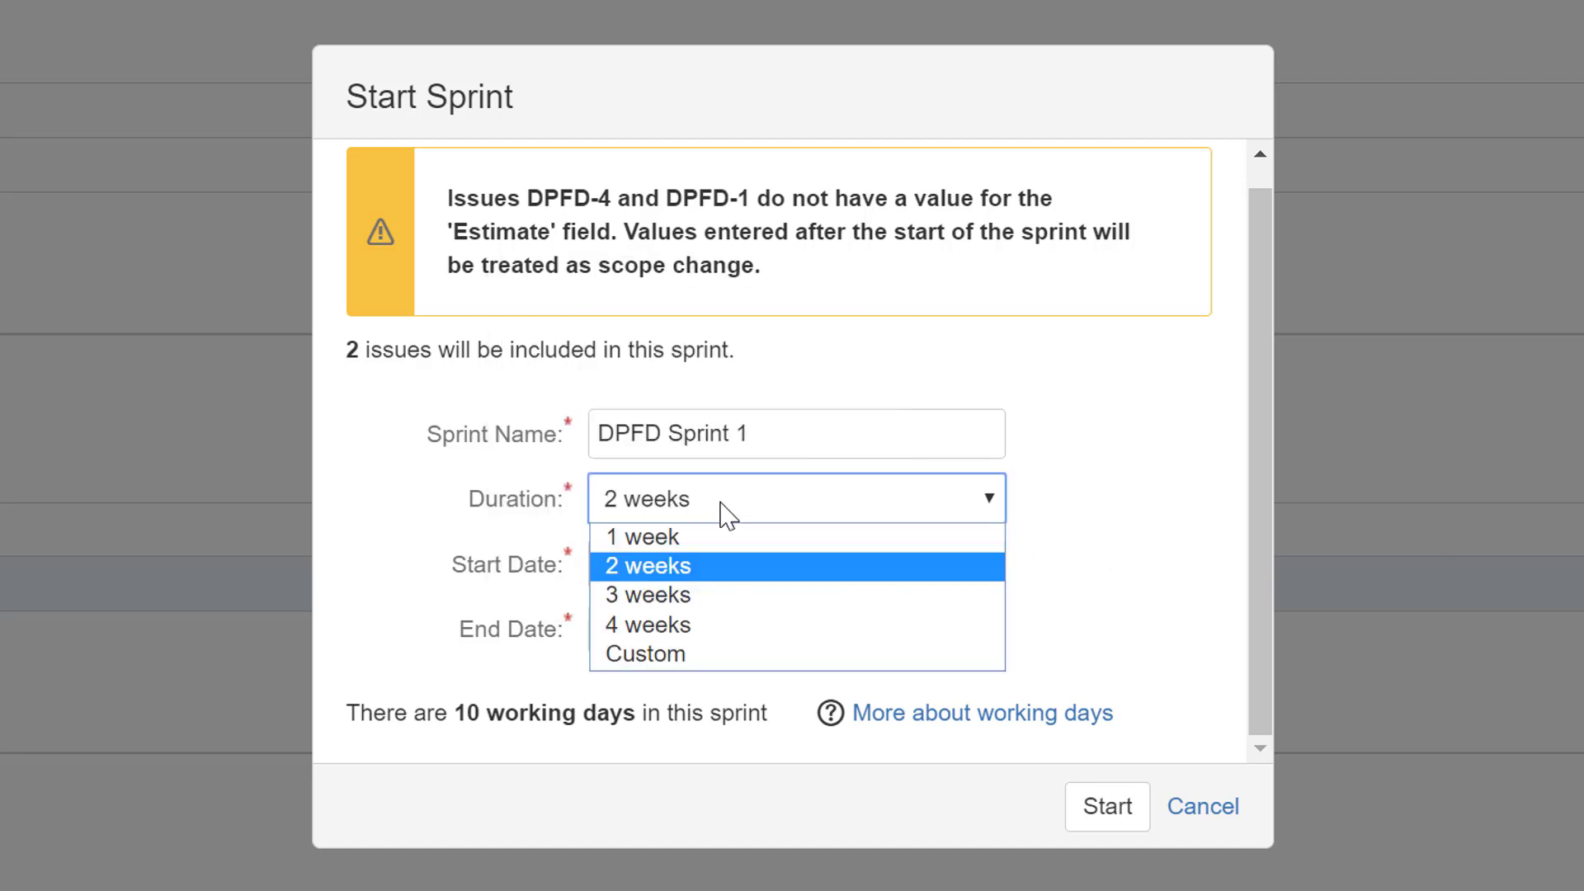
click(681, 569)
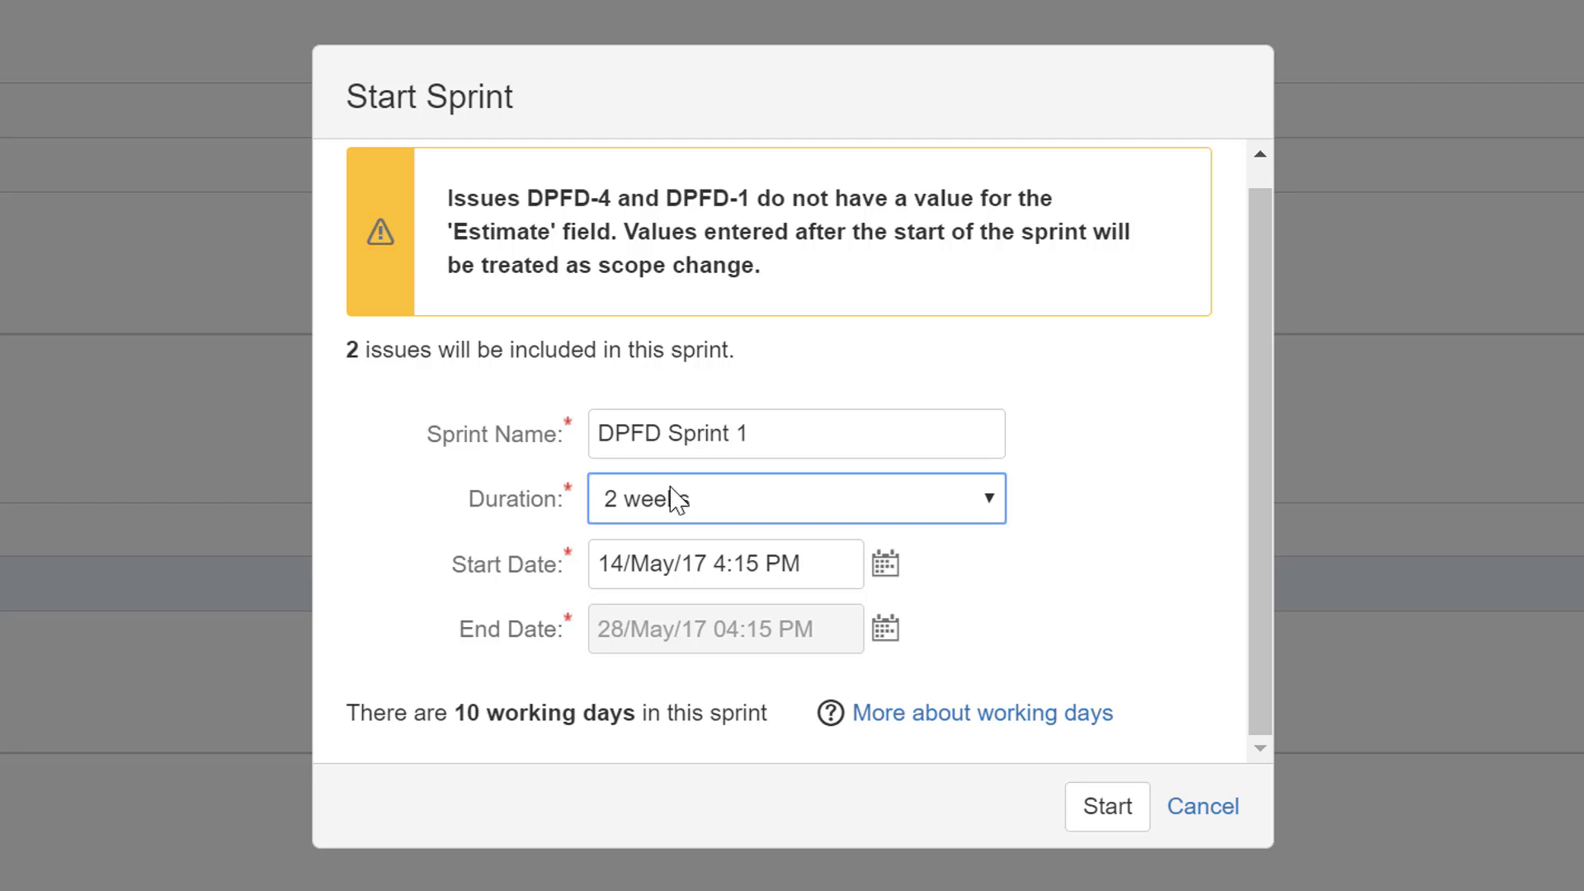
click(701, 498)
click(711, 497)
click(1106, 806)
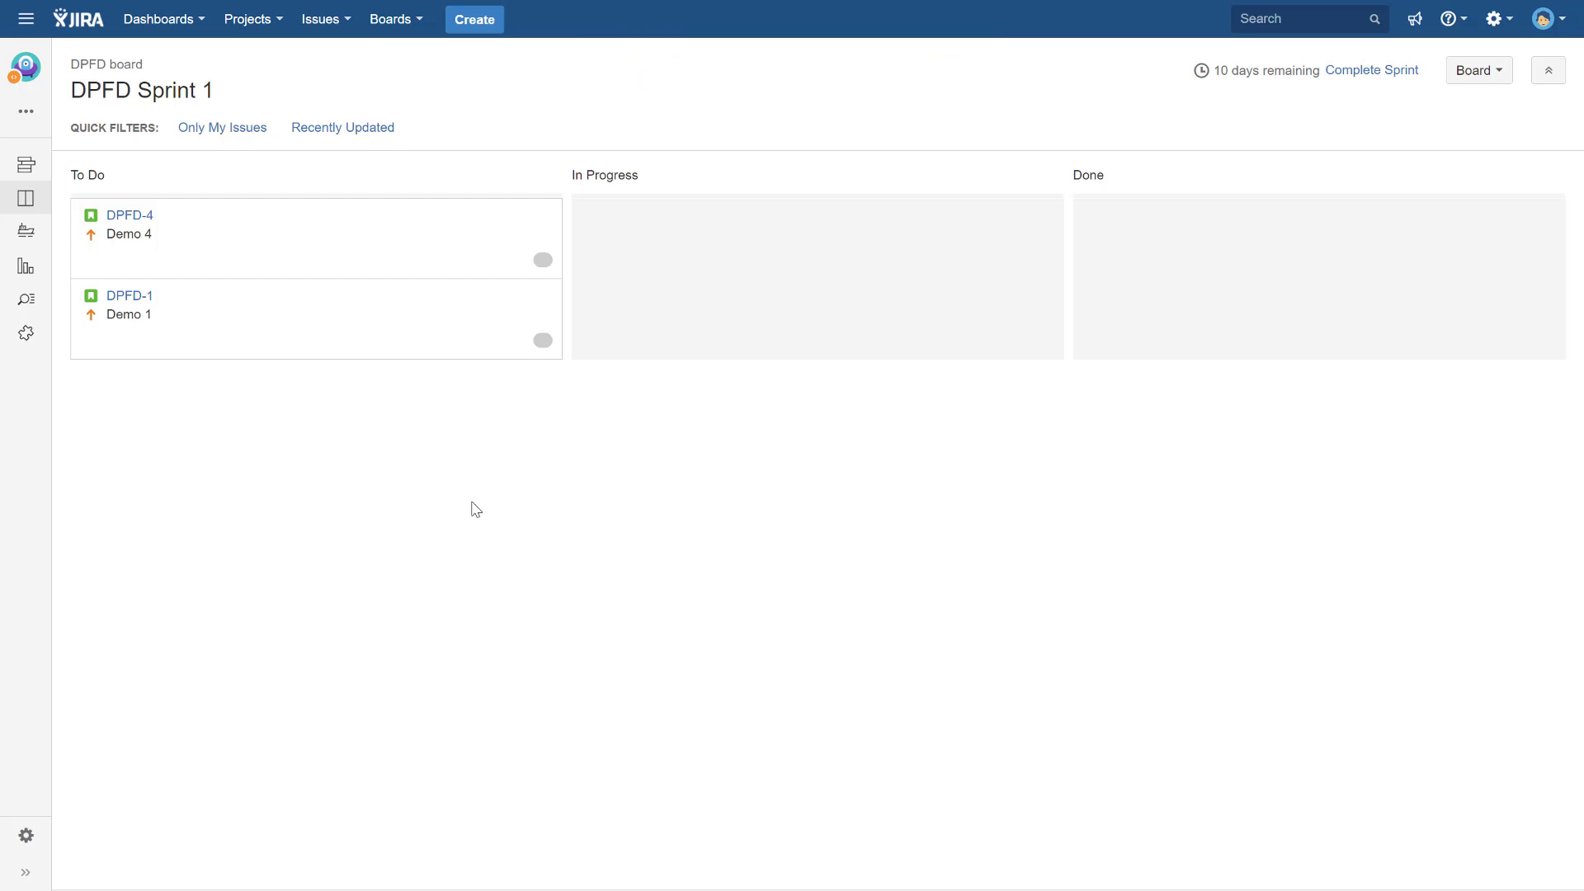
Check DPFD Sprint 1 in the backlog and the column configuration of the DPFD board, and return to the active sprint.
click(28, 169)
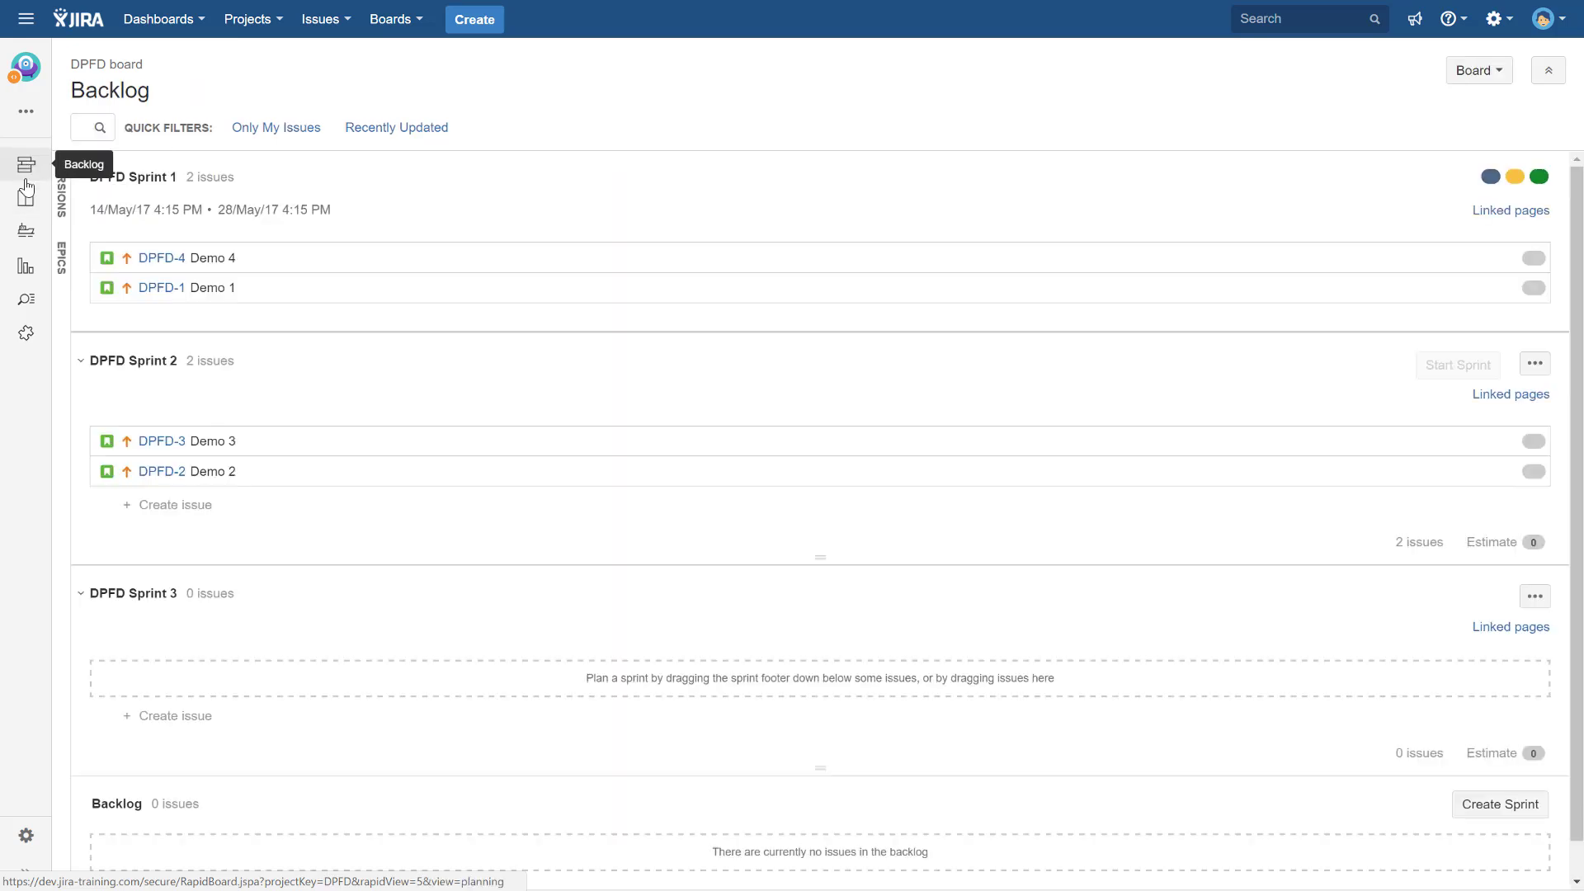
click(26, 198)
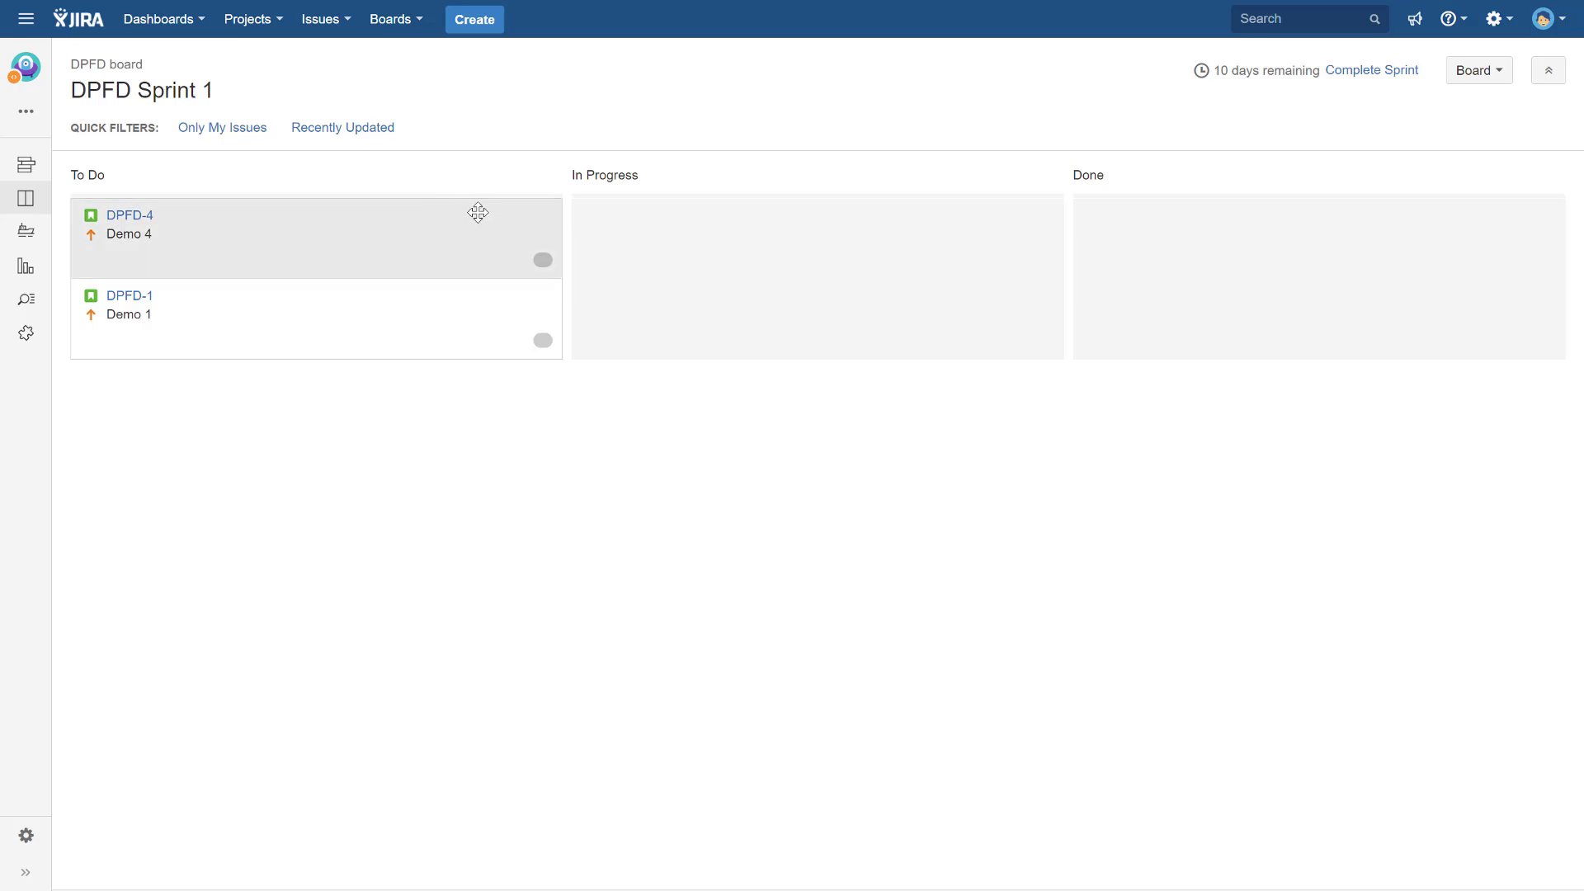
click(1489, 75)
click(1384, 102)
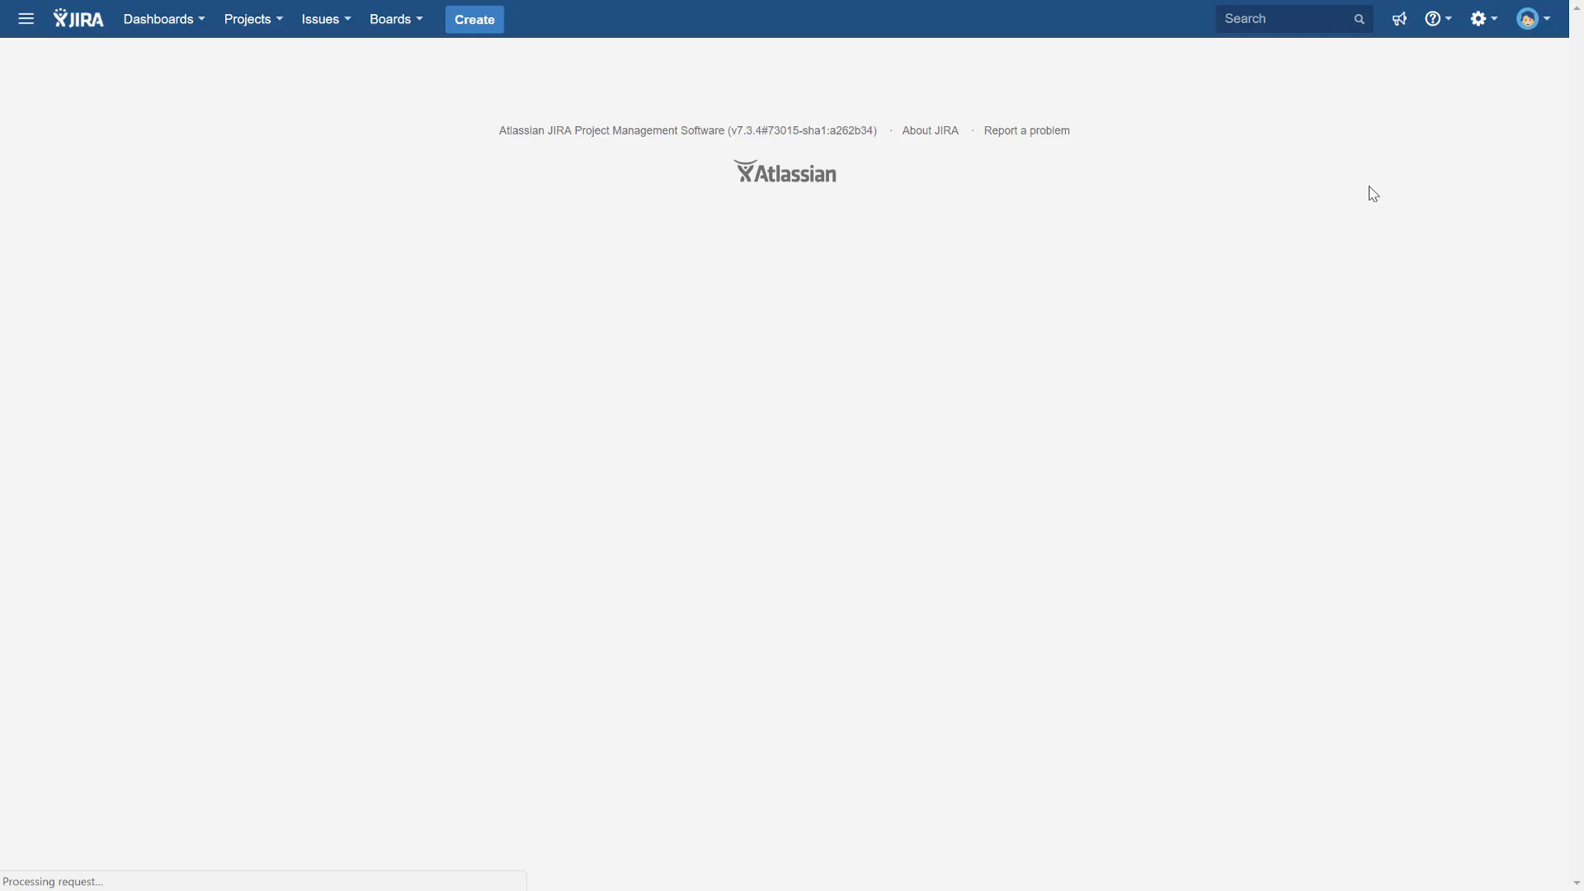
click(51, 186)
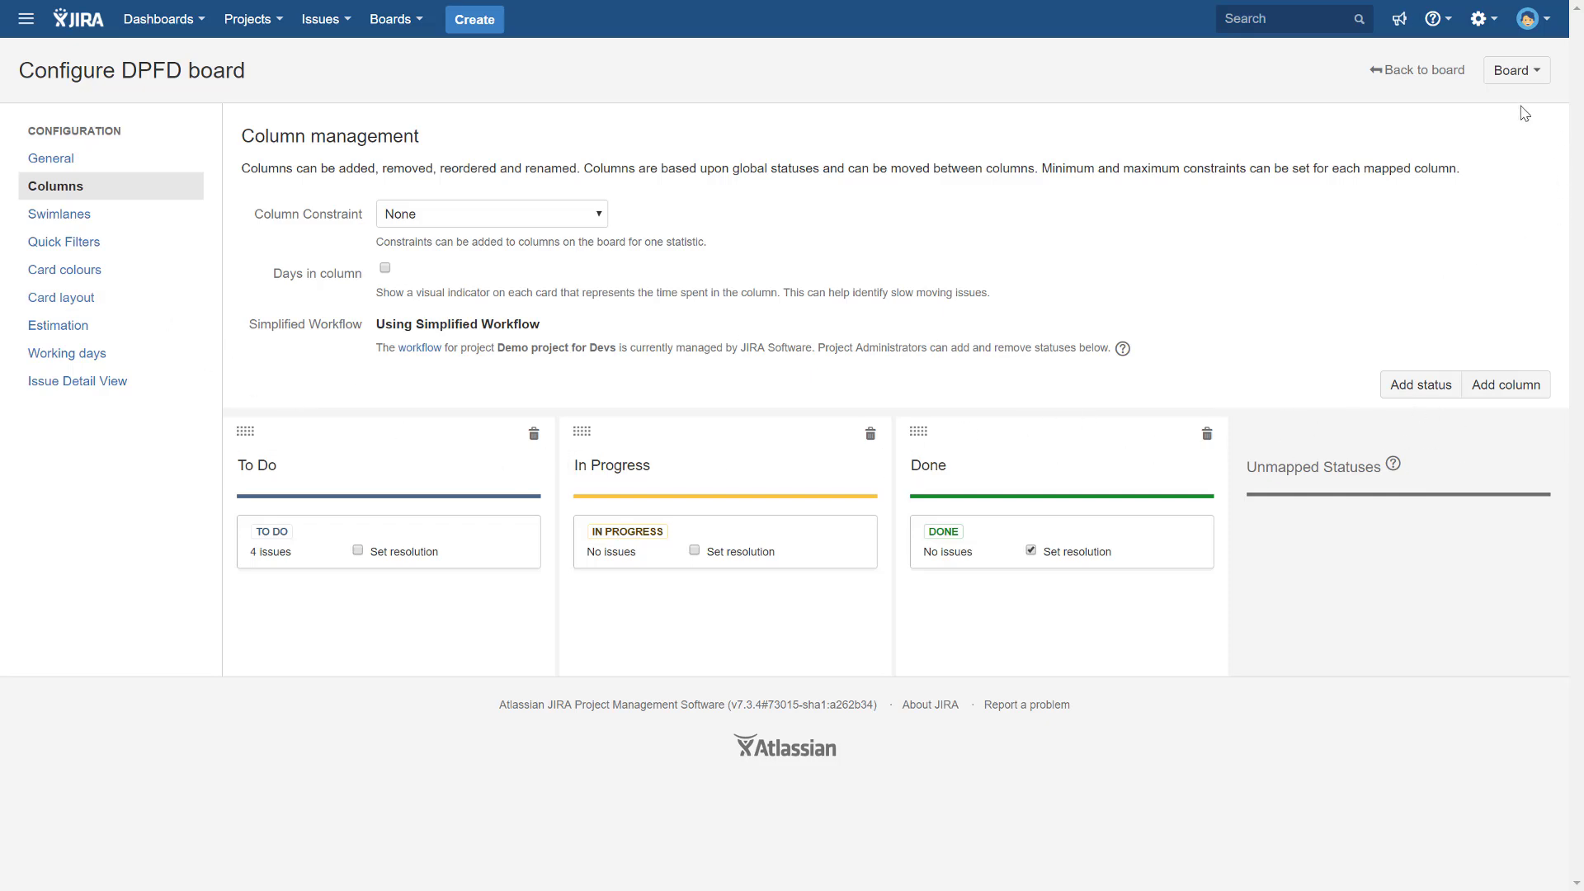
click(1418, 70)
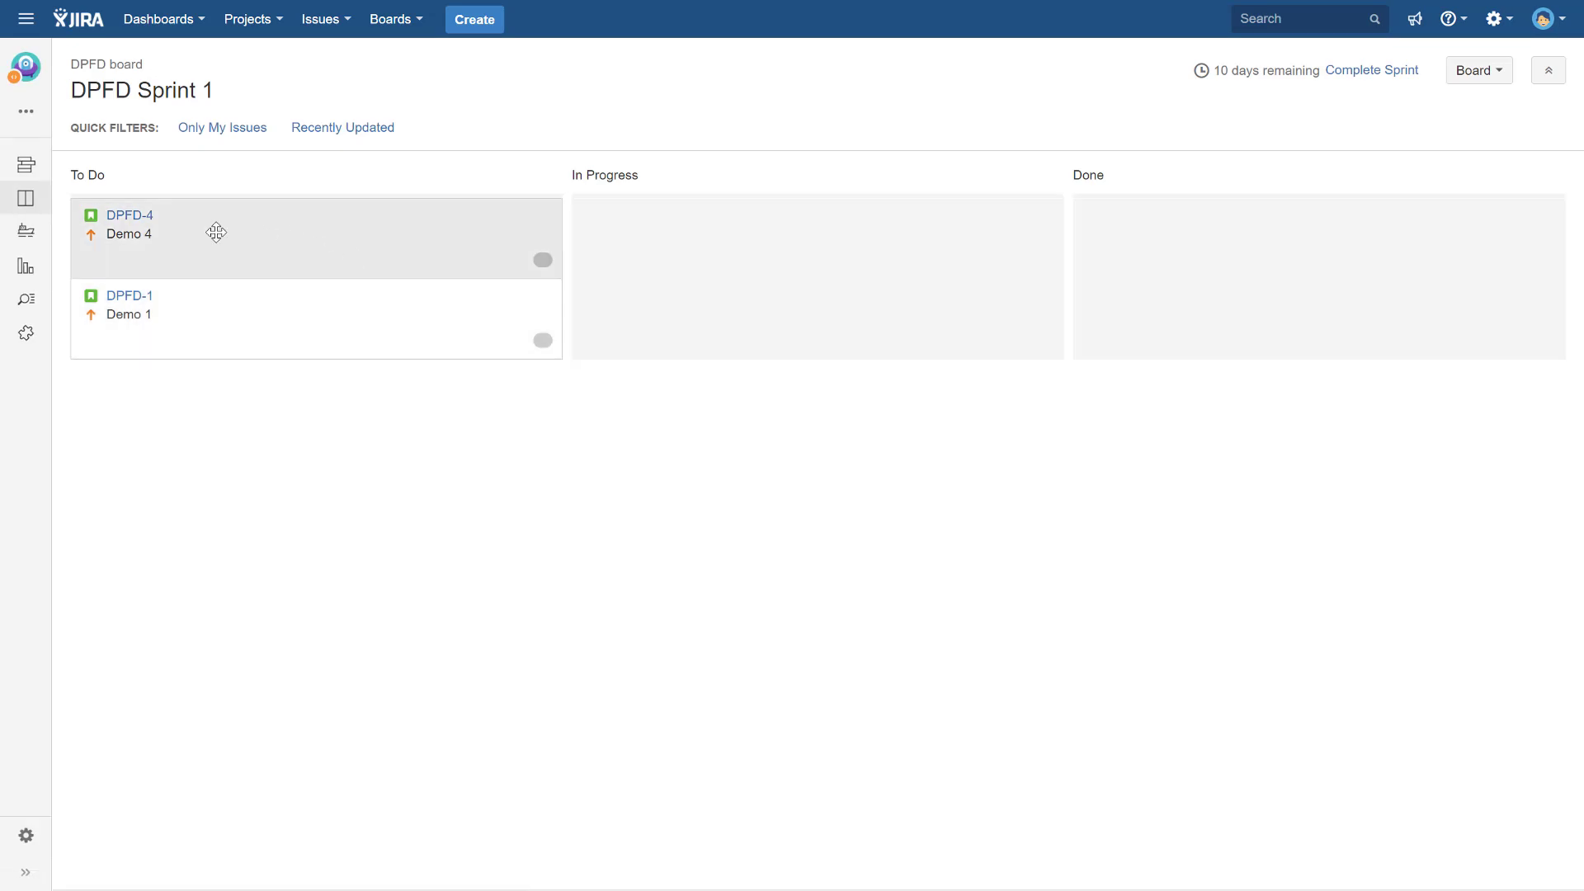
Move Demo 4 and Demo 1 from To Do to In Progress on the DPFD Sprint 1 board.
mouse_move(226, 230)
mouse_down()
mouse_move(345, 239)
mouse_move(265, 251)
mouse_move(240, 223)
mouse_move(1290, 253)
mouse_move(201, 234)
mouse_move(1259, 244)
mouse_move(1202, 258)
mouse_move(467, 207)
mouse_move(251, 233)
mouse_up()
drag(382, 226, 878, 243)
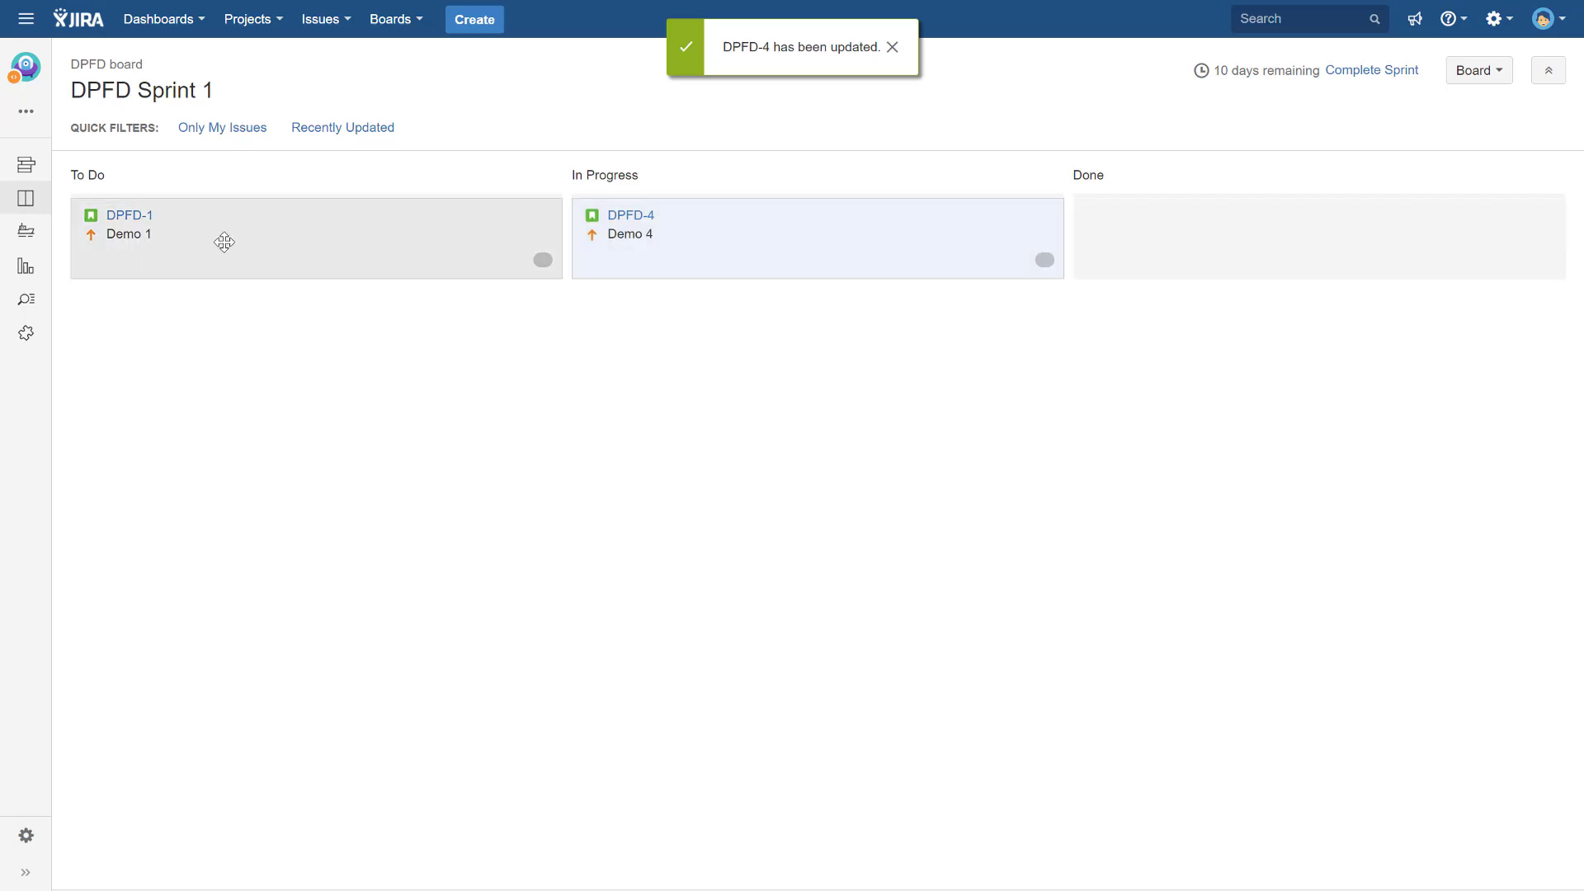
drag(264, 246, 726, 302)
drag(405, 221, 745, 212)
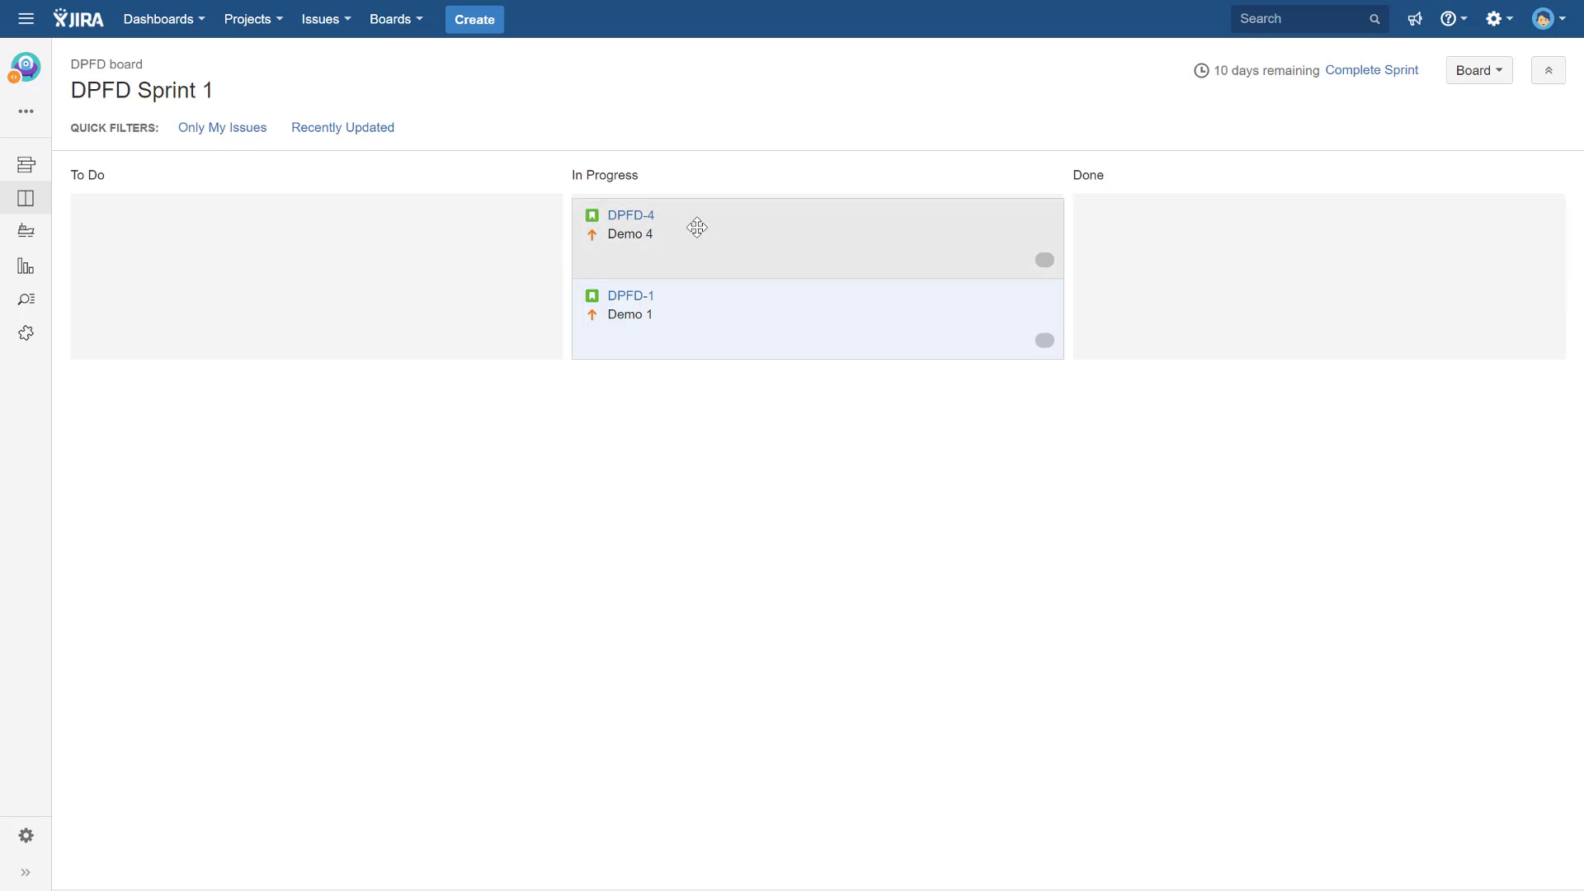
View the details of Demo 4, and check in the backlog whether DPFD Sprint 2 can be started.
click(634, 219)
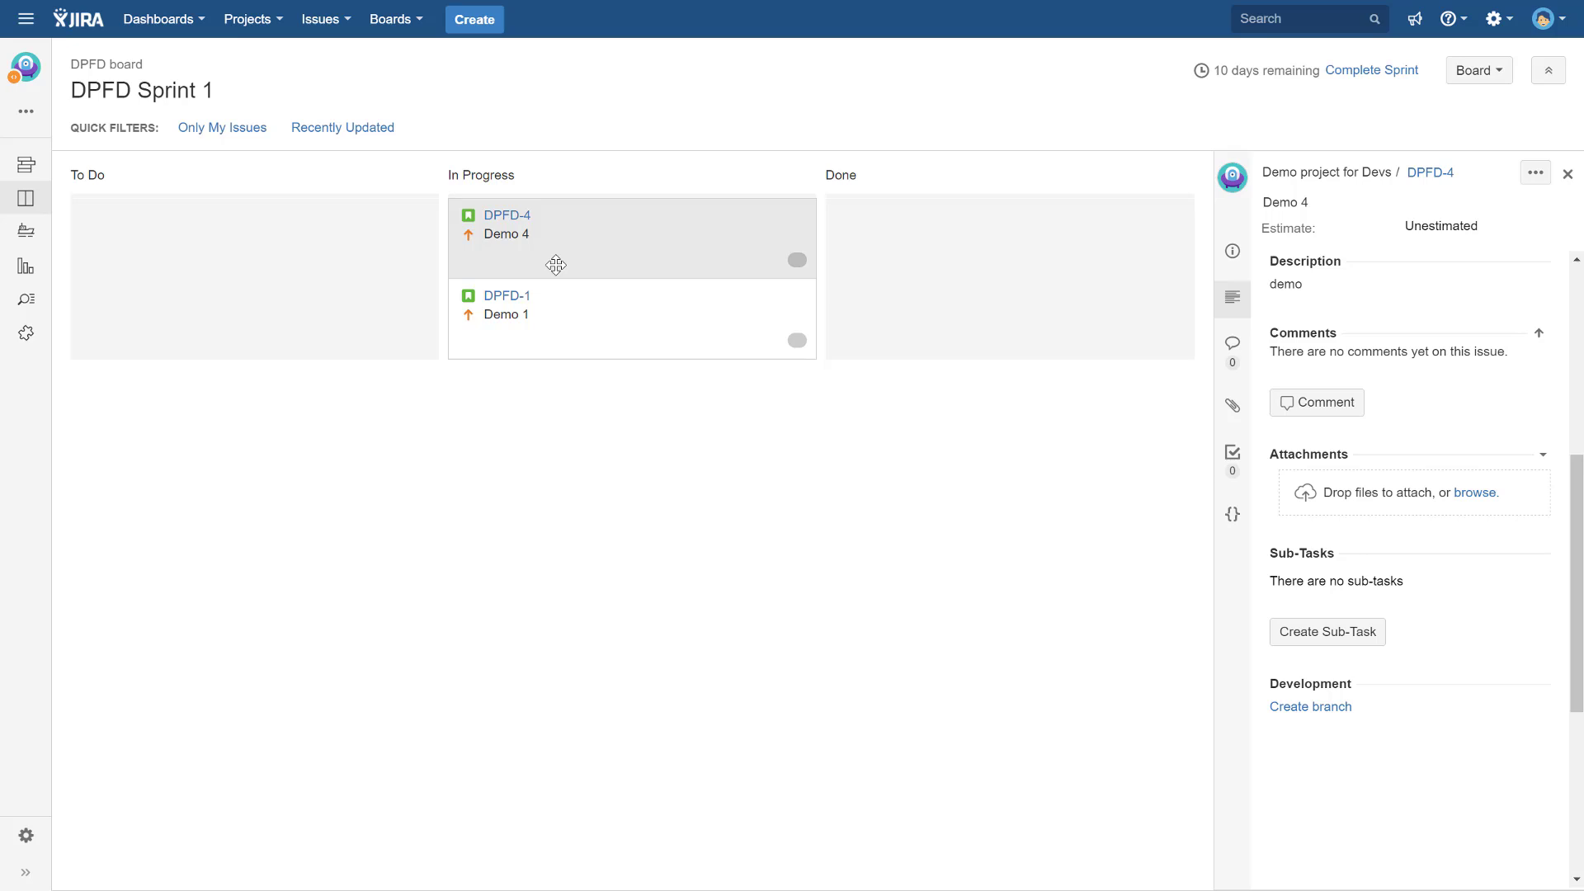
click(26, 165)
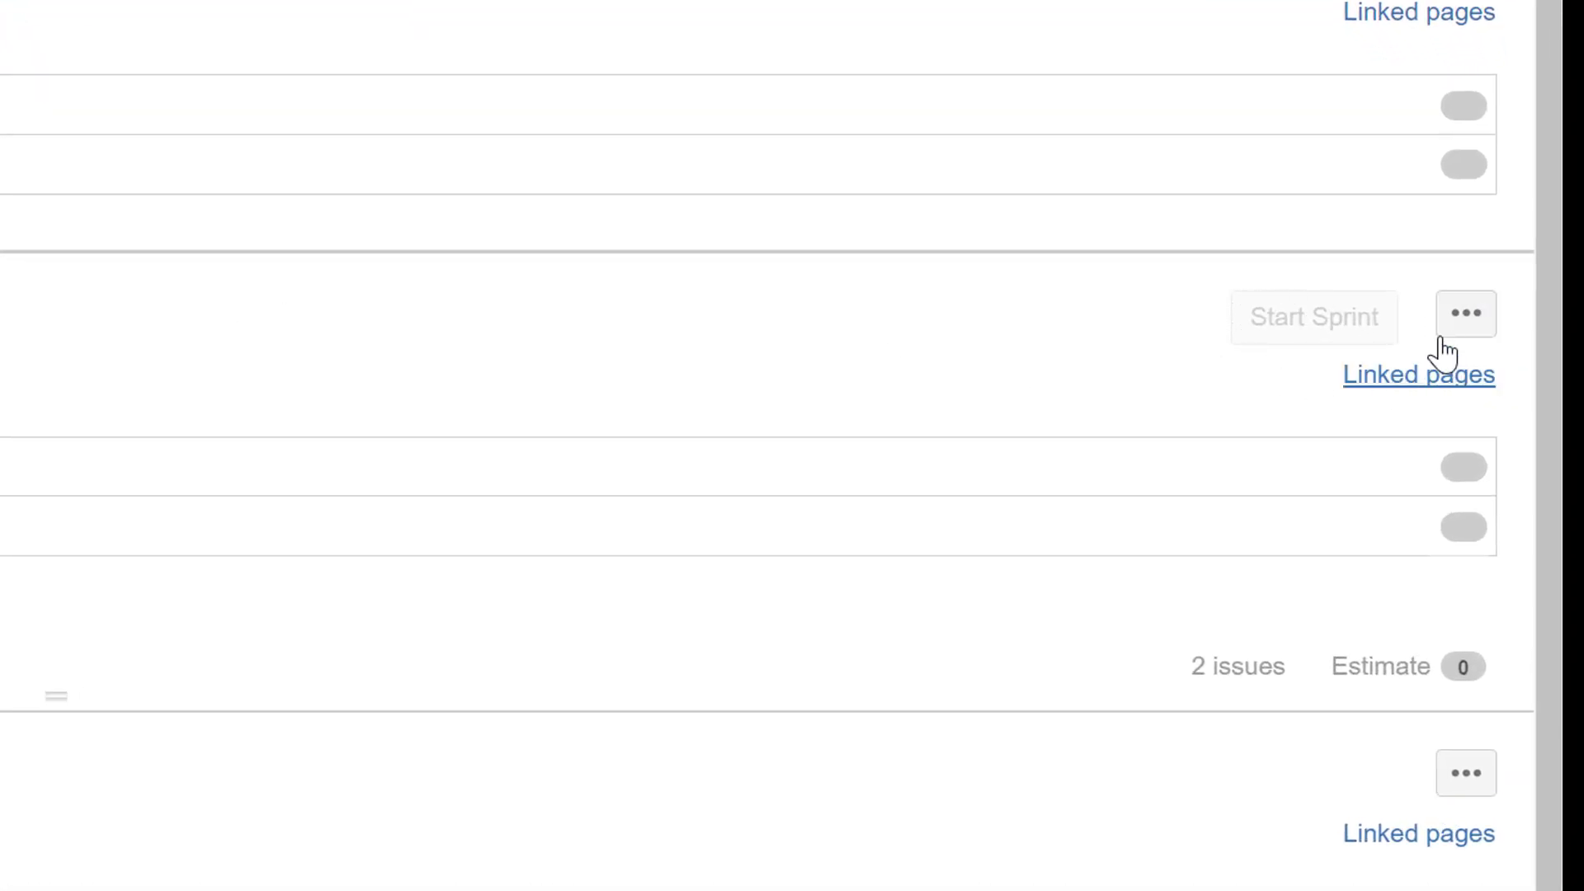
mouse_move(1293, 320)
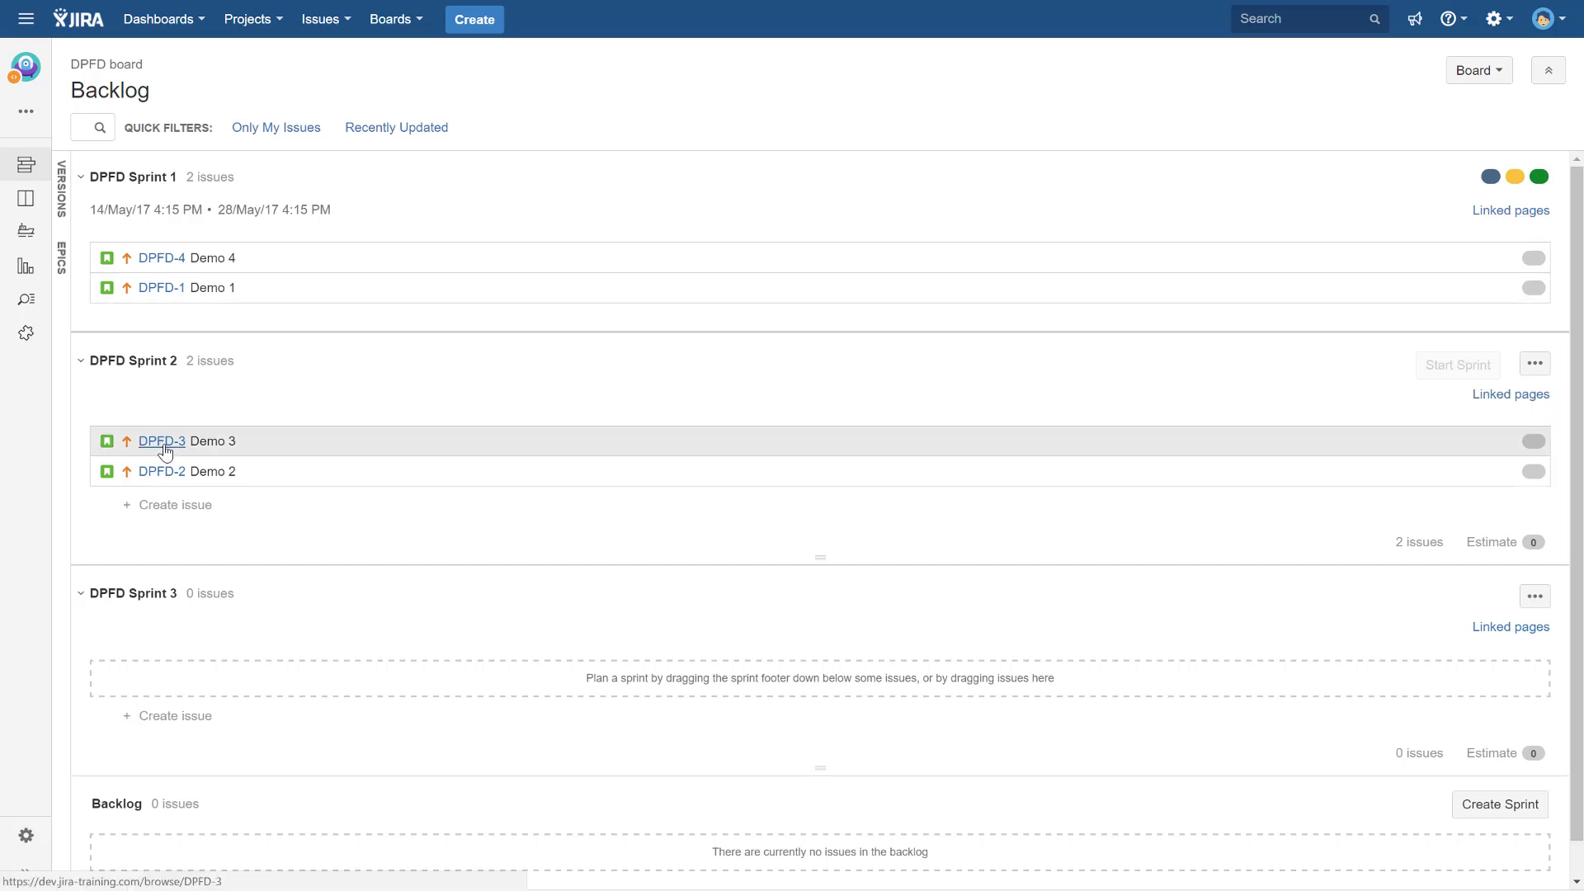
Move Demo 3 from DPFD Sprint 2 into DPFD Sprint 1 and Demo 1 from DPFD Sprint 1 to the backlog, accepting both scope changes.
drag(161, 444, 159, 427)
drag(129, 442, 120, 298)
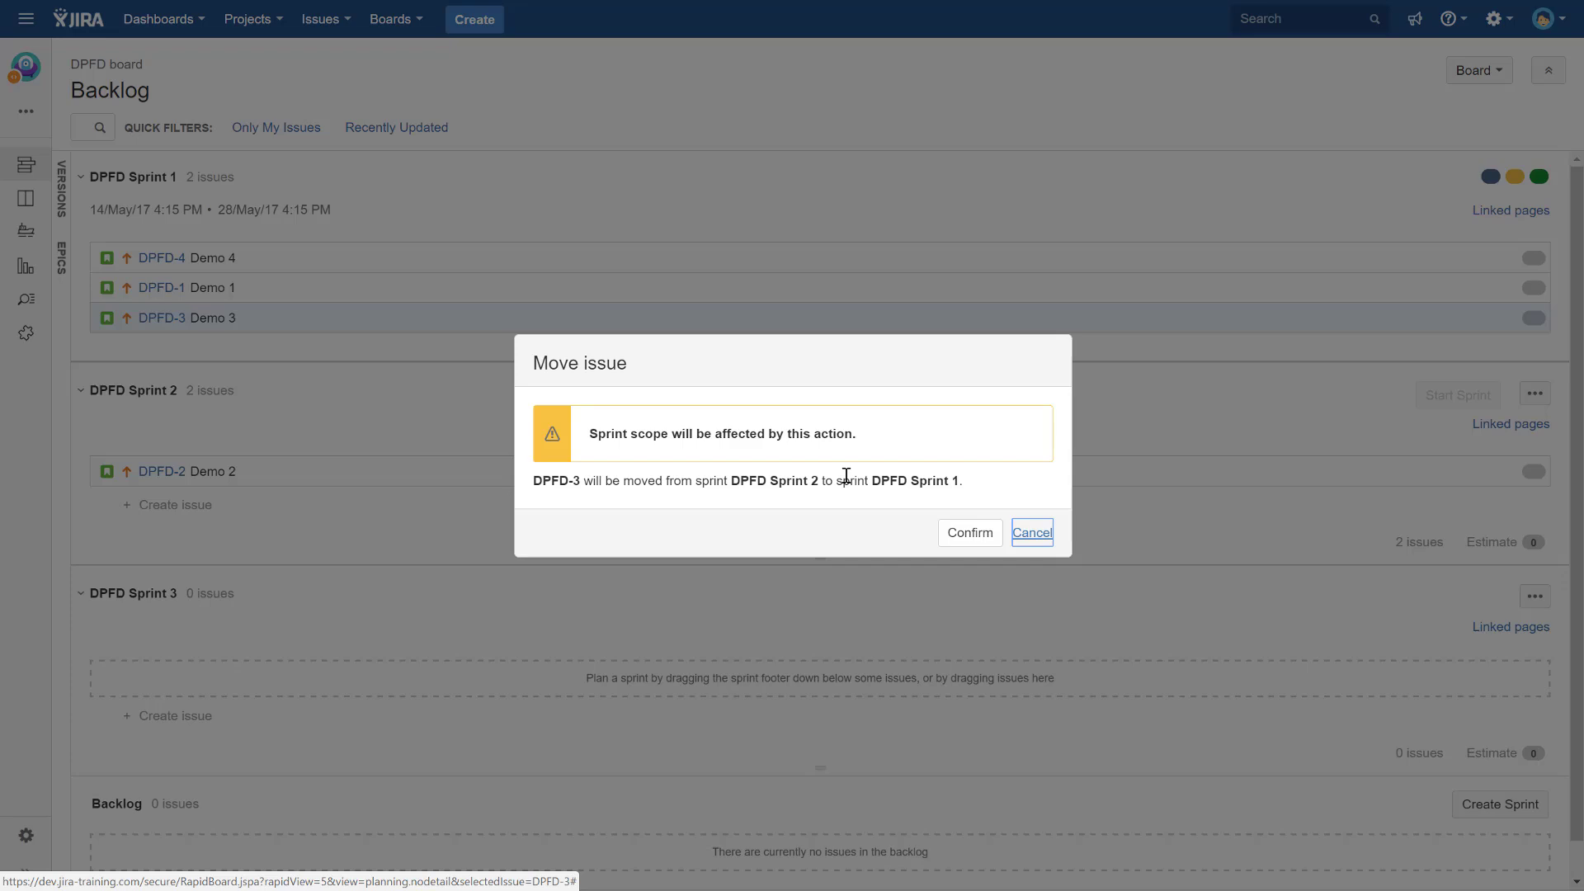
click(973, 534)
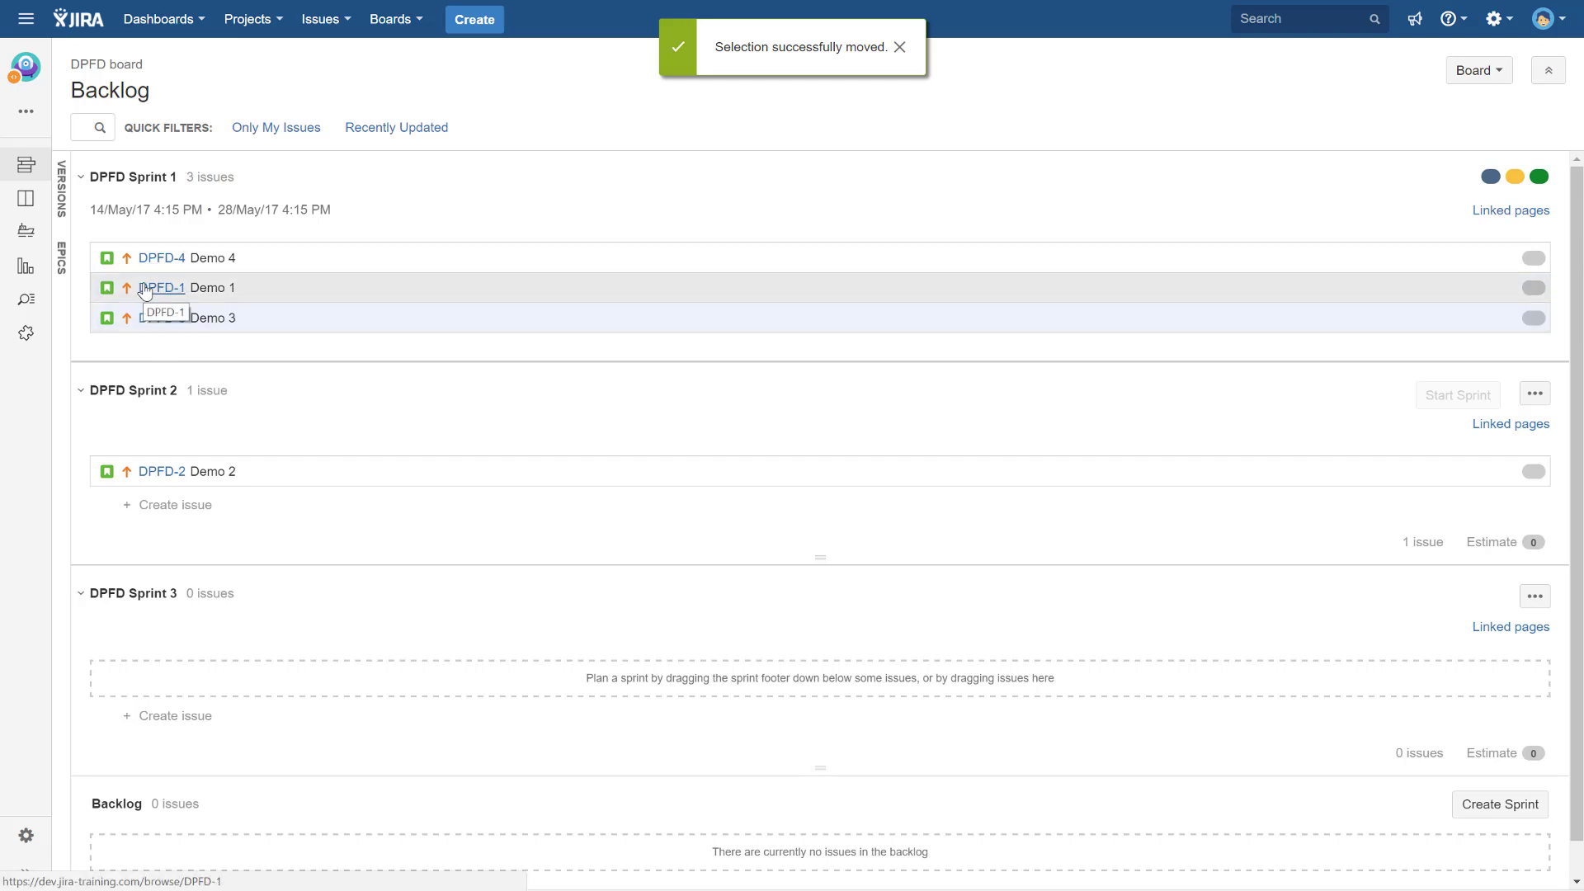
drag(145, 291, 148, 826)
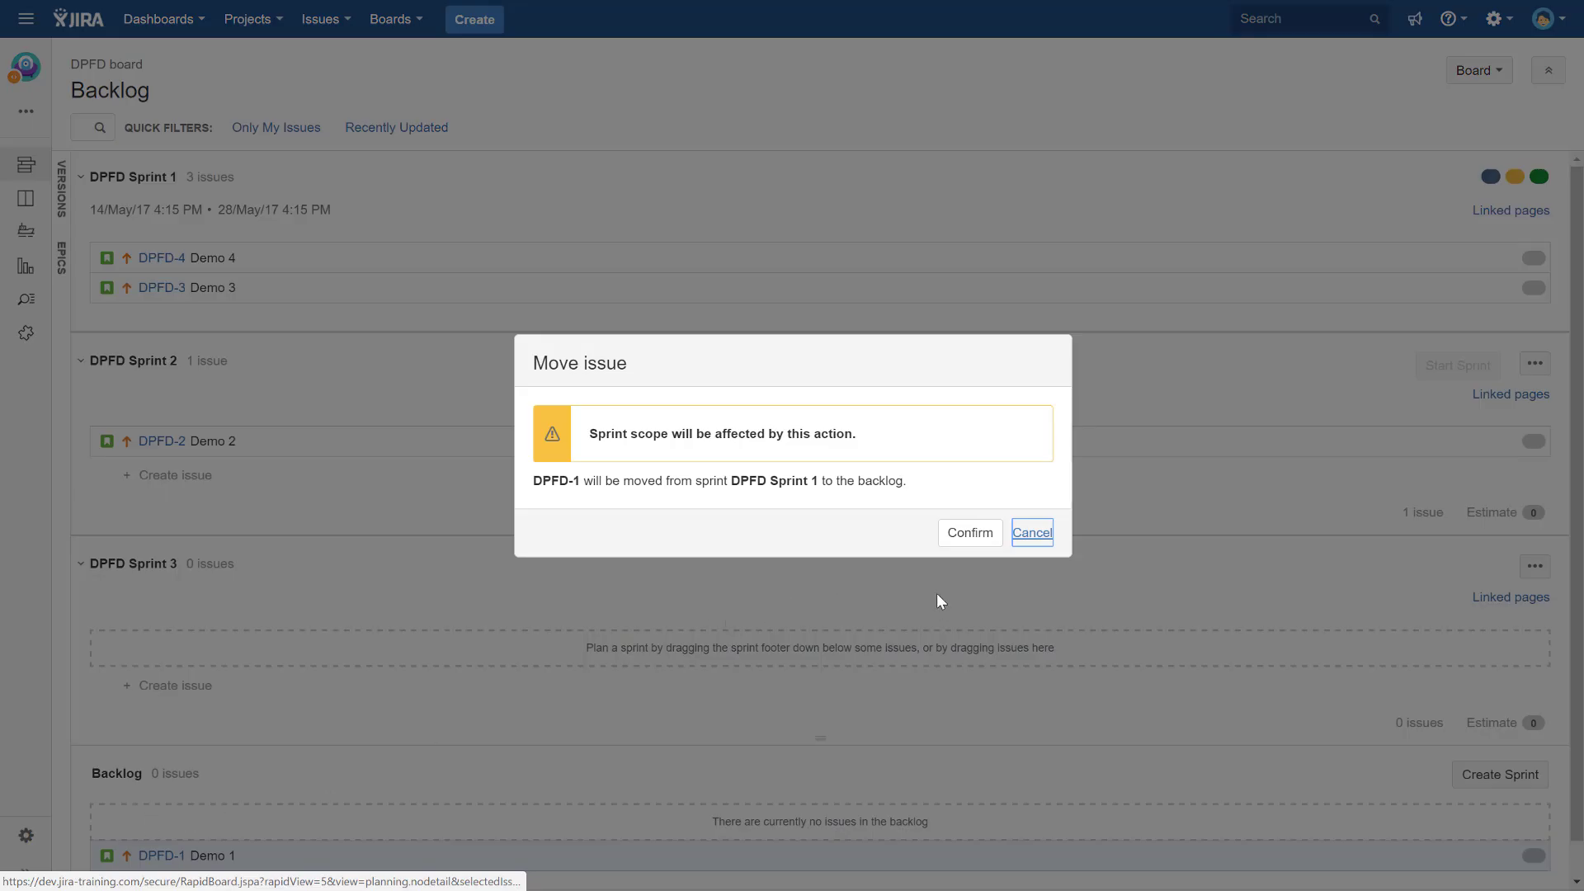
click(977, 545)
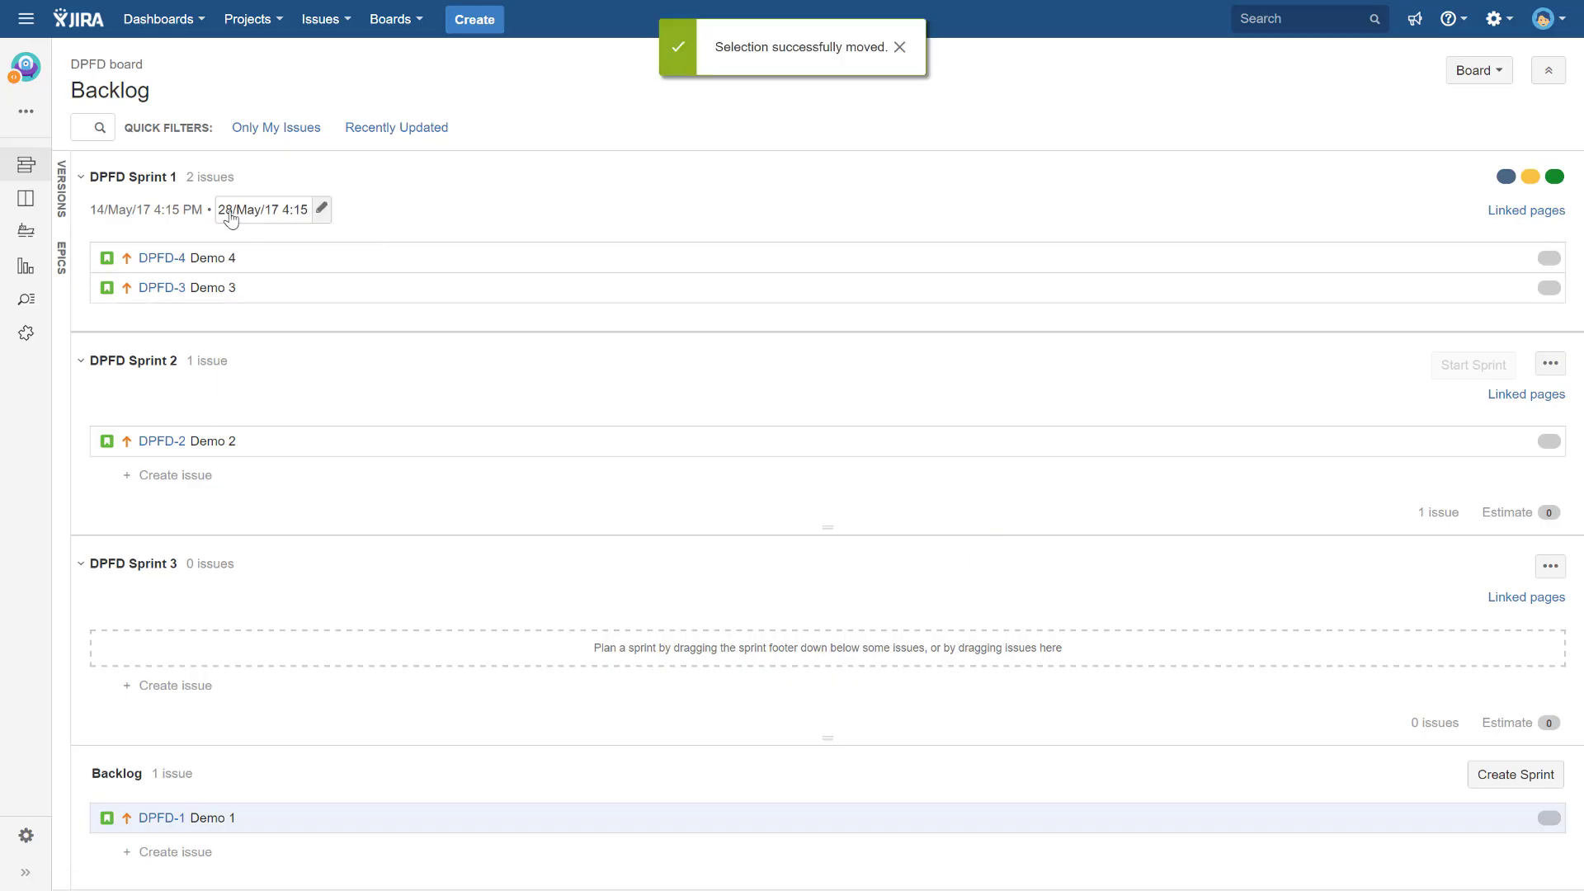
Open the Sample data project (SDP) and review the sprints and issues in its backlog.
click(250, 21)
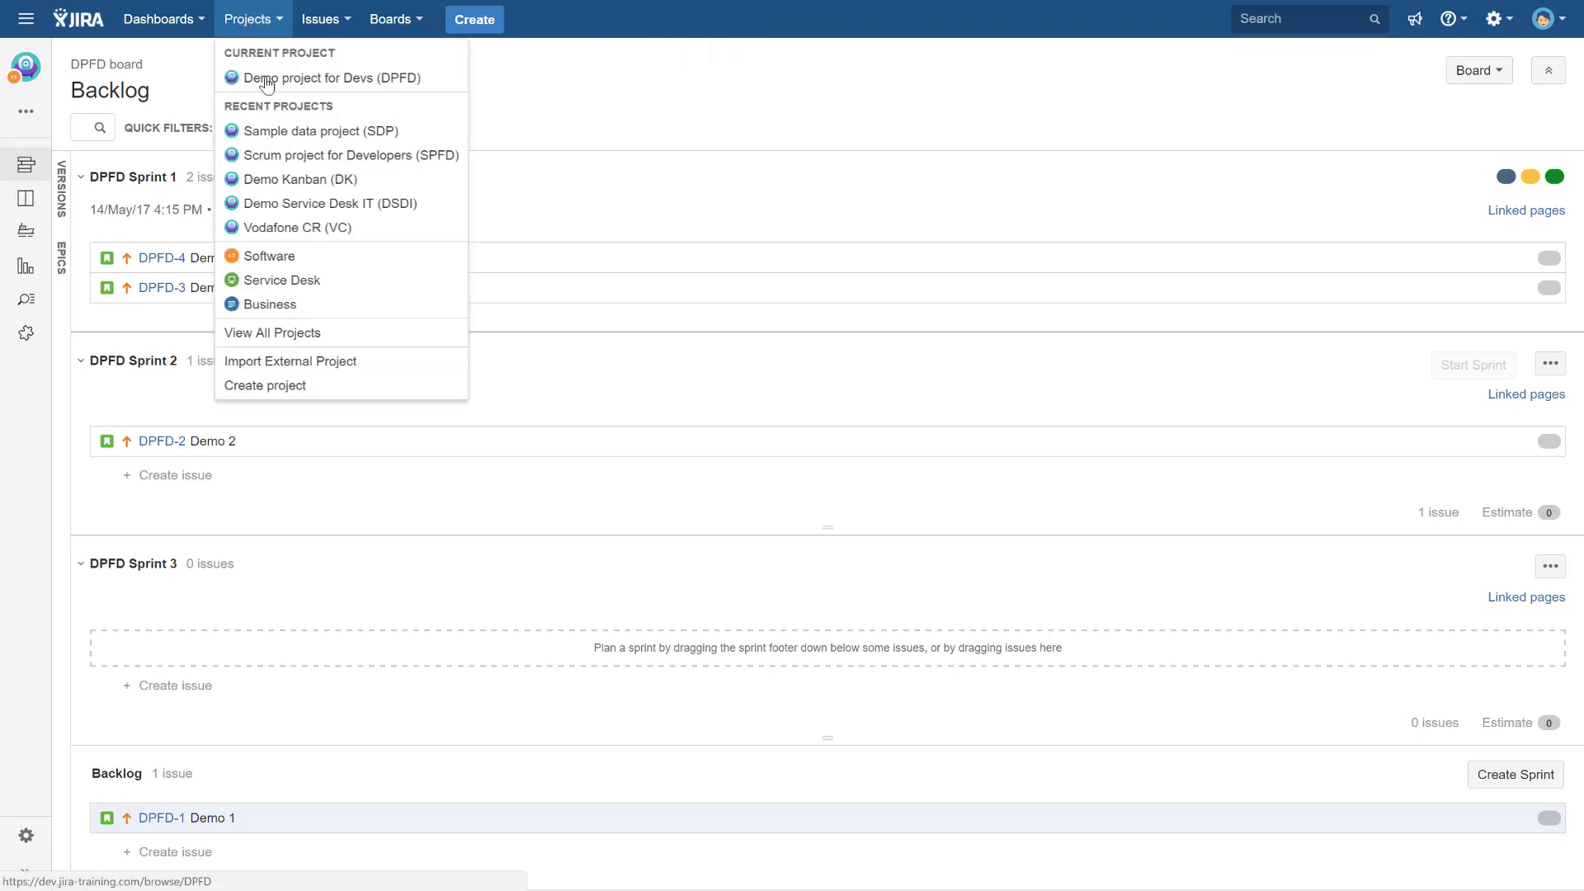
click(273, 136)
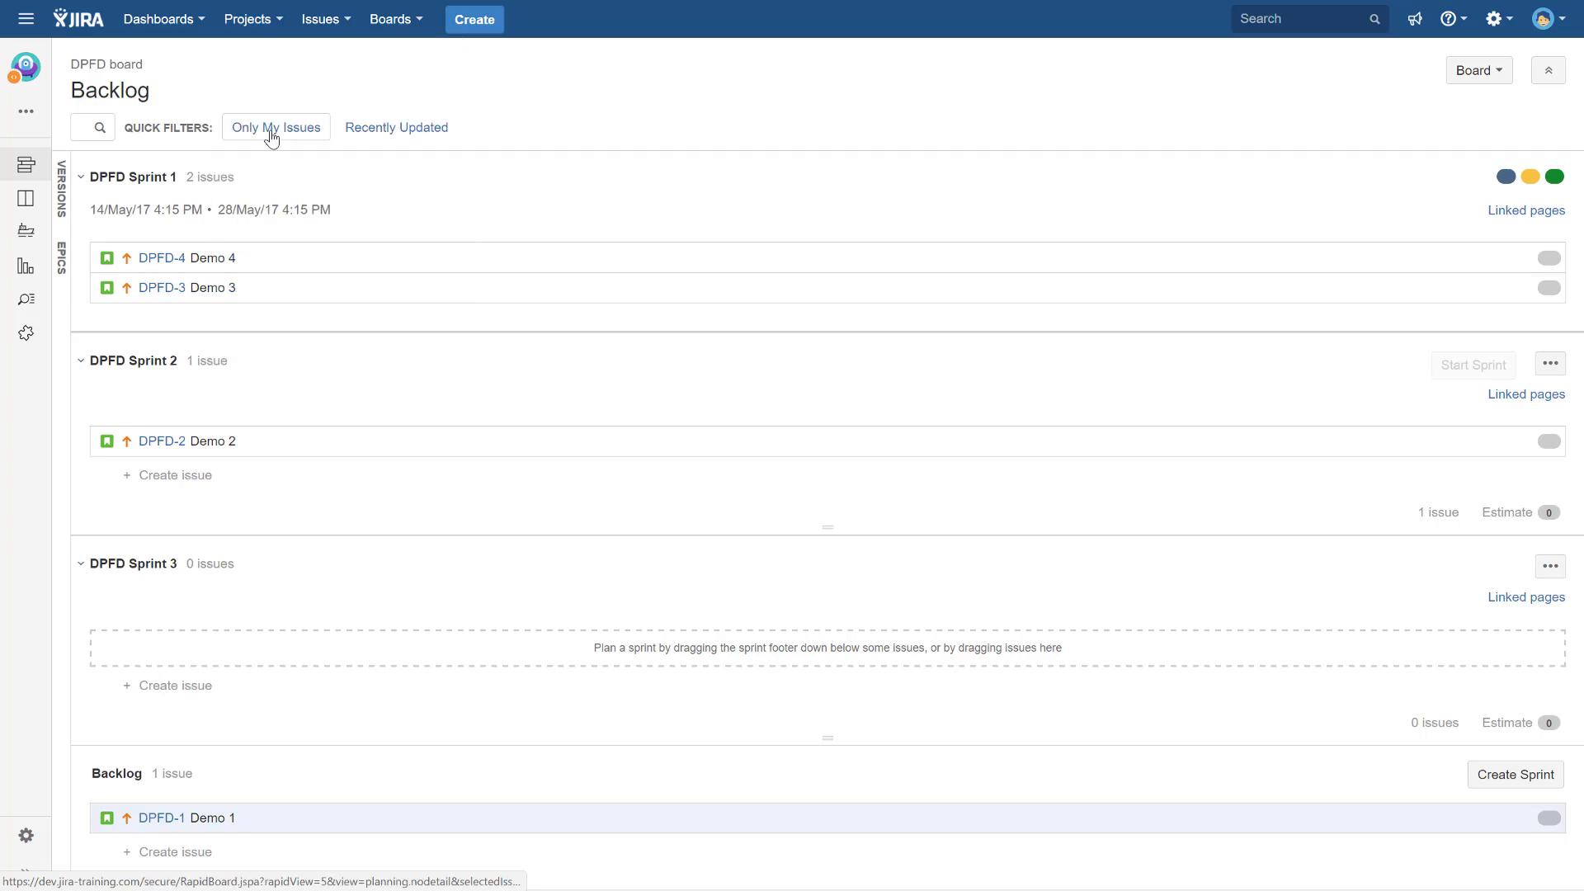
scroll(324, 532, down, 1)
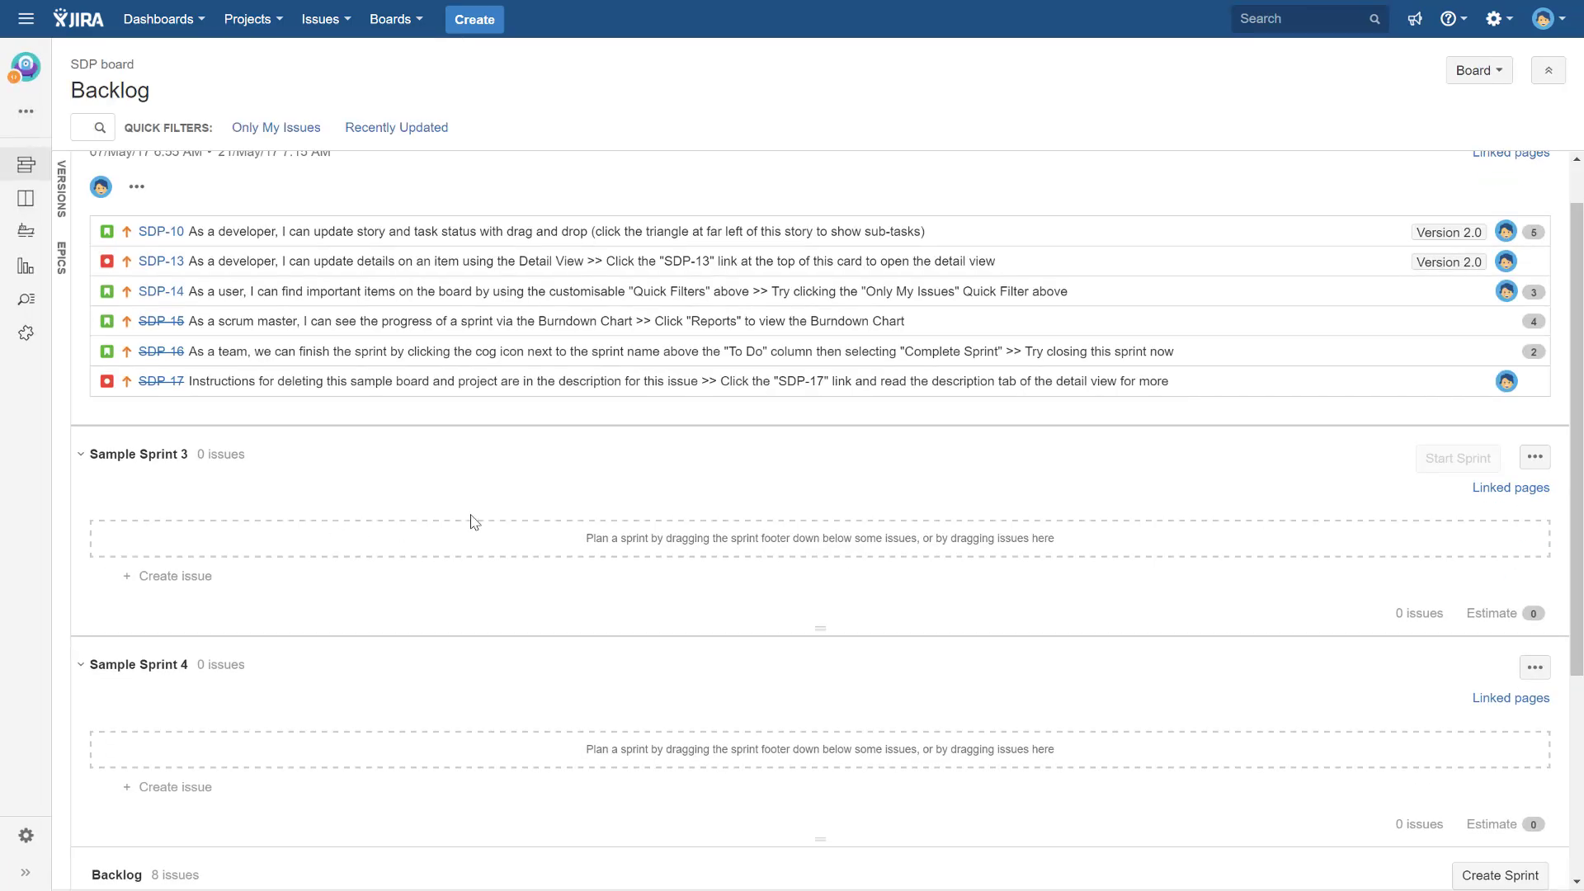
scroll(446, 540, up, 1)
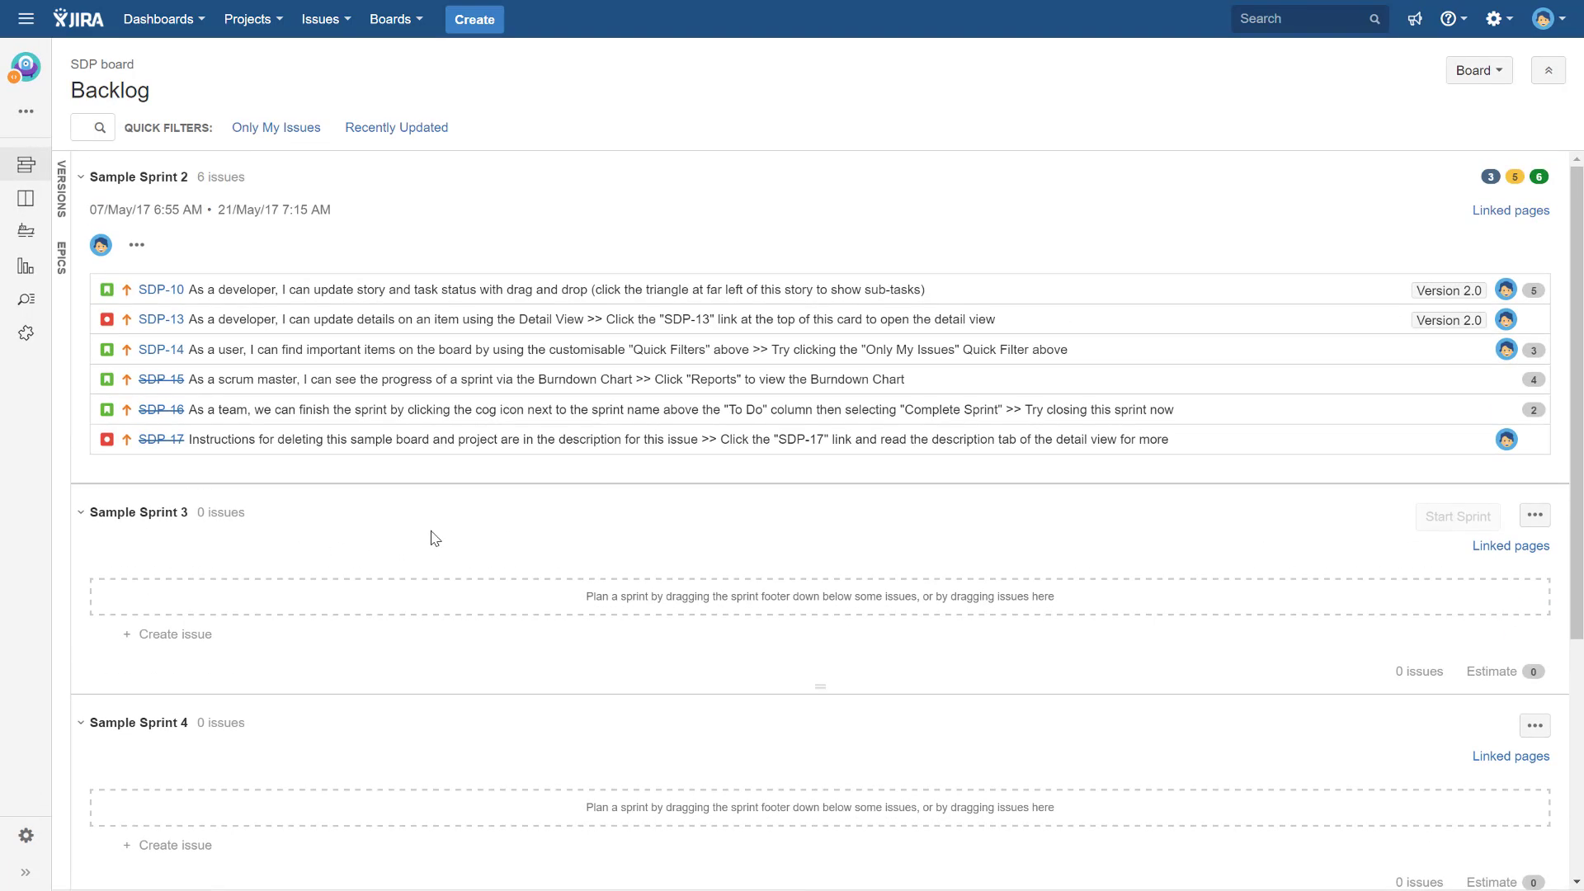
scroll(301, 462, down, 5)
scroll(318, 487, up, 5)
Open the active sprint board of the sample project and examine the details of SDP-13.
click(25, 203)
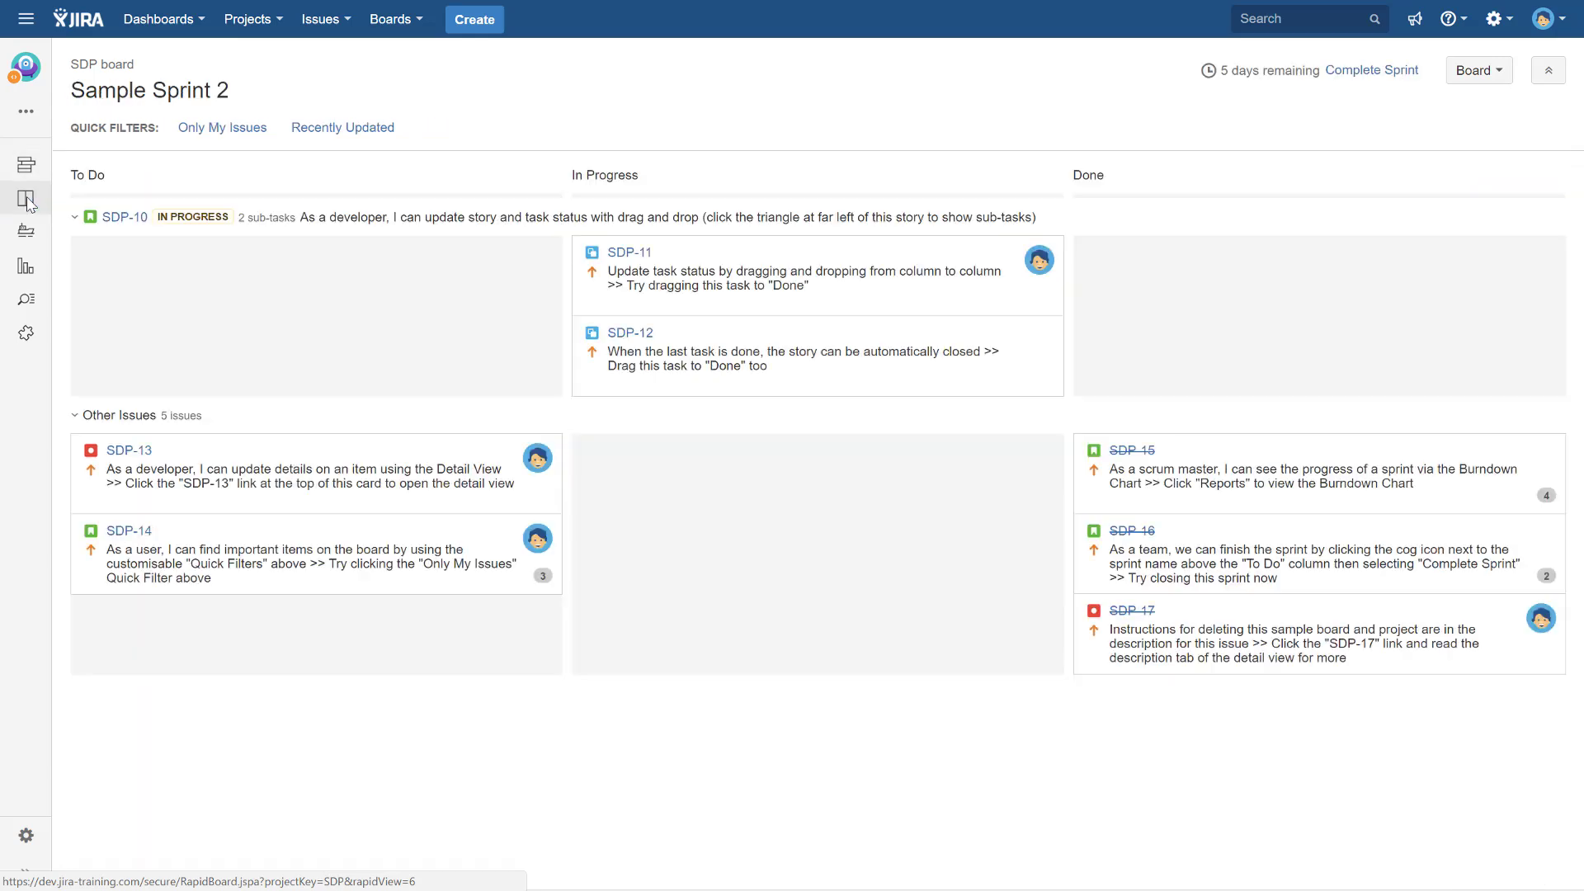
click(129, 450)
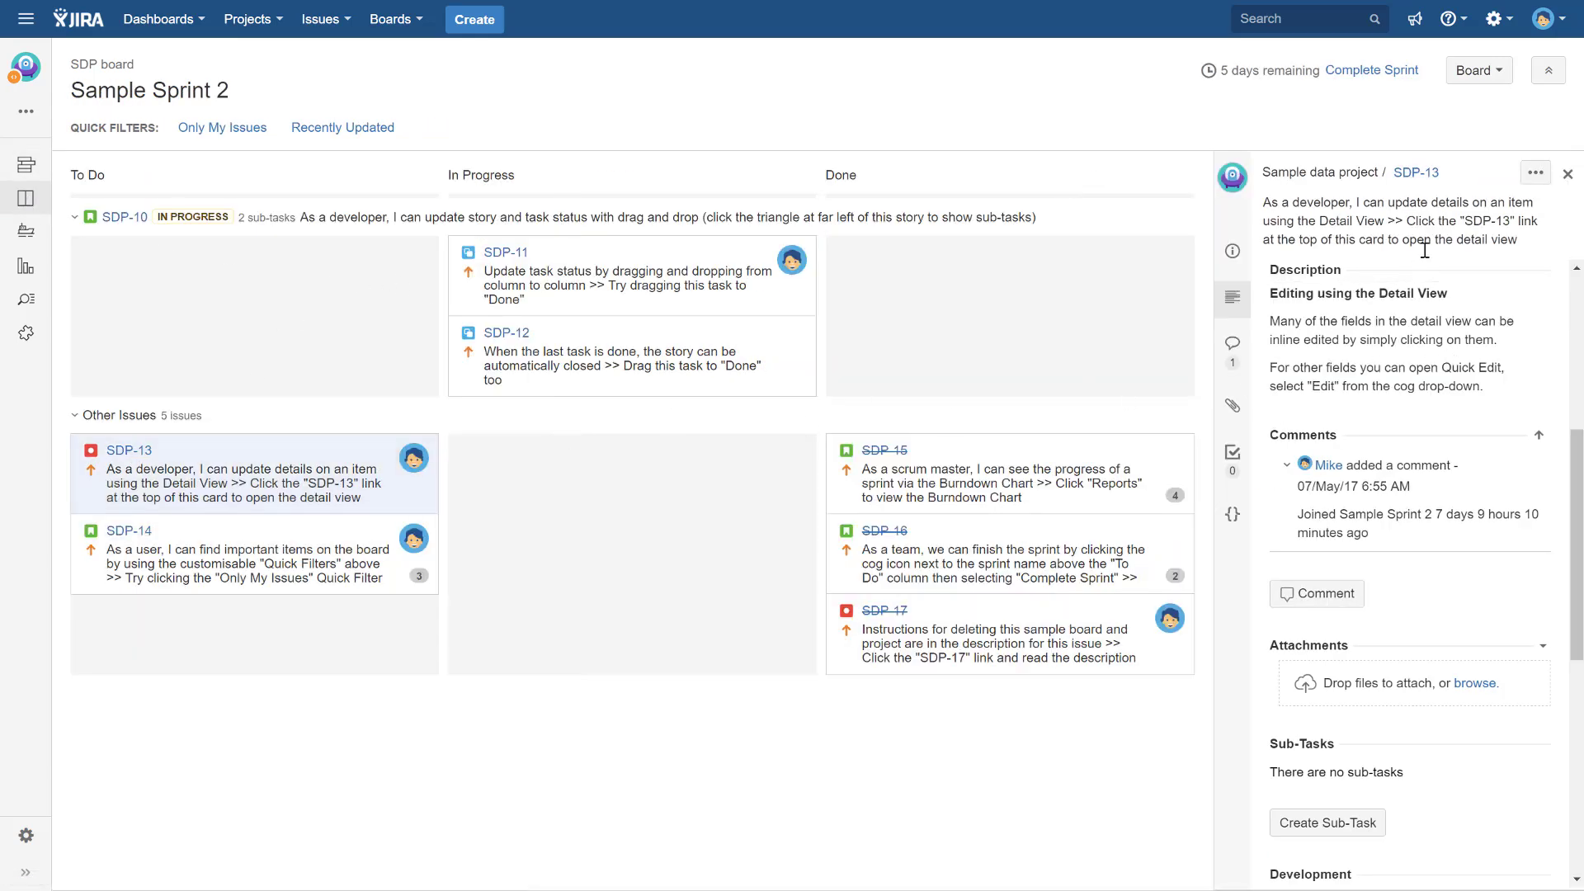
scroll(1393, 367, down, 6)
scroll(1320, 512, up, 6)
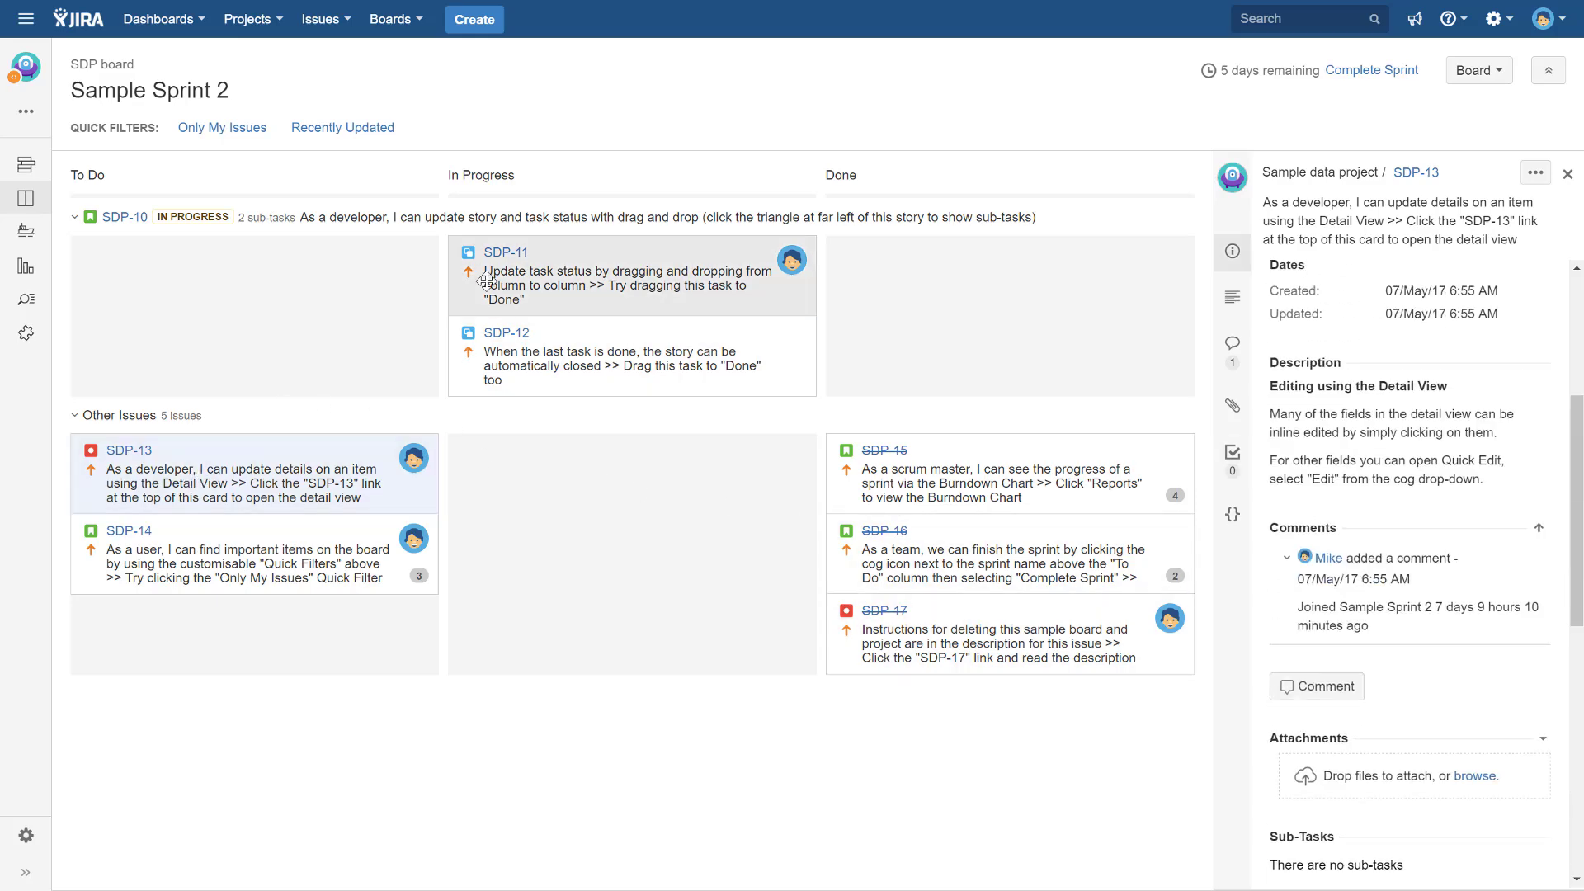
Move sub-tasks SDP-11 and SDP-12 from In Progress to Done and update parent issue SDP-10 to match.
drag(511, 263, 908, 281)
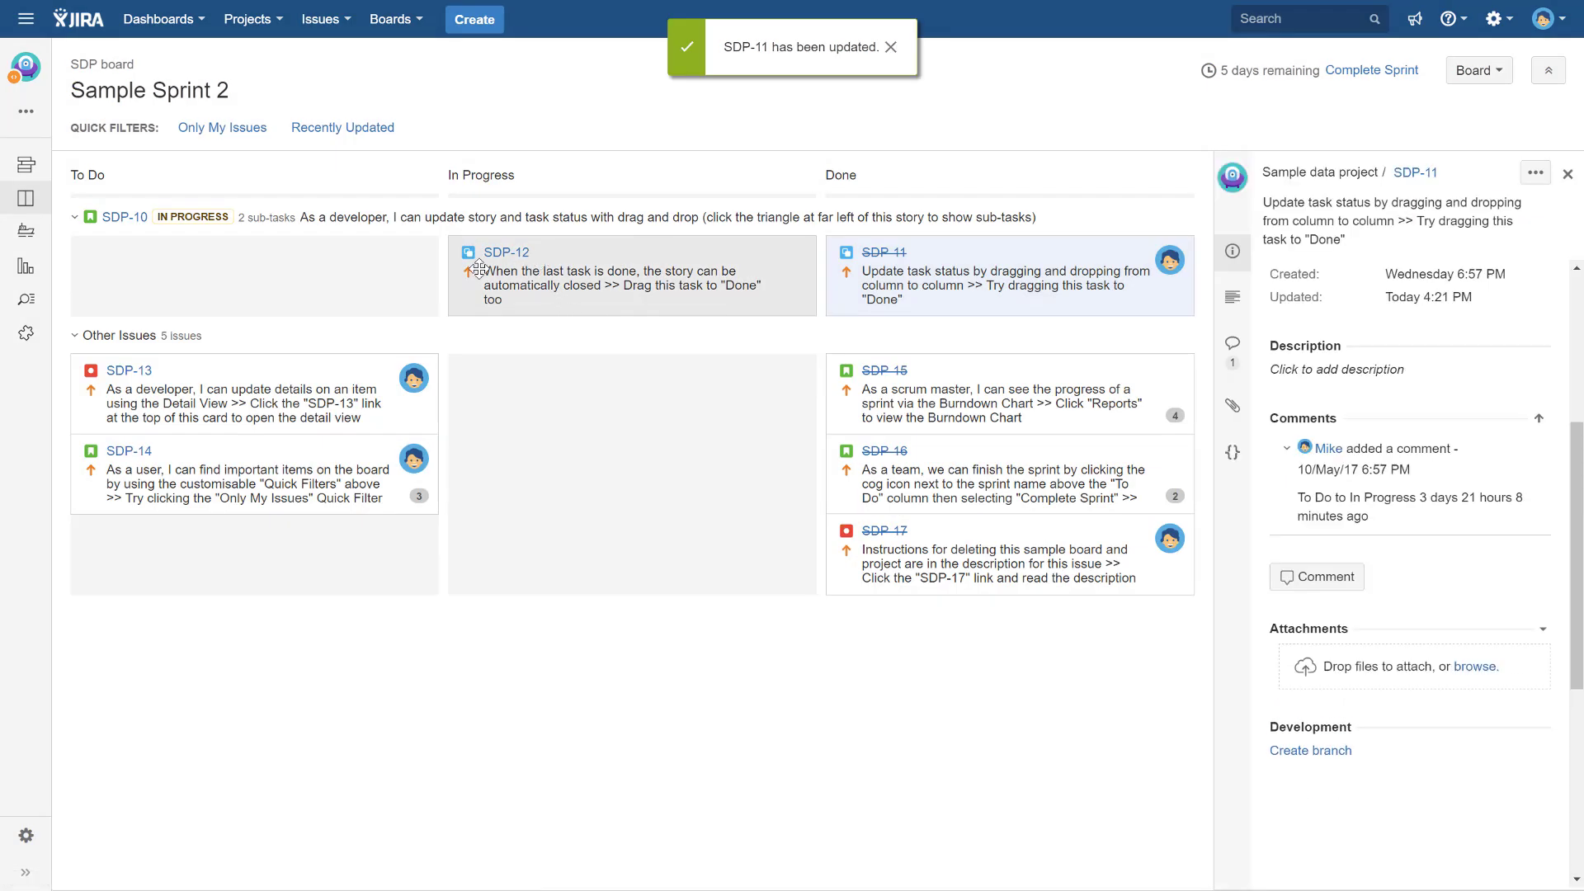
drag(538, 262, 928, 266)
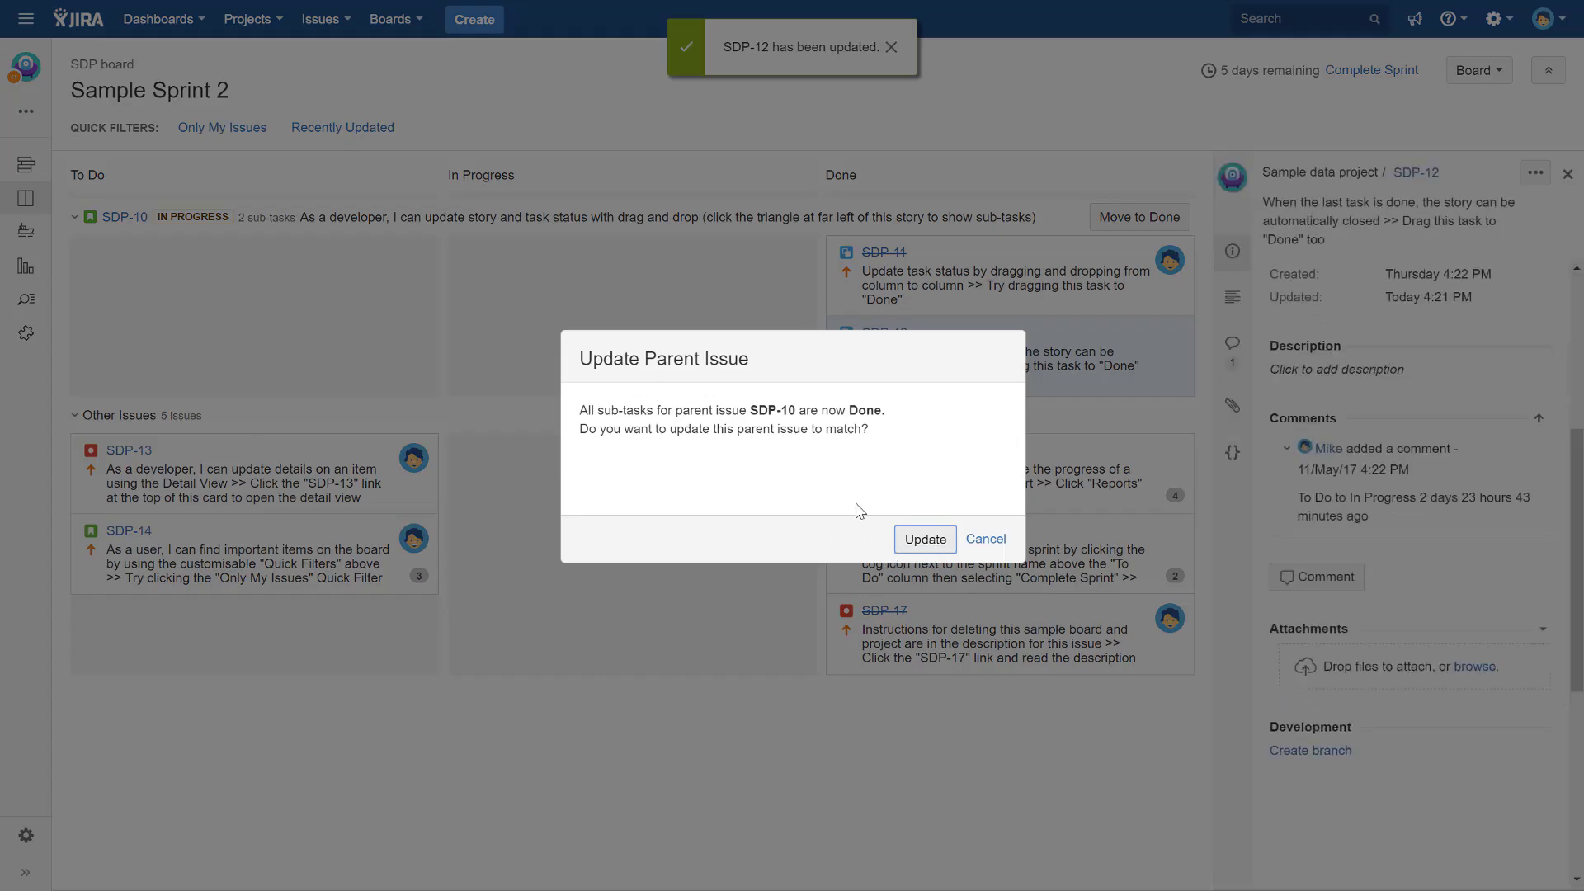
click(925, 540)
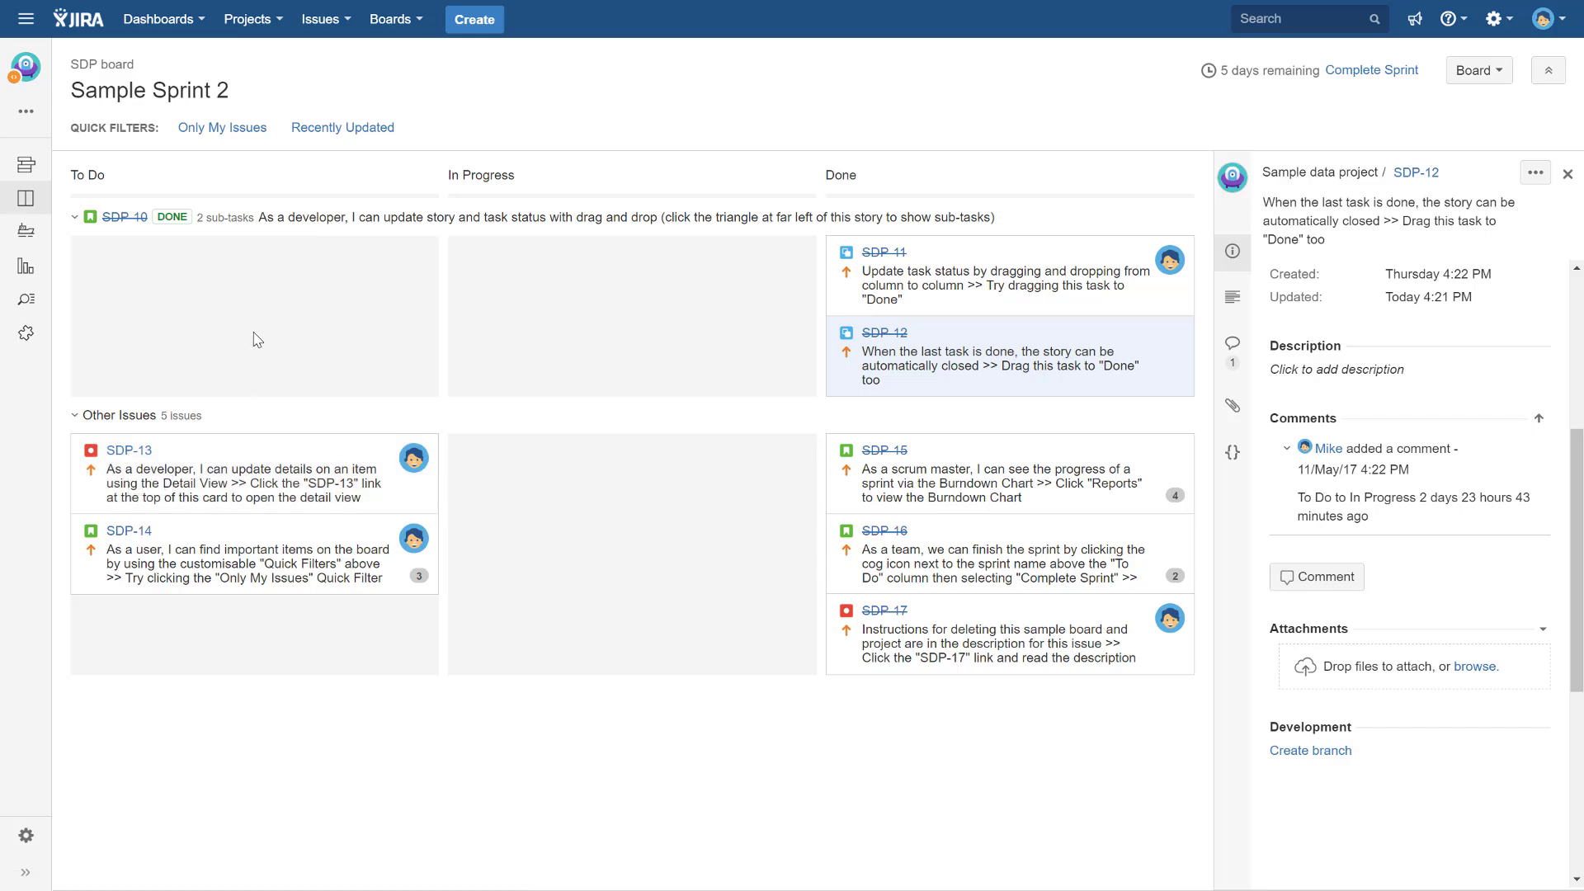
Move SDP-13 from To Do to Done, and toggle the Only My Issues and Recently Updated quick filters on and off.
drag(133, 454, 896, 608)
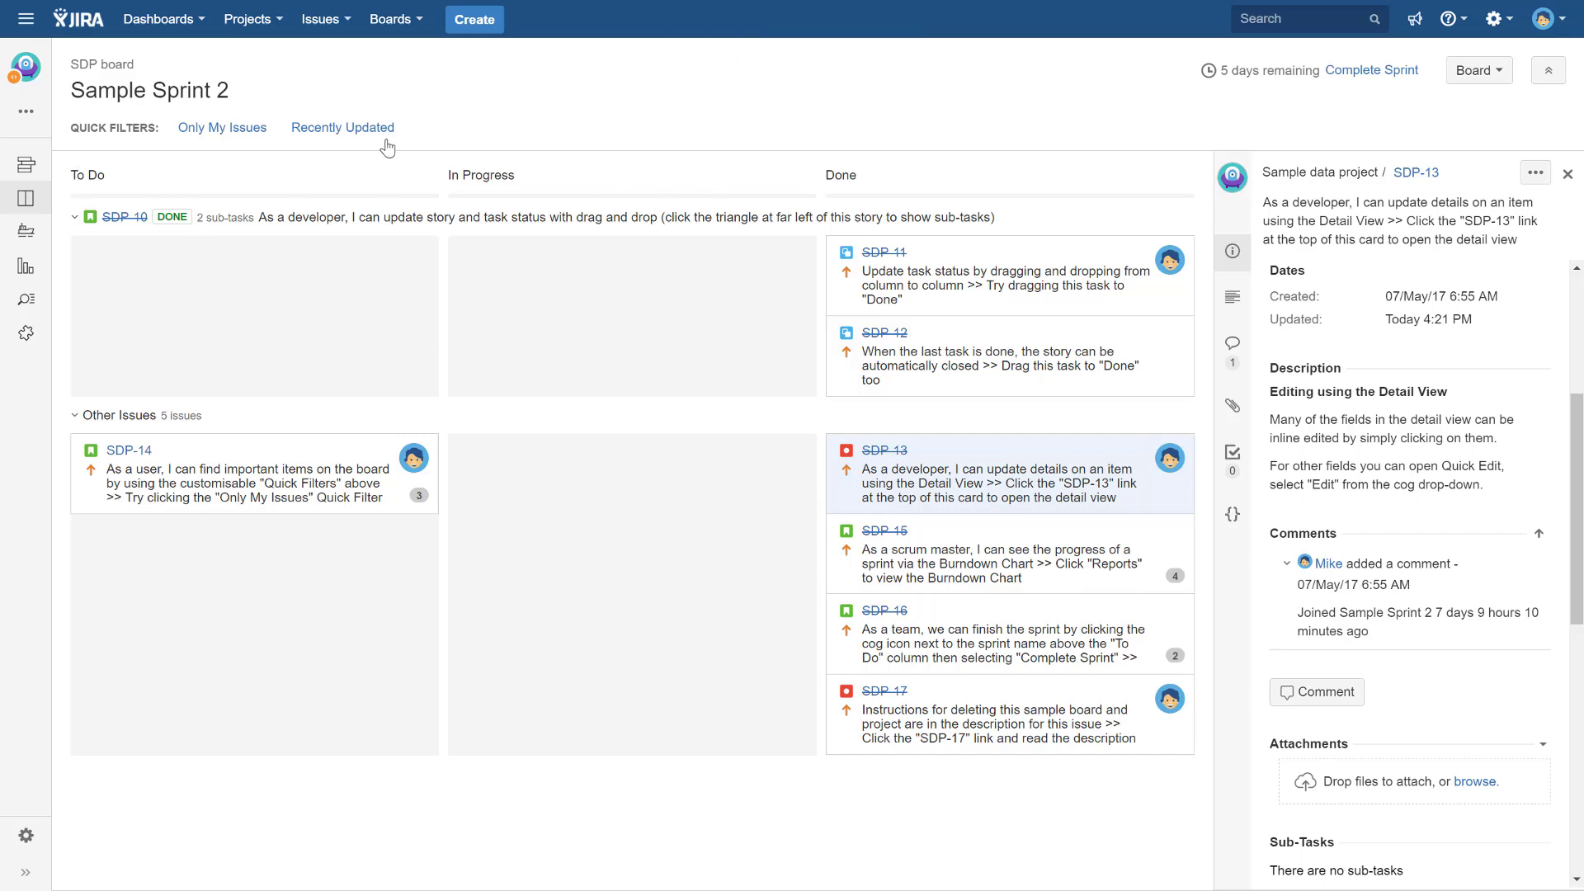
click(238, 134)
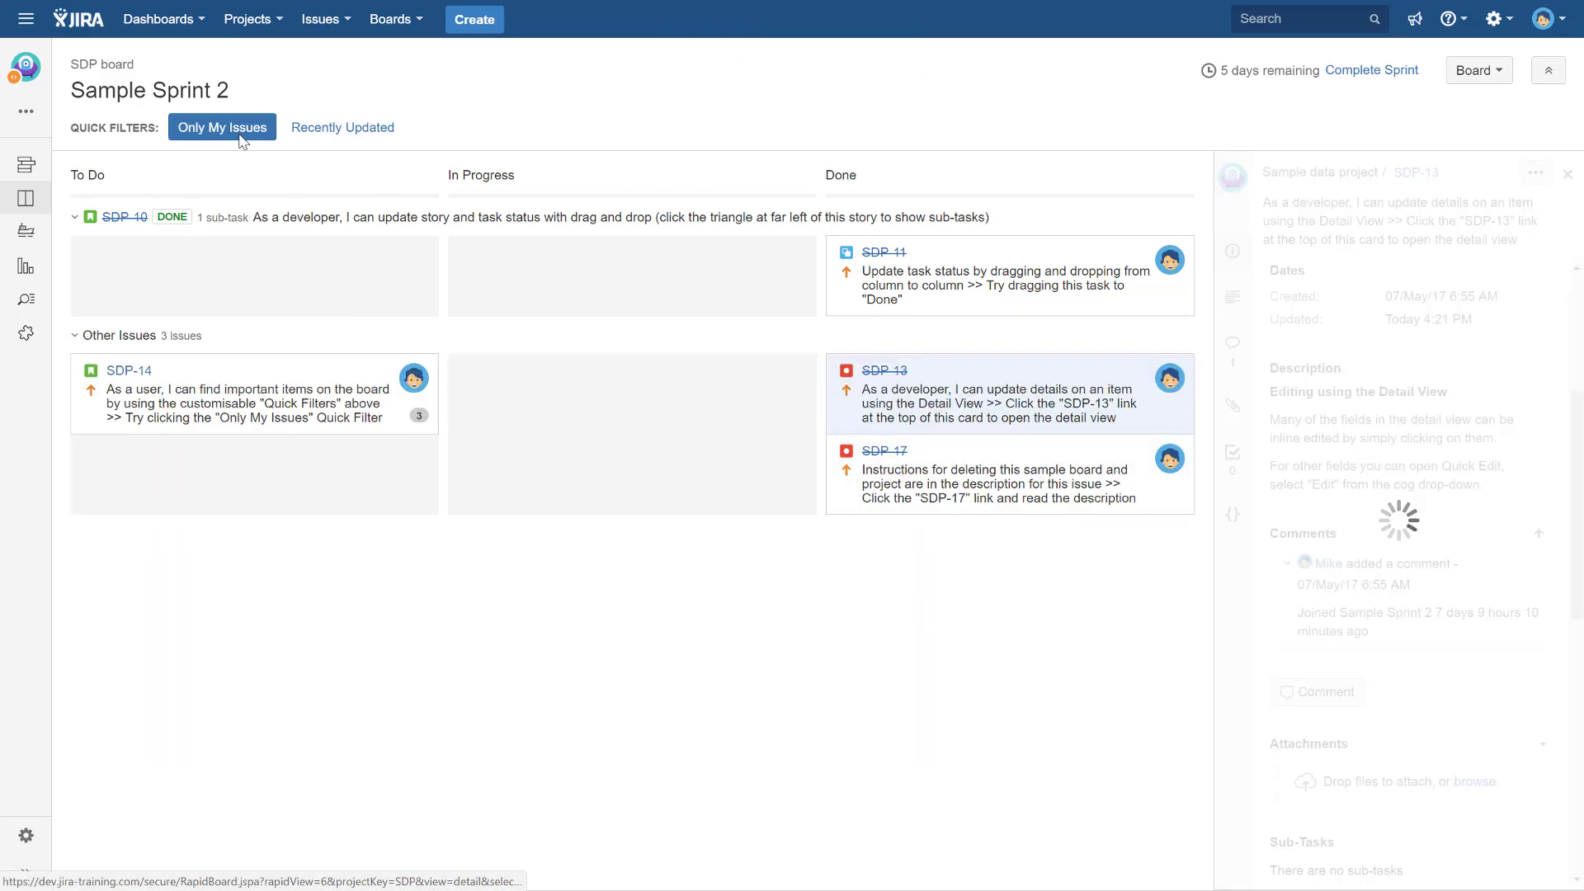
click(343, 132)
click(217, 129)
click(363, 134)
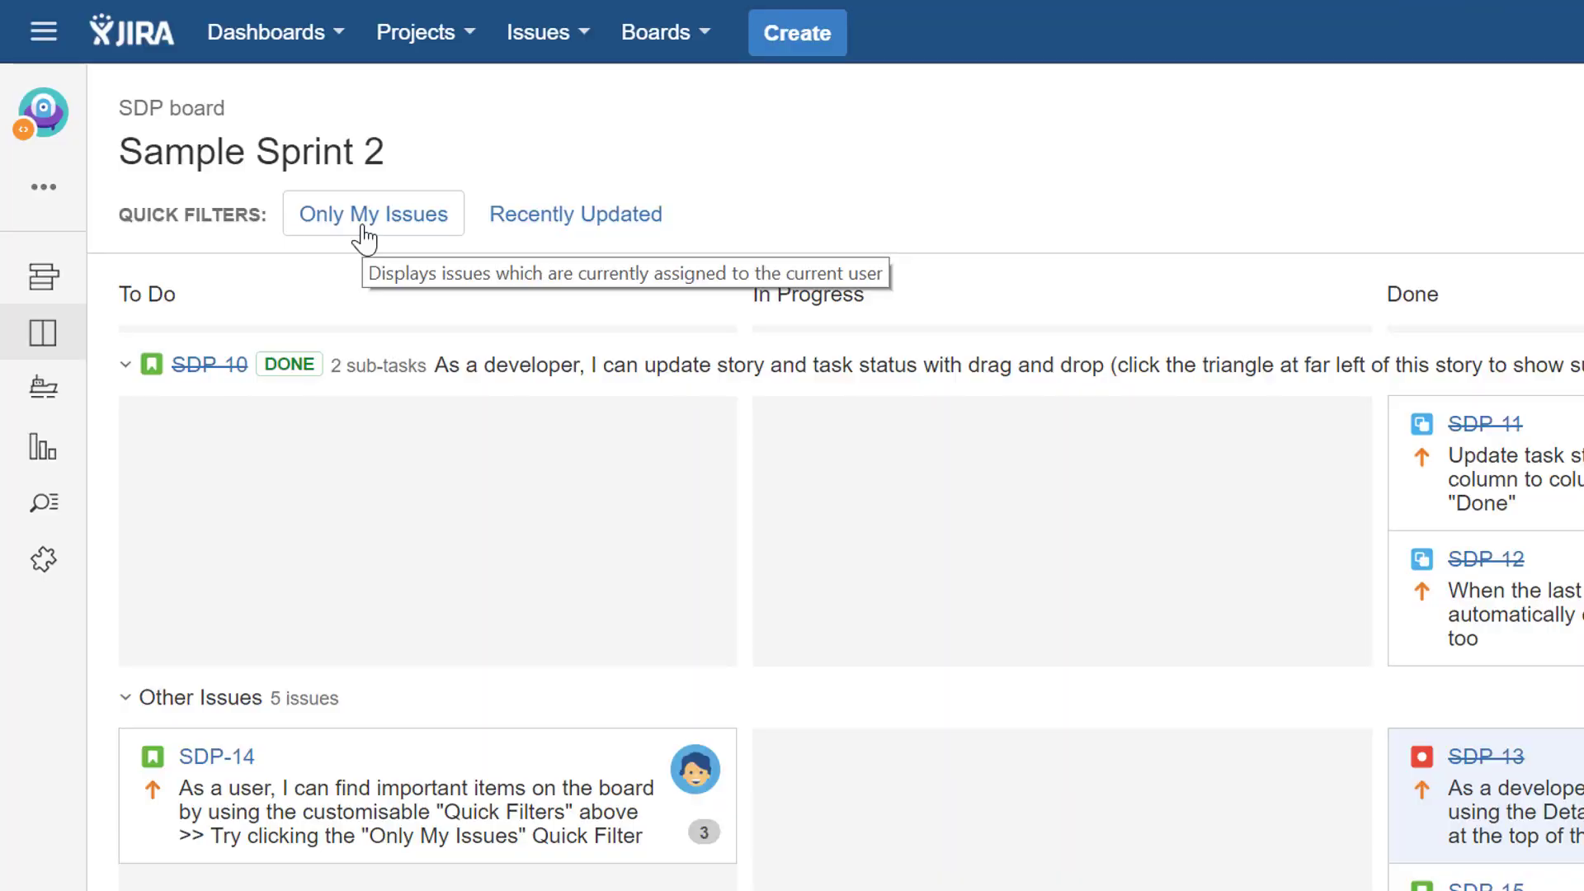
click(368, 237)
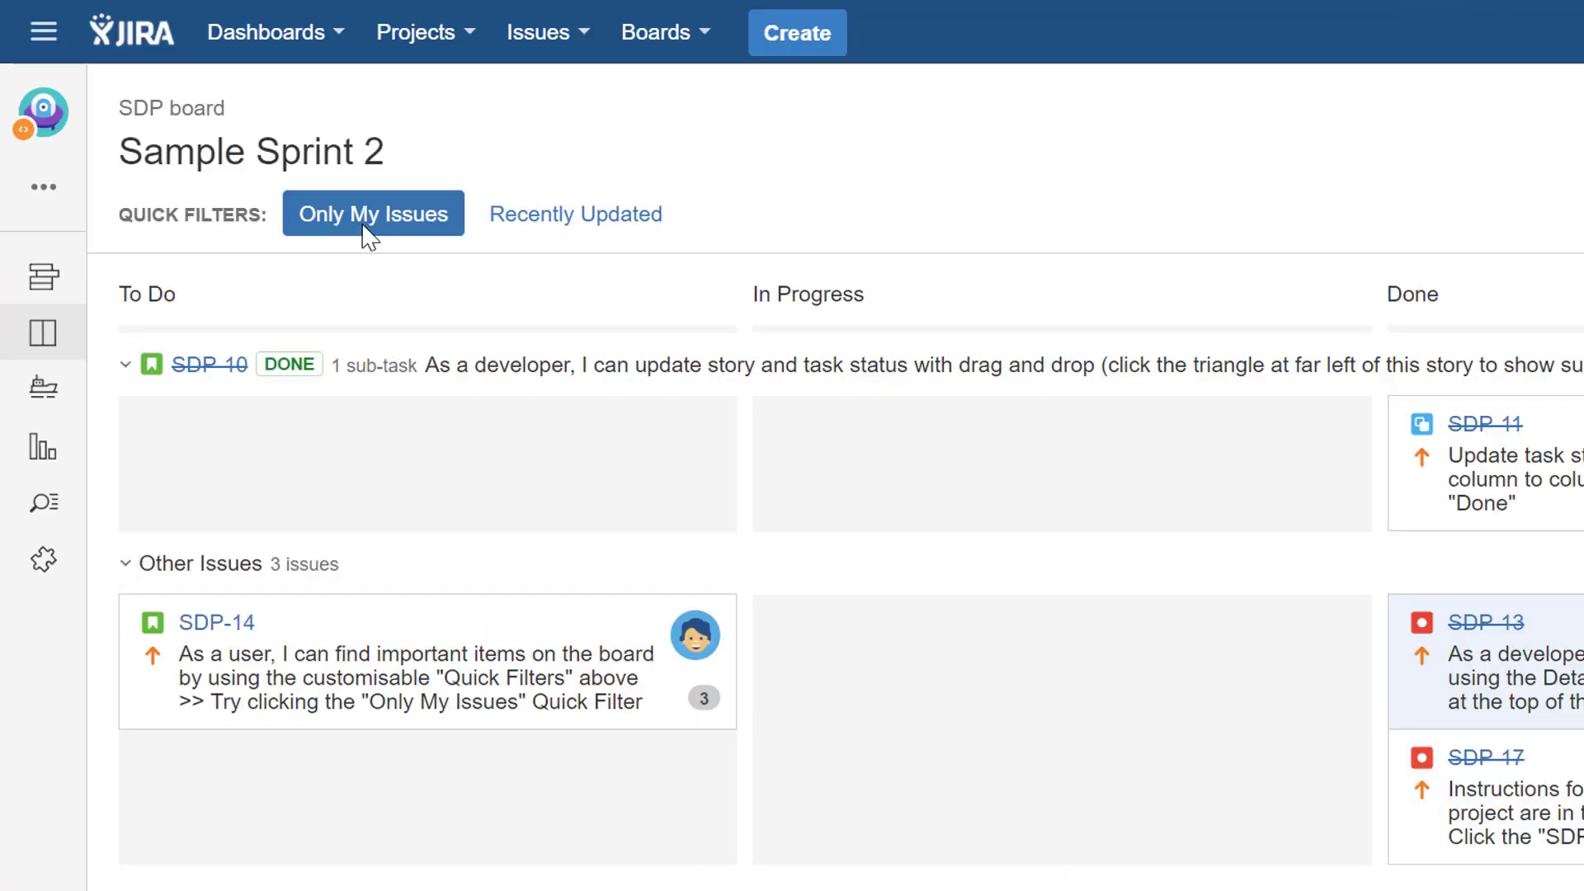
click(363, 239)
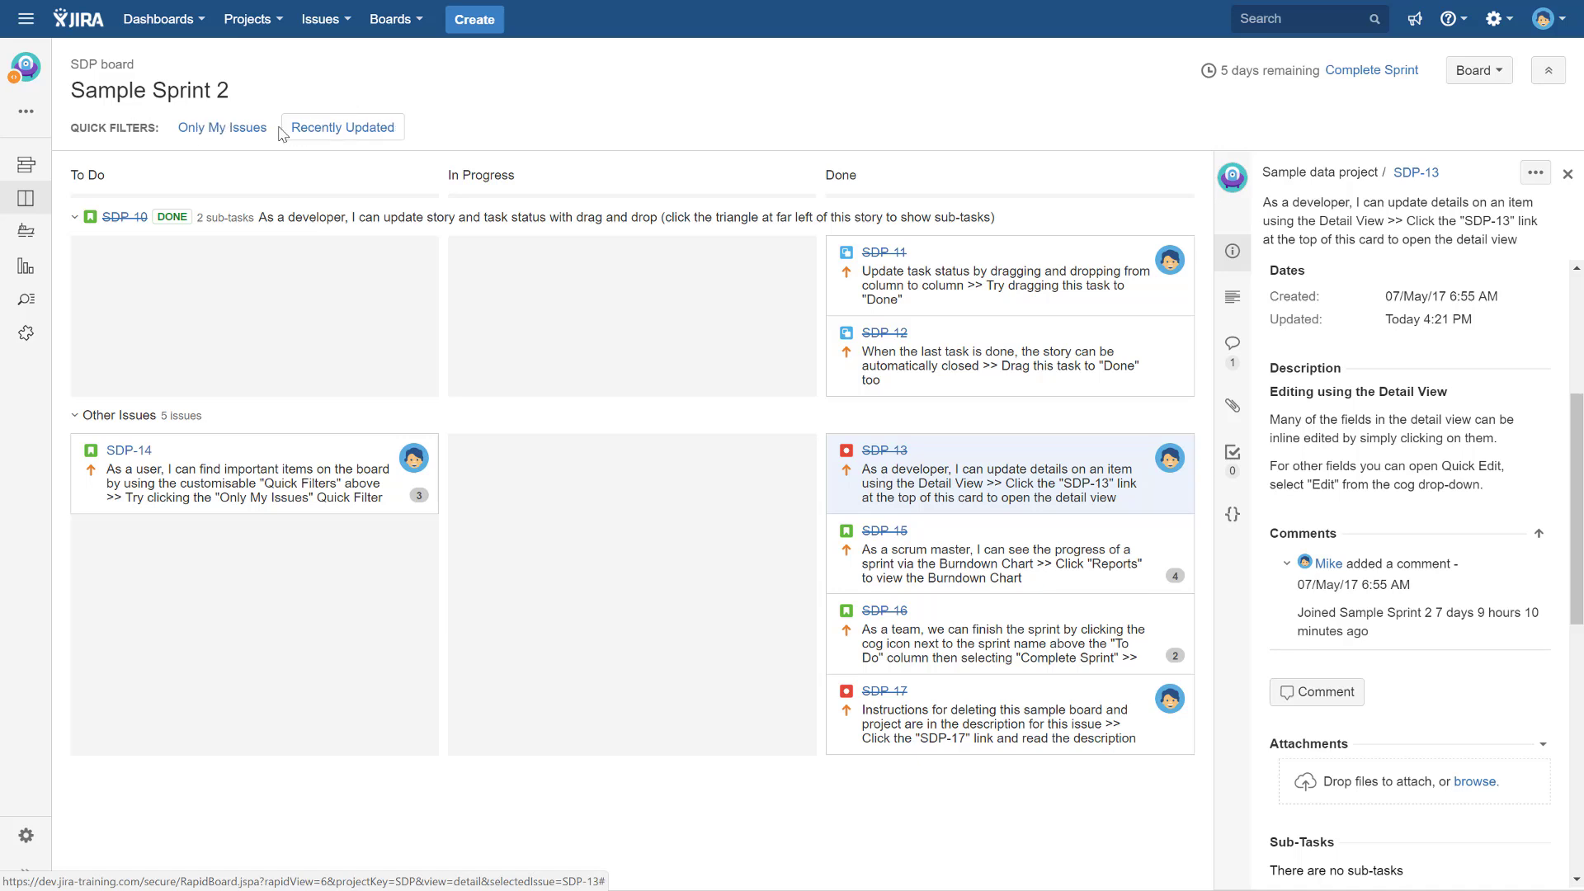
Show the details of story SDP-10 and look over the board's available options, including Configure.
click(80, 221)
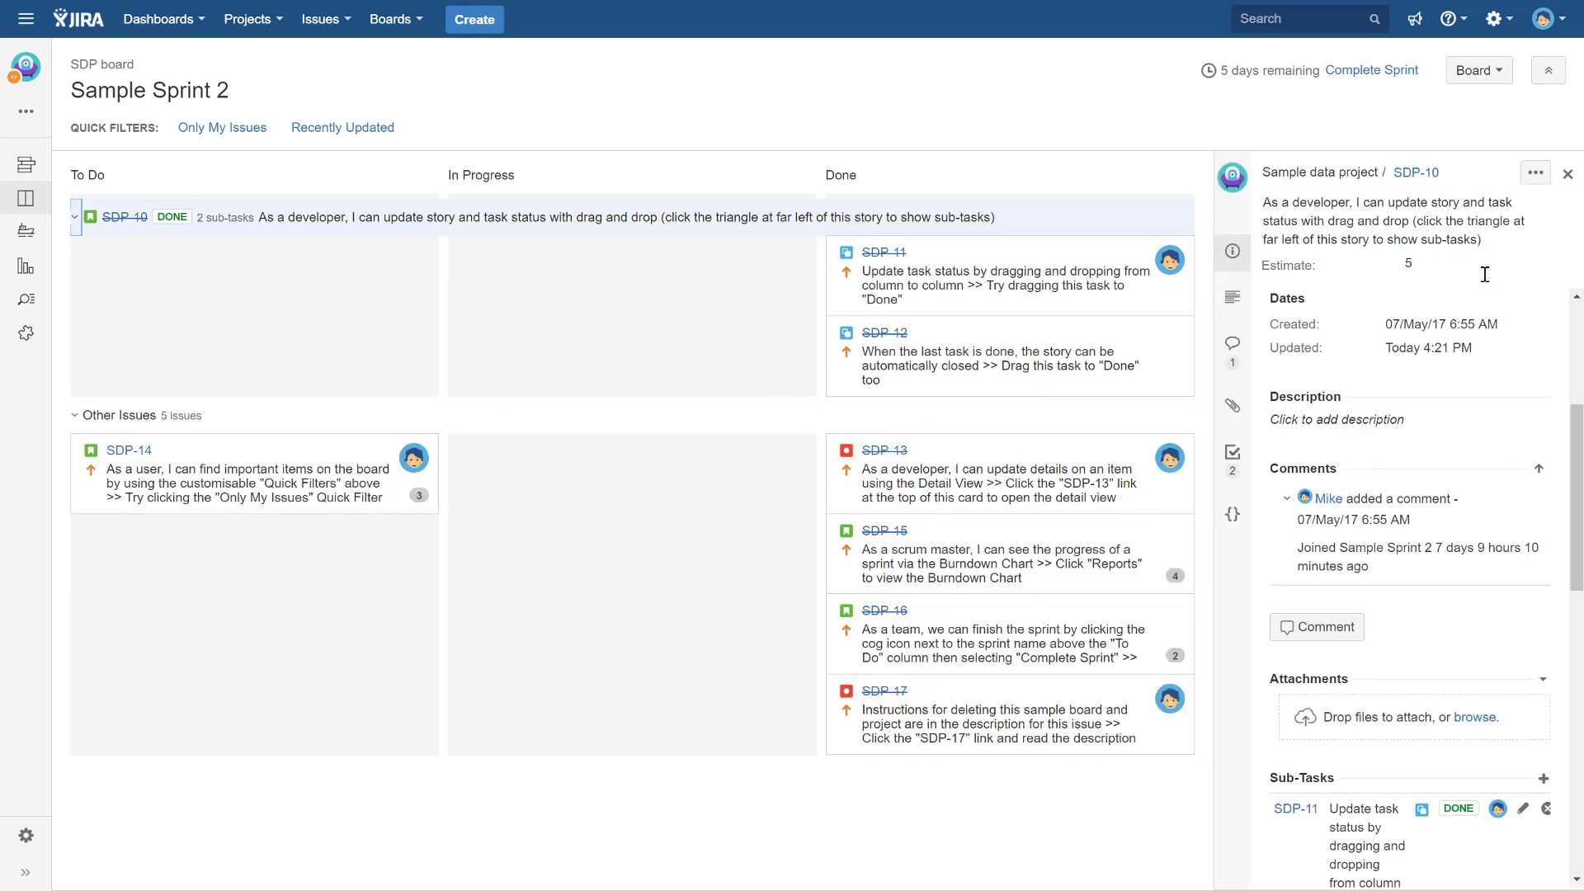
click(1478, 71)
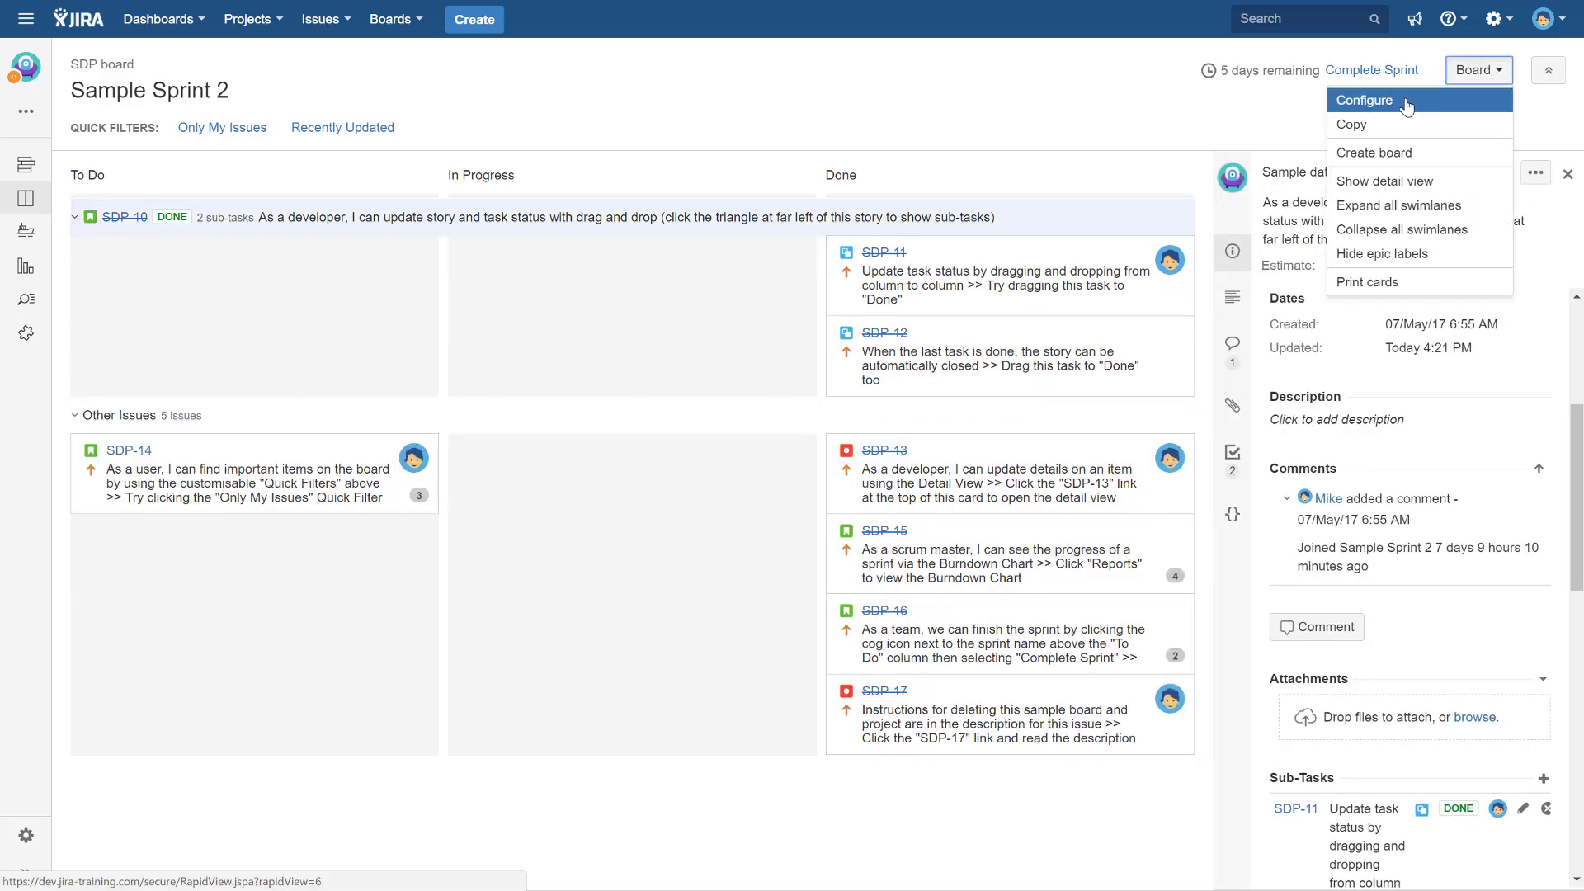
click(1127, 121)
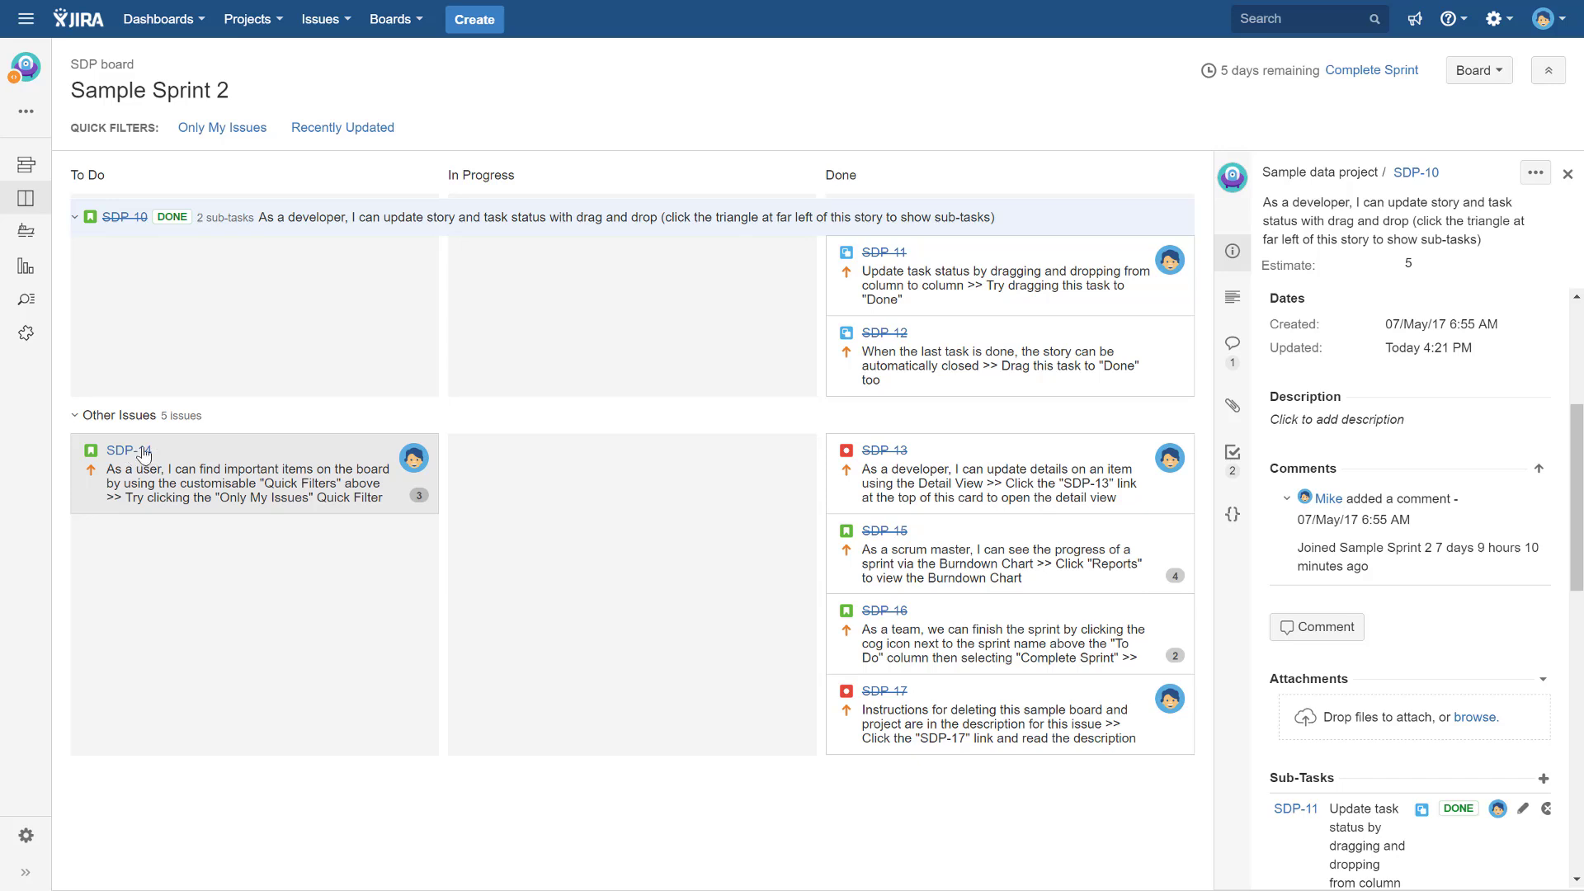
Open the backlog, look at the start date picker of Sample Sprint 2 without changing it, and review the planned sprints.
click(25, 174)
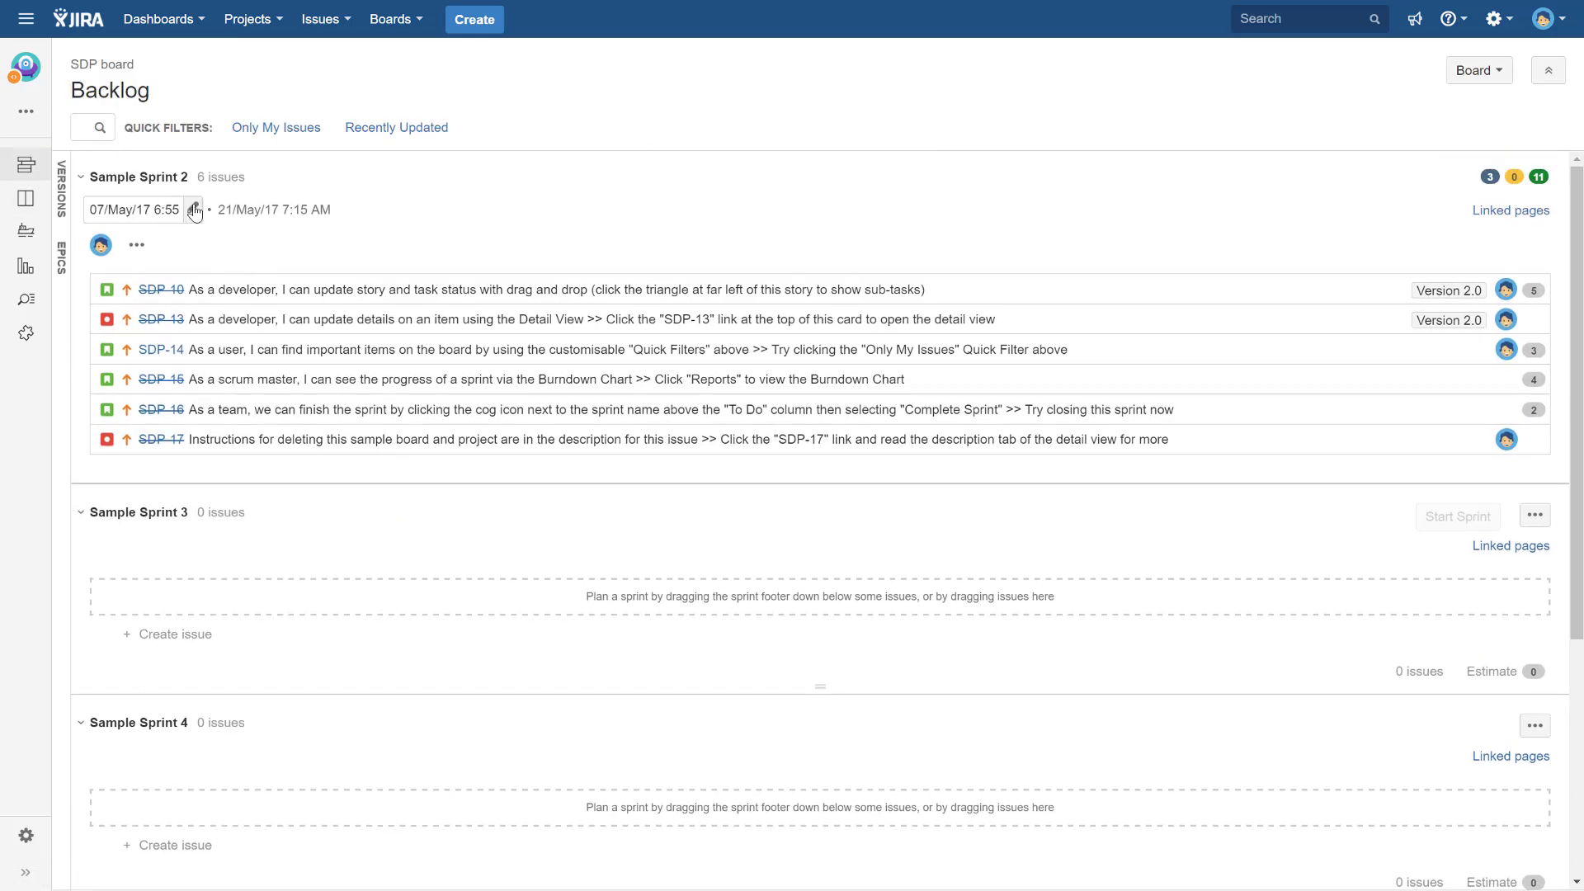
click(192, 212)
click(225, 212)
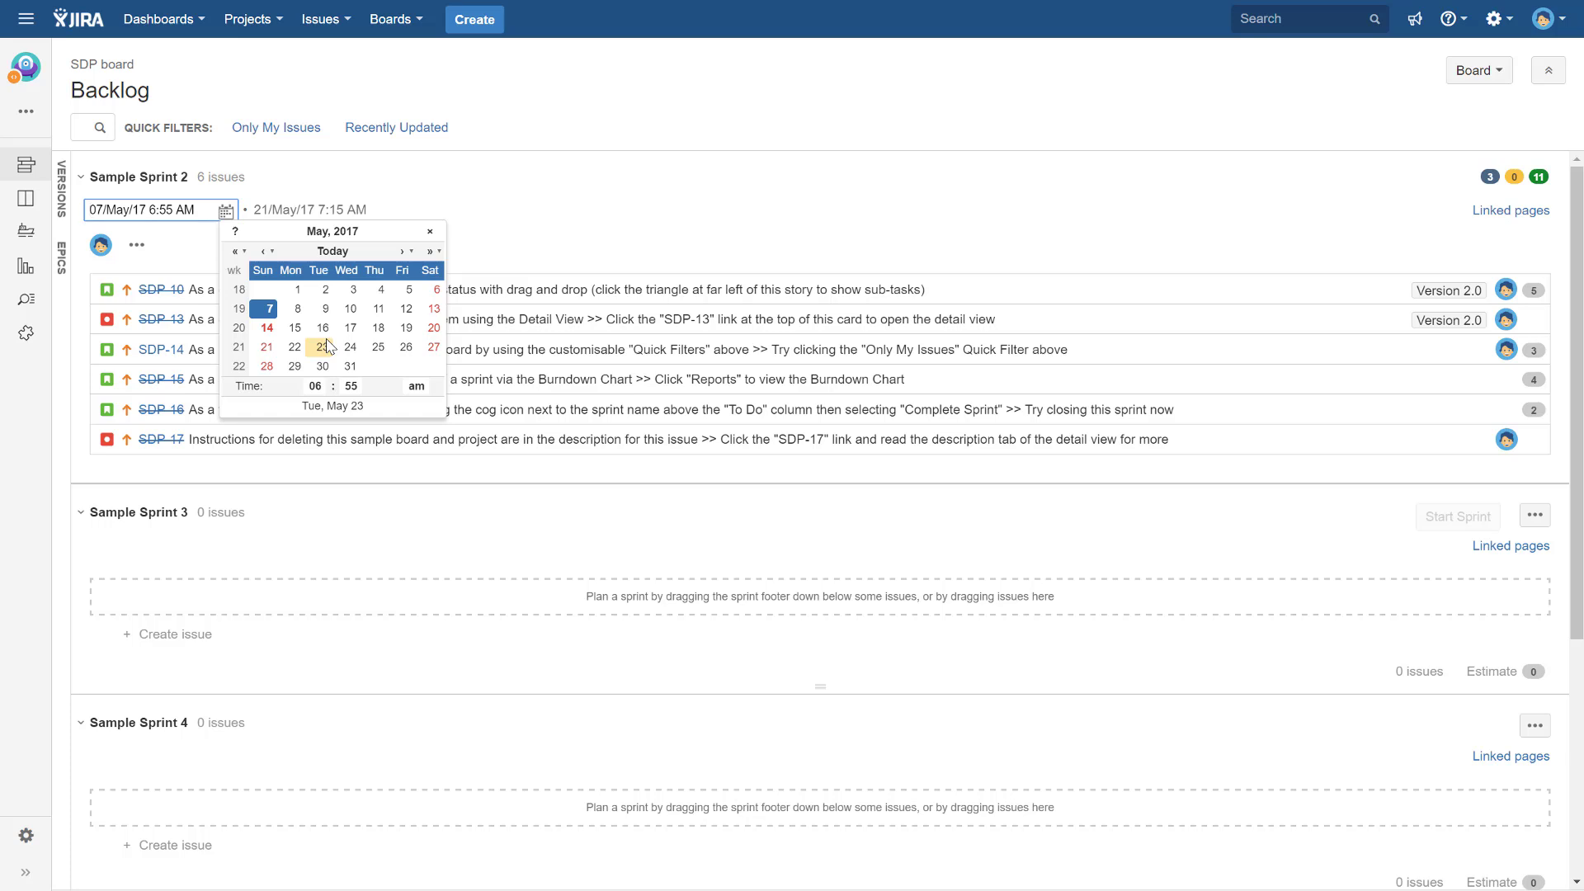
click(551, 239)
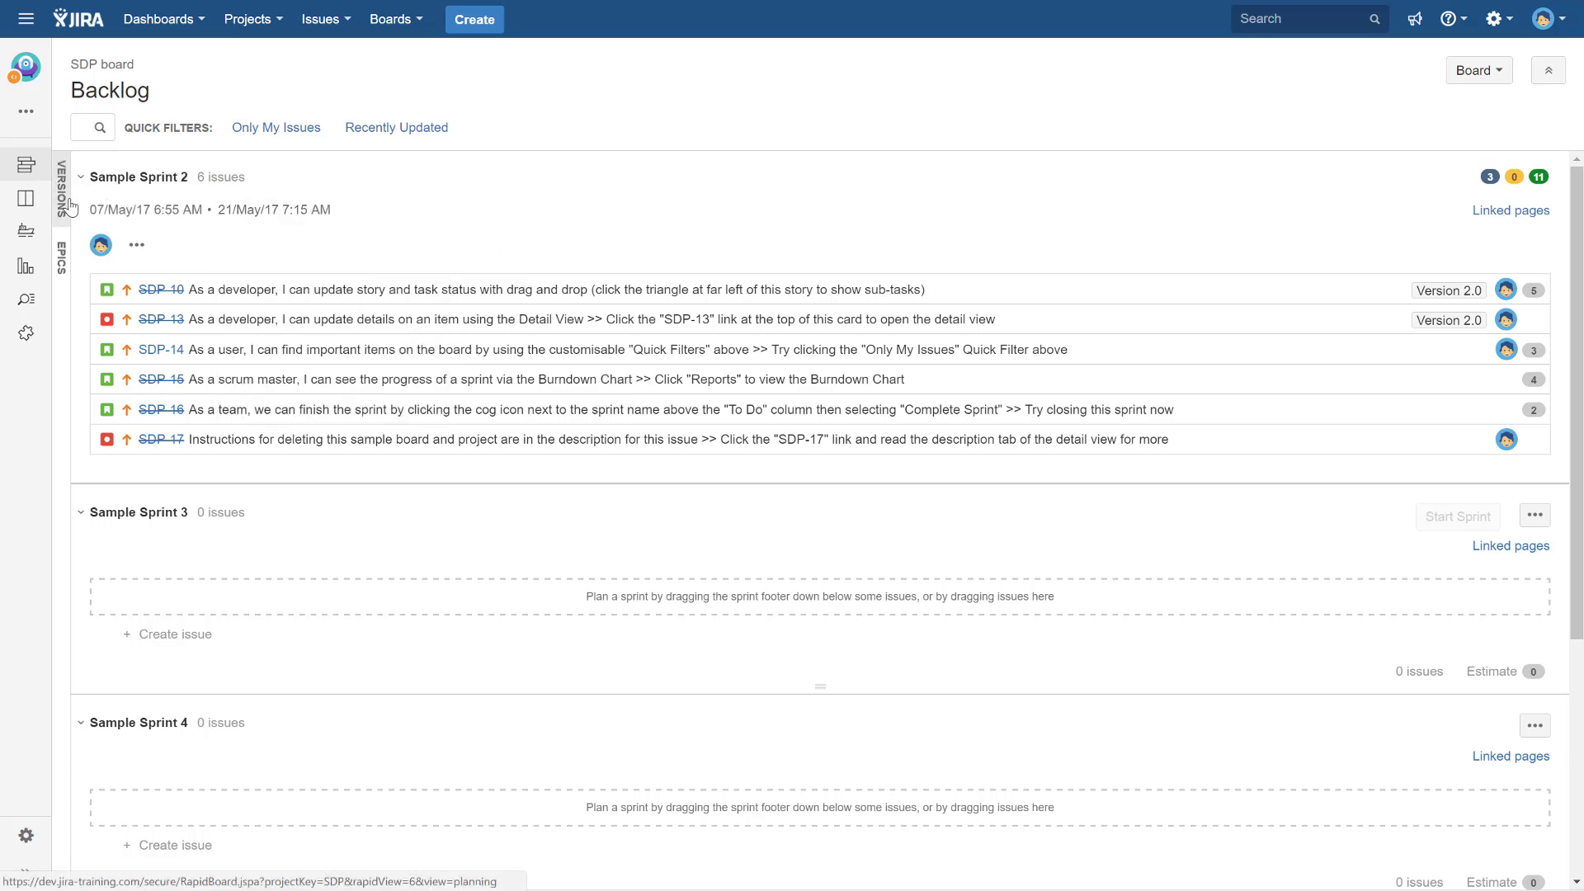
scroll(28, 169, down, 2)
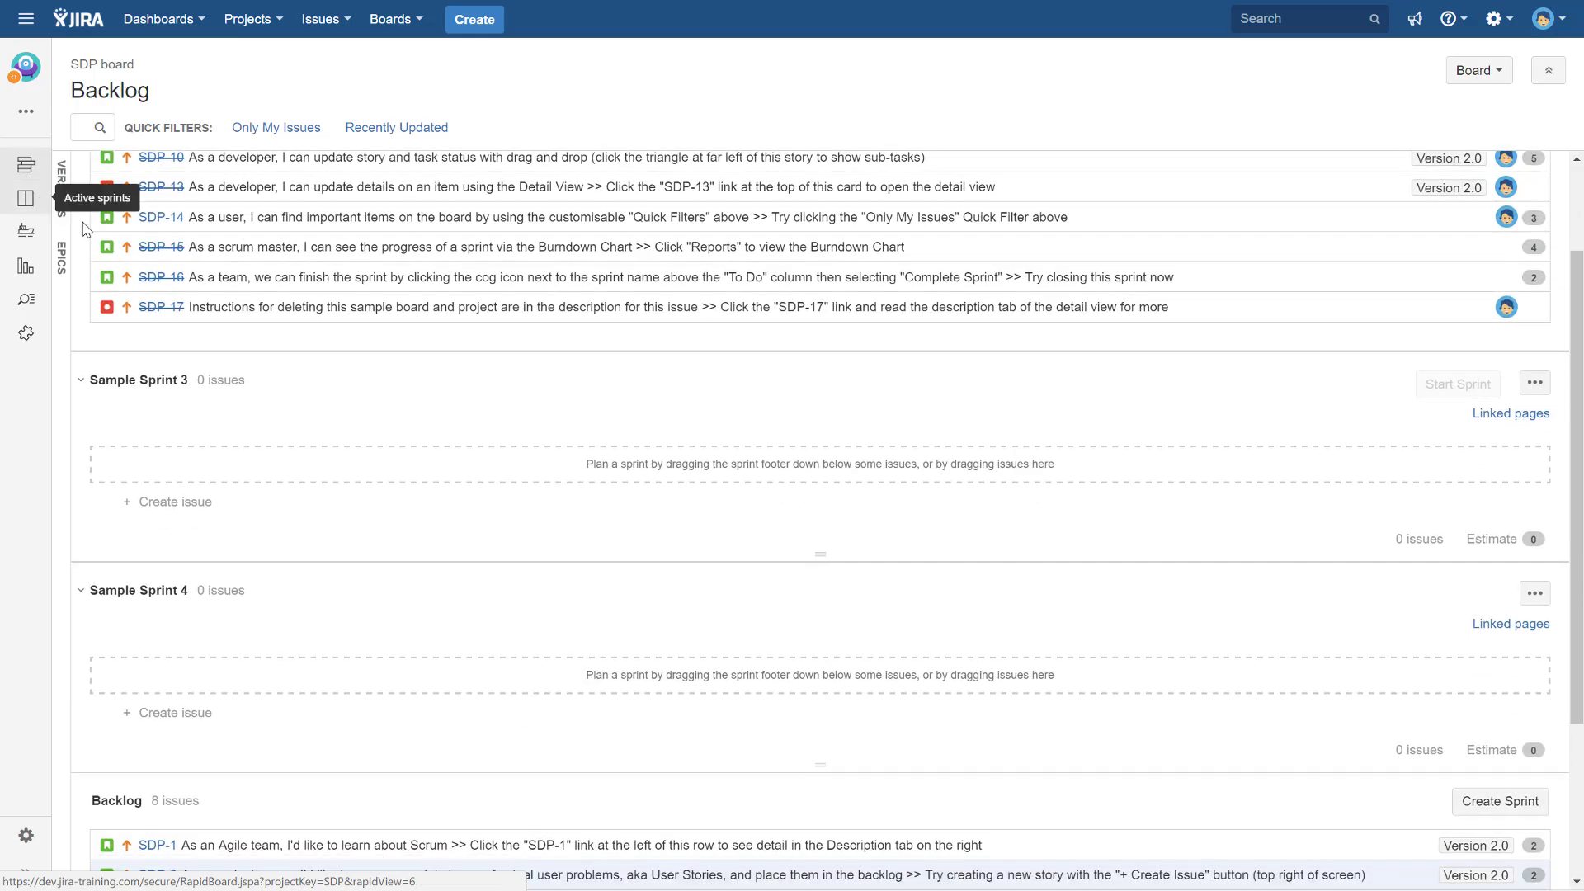
Complete Sample Sprint 2 from its active sprint board, sending the incomplete issues to the Backlog.
click(27, 202)
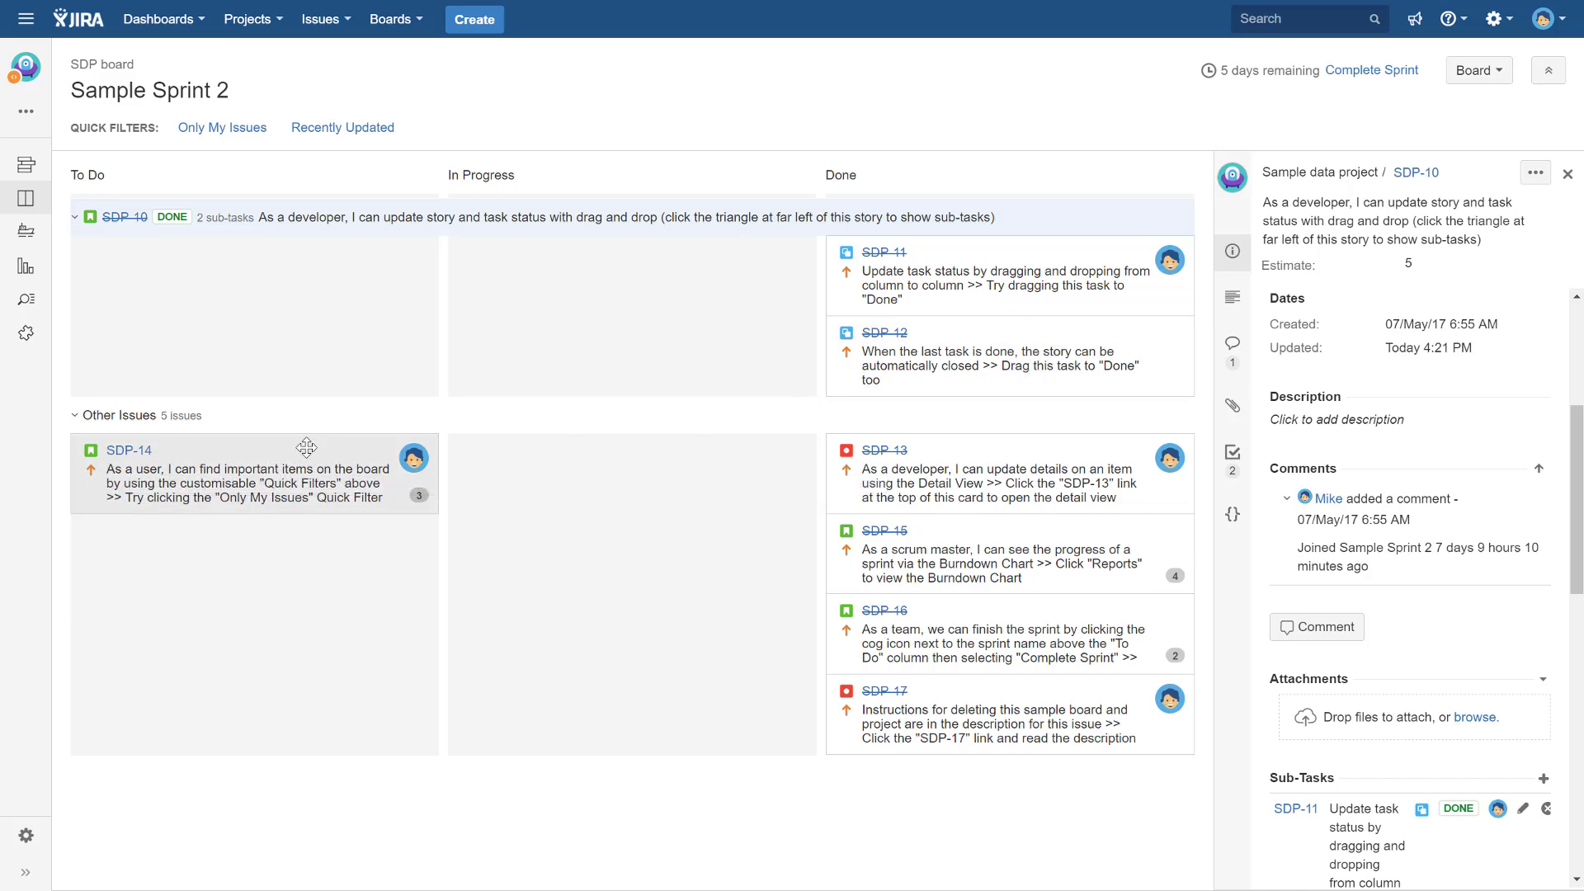
click(1374, 74)
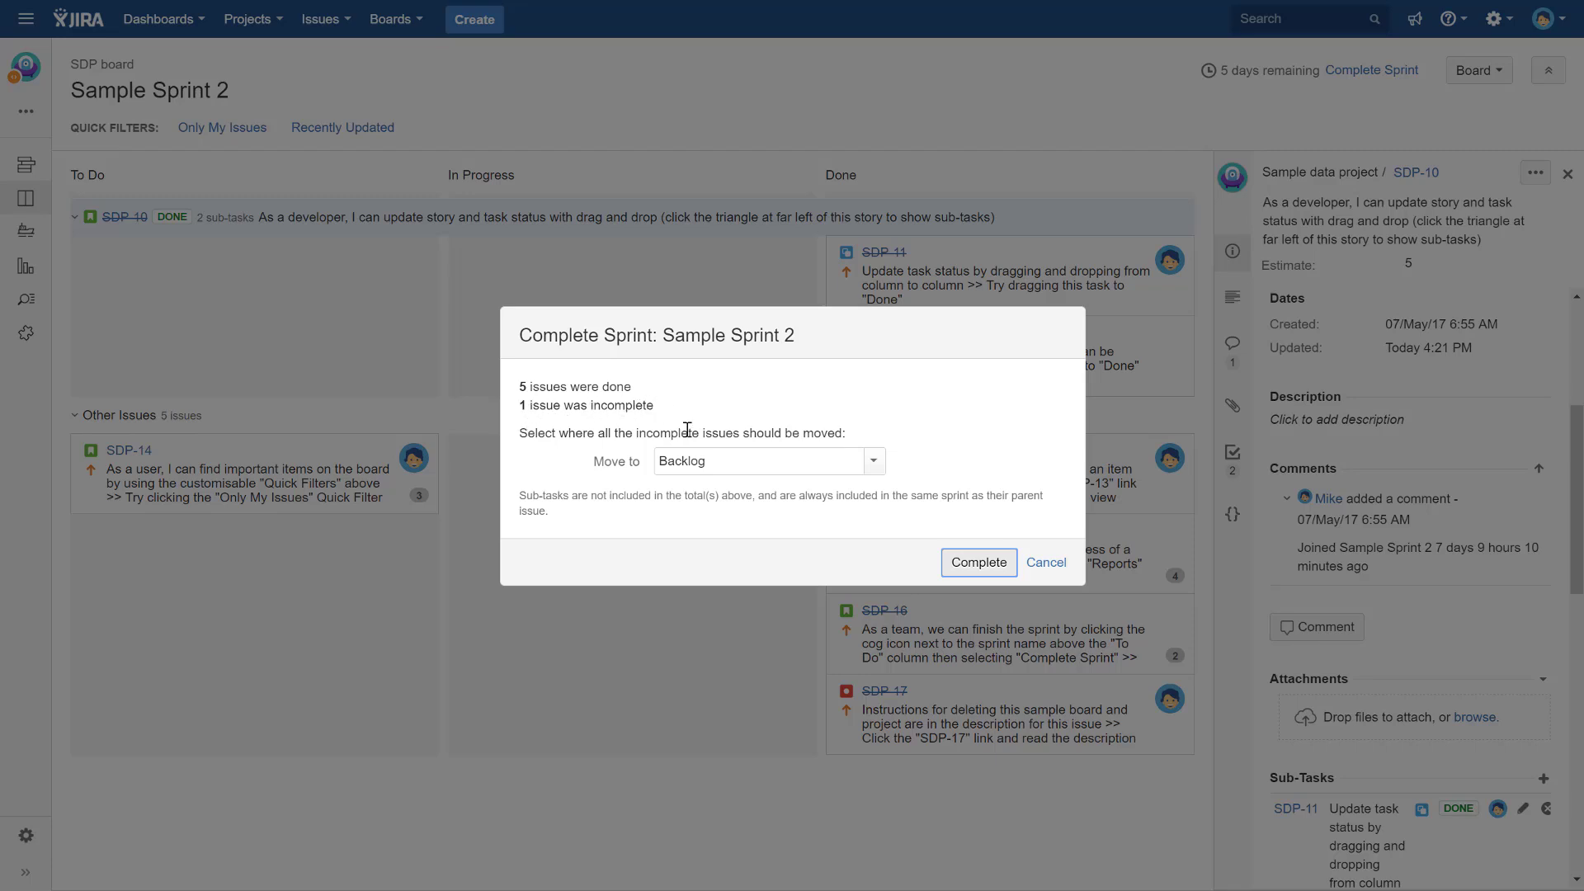
click(769, 463)
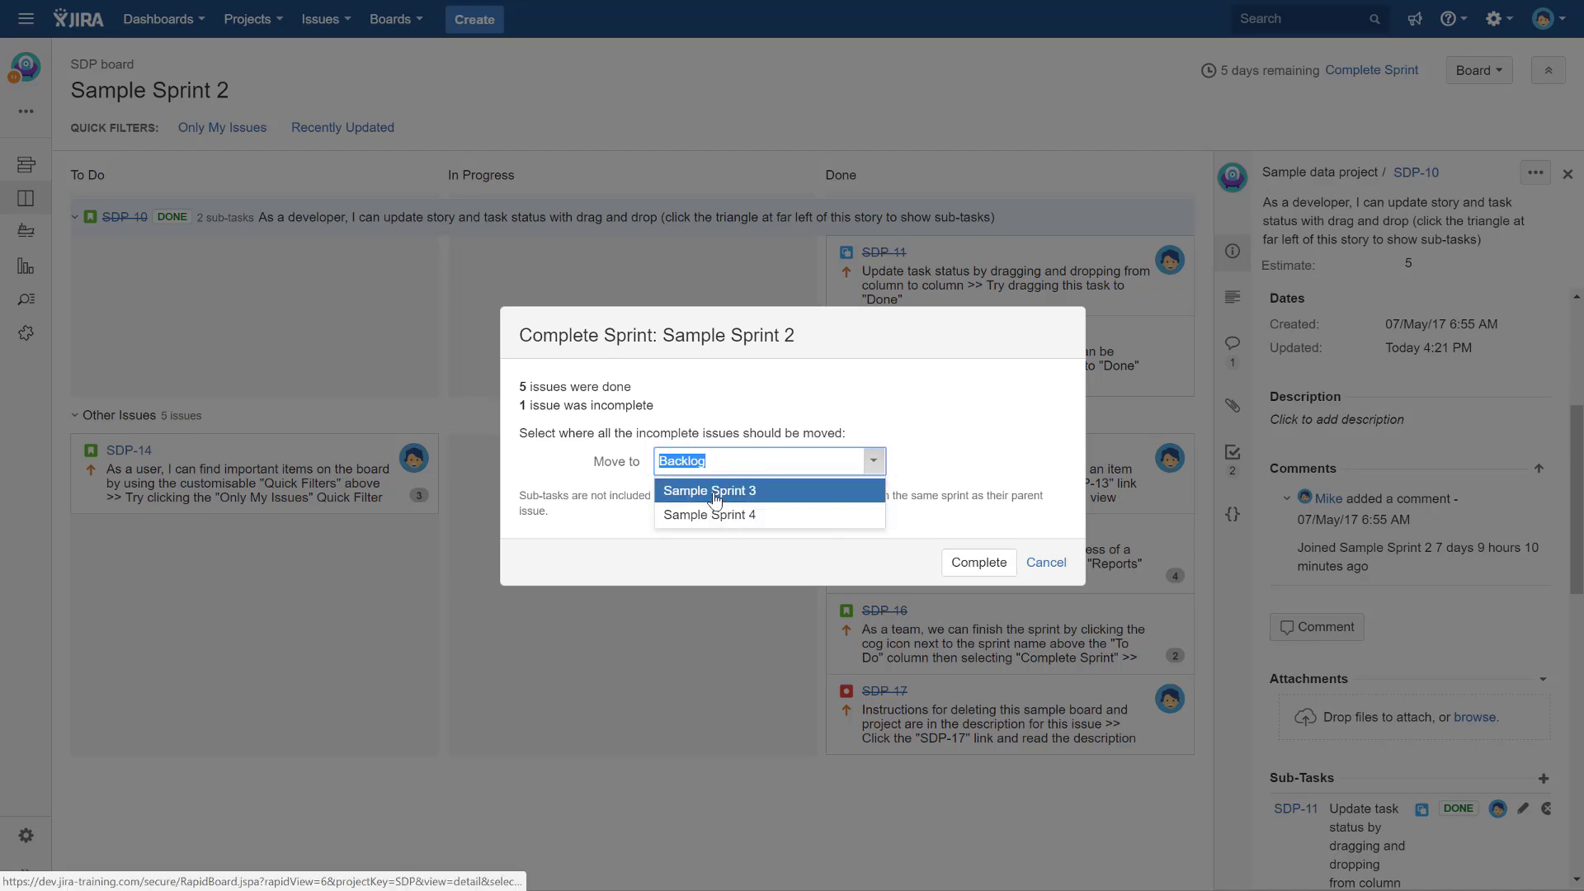
click(734, 457)
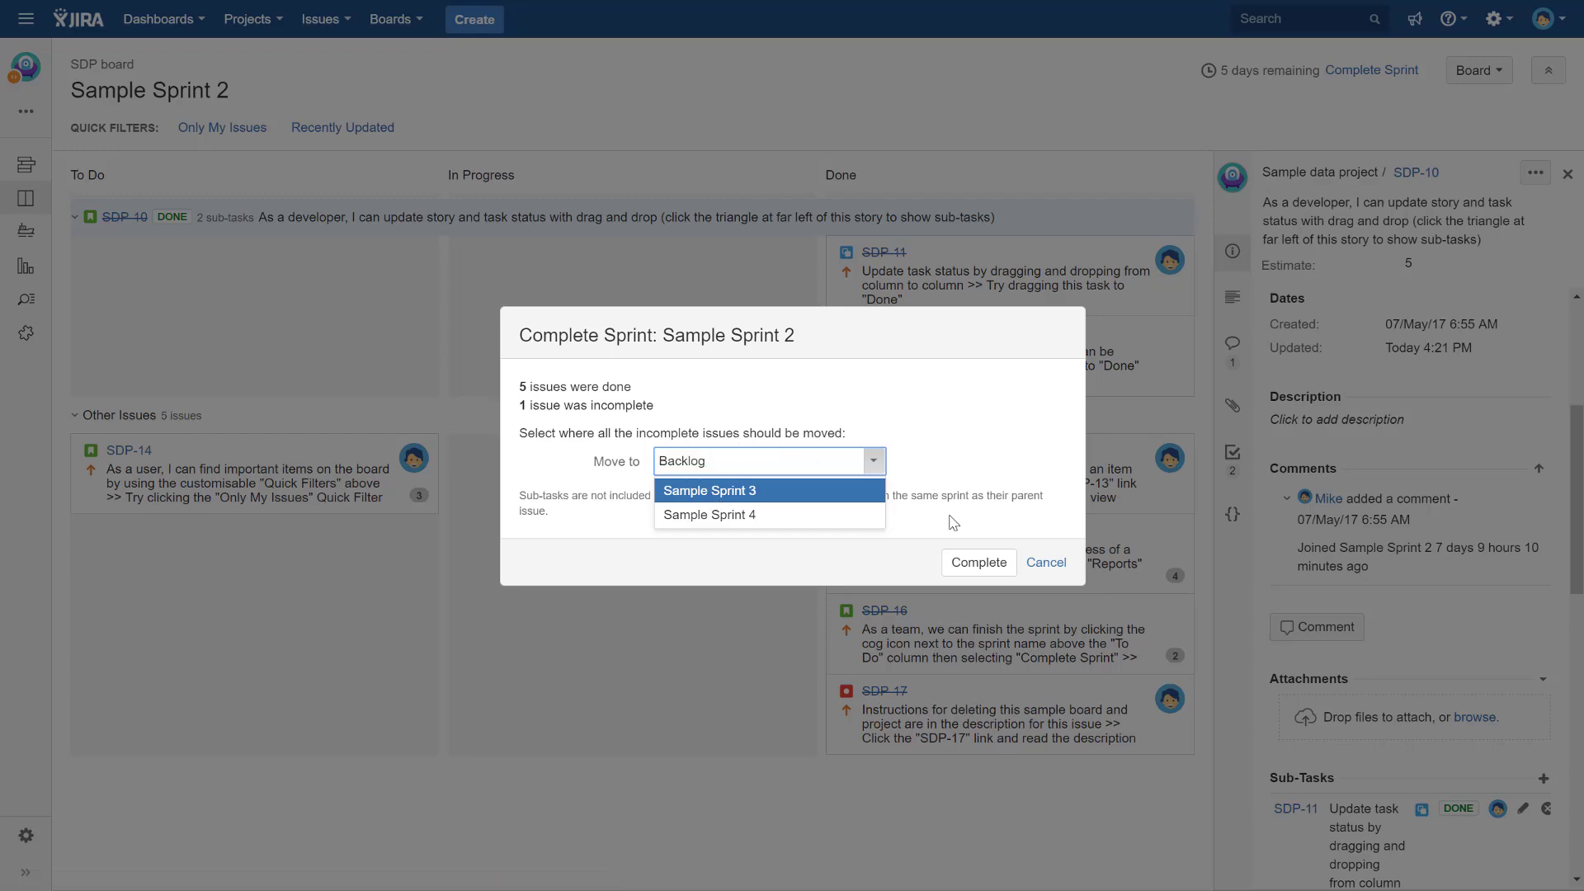
click(981, 563)
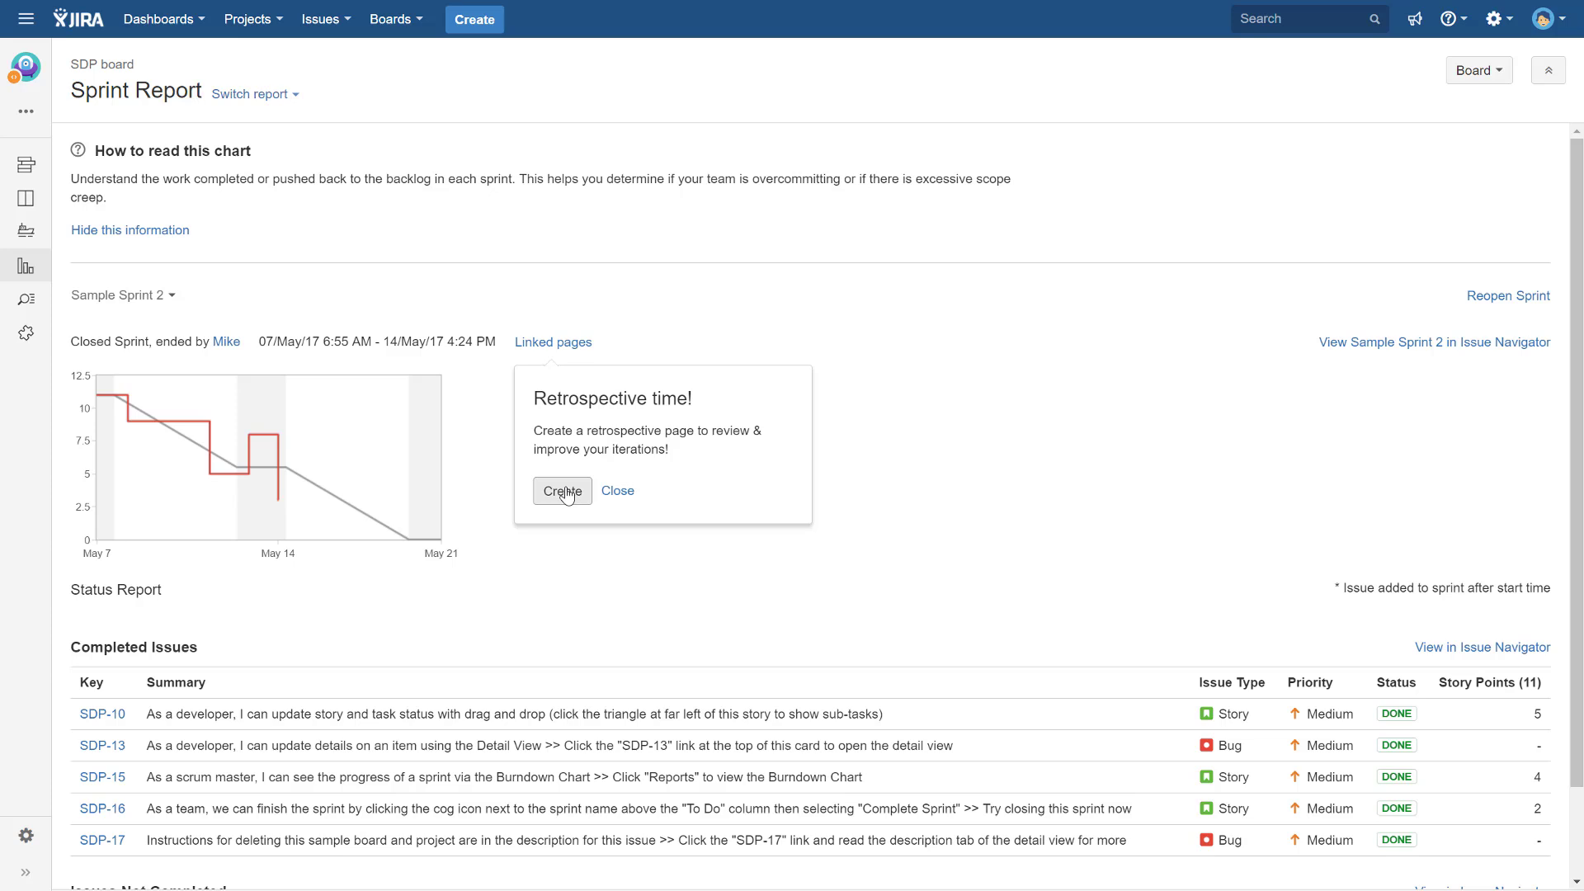
Dismiss the retrospective page suggestion and review the burndown chart and issue lists in the Sample Sprint 2 report.
click(618, 492)
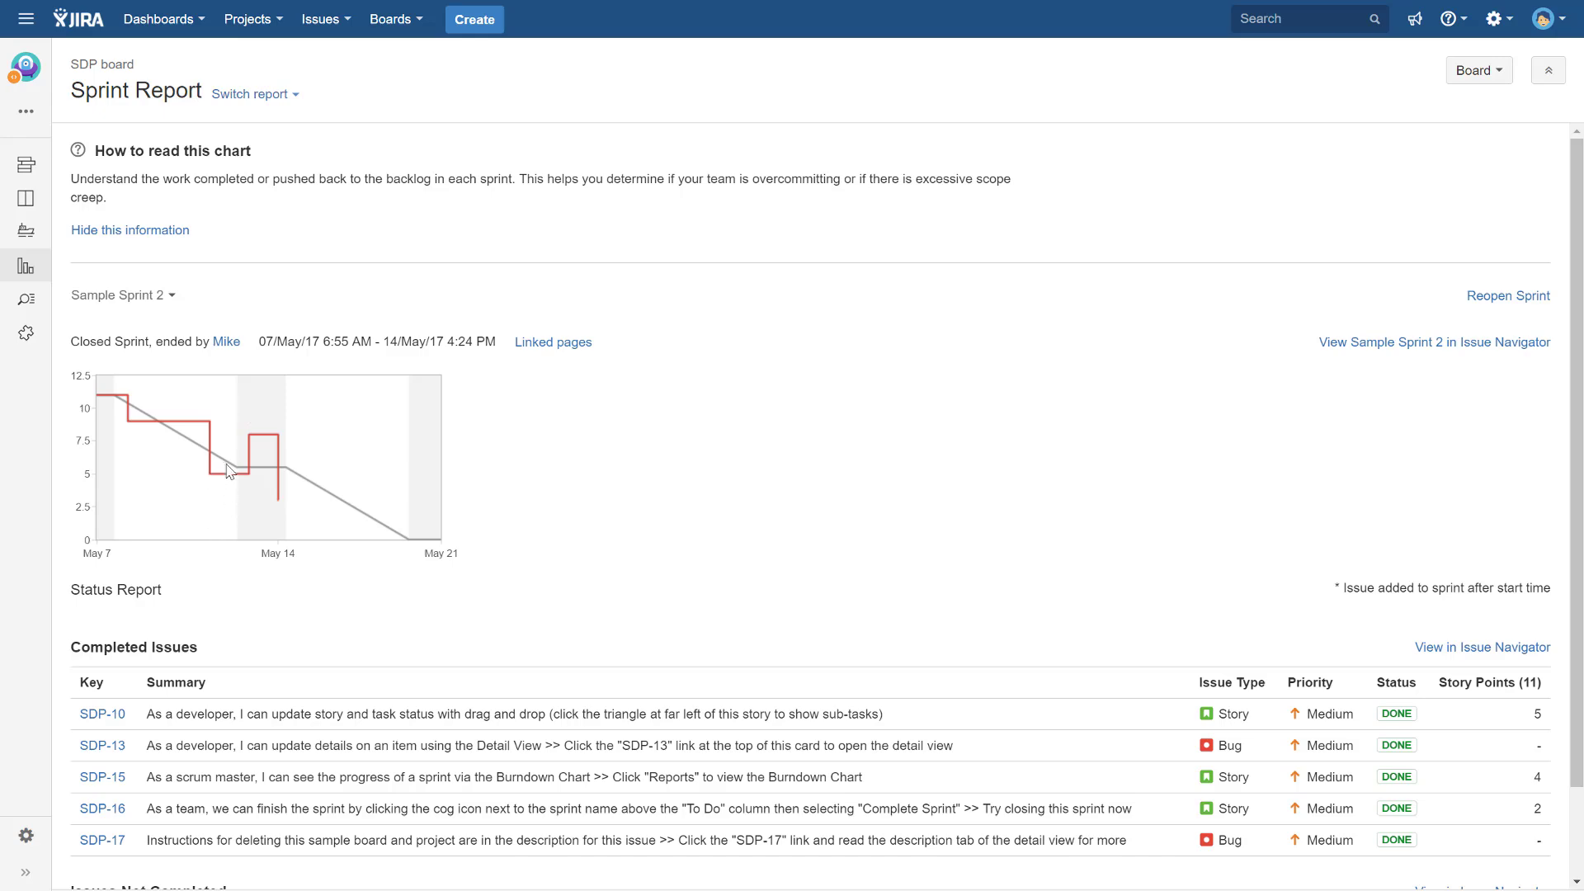
scroll(226, 470, down, 1)
scroll(192, 483, up, 1)
scroll(192, 483, down, 1)
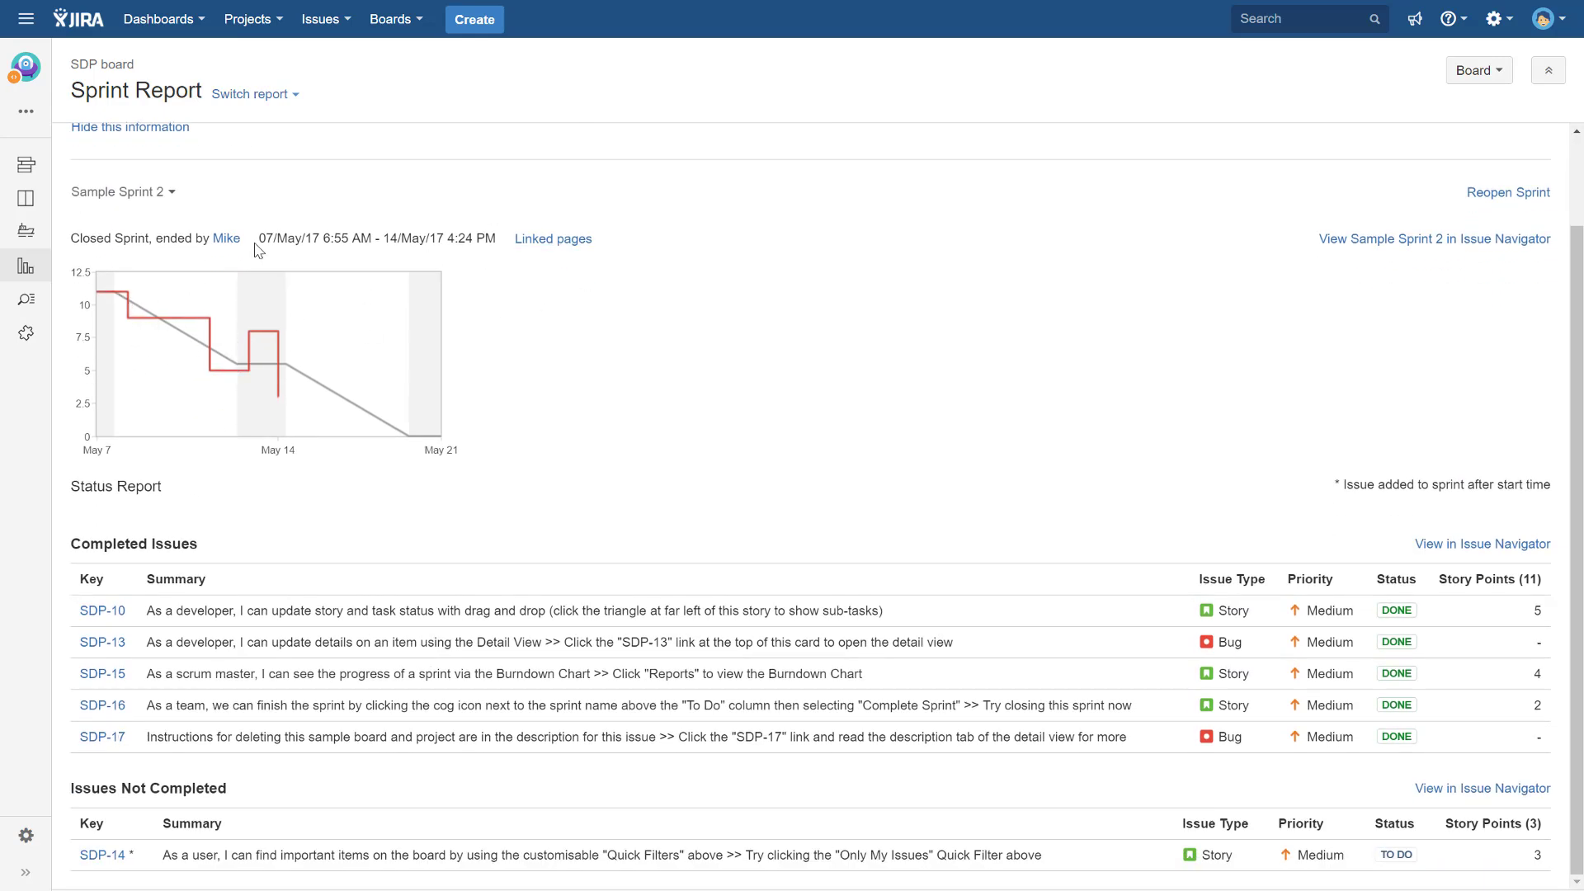
Switch the sprint report to Sample Sprint 1 and review its burndown chart and issue lists.
click(179, 191)
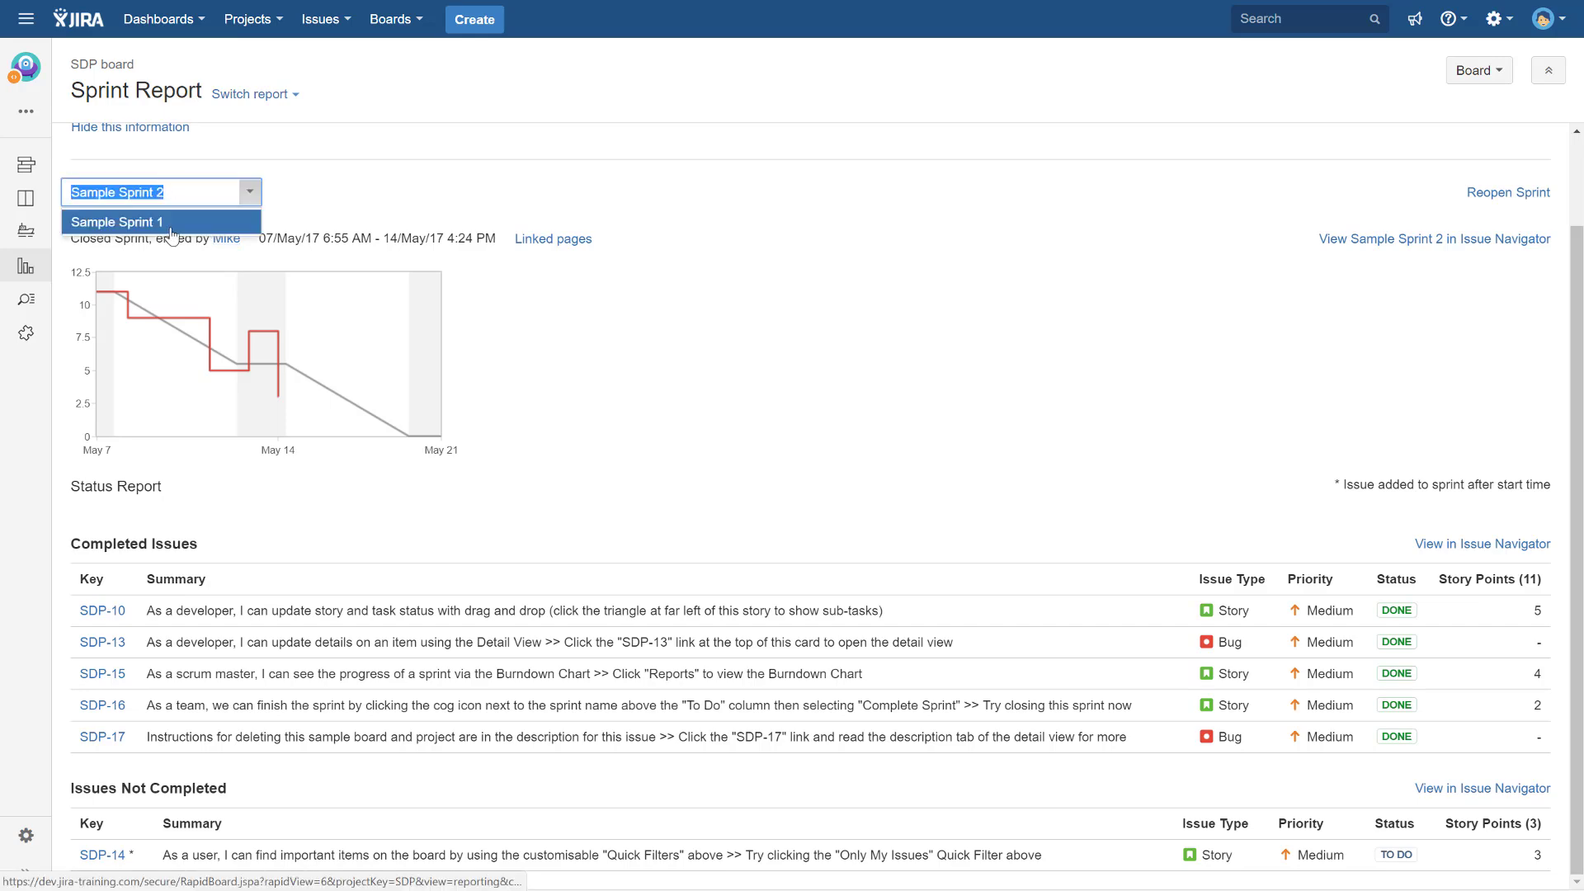
click(165, 218)
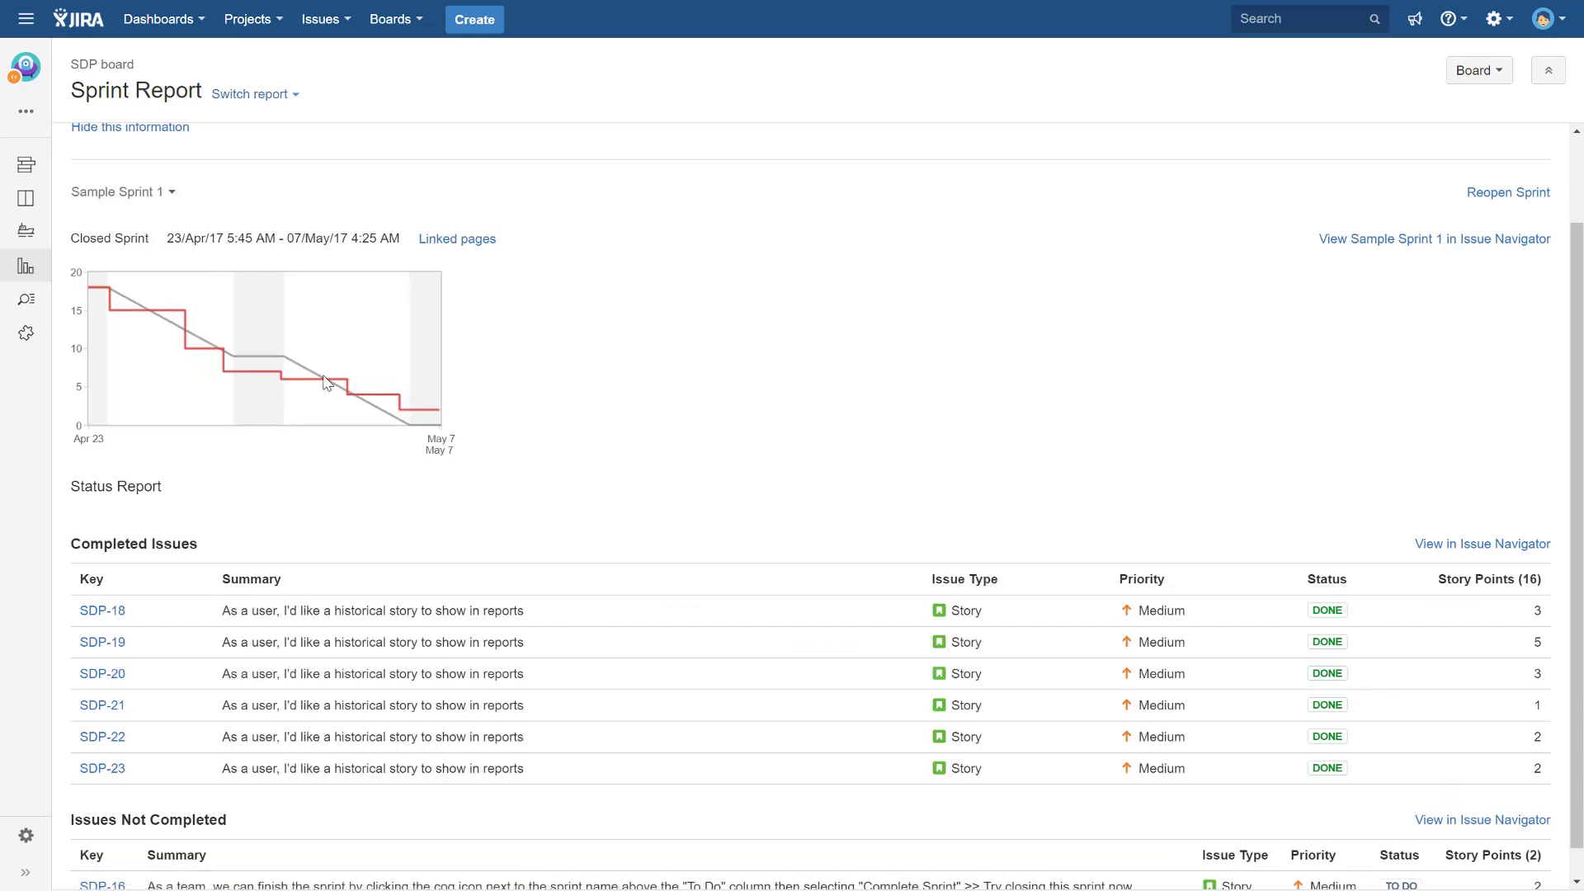
click(25, 267)
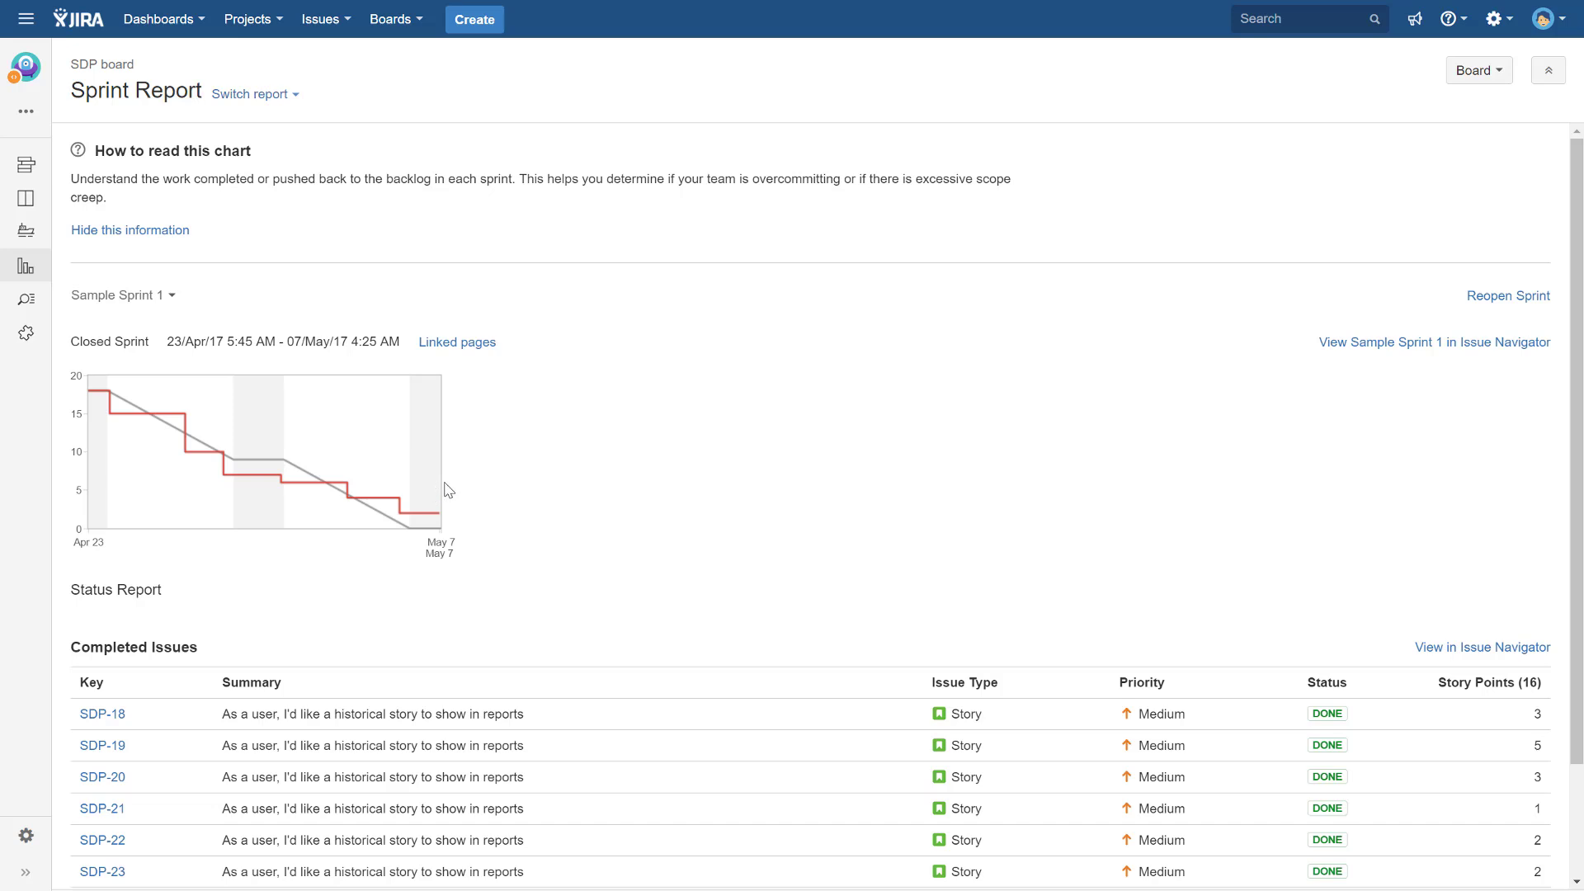
scroll(445, 491, down, 2)
scroll(420, 520, up, 2)
Return to the backlog, review its issues and the empty sprints, and create one additional sprint.
click(26, 165)
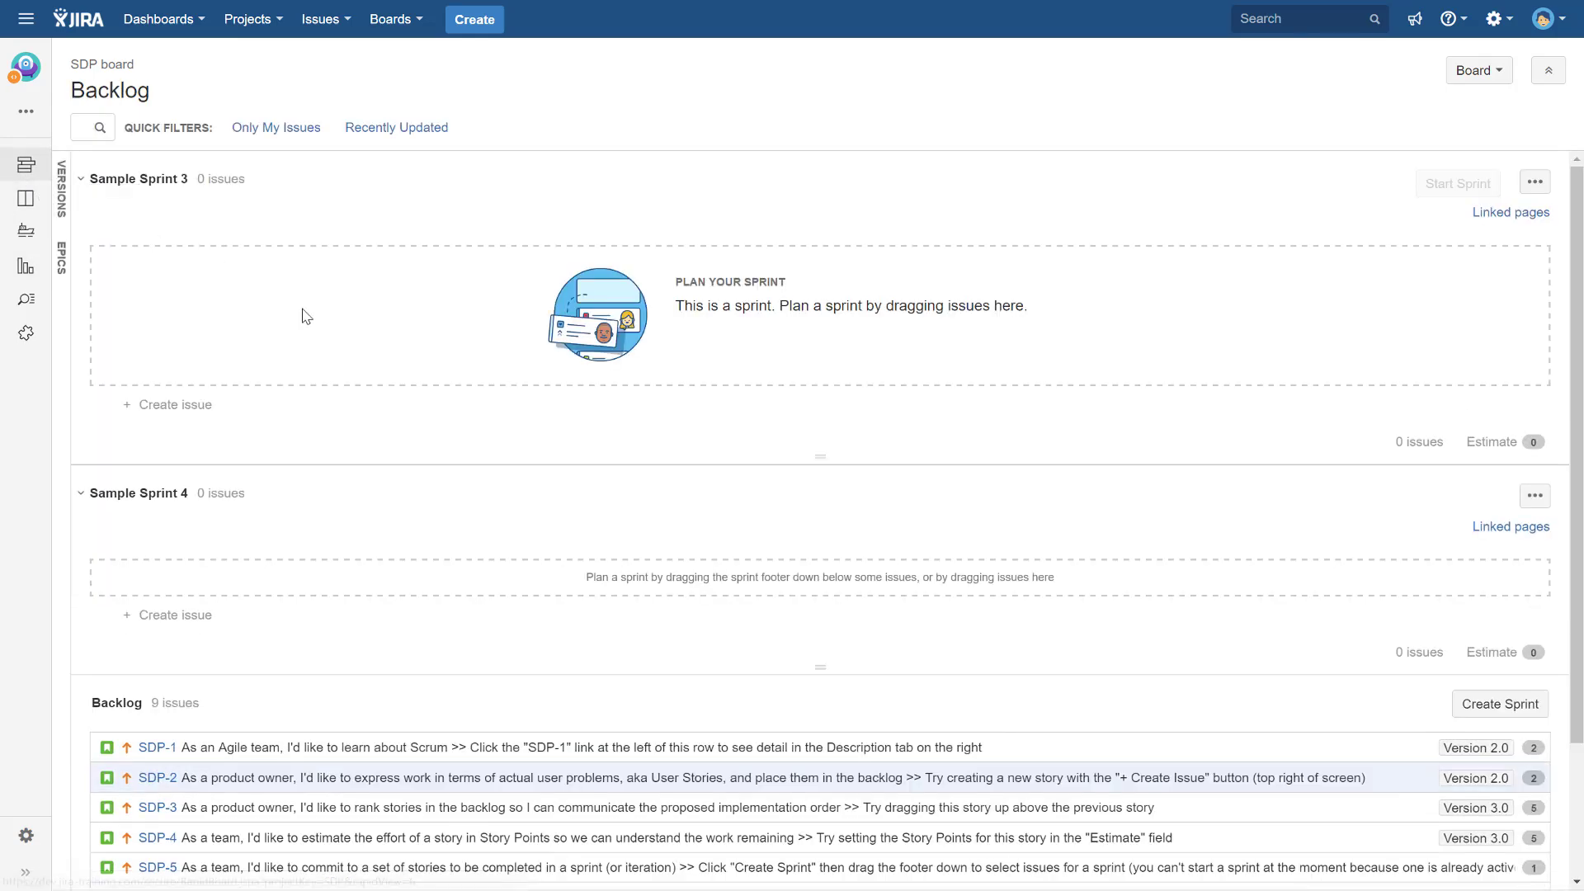
scroll(467, 566, down, 2)
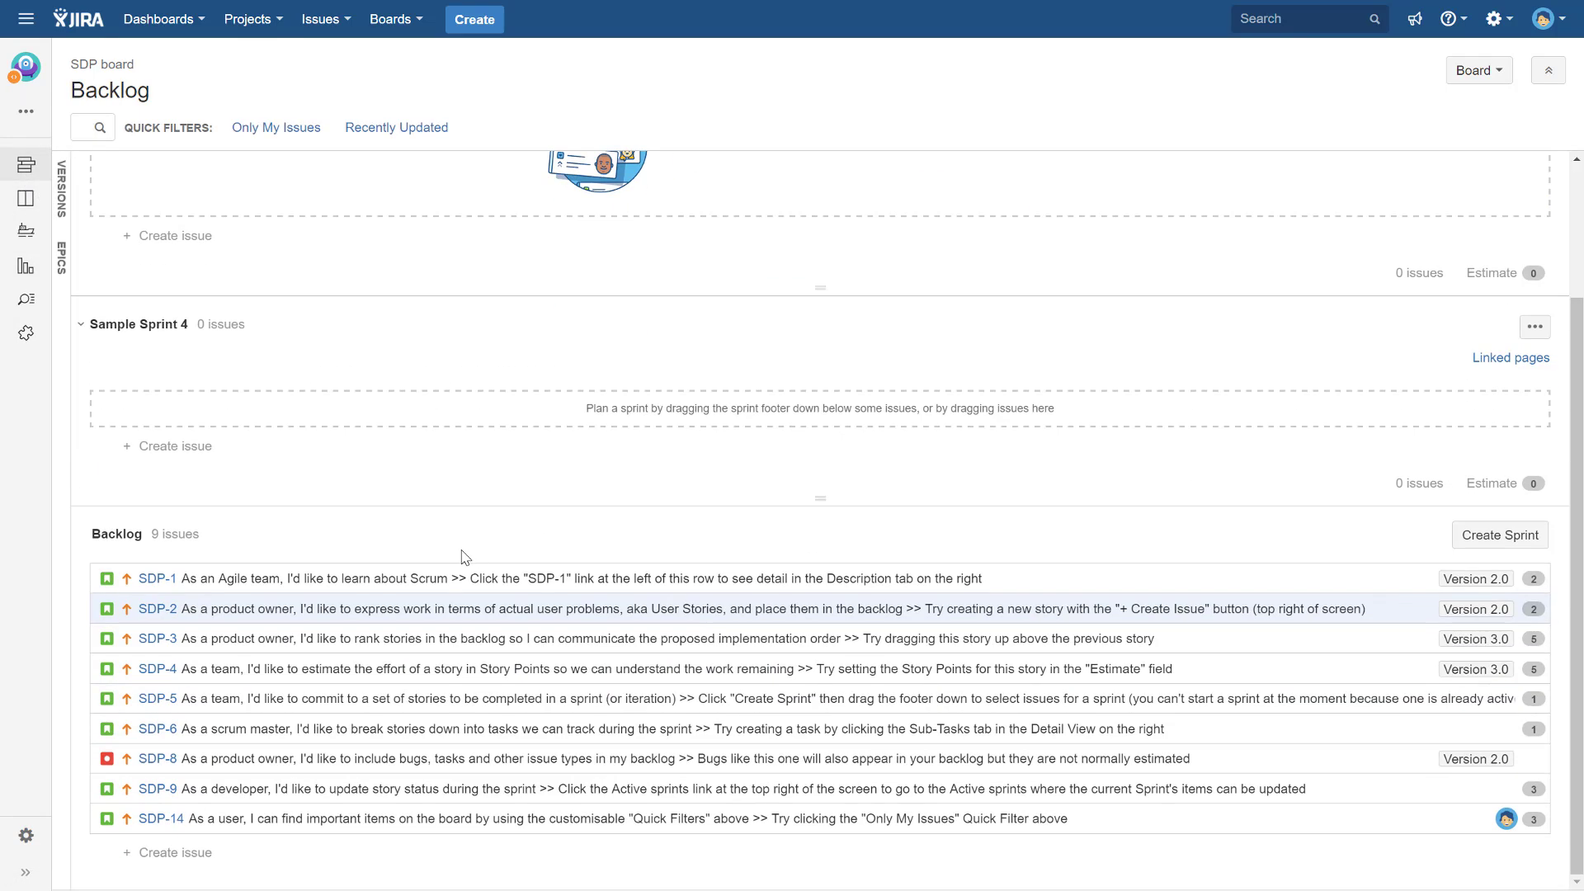
scroll(467, 566, up, 2)
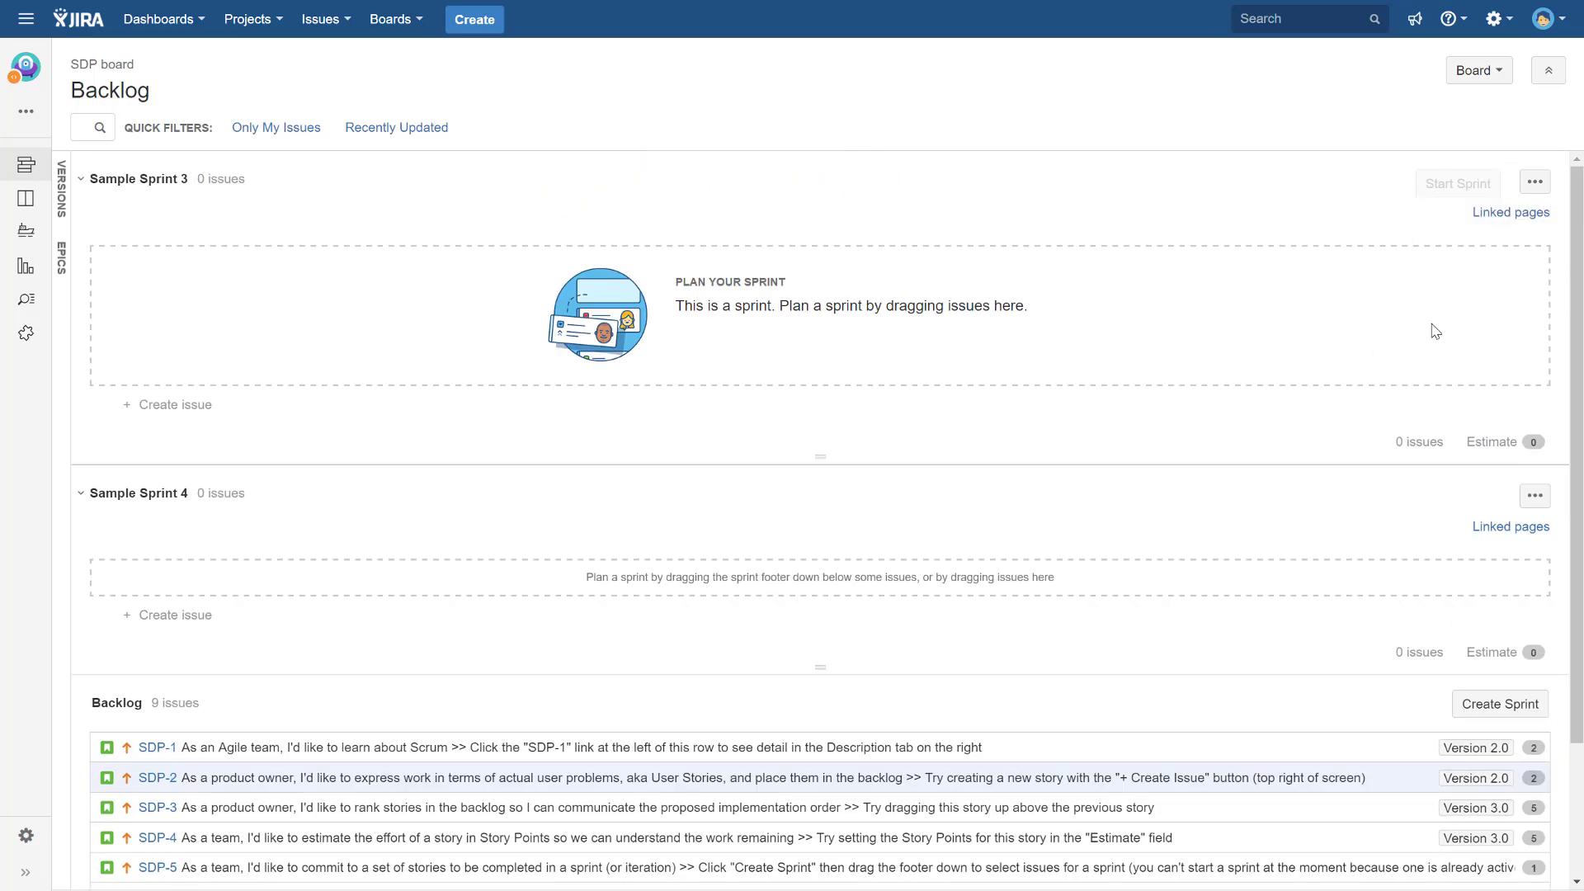
mouse_move(1446, 190)
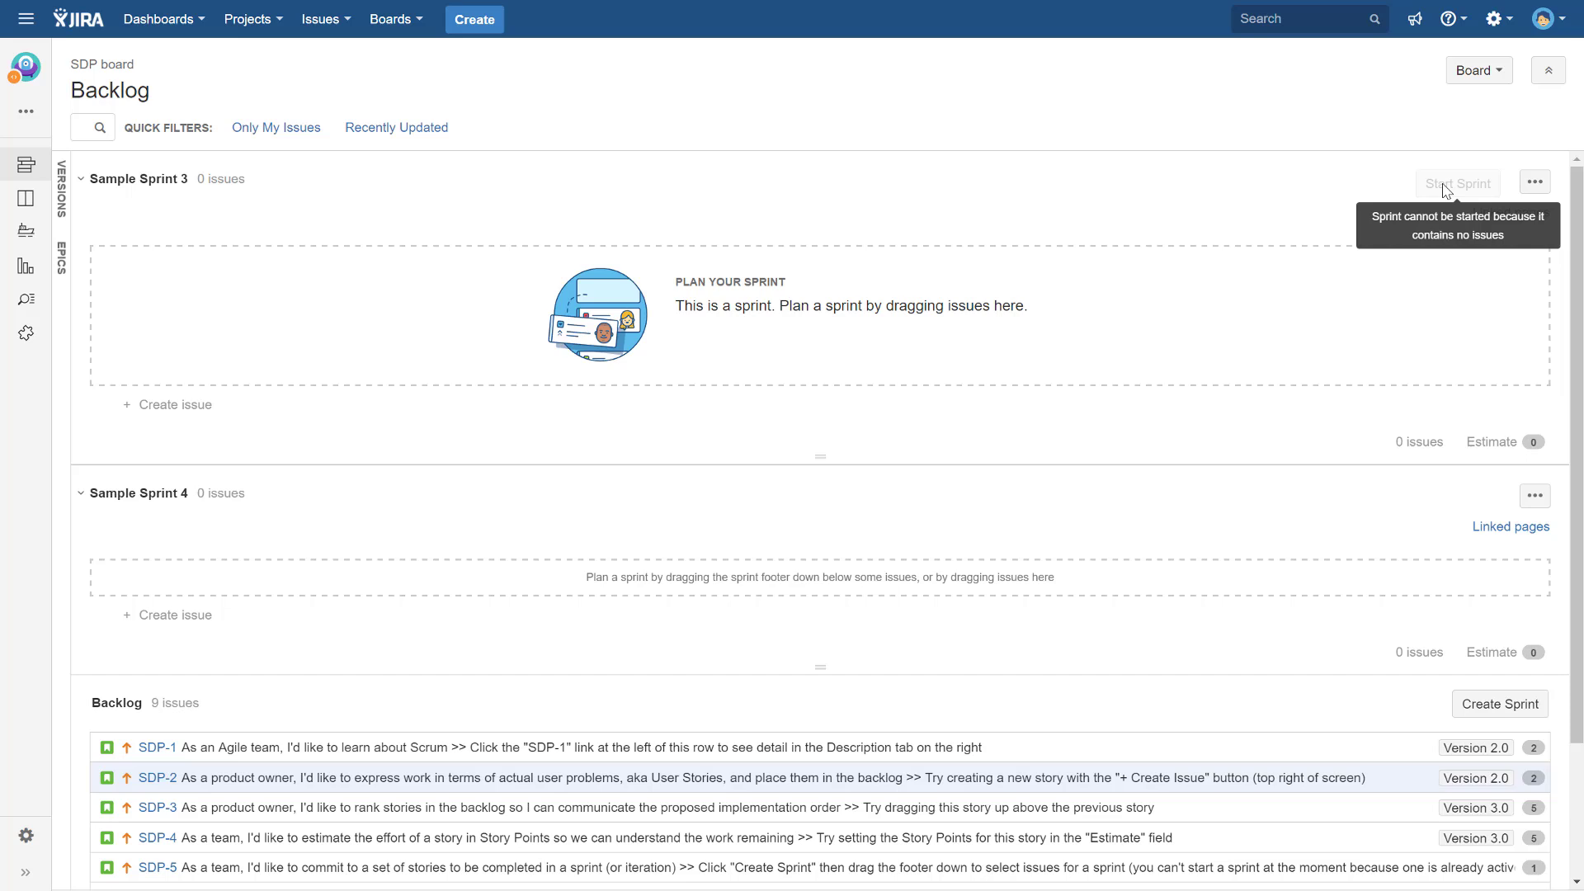
click(1498, 706)
Move backlog stories SDP-1 into Sample Sprint 3, SDP-2 into Sample Sprint 4 and SDP-3 into Sample Sprint 5.
scroll(710, 577, down, 1)
scroll(709, 578, down, 4)
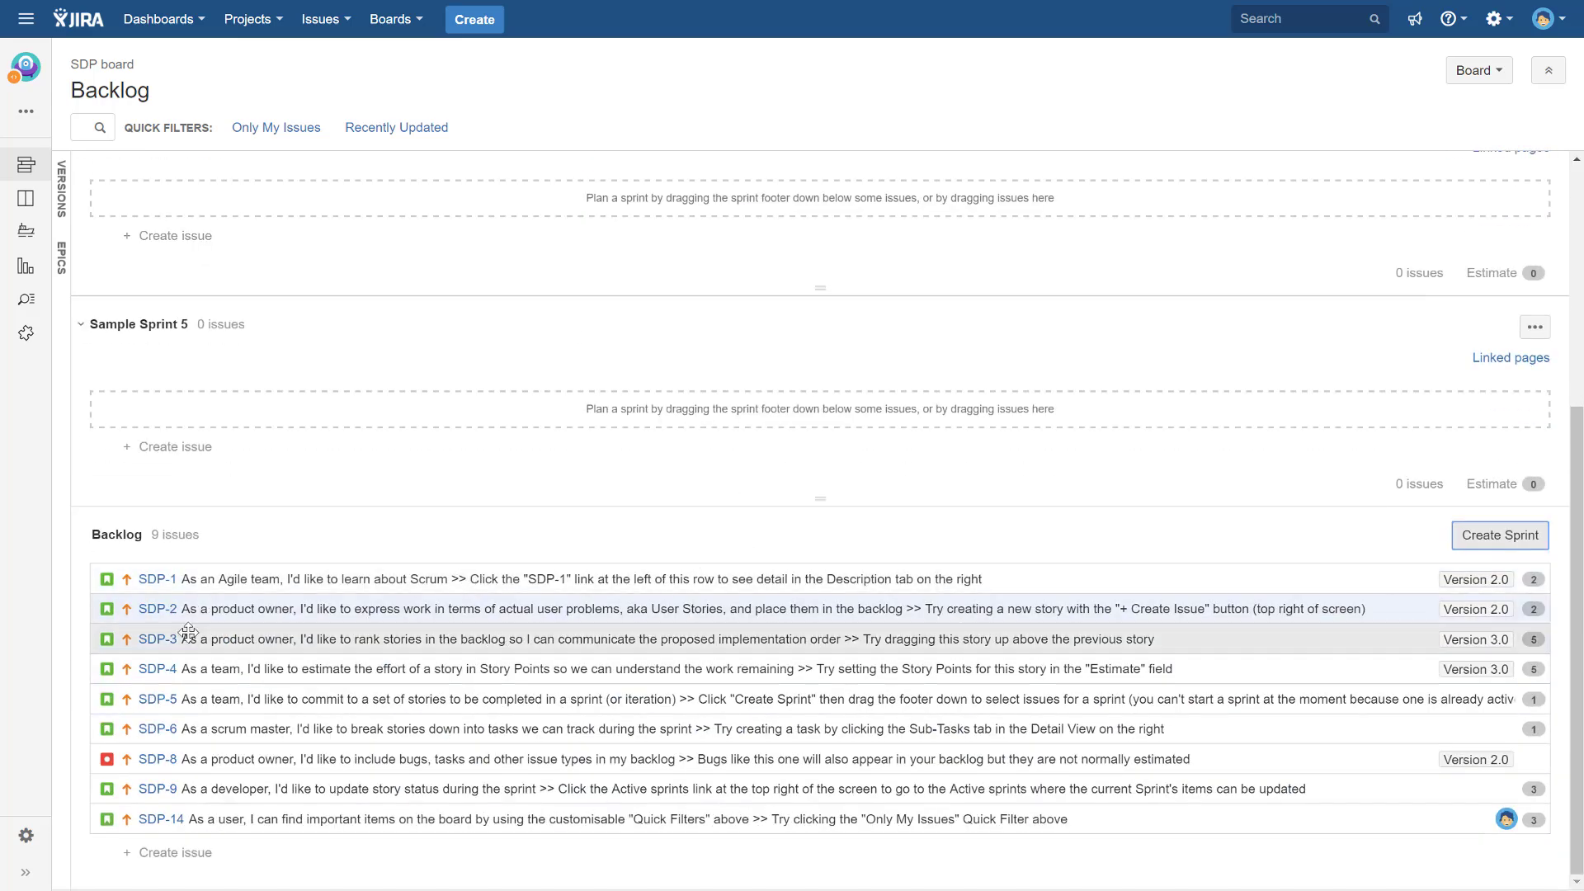
drag(159, 584, 143, 298)
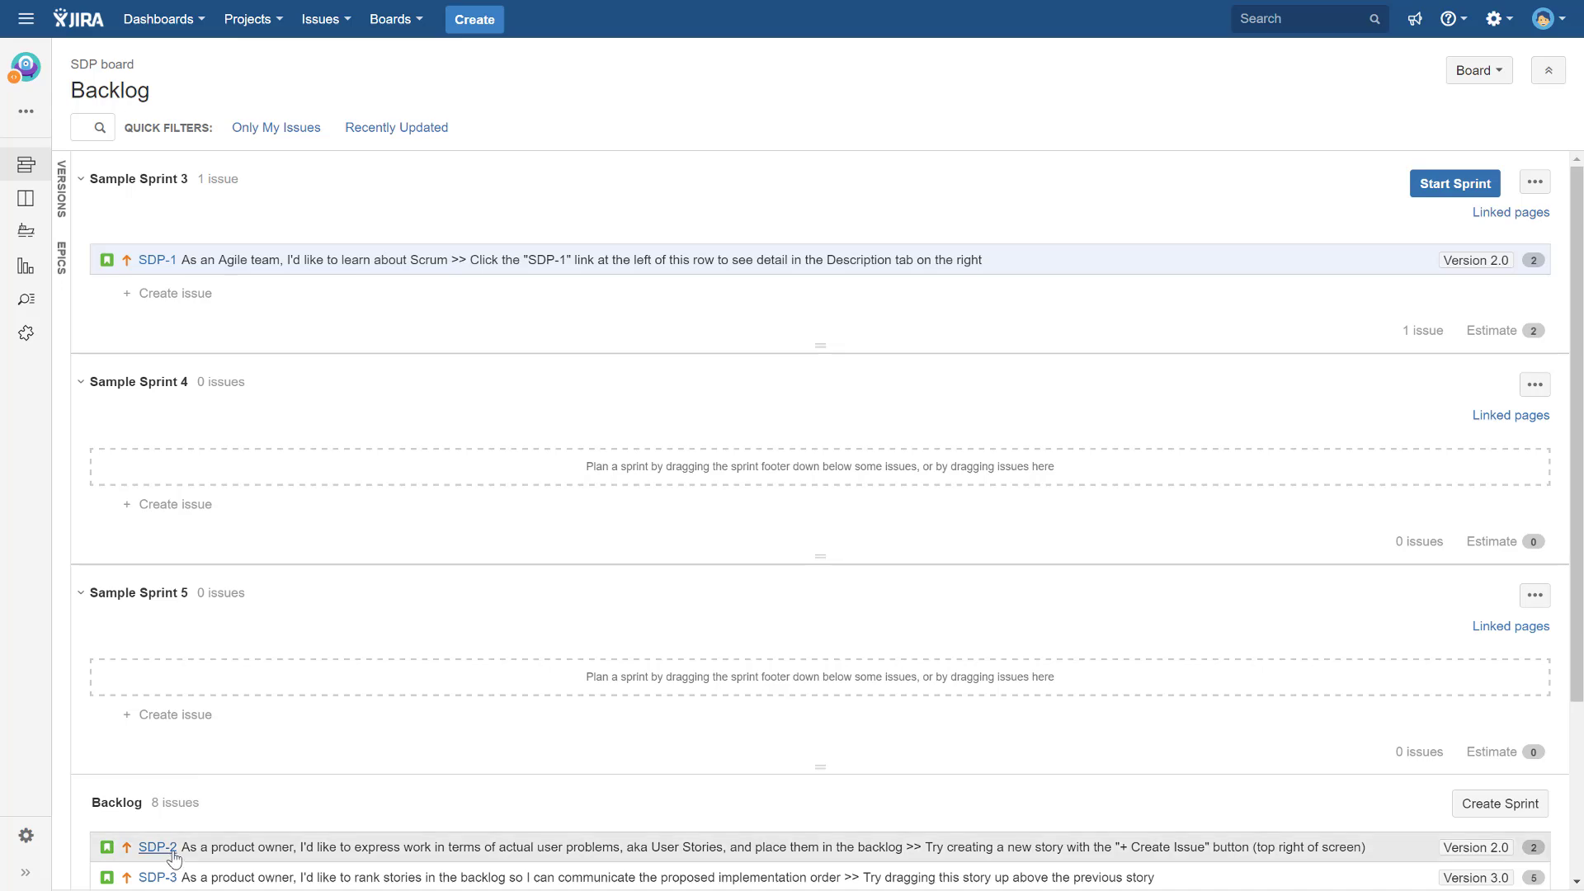
drag(157, 849, 157, 464)
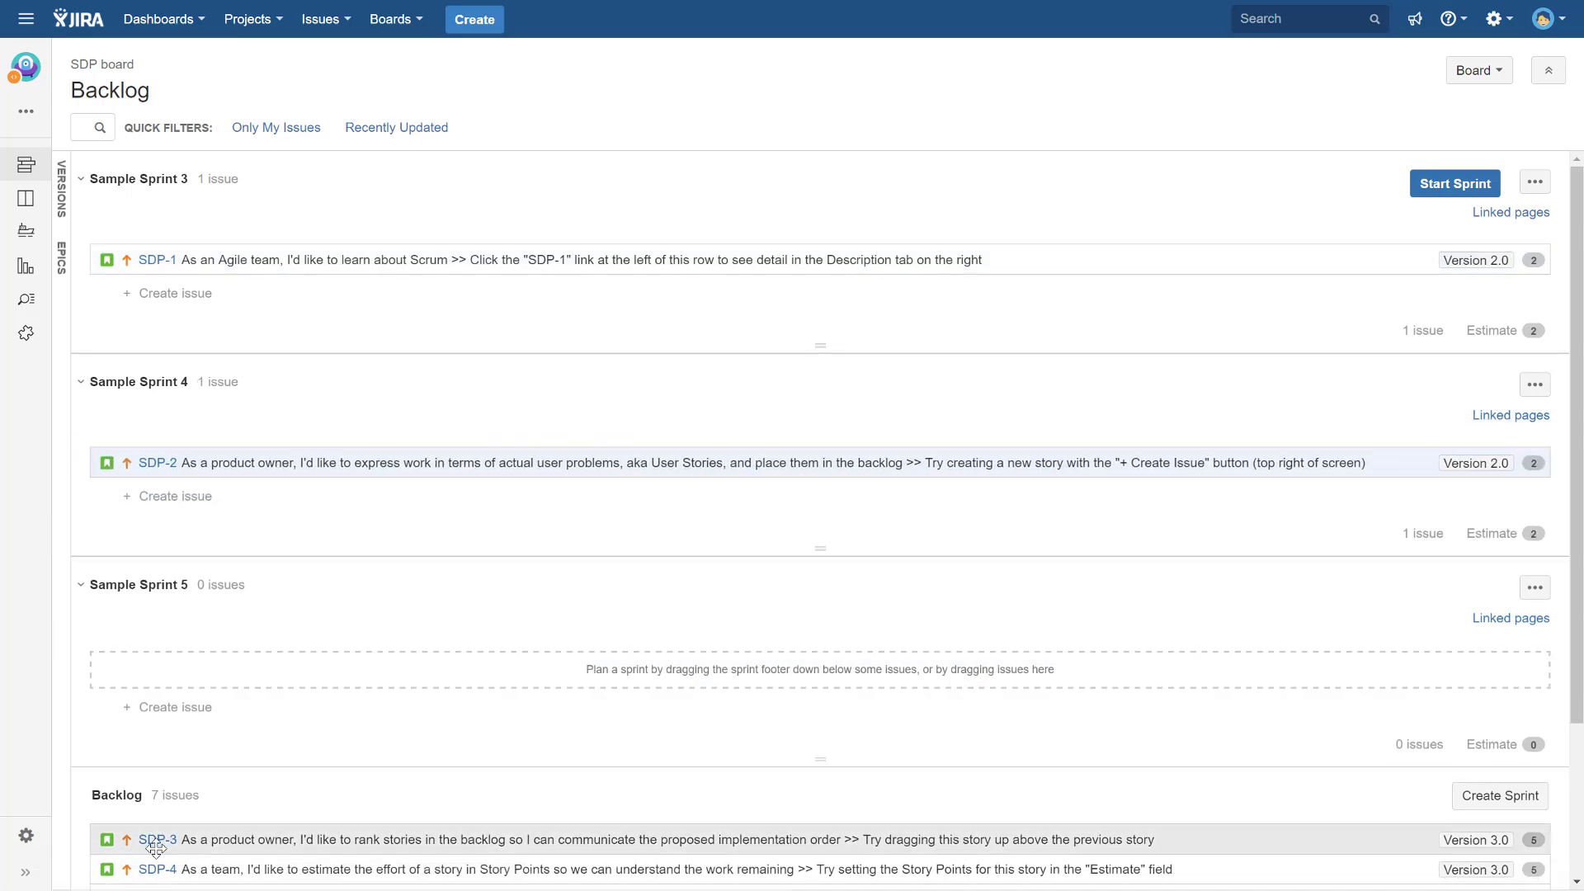
drag(159, 839, 164, 675)
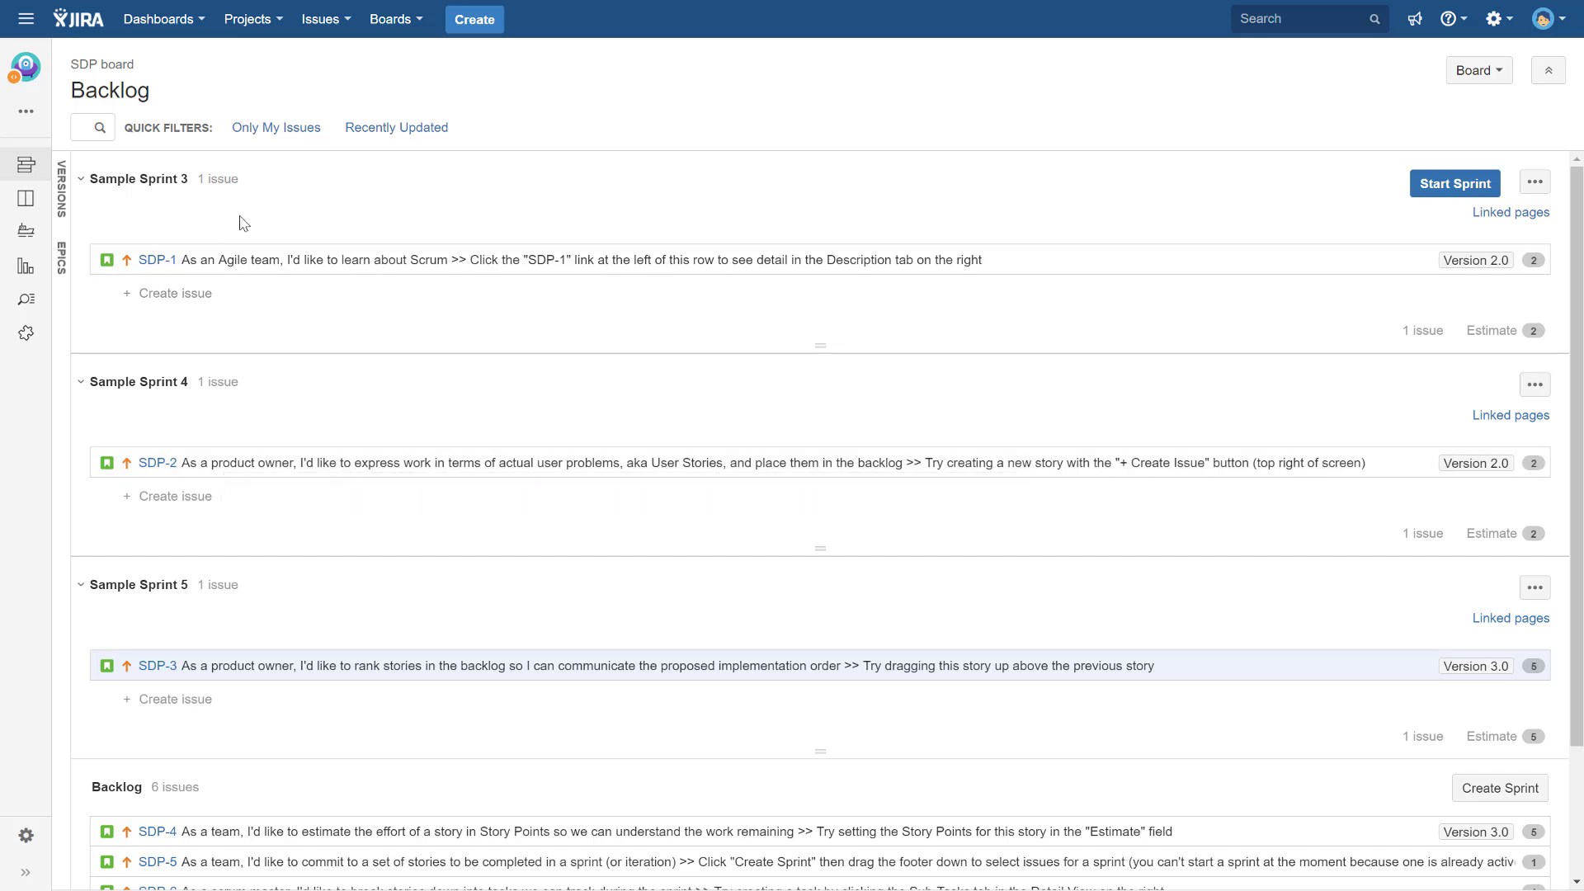
Add SDP-4, SDP-5 and SDP-8 from the backlog to Sample Sprint 3, placing SDP-8 just above SDP-1.
drag(141, 834, 136, 276)
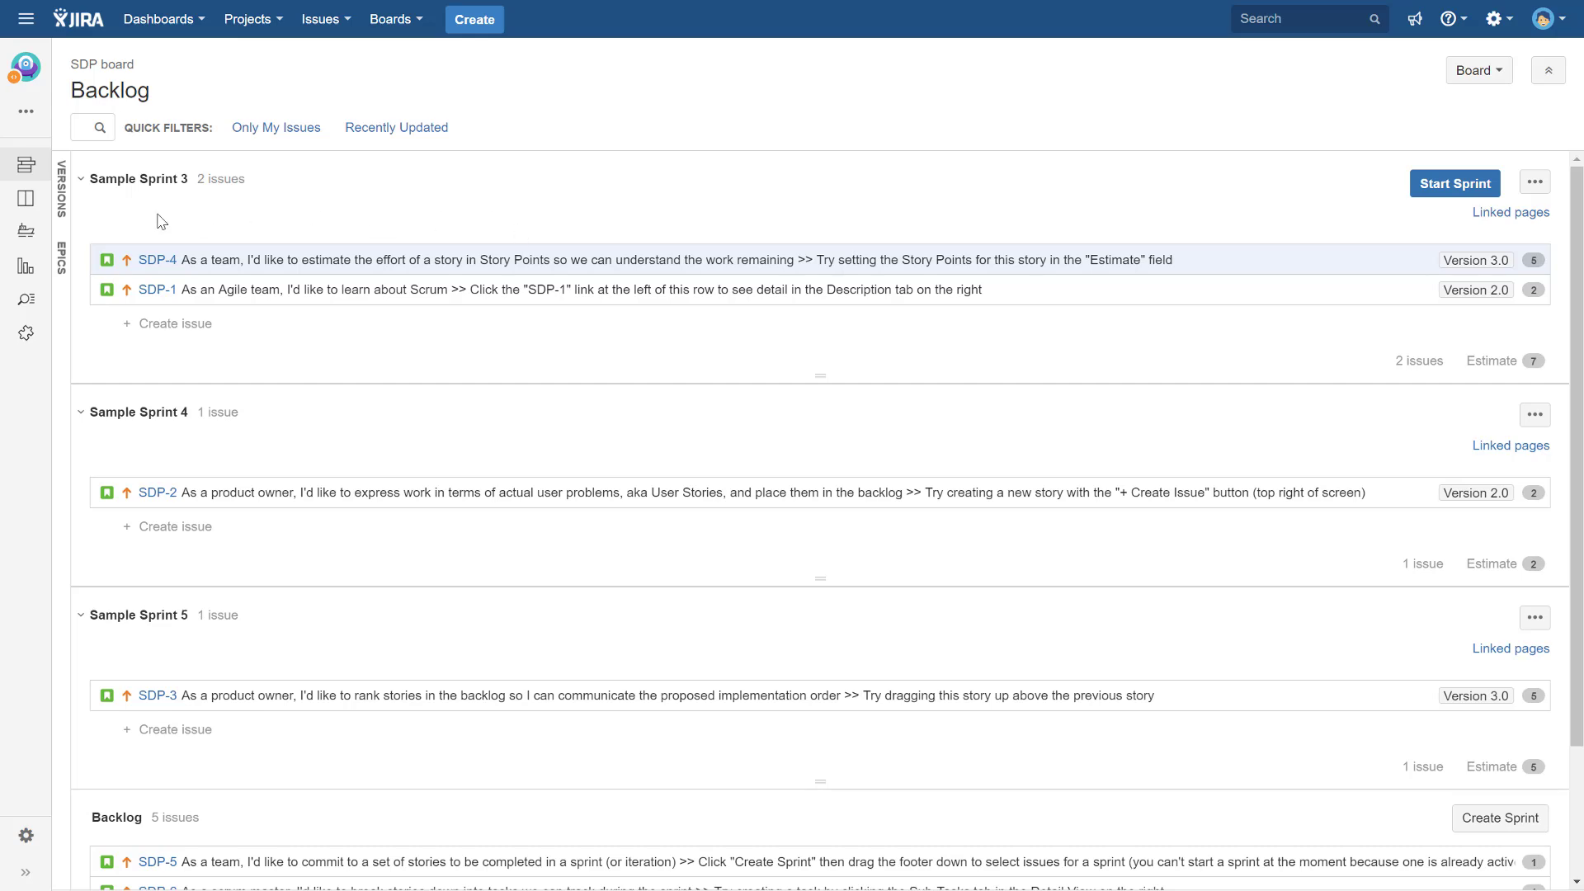
scroll(290, 520, down, 1)
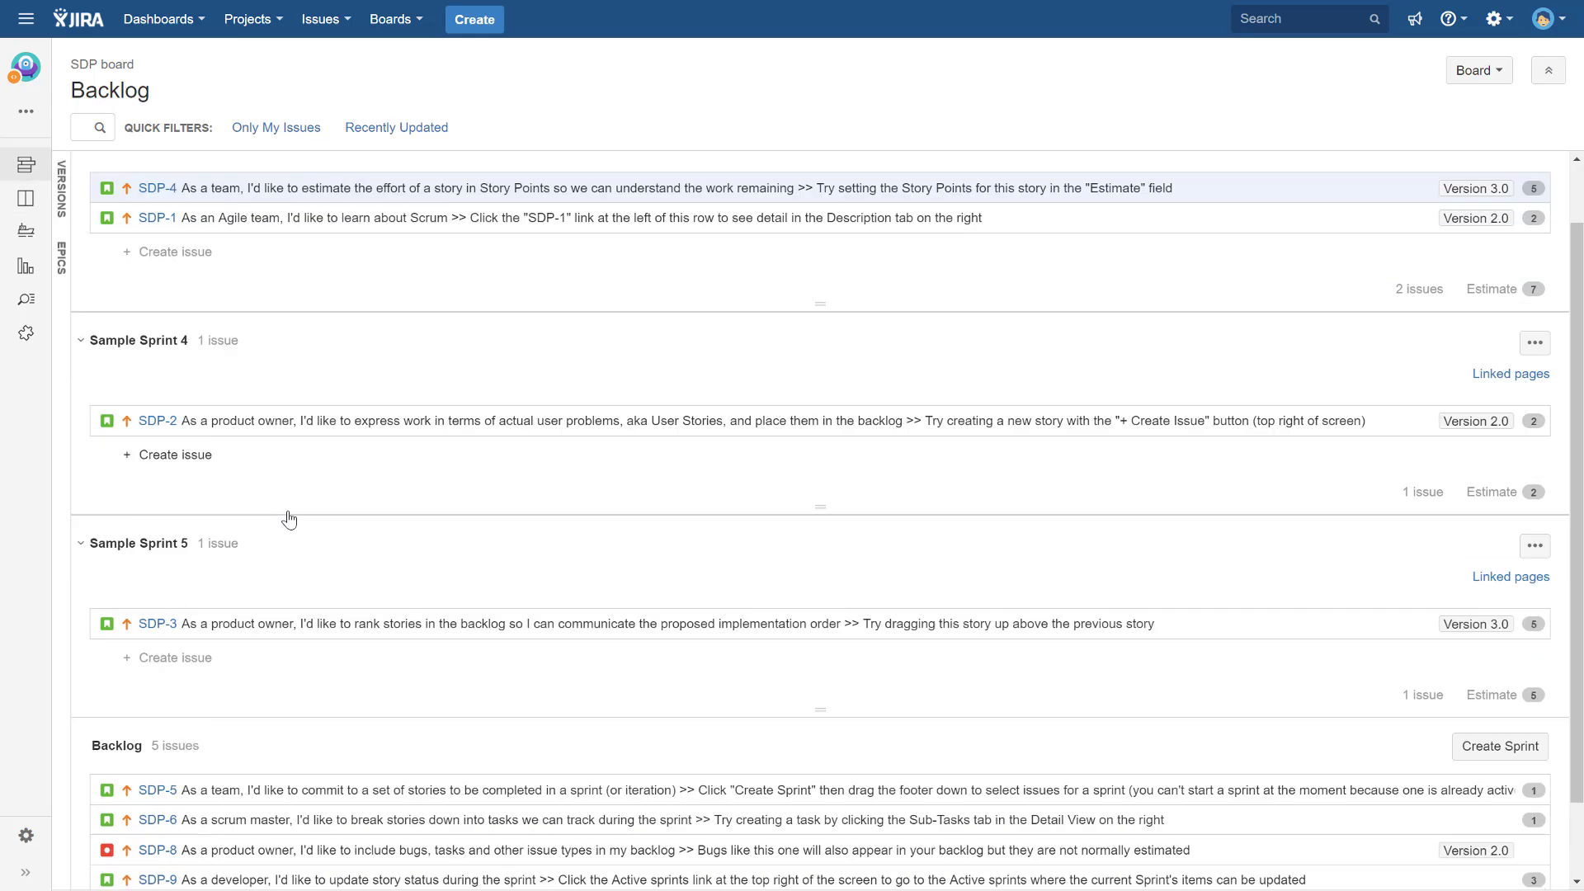
scroll(297, 487, up, 1)
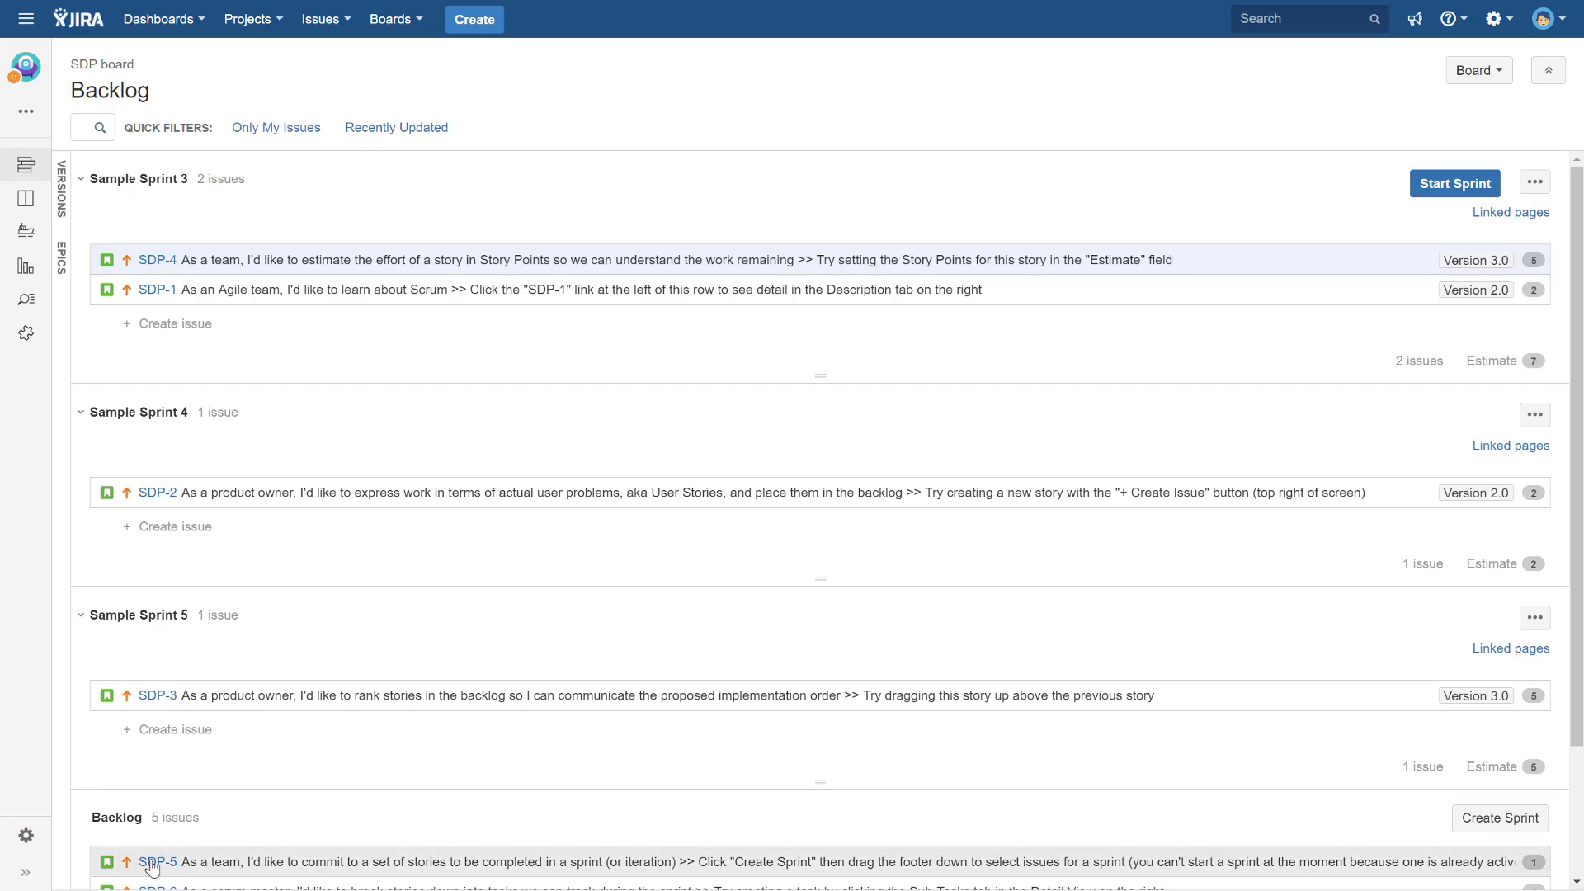
drag(161, 863, 142, 246)
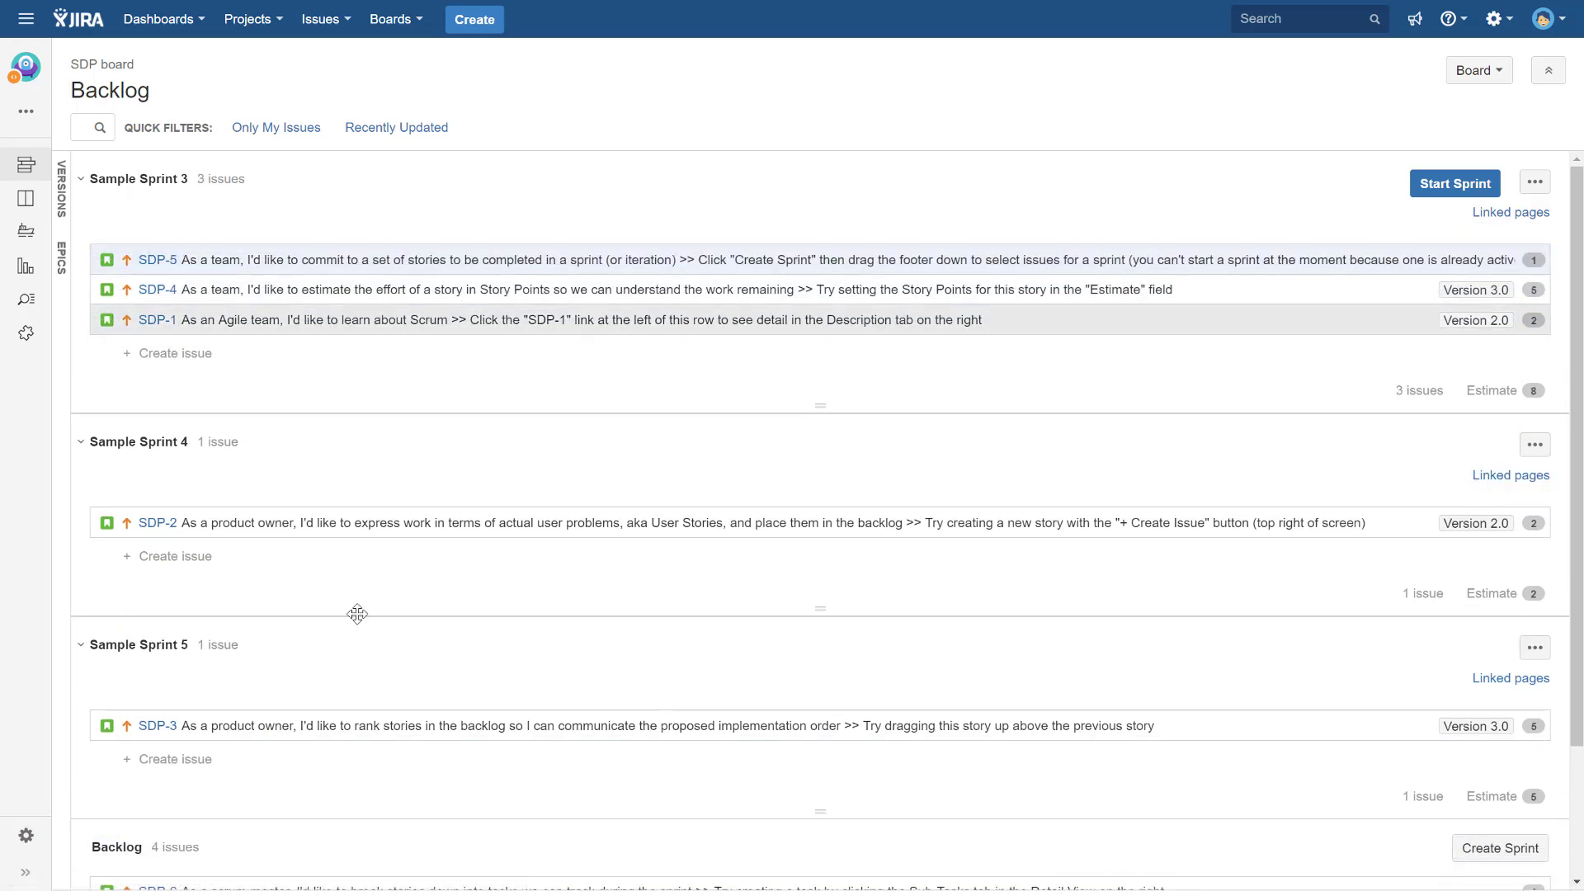
scroll(197, 839, down, 2)
drag(173, 773, 179, 340)
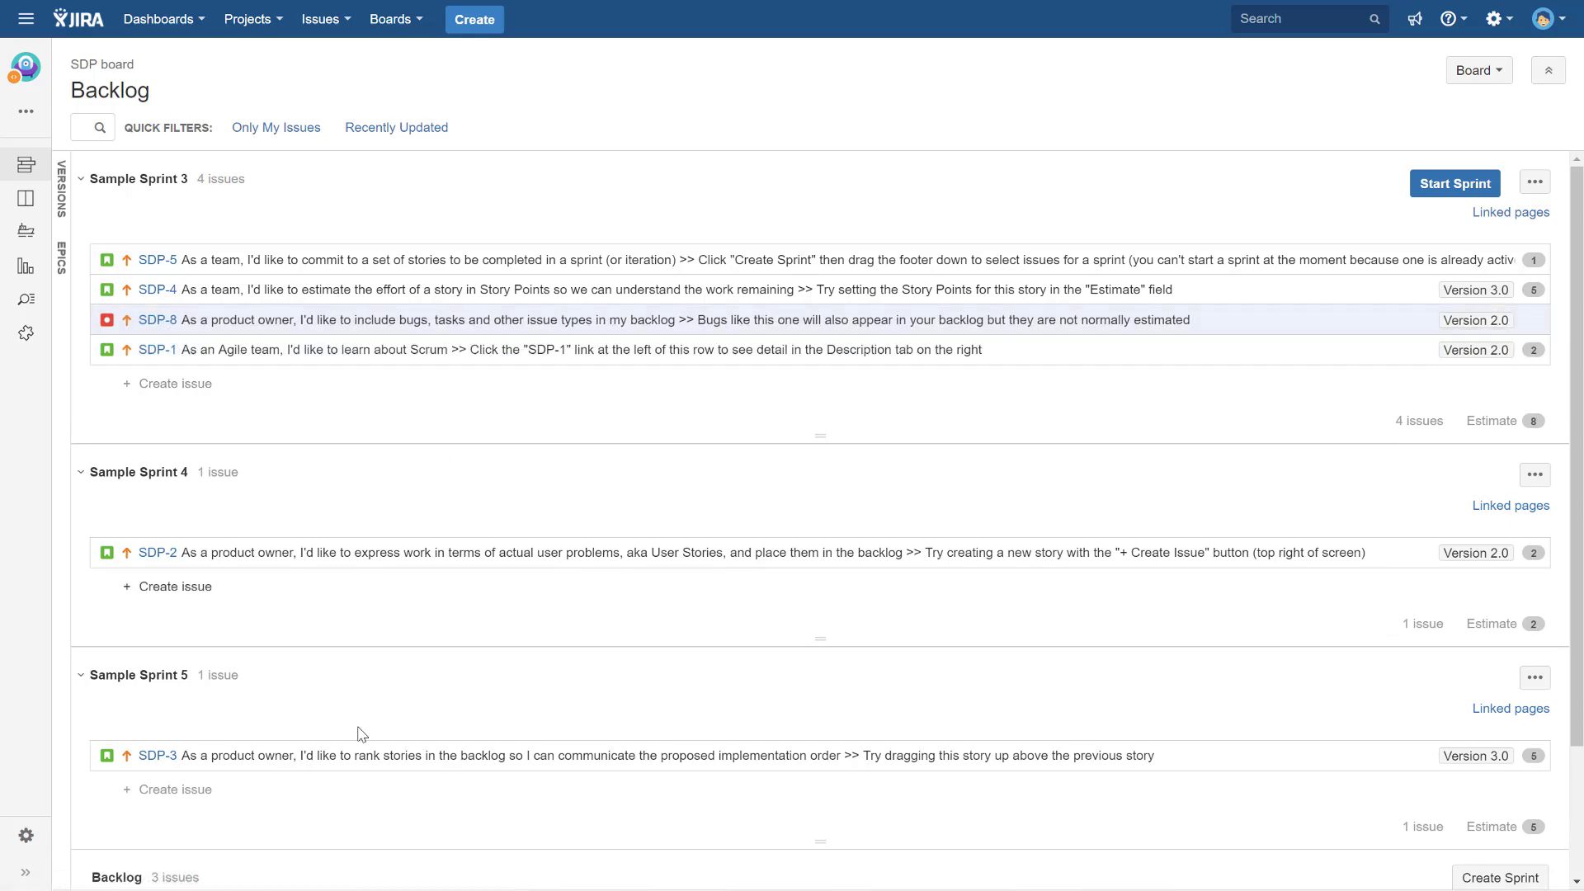
Start Sample Sprint 3 with a duration of 2 weeks and move SDP-8 from To Do to In Progress.
click(1452, 183)
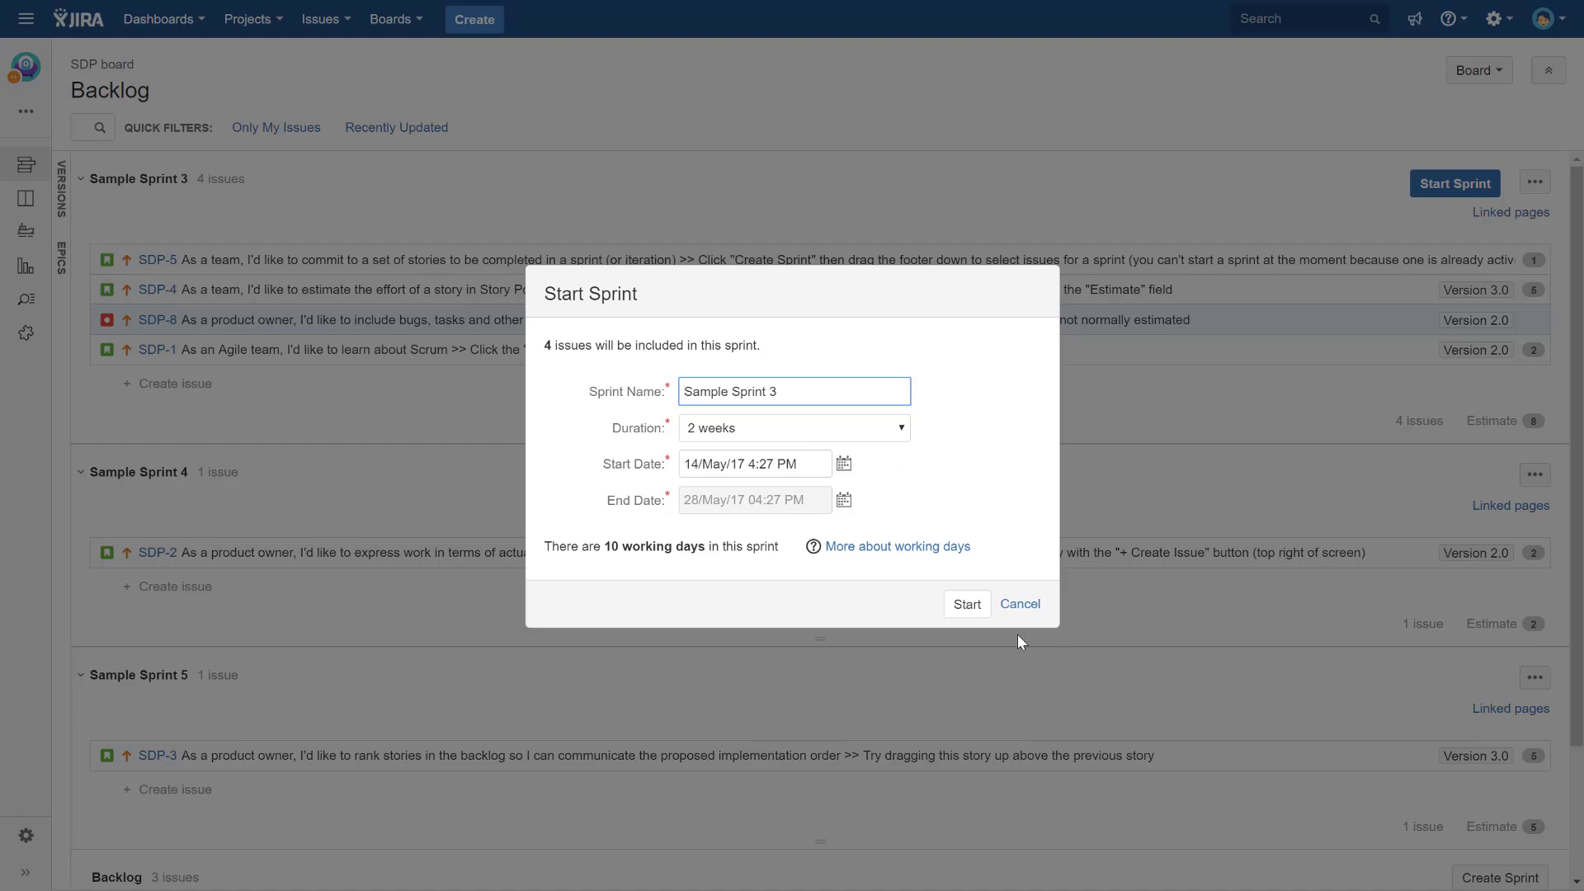
click(967, 604)
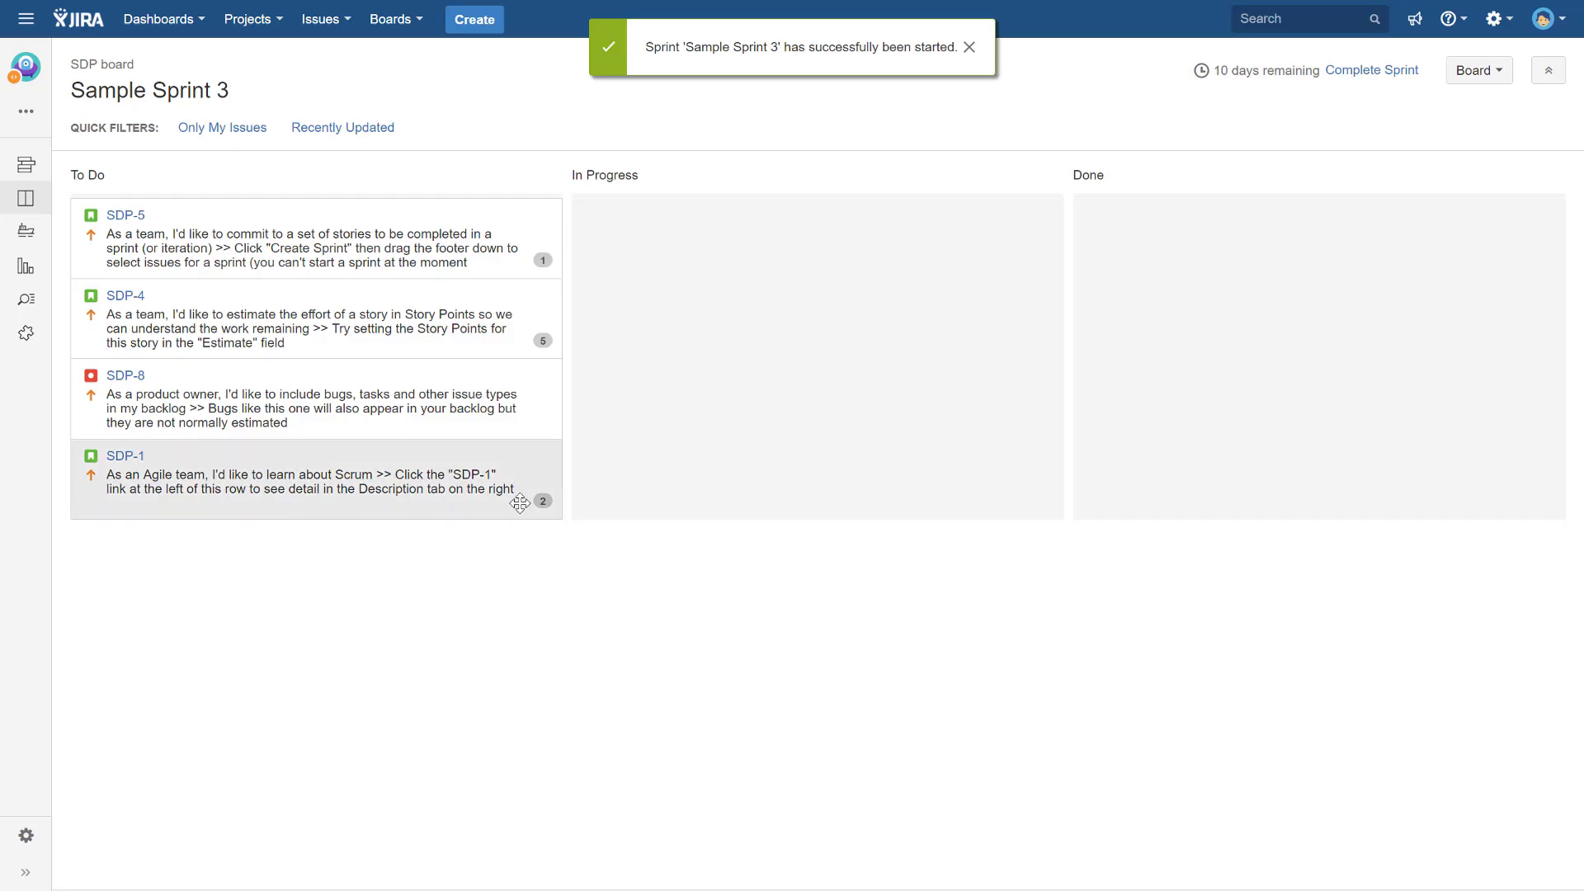
drag(244, 386, 809, 413)
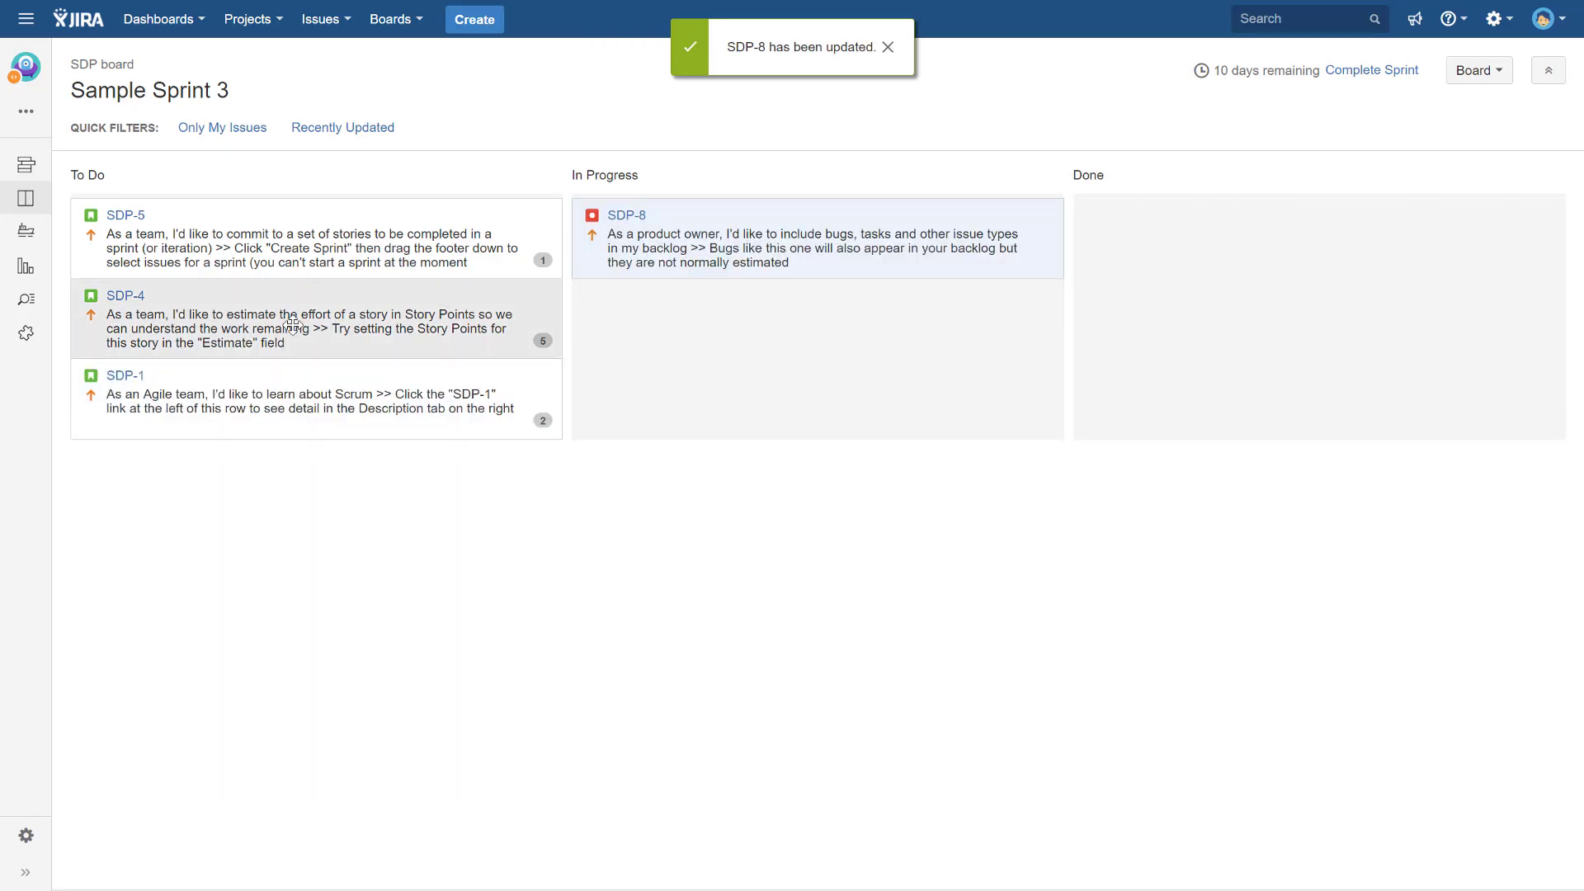